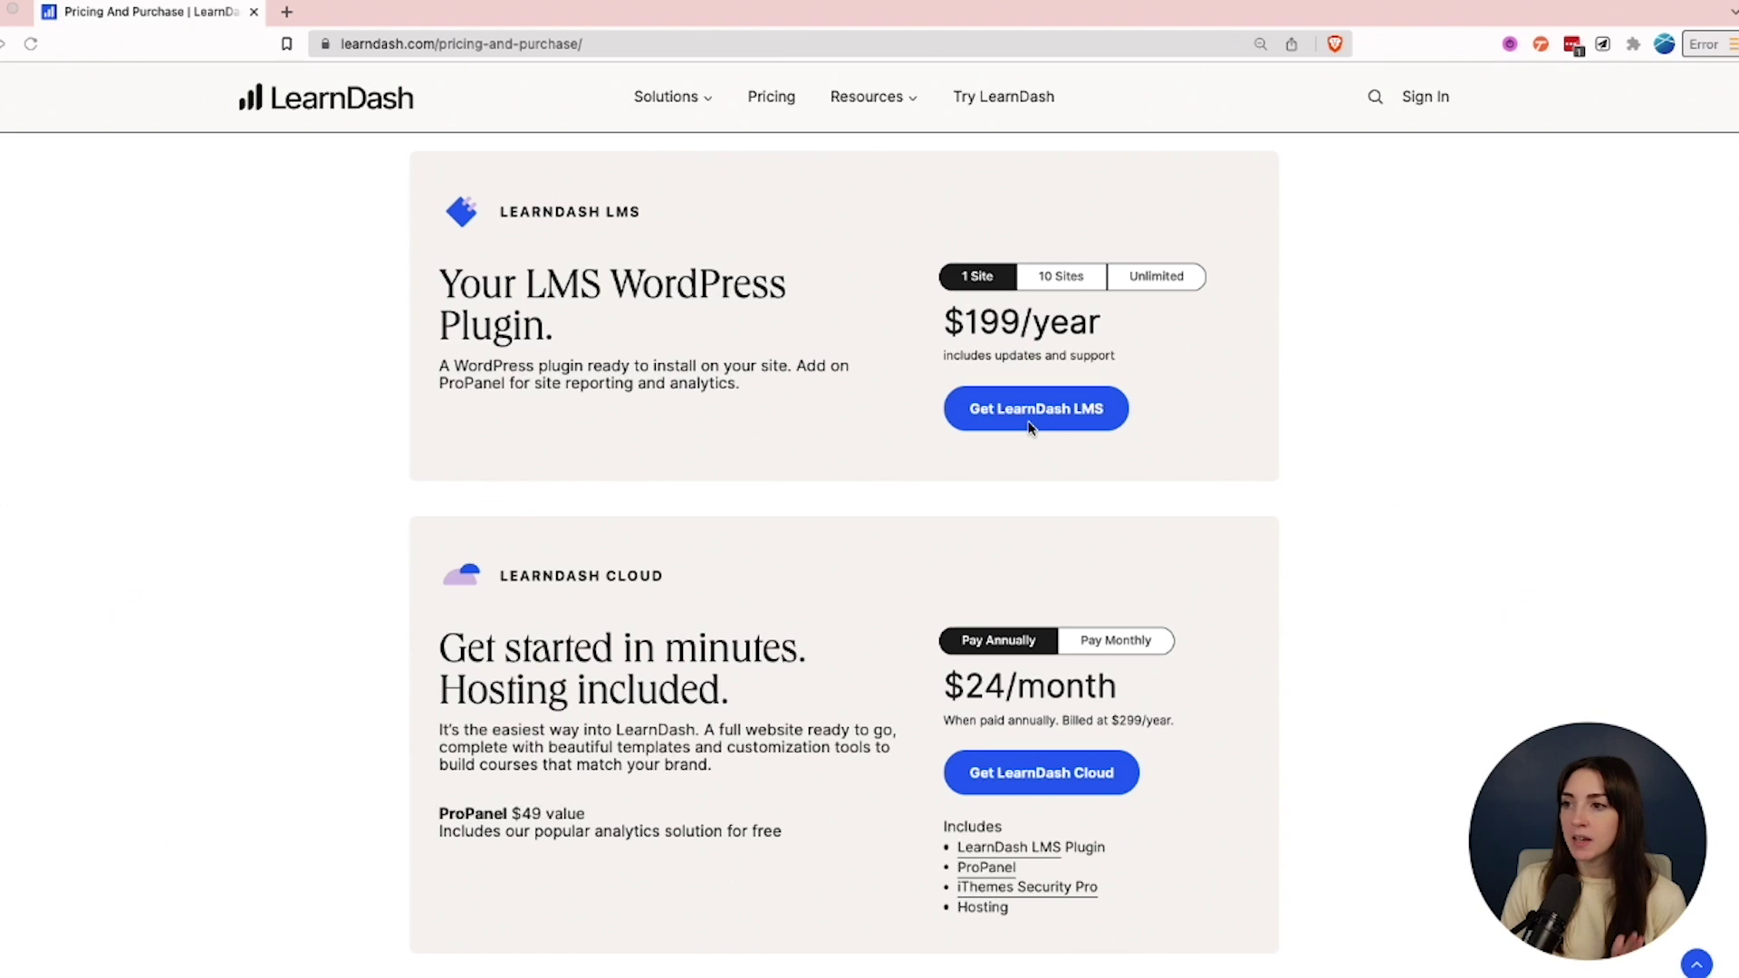
- Choose the one-site LearnDash LMS plan and open the plugin downloads in the LearnDash account
{"action": "left_click", "coordinate": [1030, 426]}
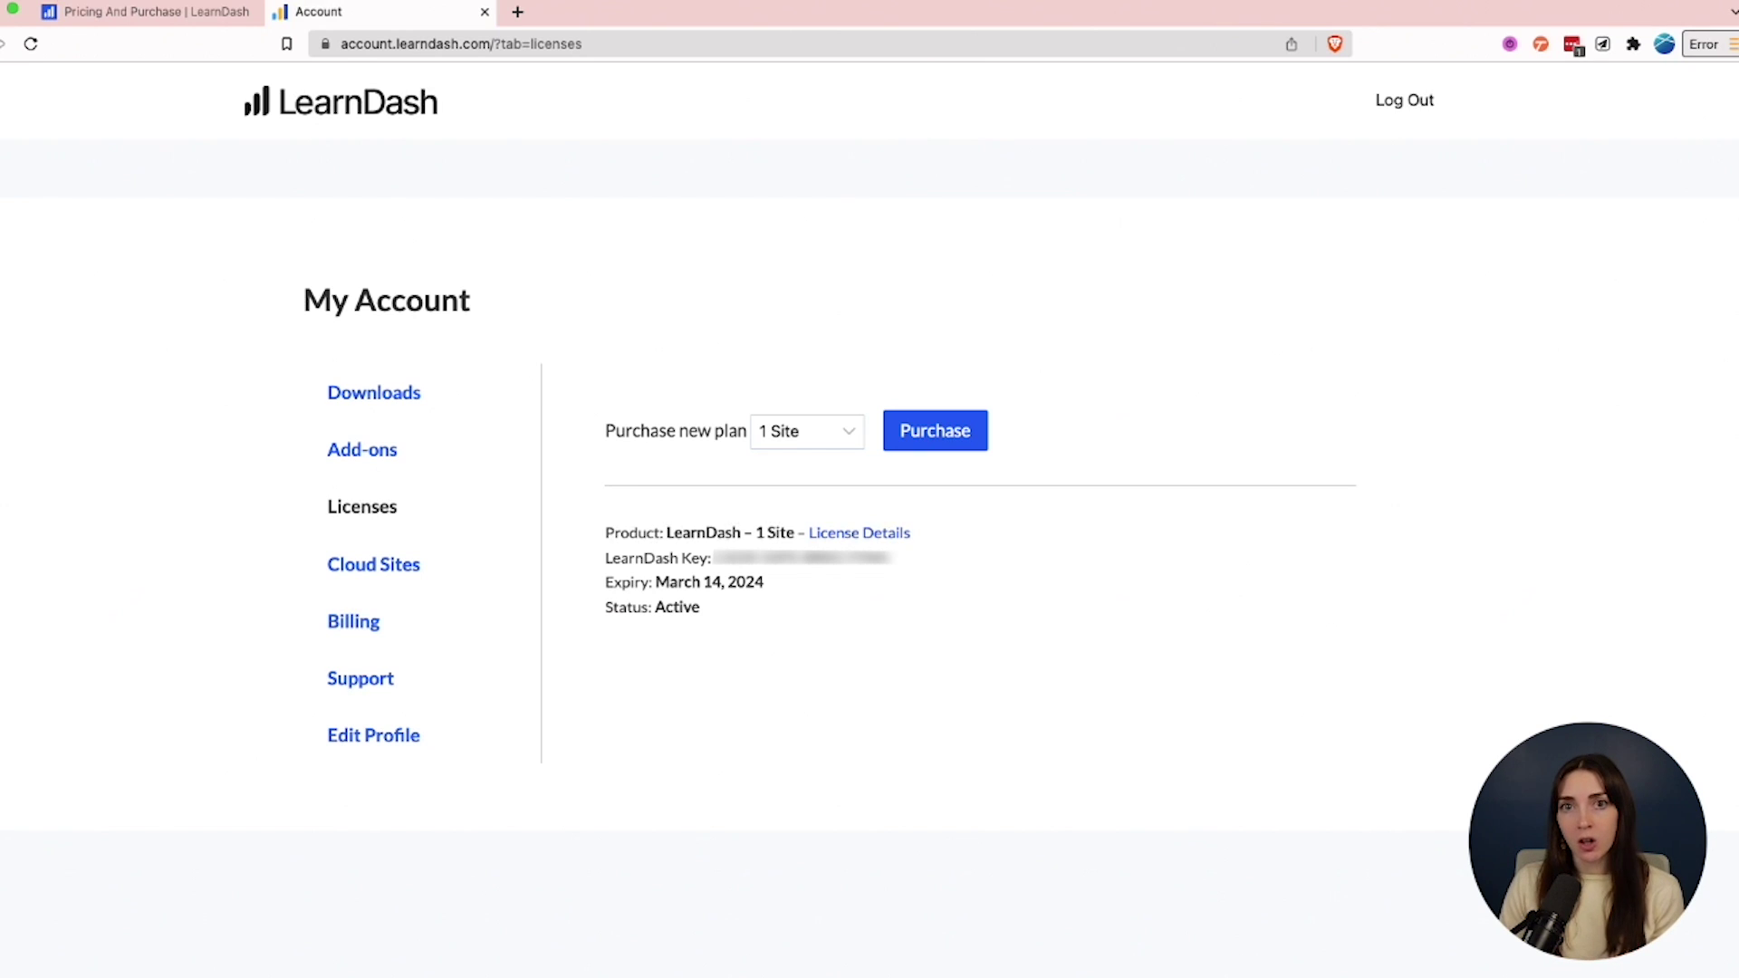
{"action": "left_click", "coordinate": [457, 400]}
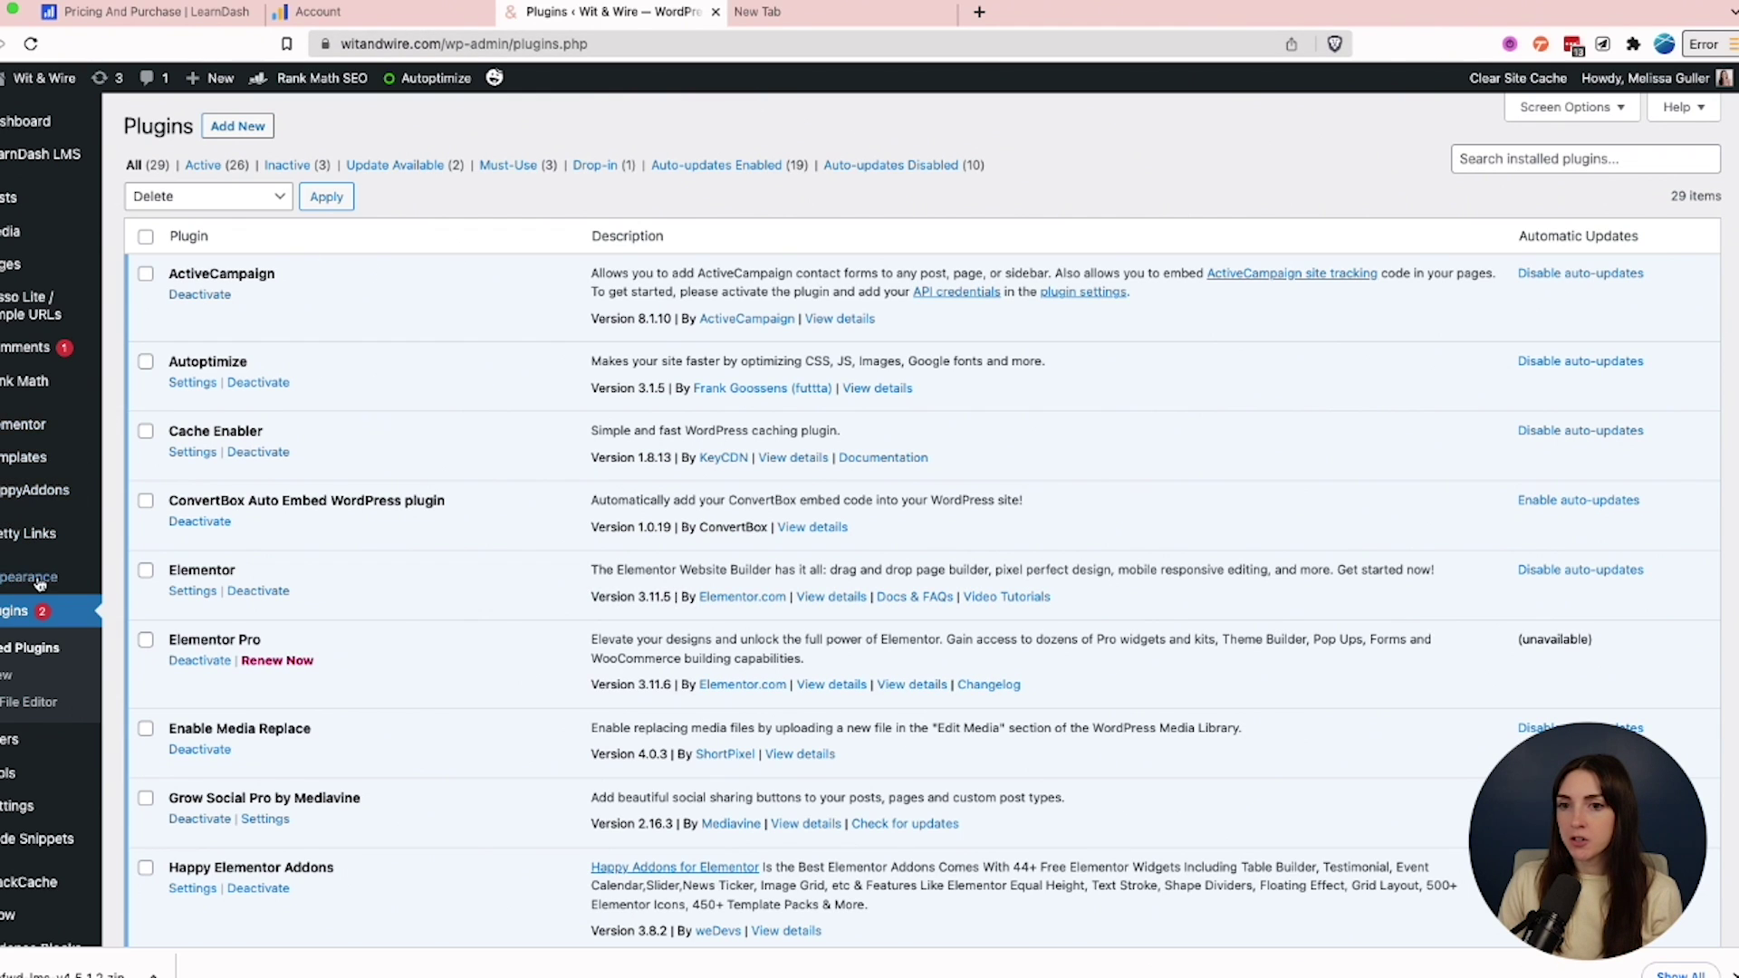
- Upload the plugin file sfwd-lms-v4.5.1.2.zip to the WordPress site and install it
{"action": "left_click", "coordinate": [253, 131]}
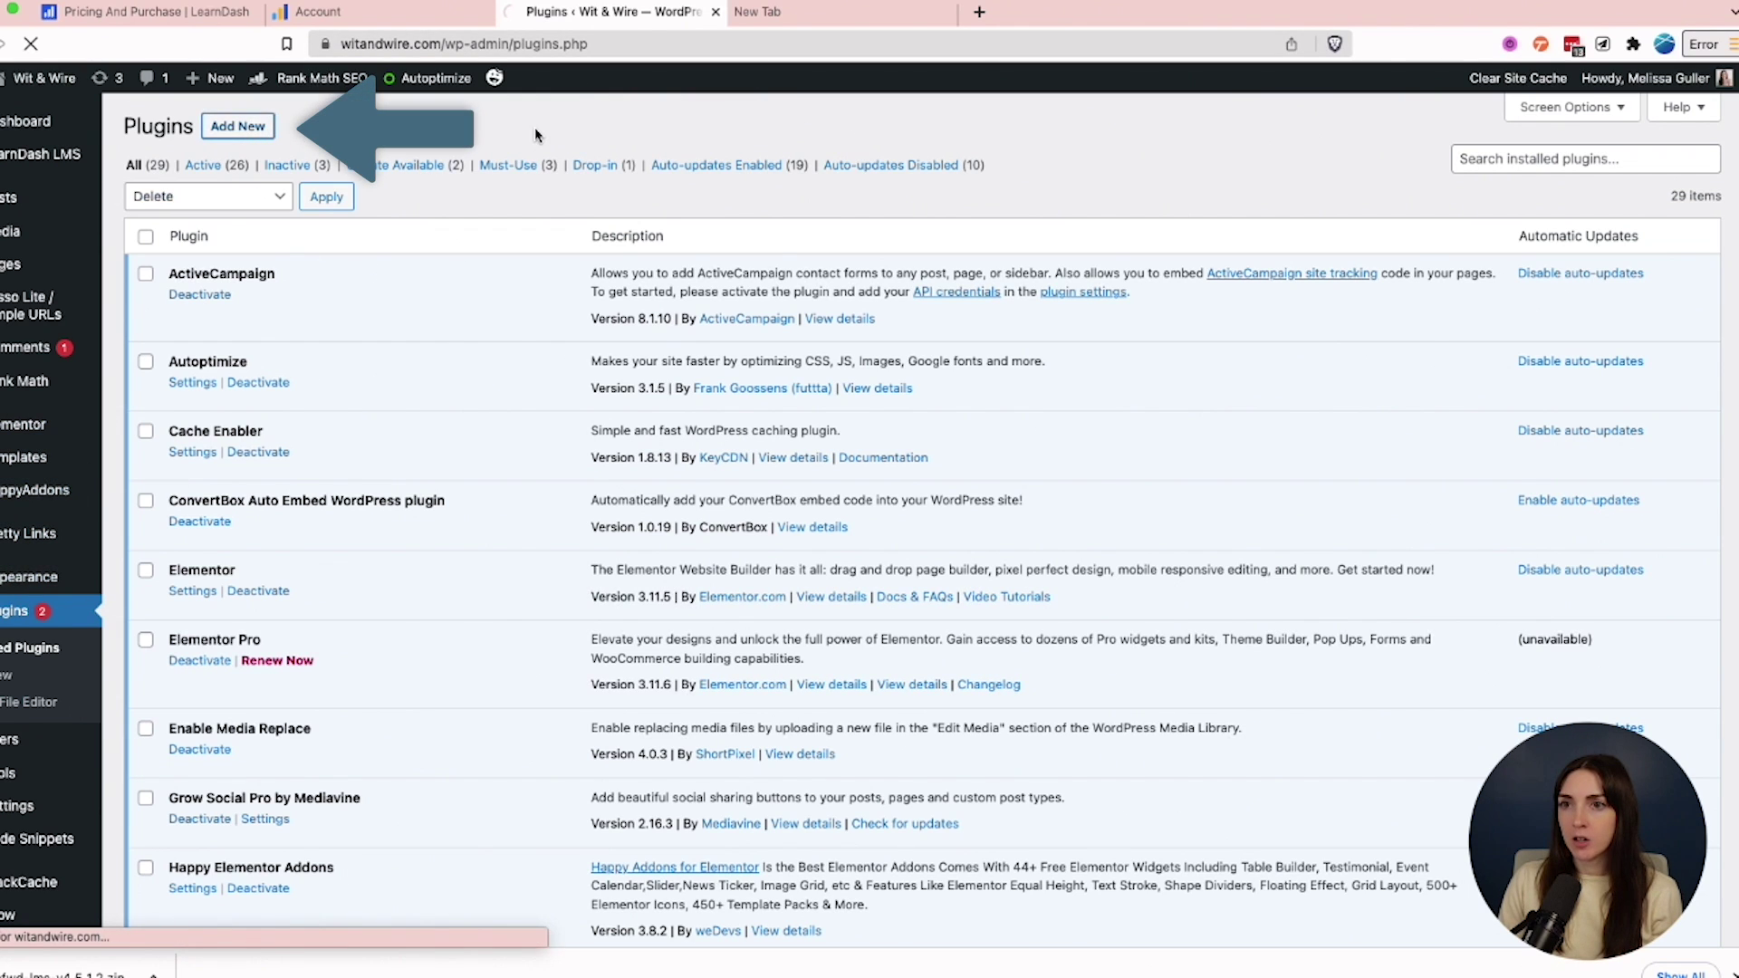
{"action": "left_click", "coordinate": [296, 126]}
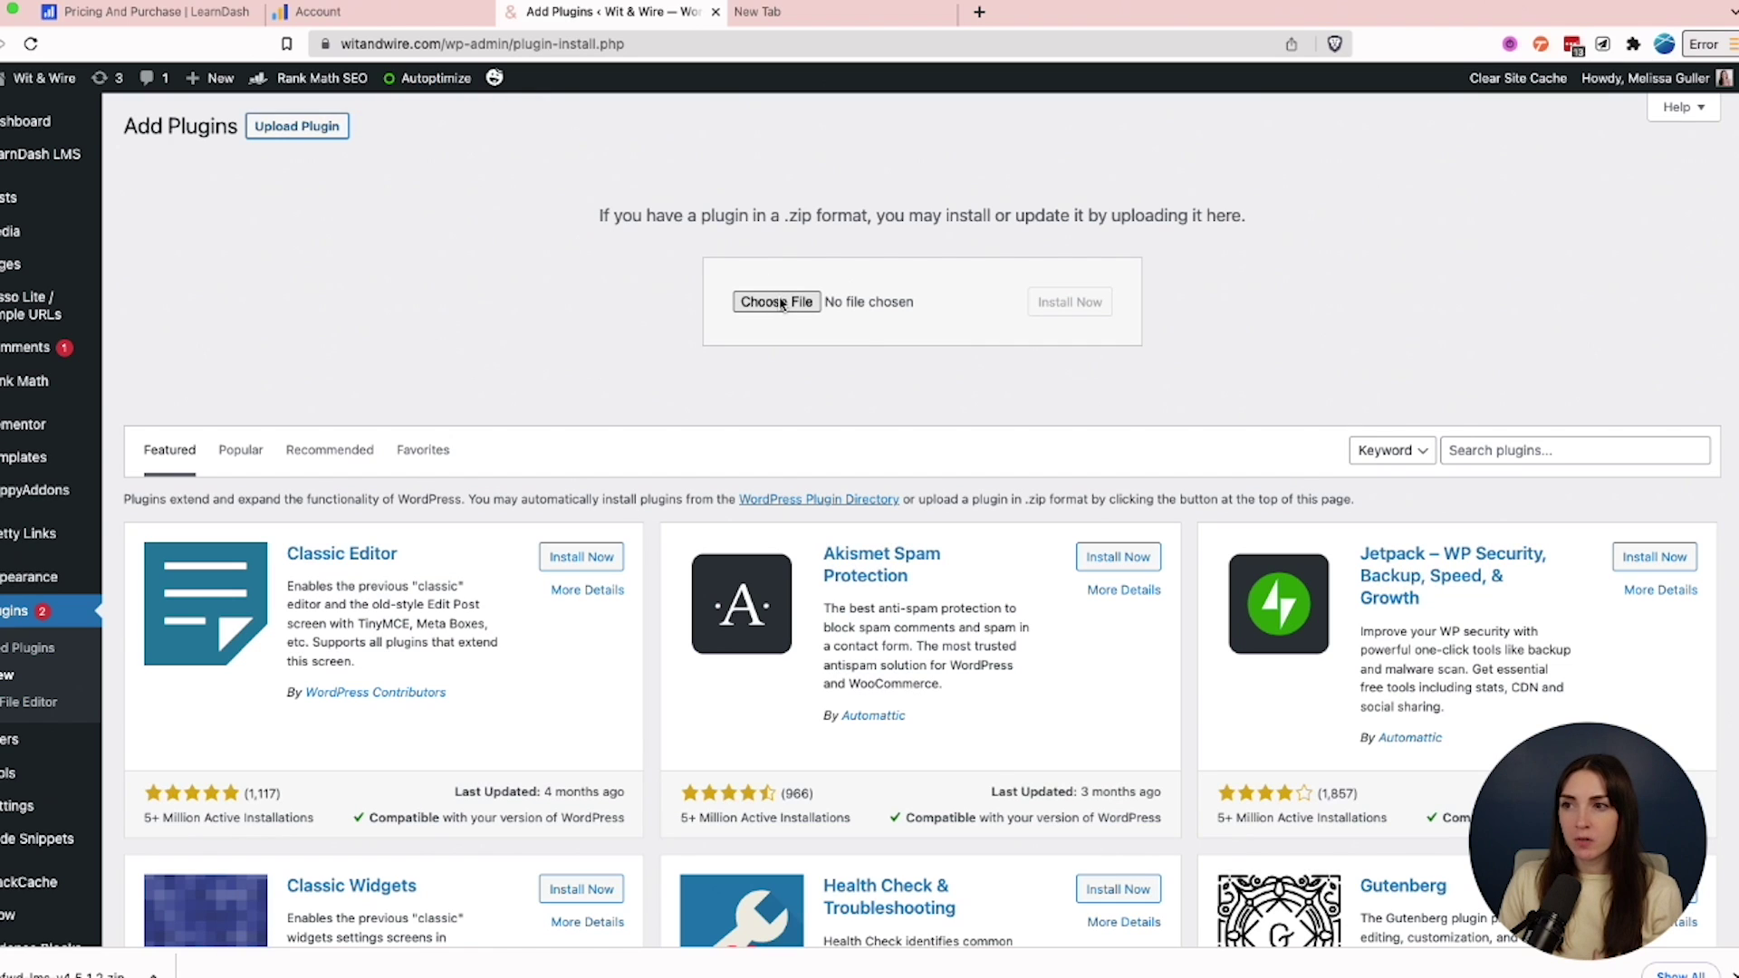
{"action": "left_click_drag", "start_coordinate": [71, 960], "coordinate": [770, 308]}
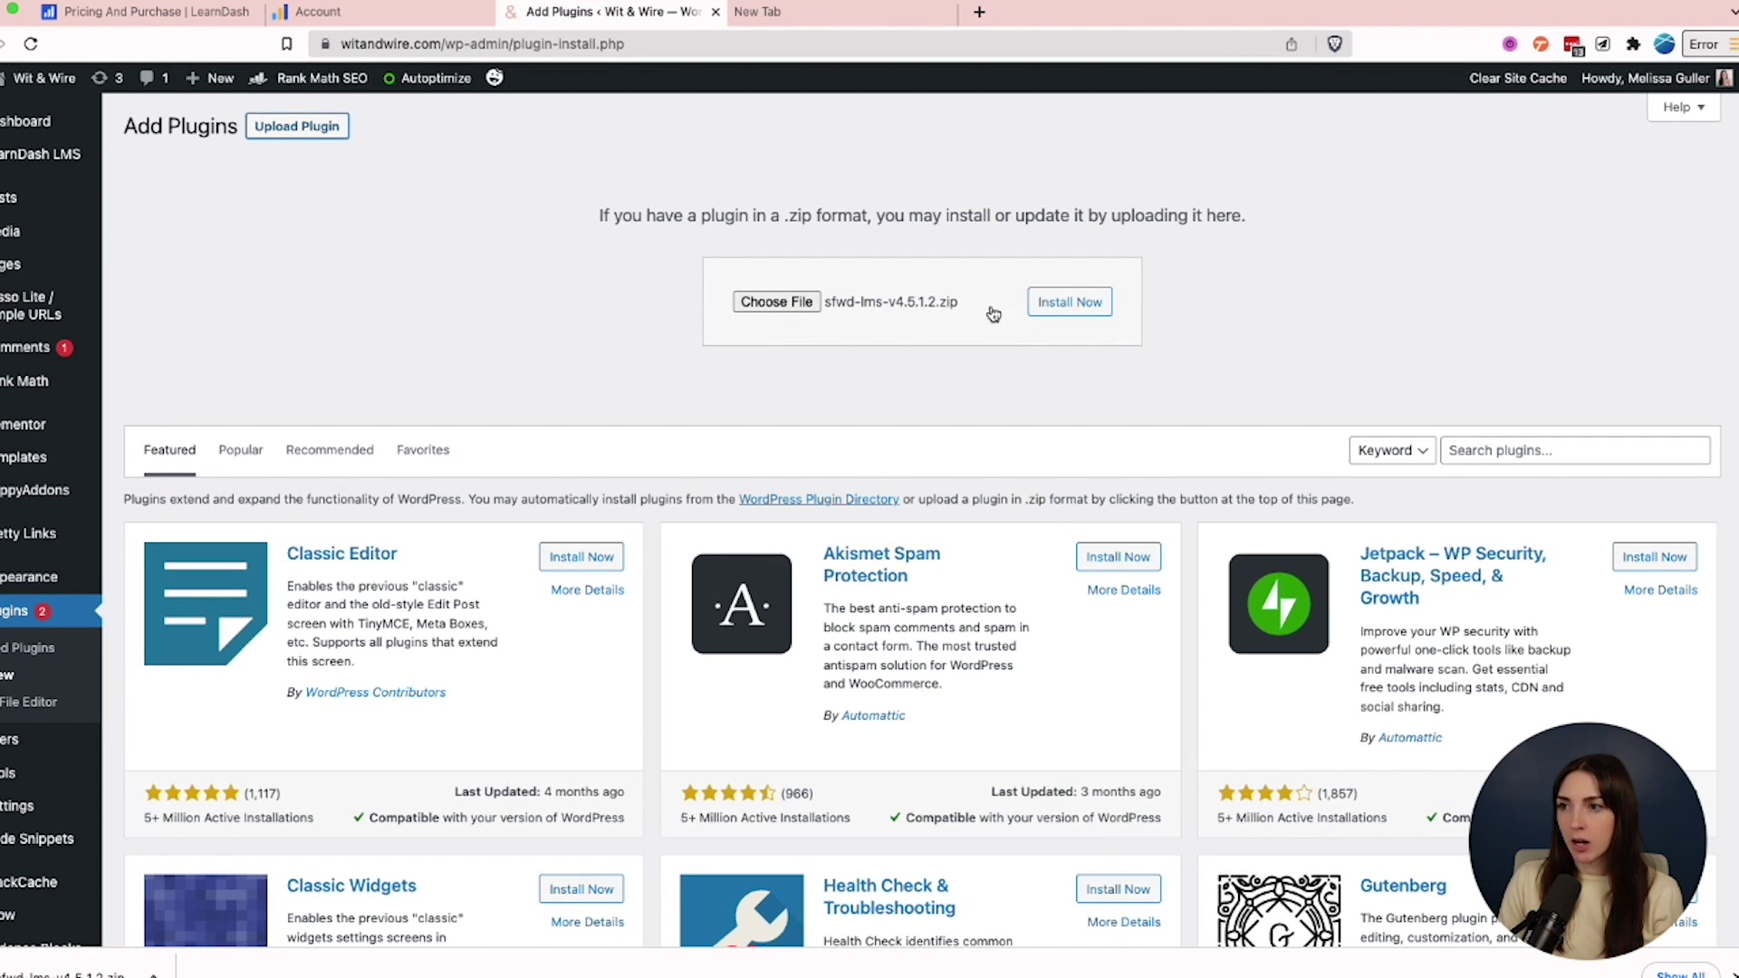
{"action": "left_click", "coordinate": [1069, 311]}
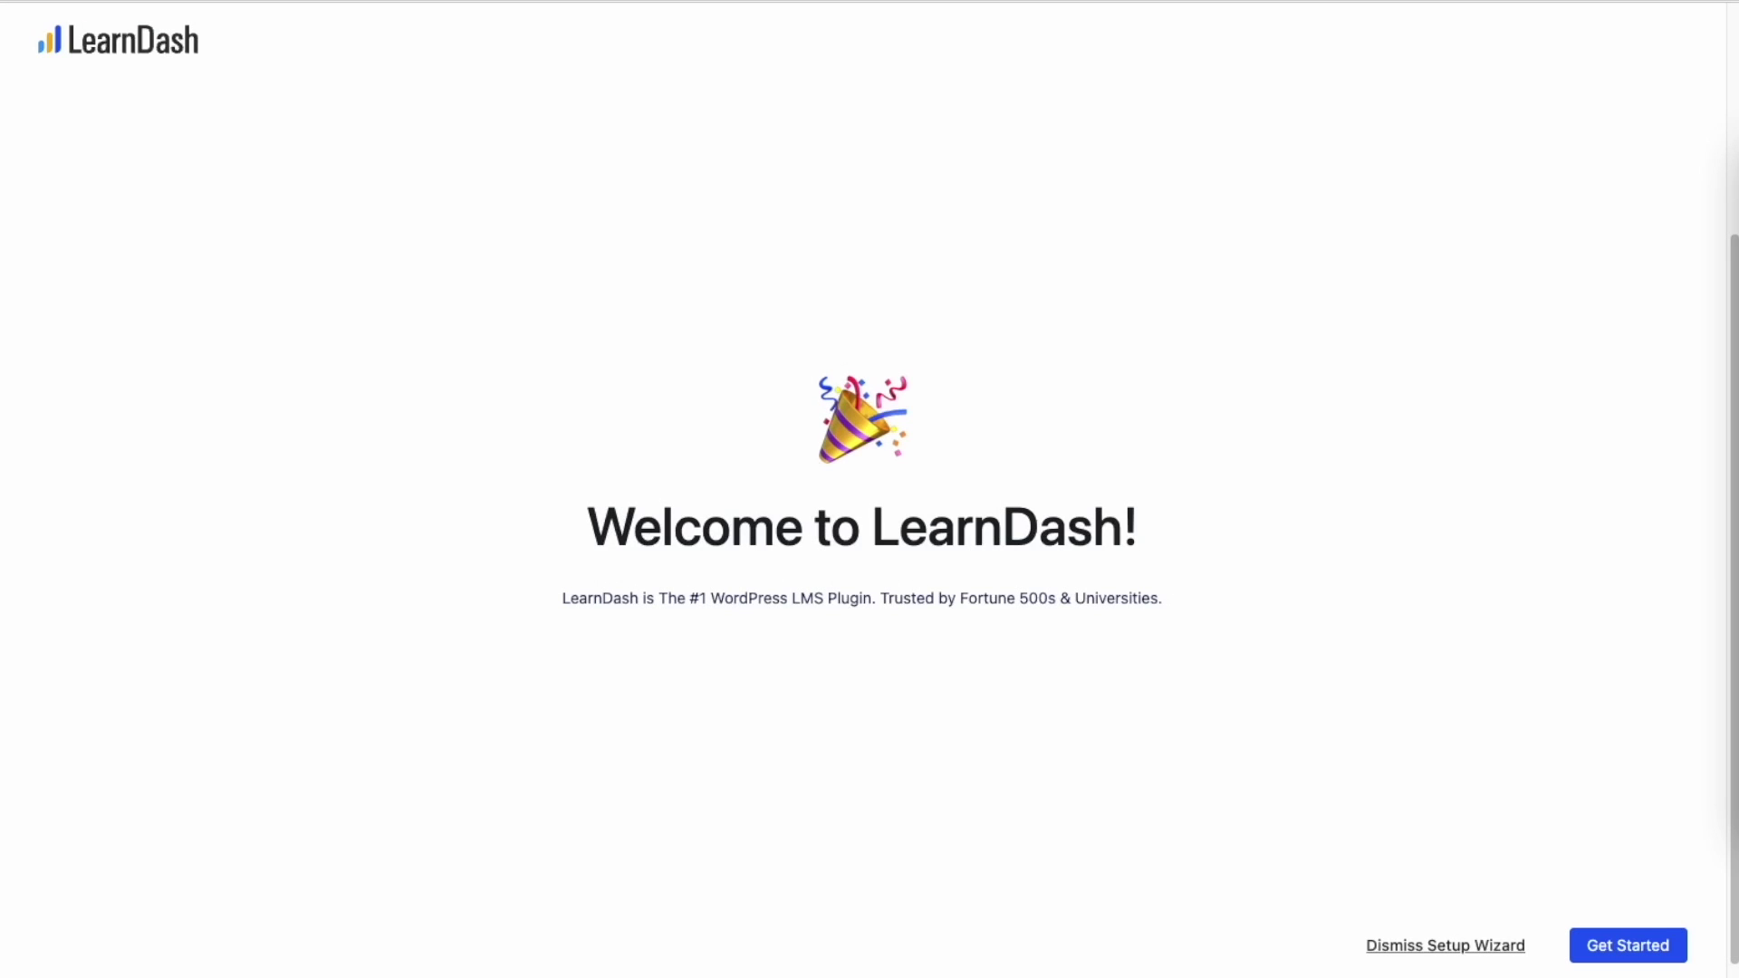
- Start the LearnDash setup wizard, validate the license with the account email and license key, and continue to the course questions
{"action": "left_click", "coordinate": [1630, 947]}
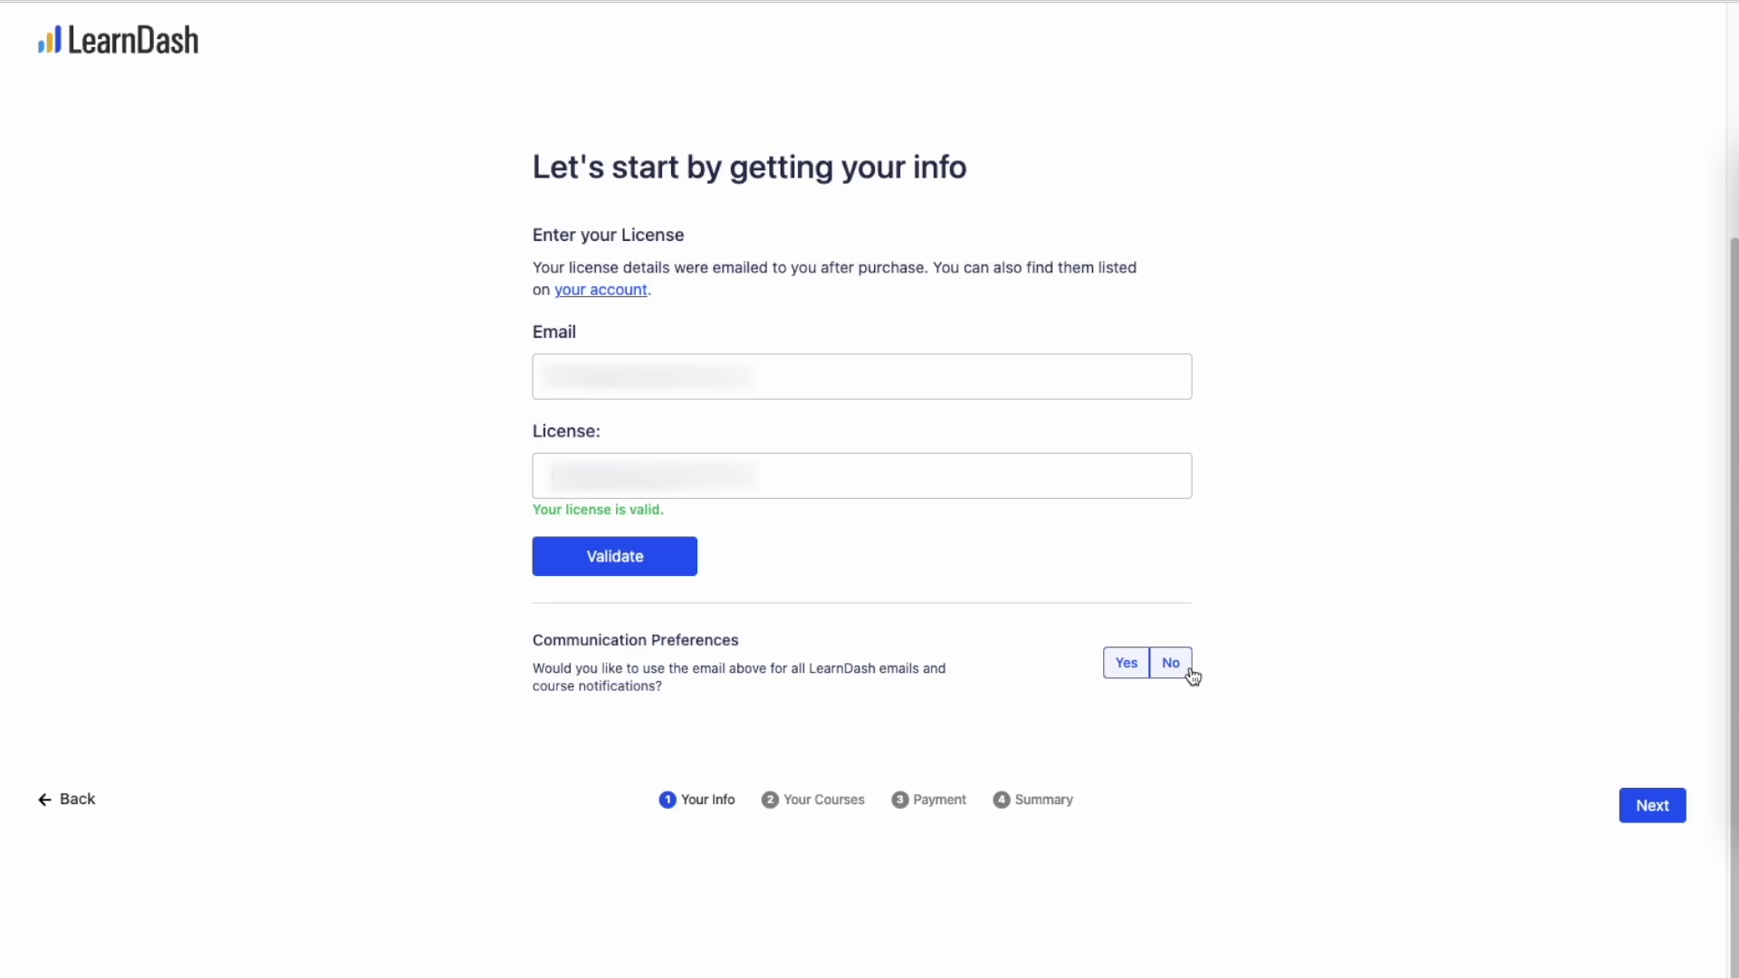
{"action": "left_click", "coordinate": [1638, 816]}
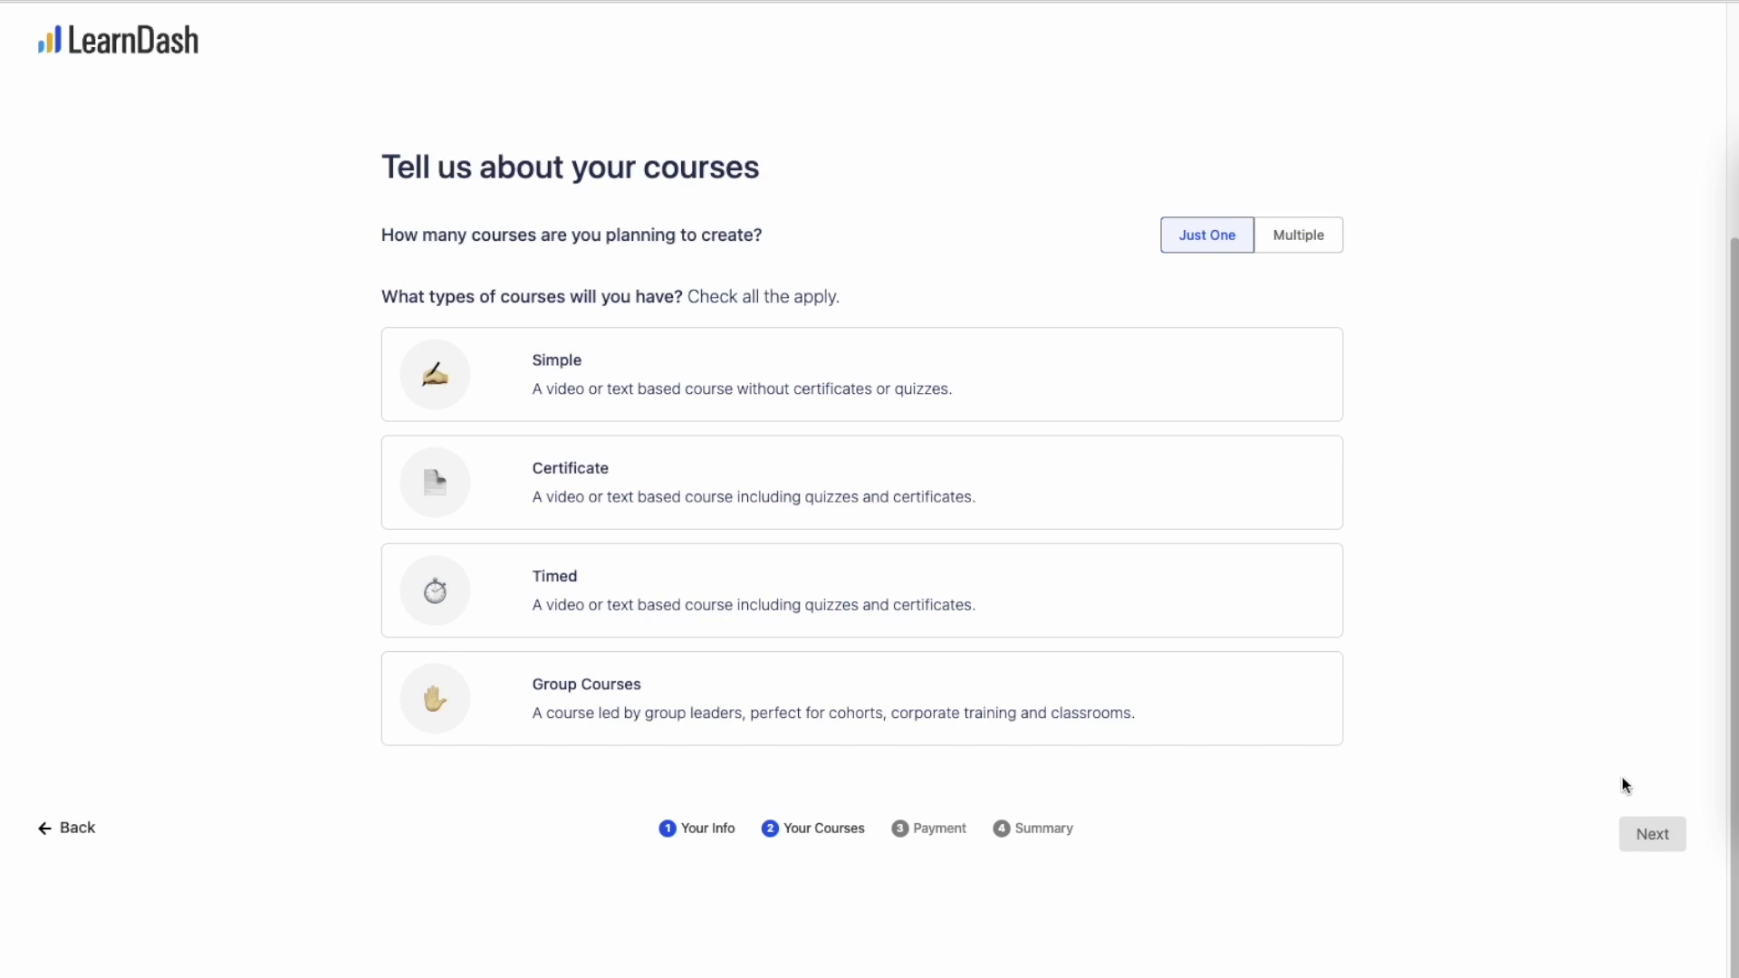
- Answer the course questions with Multiple courses of the Simple and Group Courses types, and continue to payment
{"action": "left_click", "coordinate": [1314, 247]}
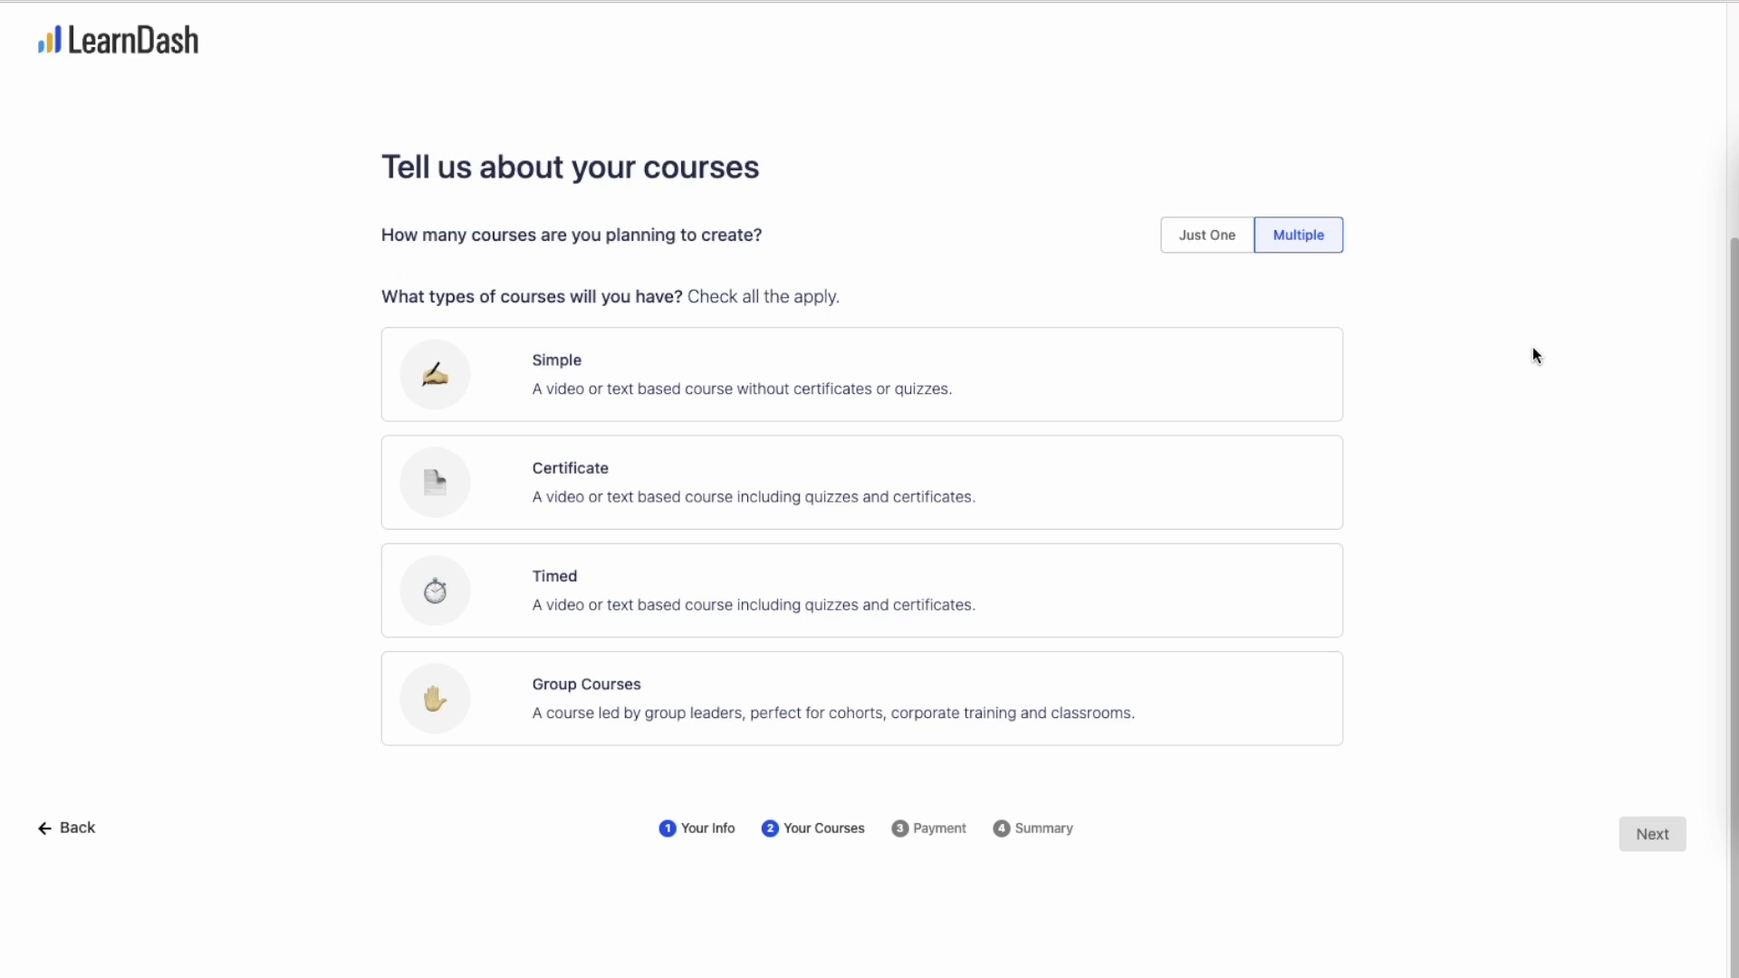
{"action": "left_click", "coordinate": [1215, 384]}
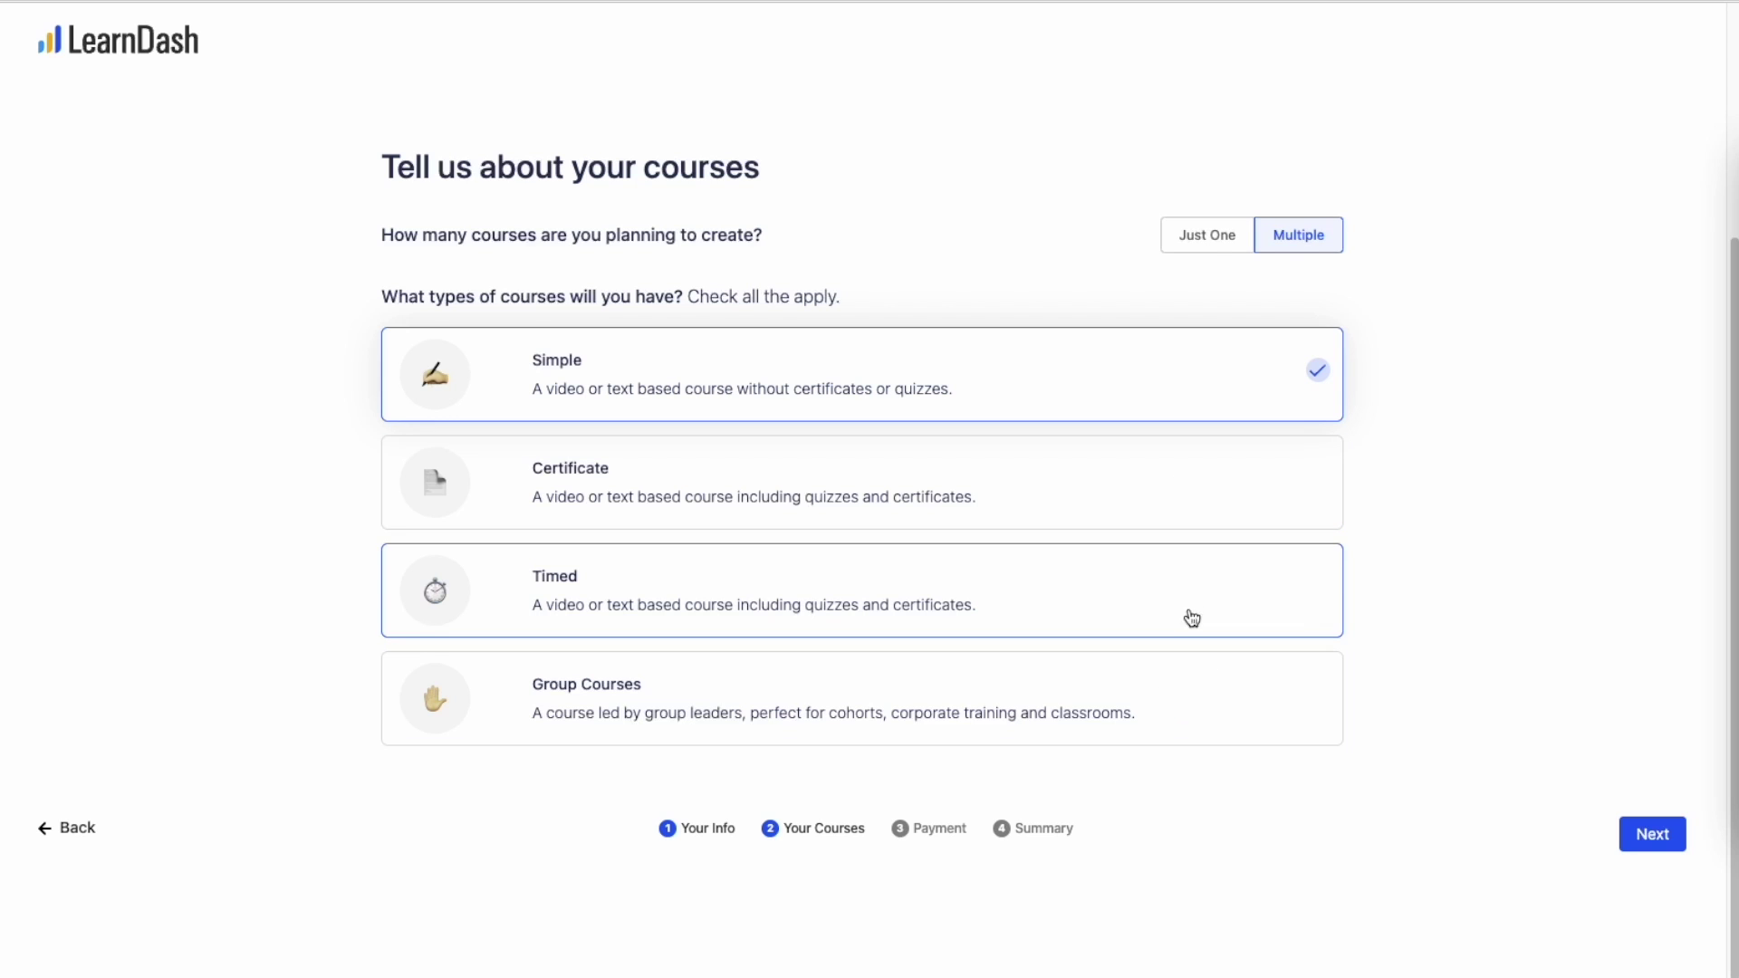
{"action": "left_click", "coordinate": [1137, 691]}
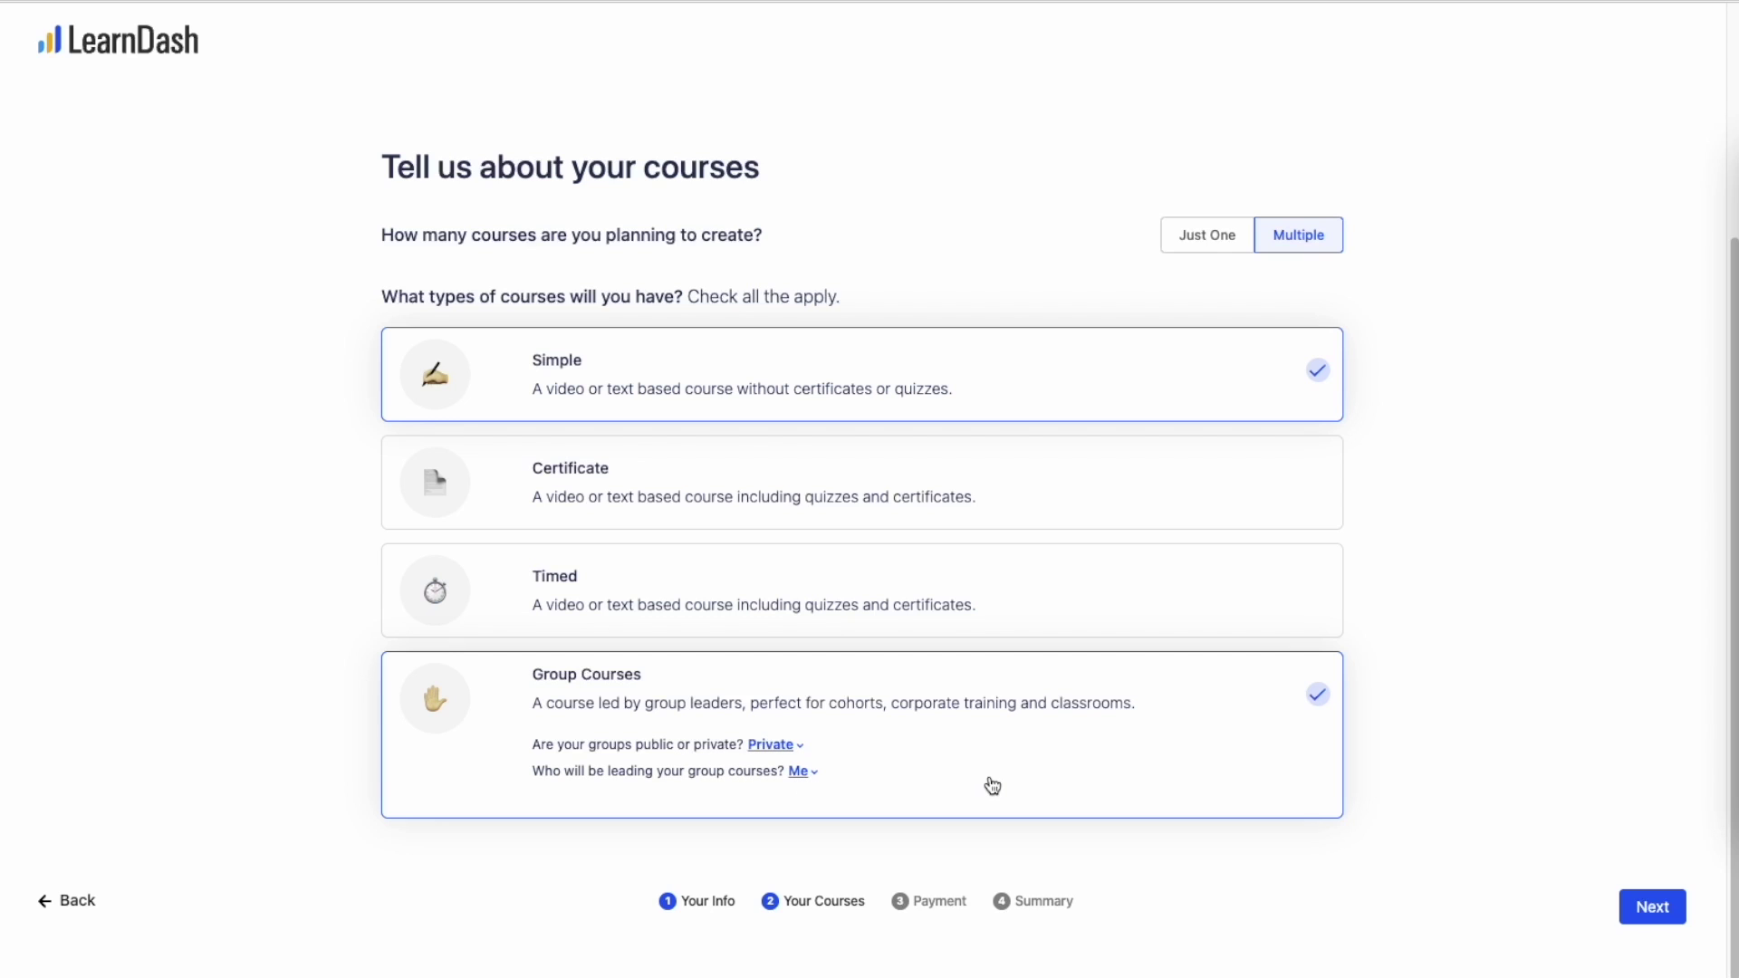
{"action": "left_click", "coordinate": [1648, 913]}
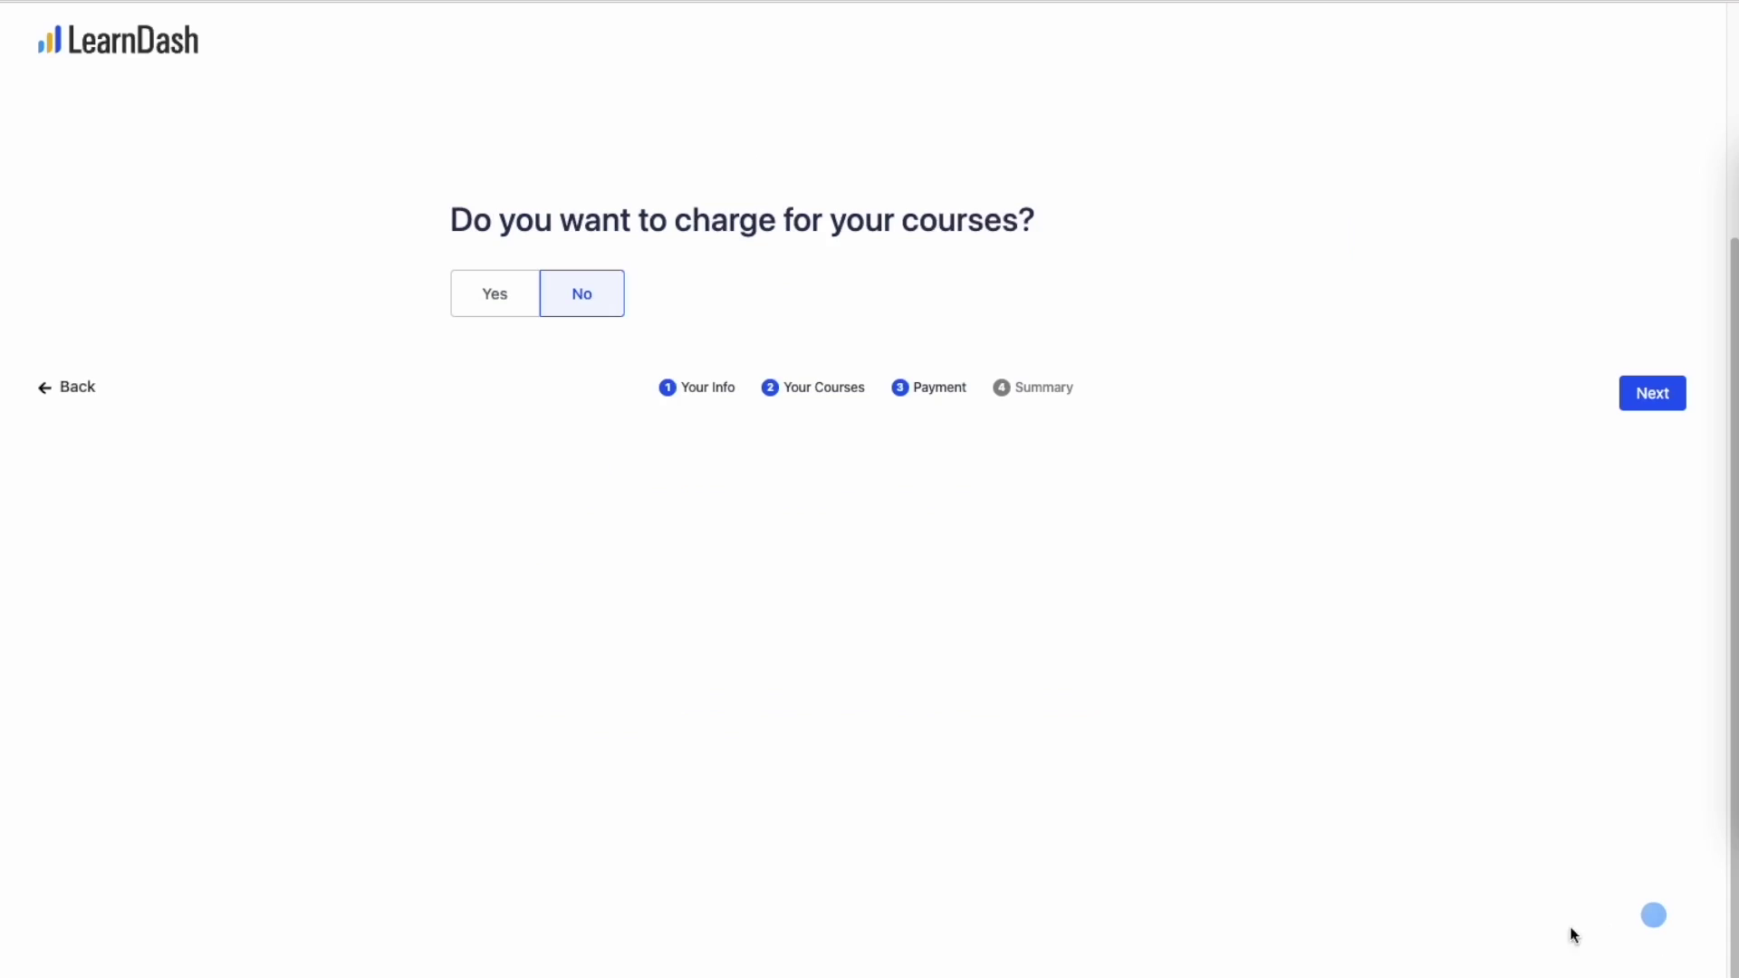
- Choose to charge for courses, select Stripe as the payment method and a USD country for the currency, and continue to the summary
{"action": "left_click", "coordinate": [510, 307]}
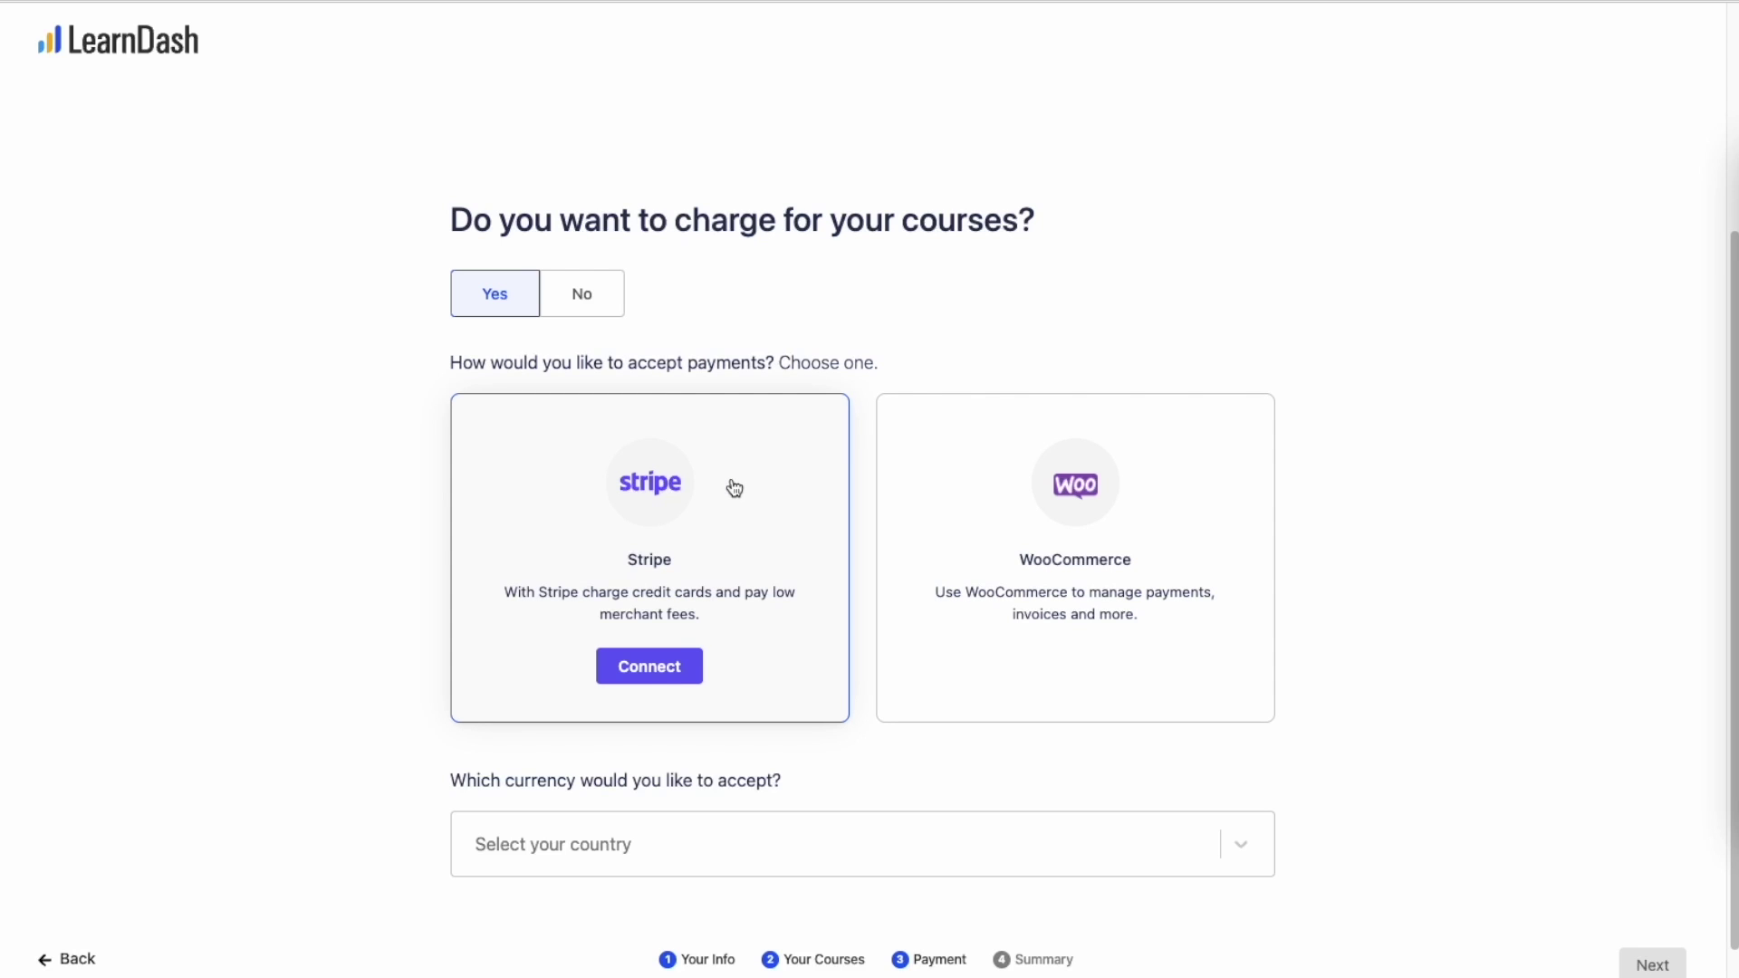
{"action": "left_click", "coordinate": [732, 512]}
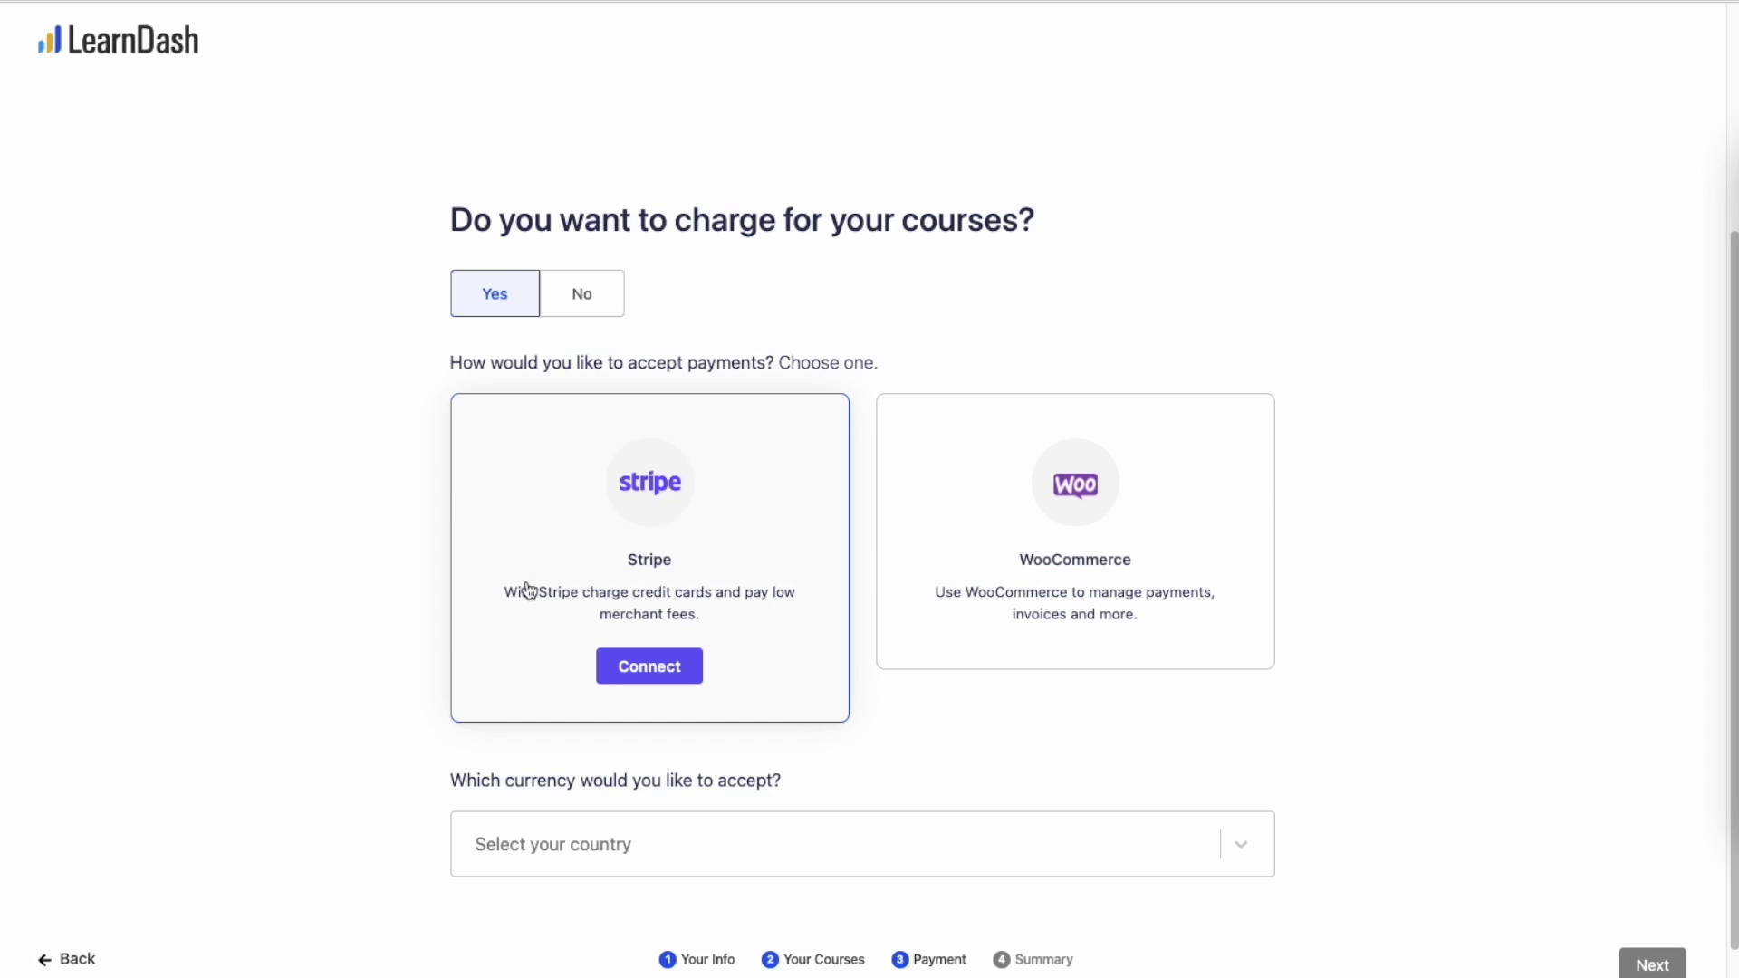
{"action": "scroll", "coordinate": [797, 620], "scroll_direction": "down", "scroll_amount": 1}
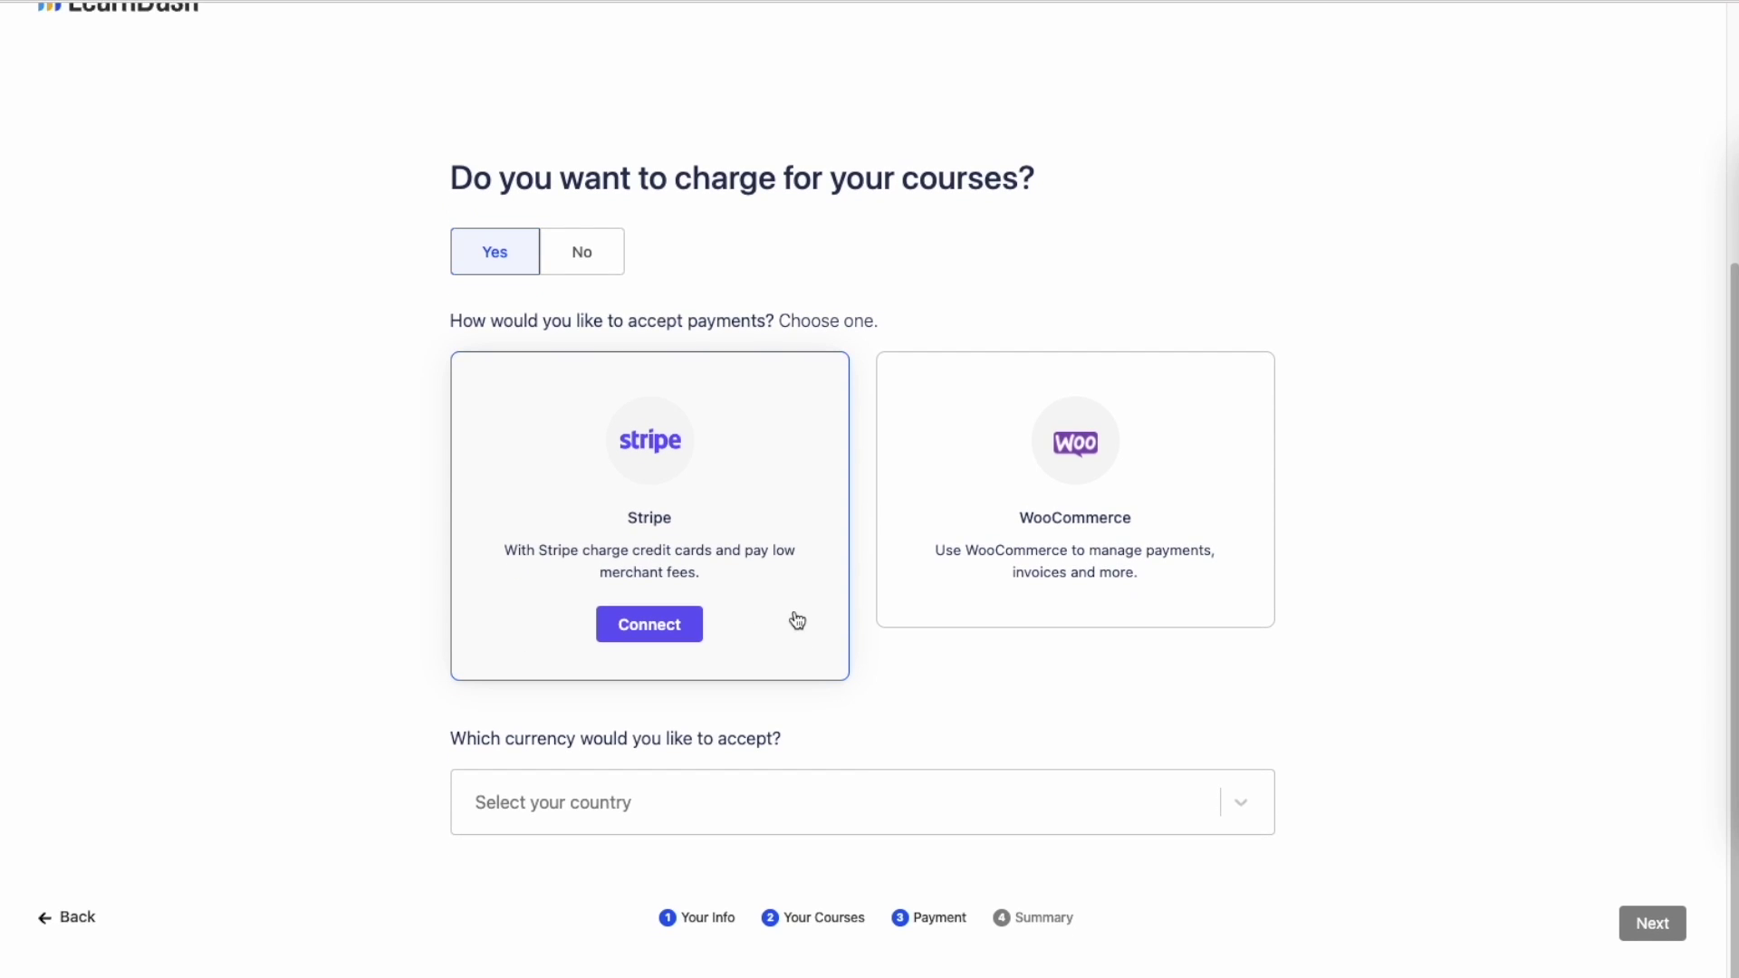
{"action": "left_click", "coordinate": [869, 802]}
{"action": "type", "text": "usd"}
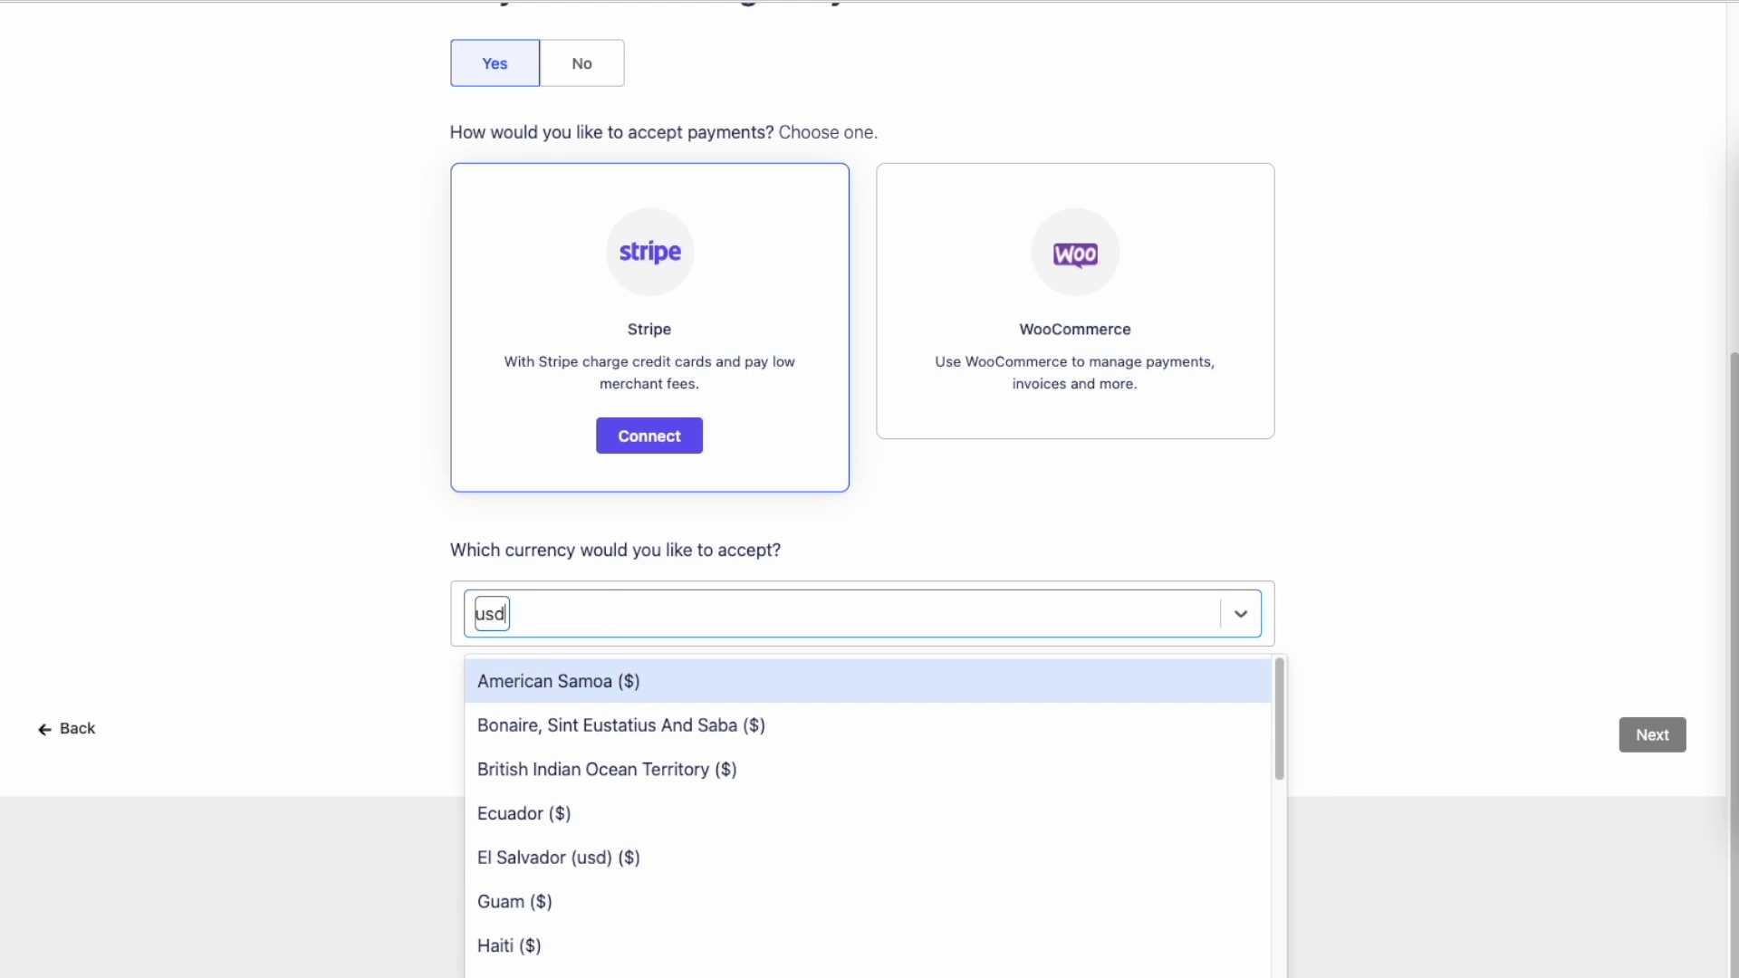
{"action": "scroll", "coordinate": [870, 812], "scroll_direction": "down", "scroll_amount": 5}
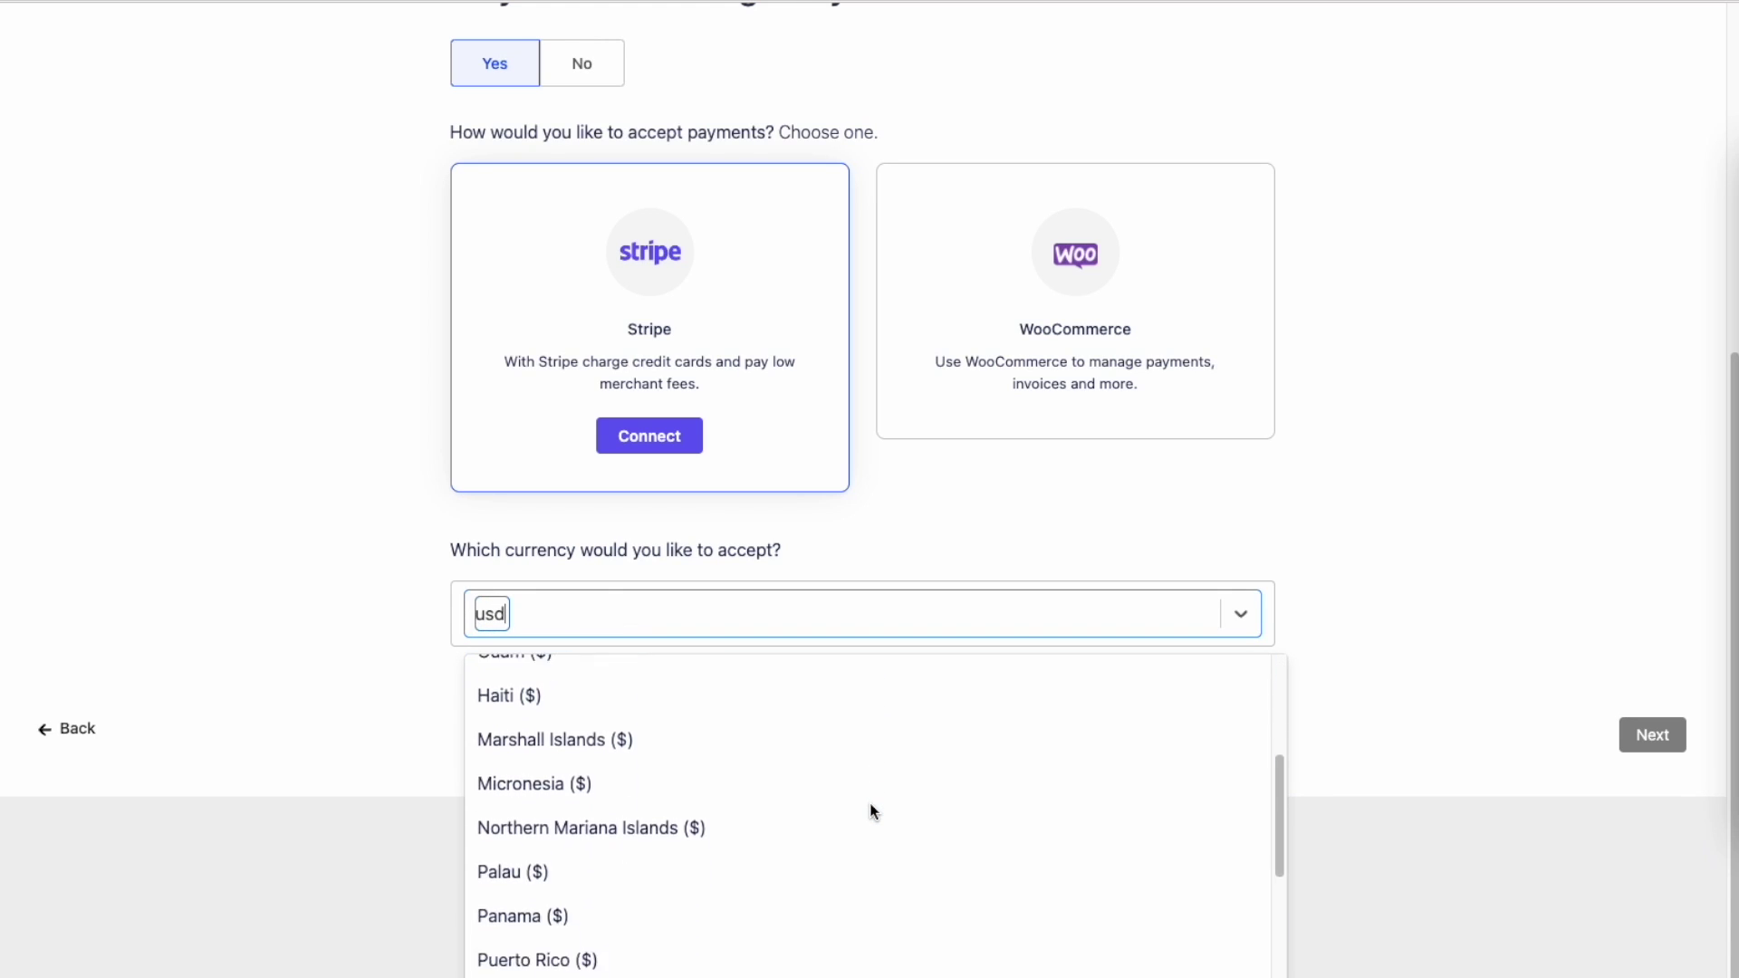
{"action": "left_click", "coordinate": [869, 812]}
{"action": "left_click", "coordinate": [1647, 924]}
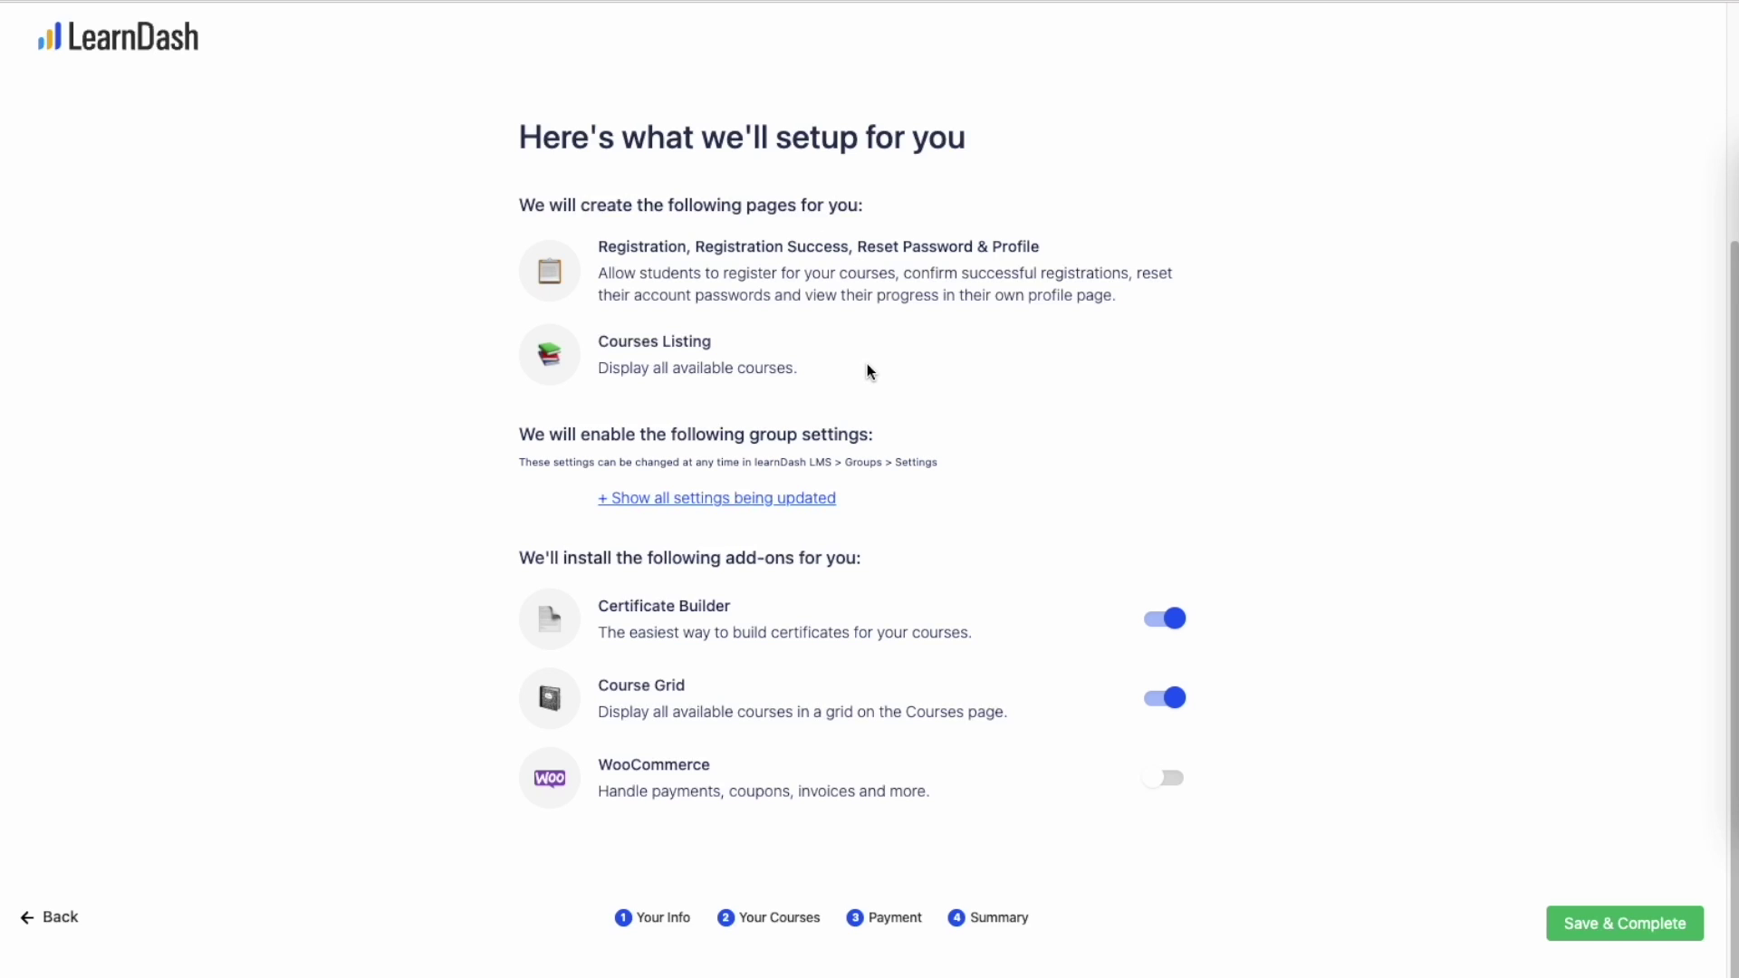
- Review all group settings and add-ons in the setup summary, and save and complete the wizard
{"action": "left_click", "coordinate": [820, 498]}
{"action": "scroll", "coordinate": [926, 509], "scroll_direction": "down", "scroll_amount": 3}
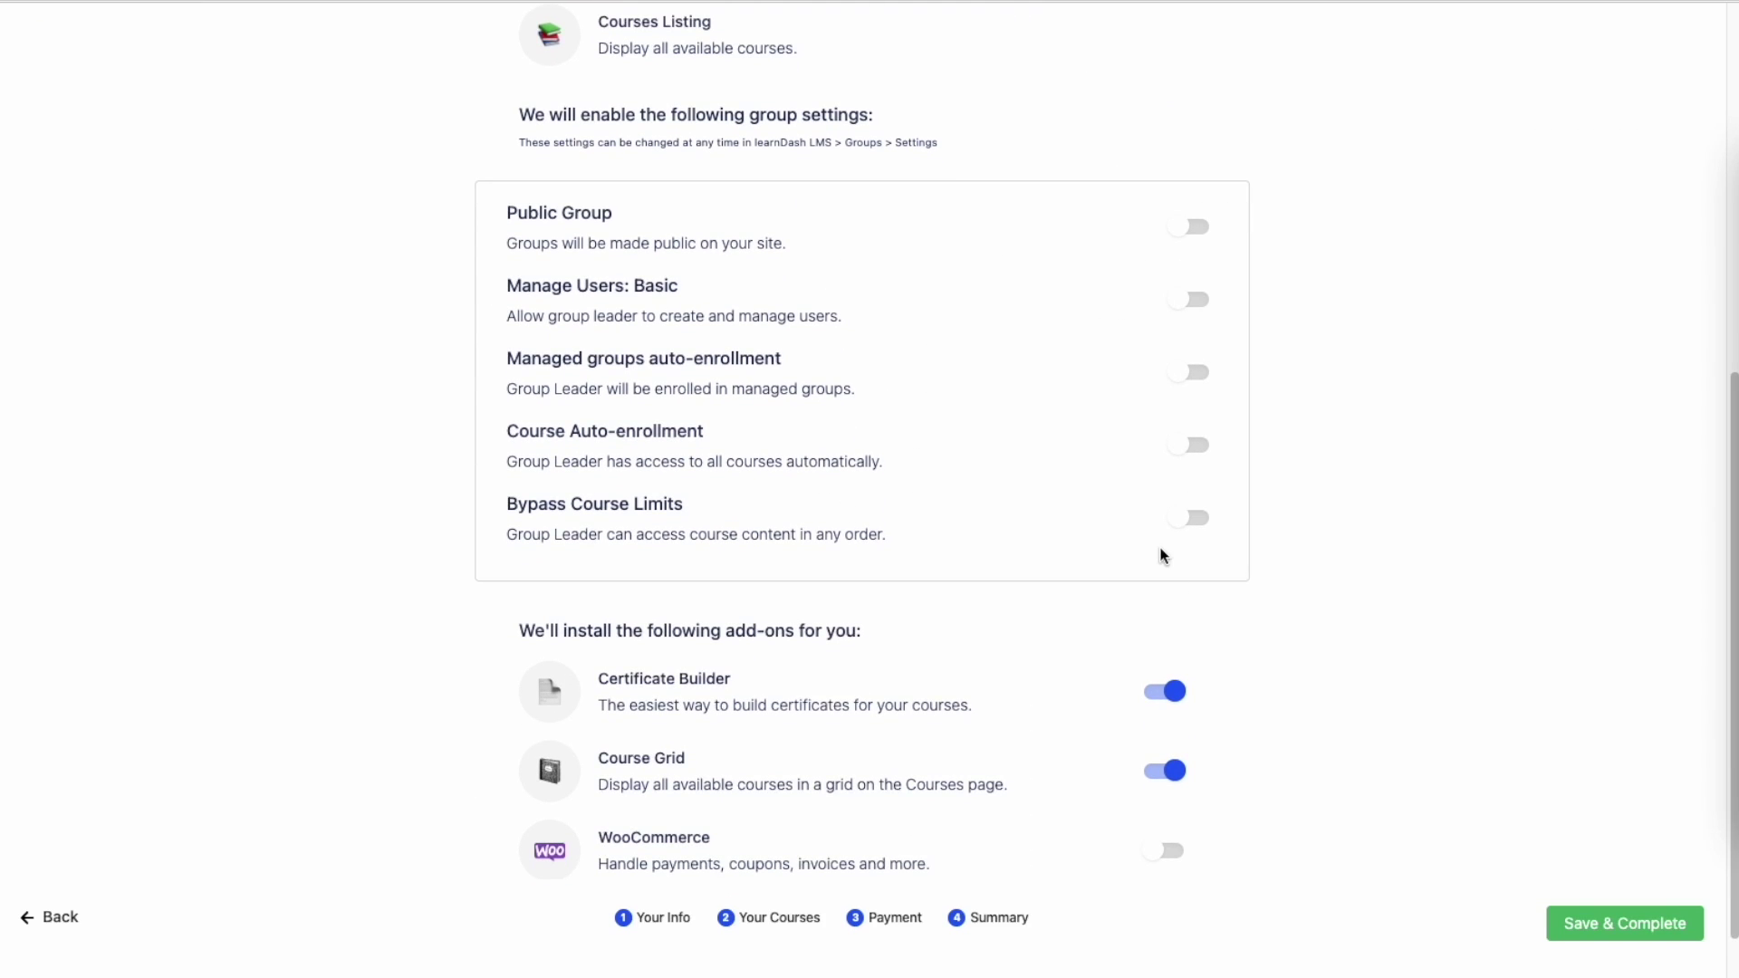
{"action": "scroll", "coordinate": [1389, 589], "scroll_direction": "down", "scroll_amount": 1}
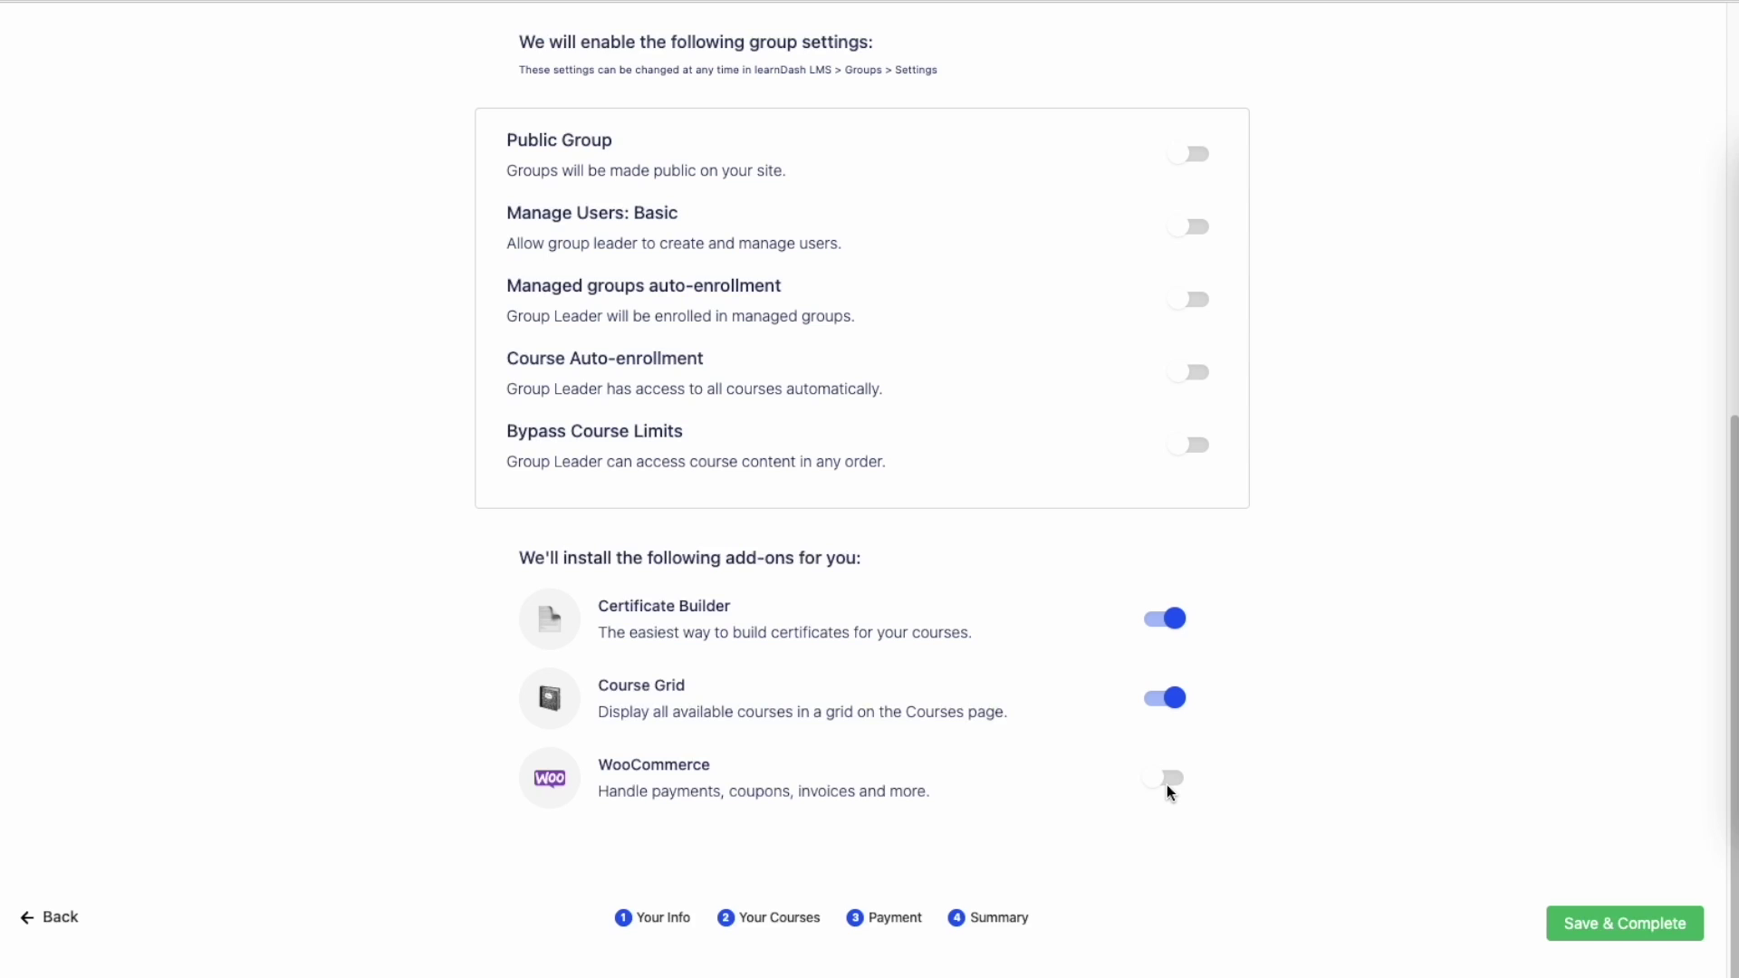
{"action": "left_click", "coordinate": [1603, 922]}
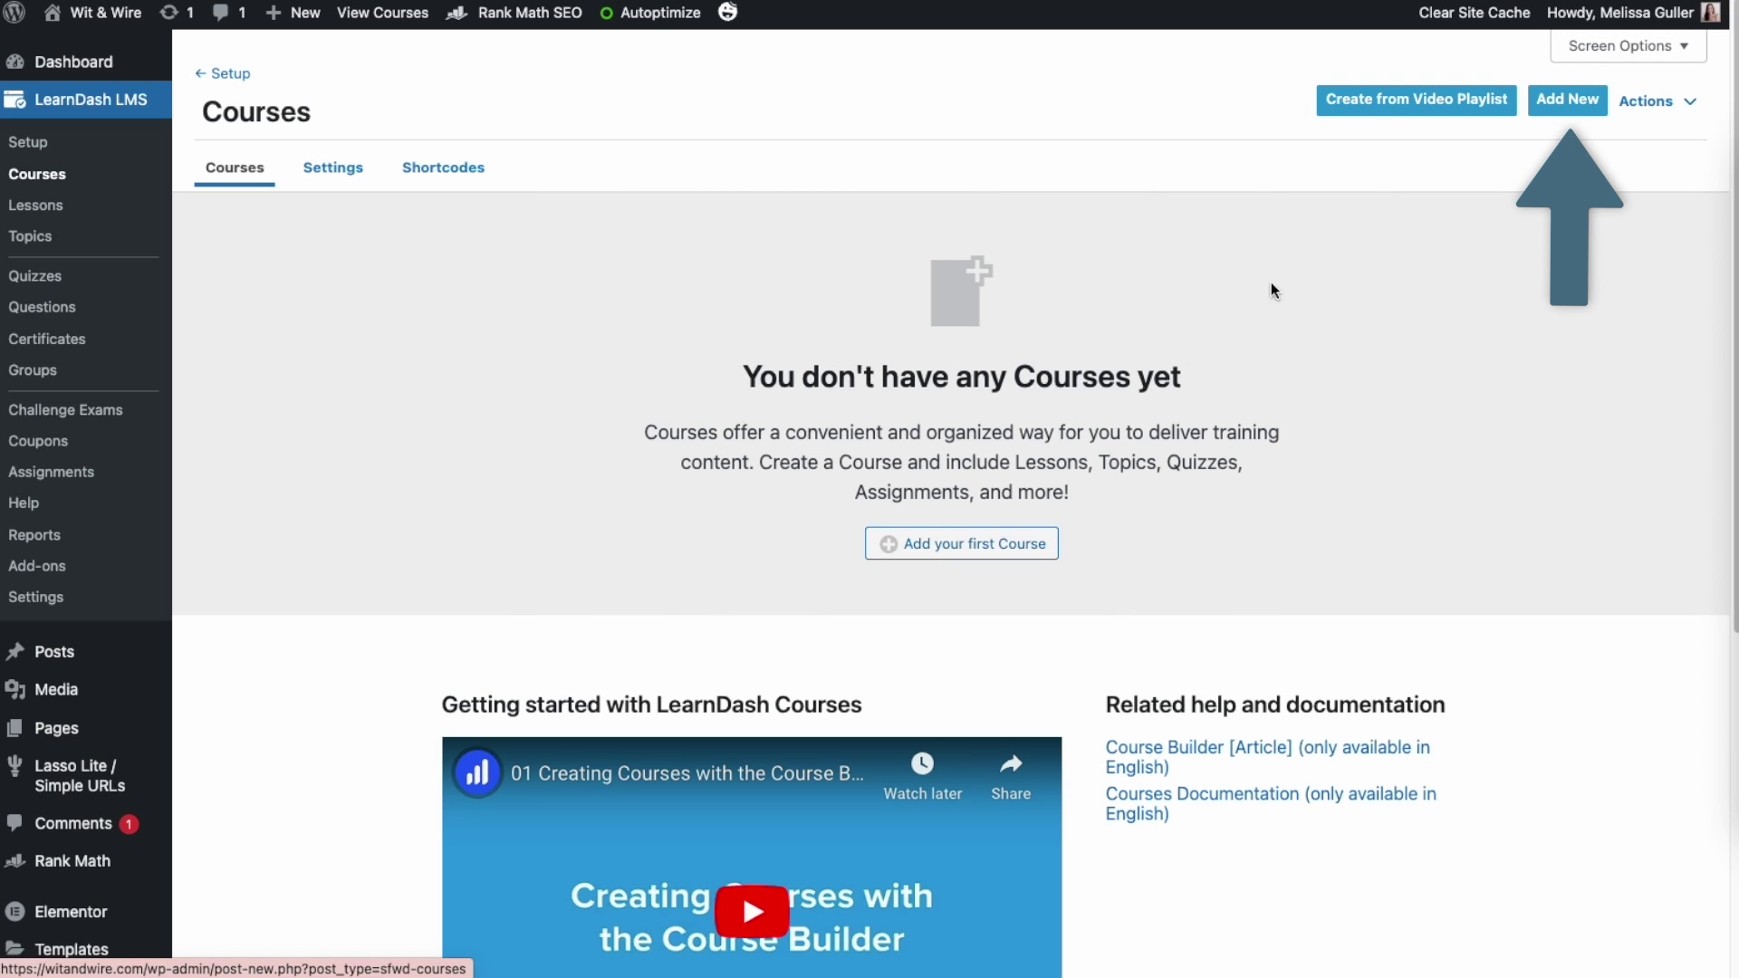
- Create a new LearnDash course titled "Course Builders"
{"action": "left_click", "coordinate": [1559, 118]}
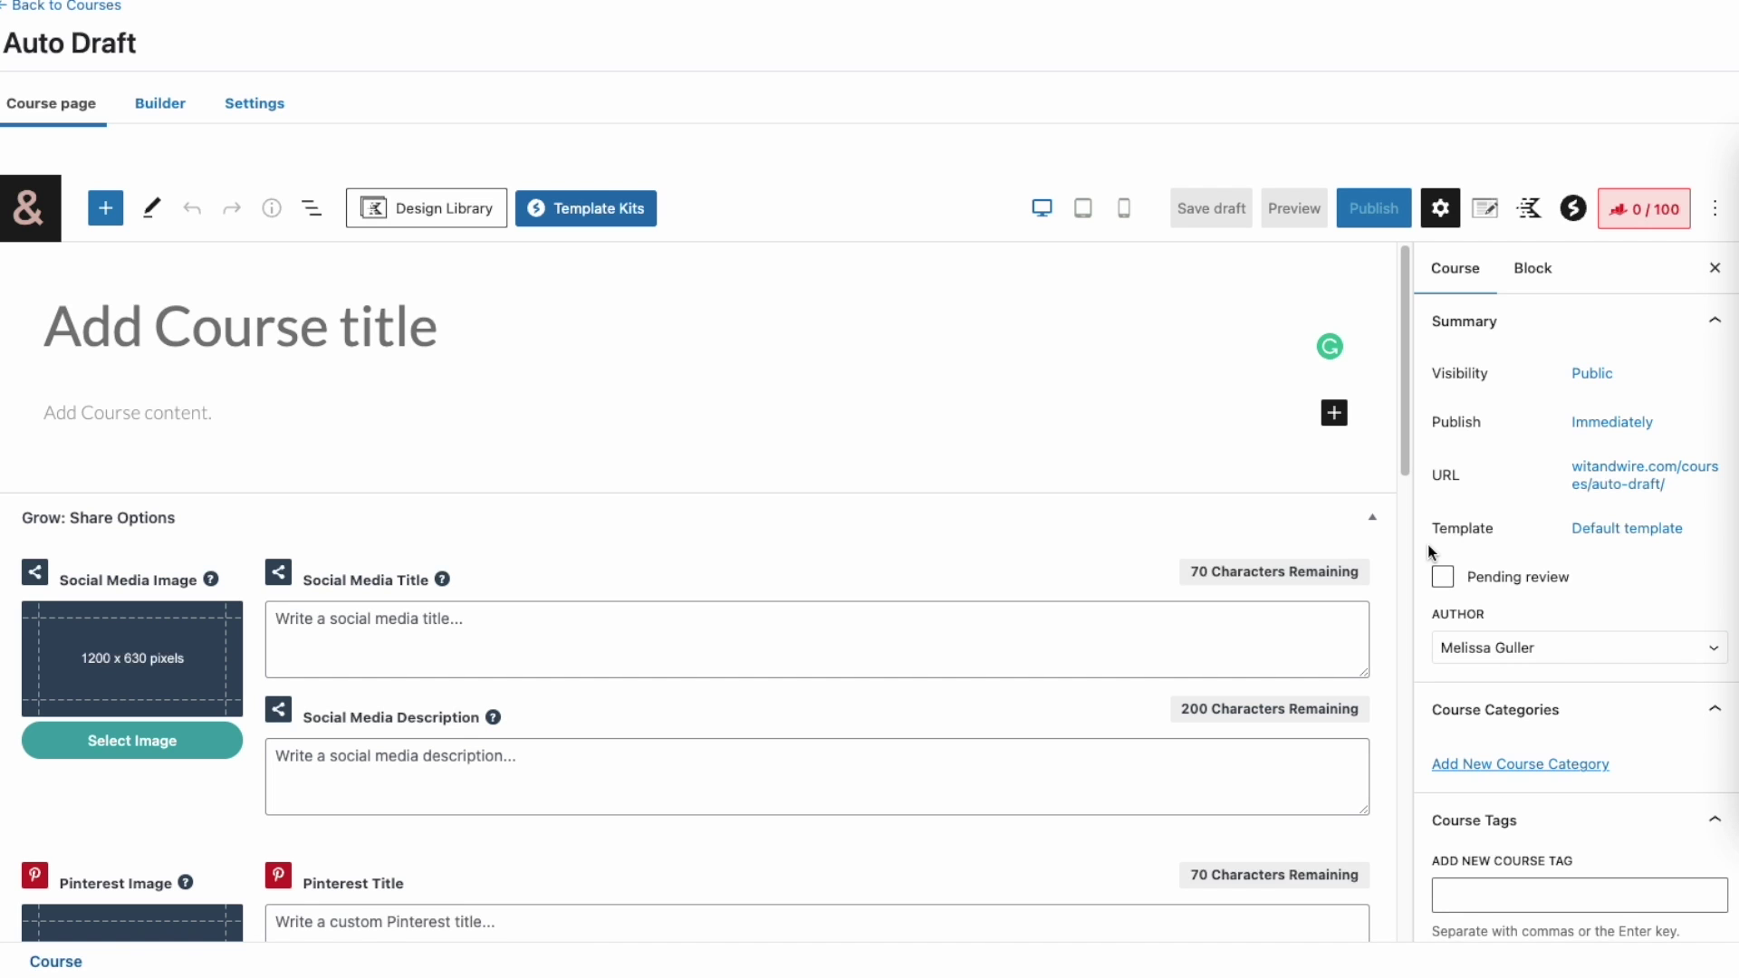
{"action": "type", "text": "Course Buid"}
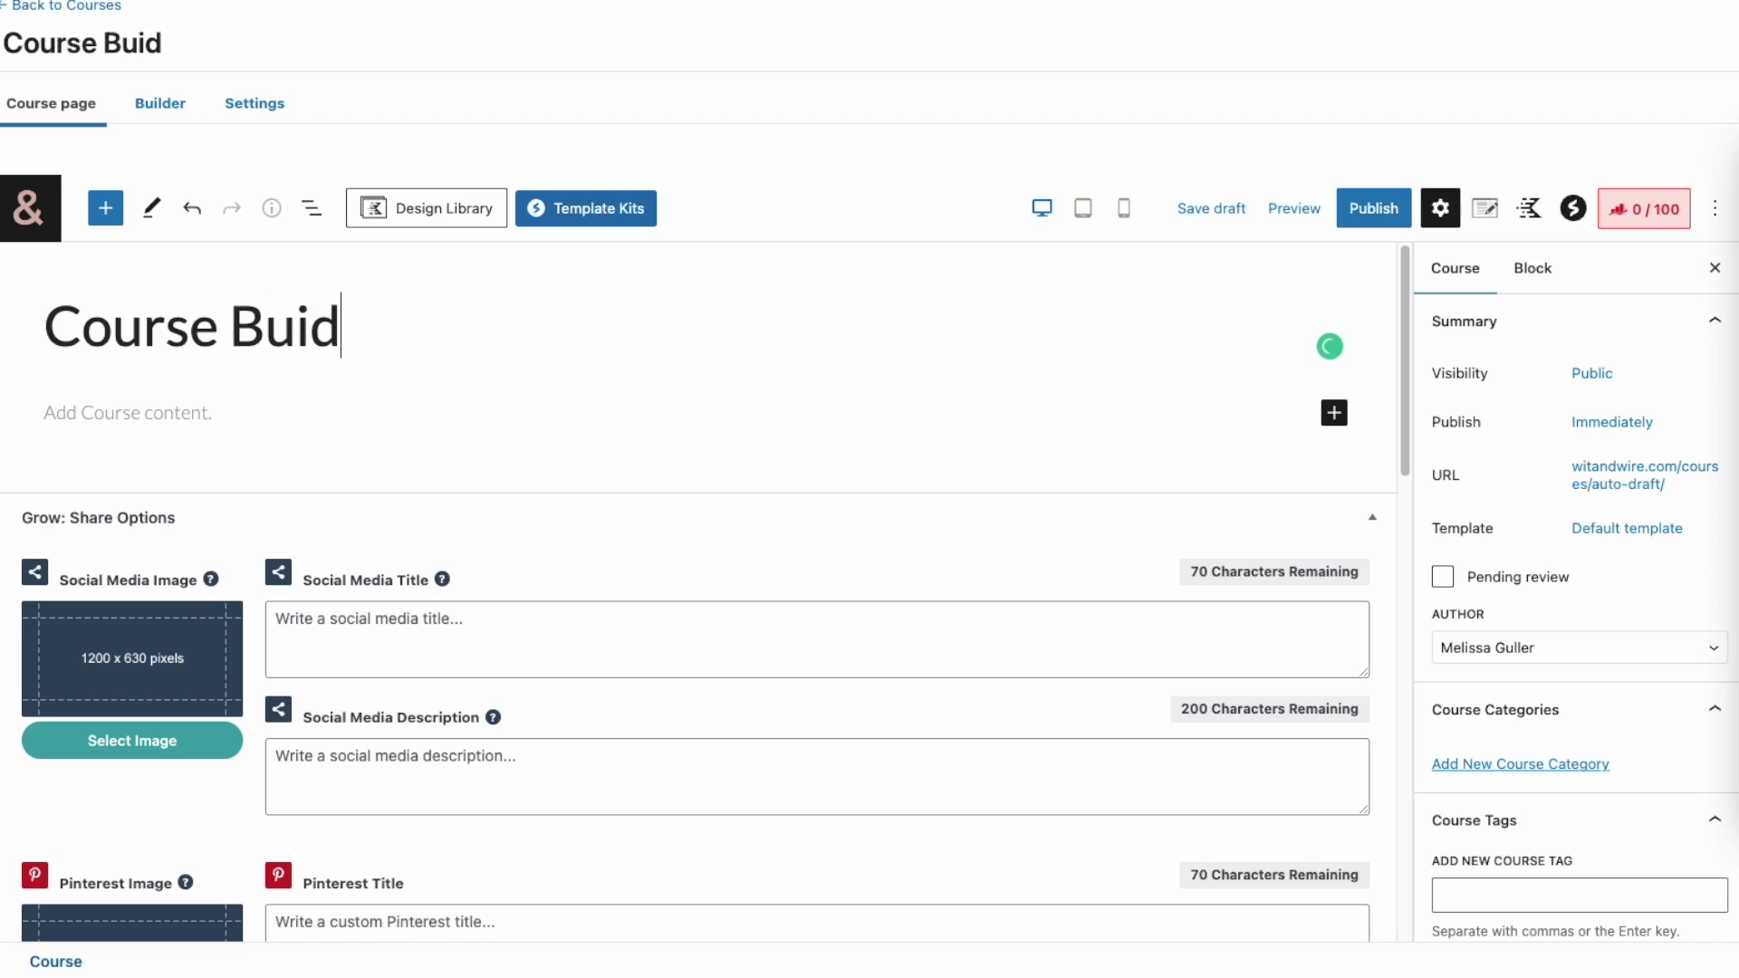
{"action": "key", "text": "BackSpace"}
{"action": "type", "text": "lders"}
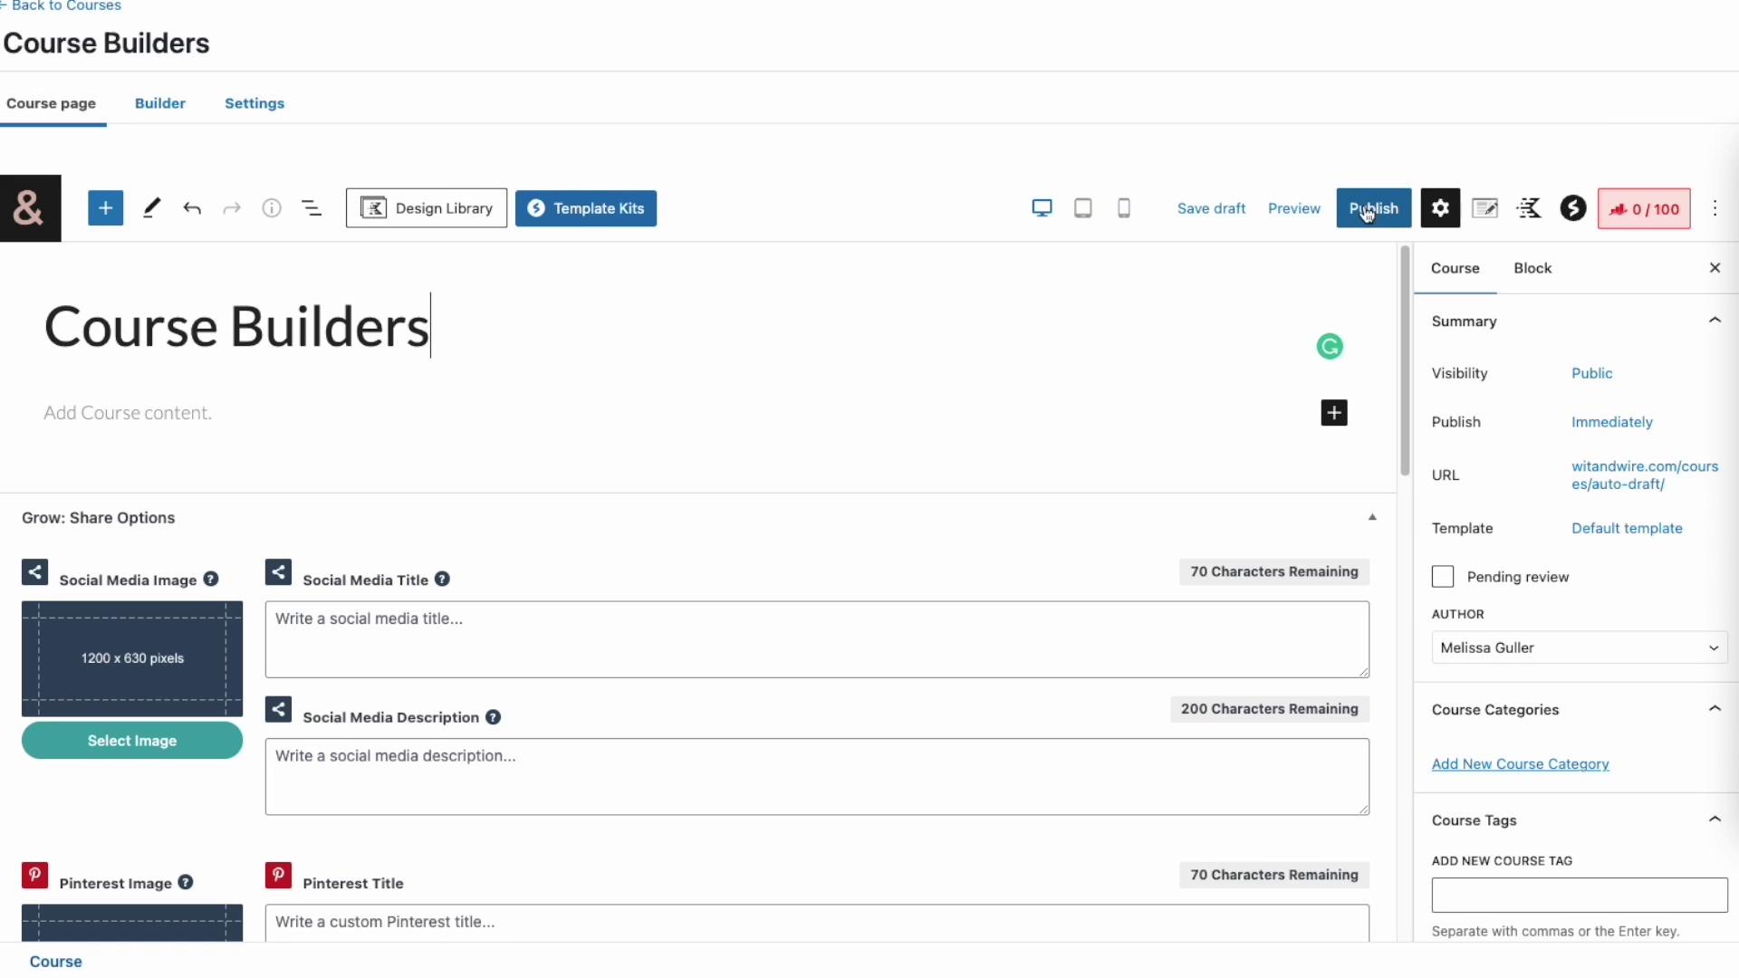
- Add the section heading "01: PROFITABLE IDEA" in the course builder
{"action": "left_click", "coordinate": [159, 107]}
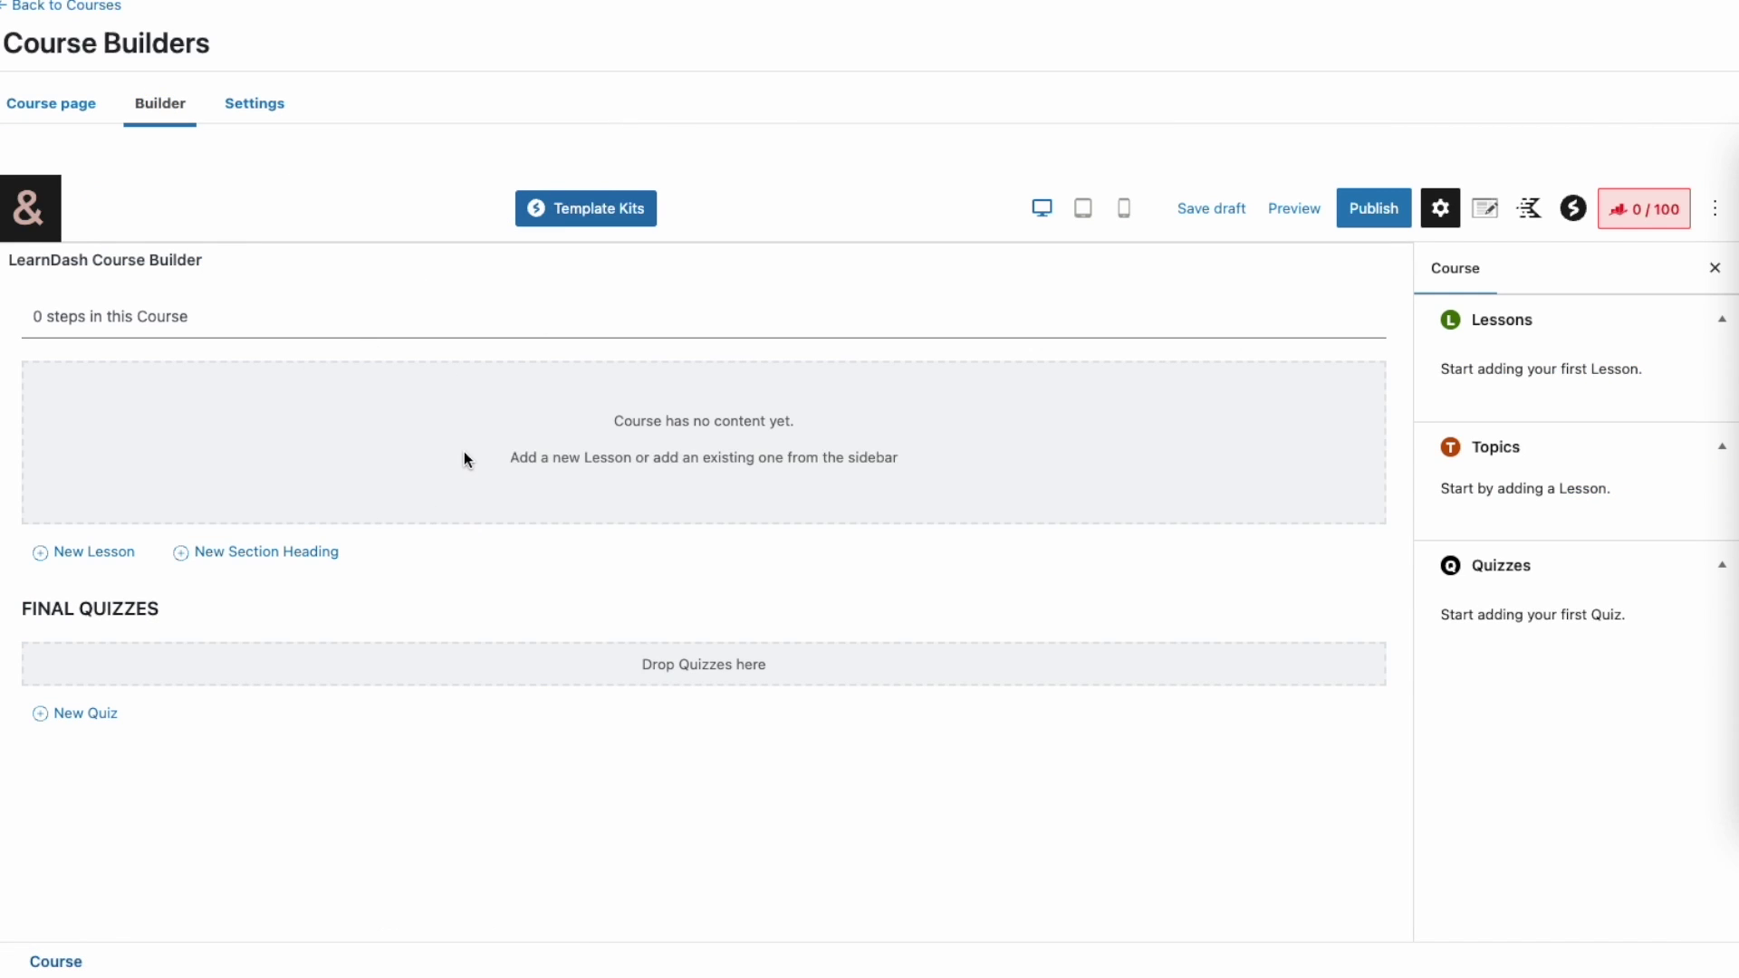
{"action": "left_click", "coordinate": [250, 556]}
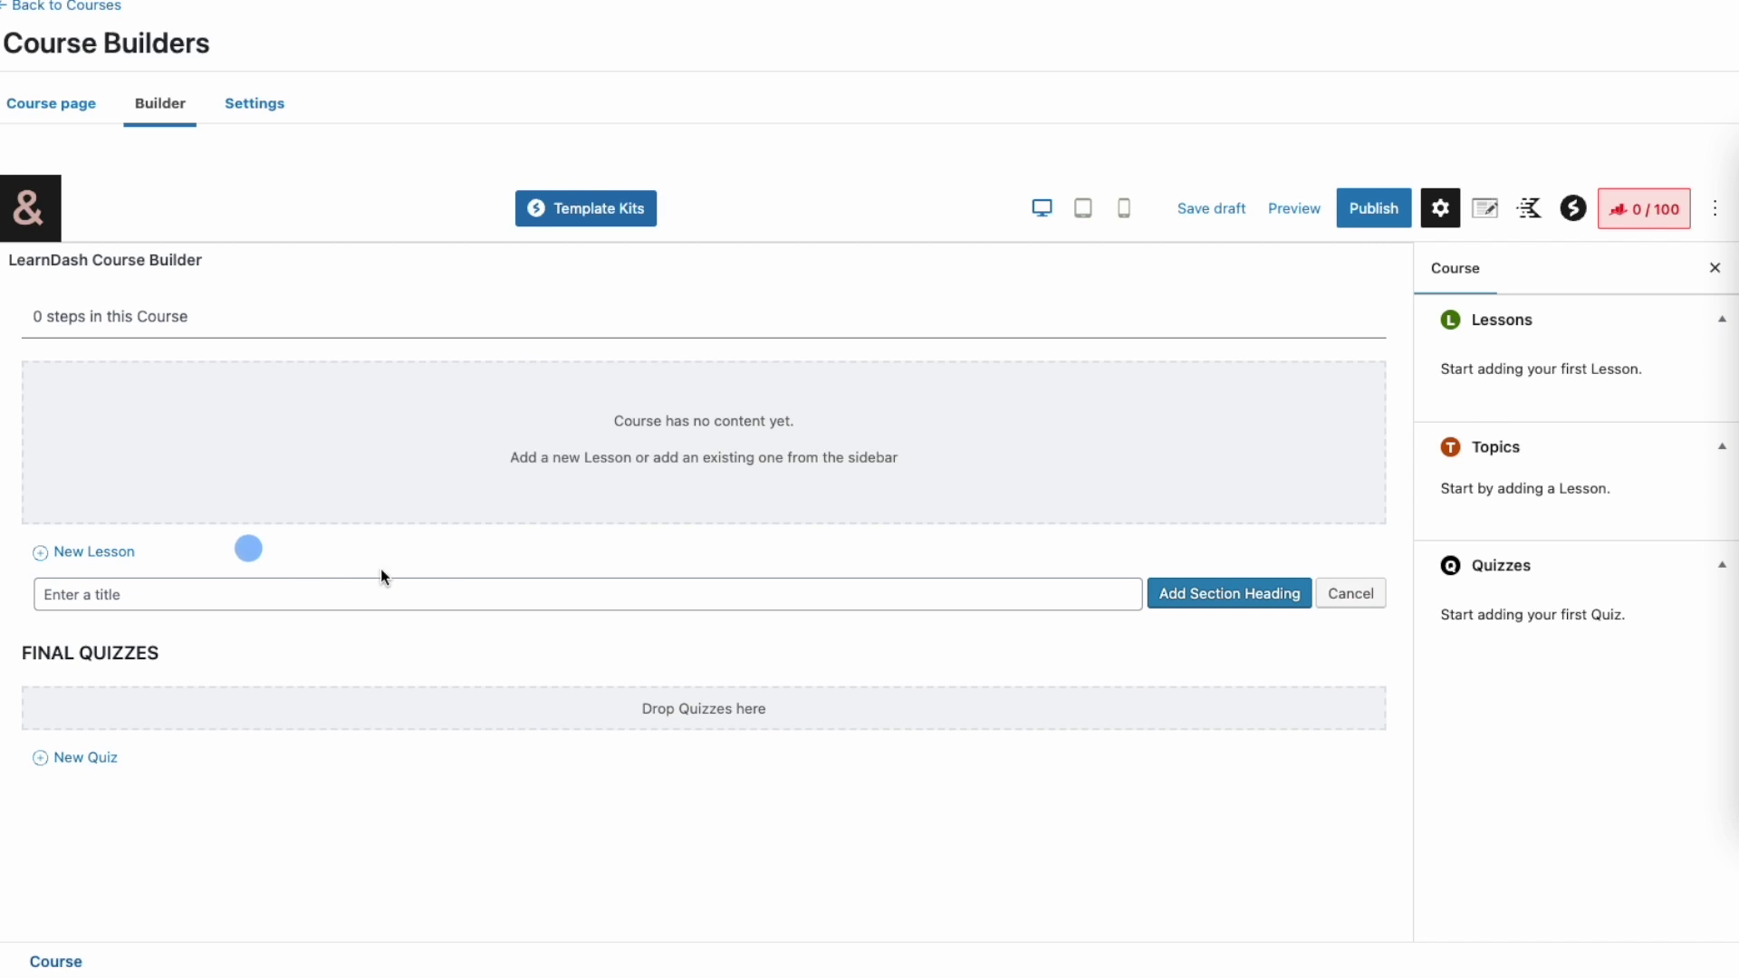
{"action": "type", "text": "01: PROFITABLE IDEA"}
{"action": "left_click", "coordinate": [1153, 593]}
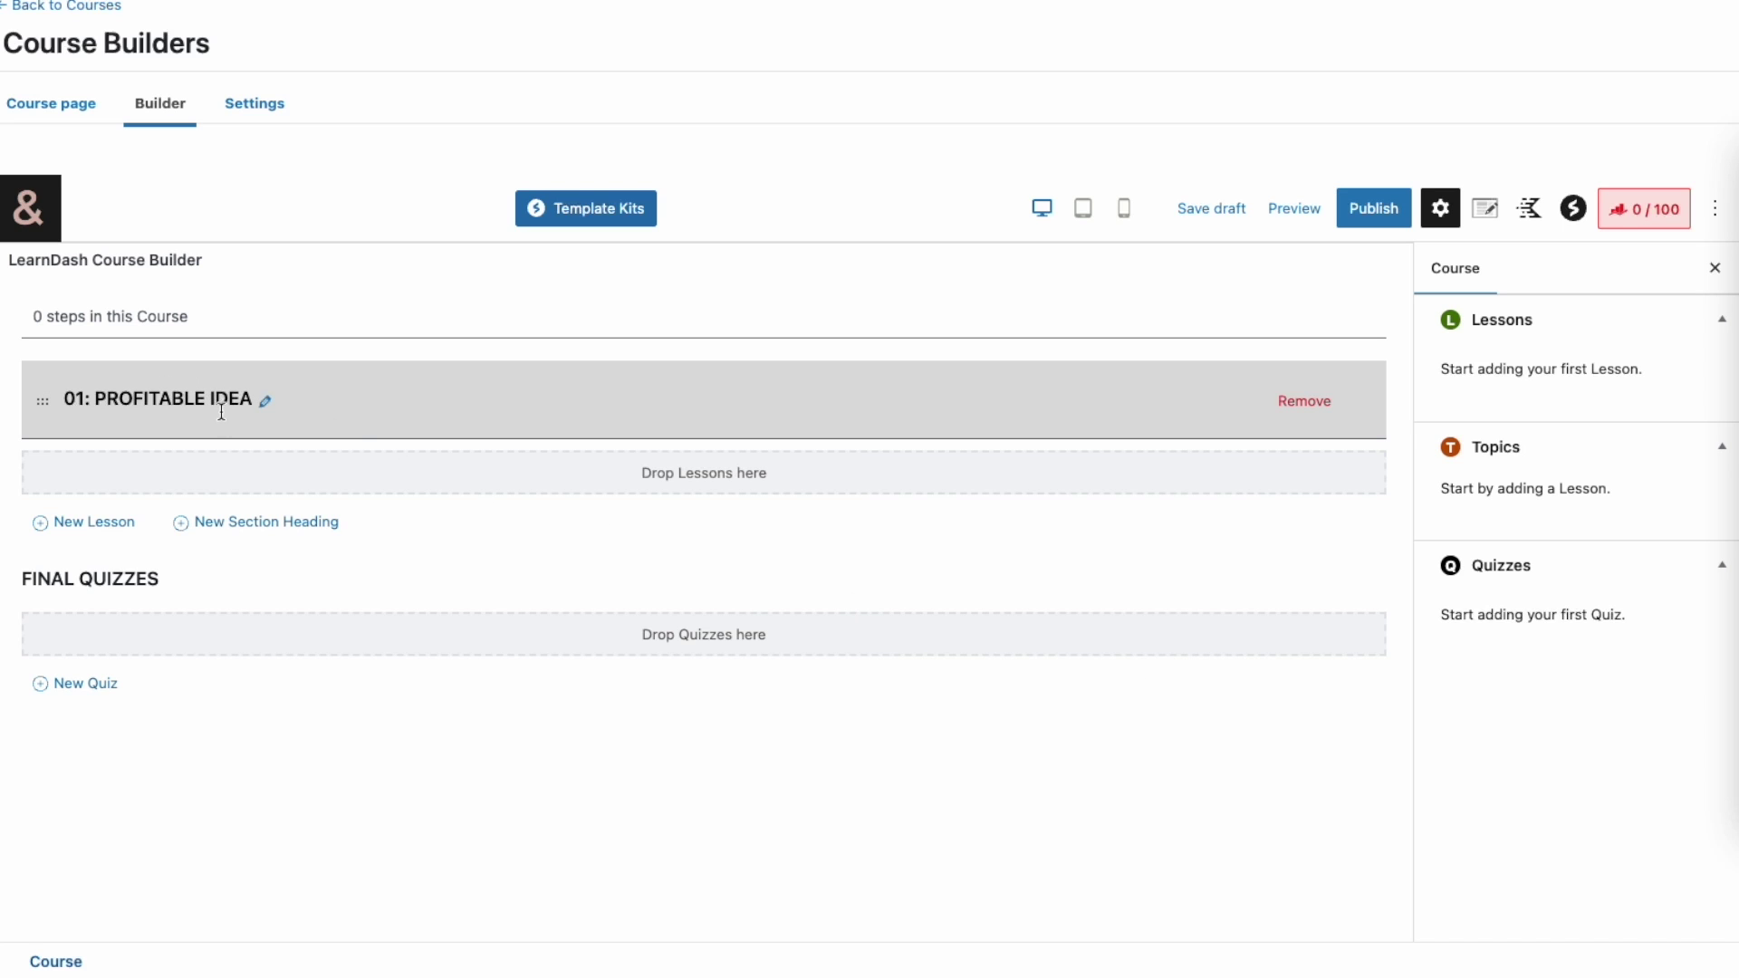
- Add lessons under the section: The Bridge Theory, Brainstorm your course outcome, Choose your ideal student, Your Profitable Course Fomula, Finding profit indicators, and Name your course
{"action": "left_click", "coordinate": [86, 519]}
{"action": "type", "text": "The Br"}
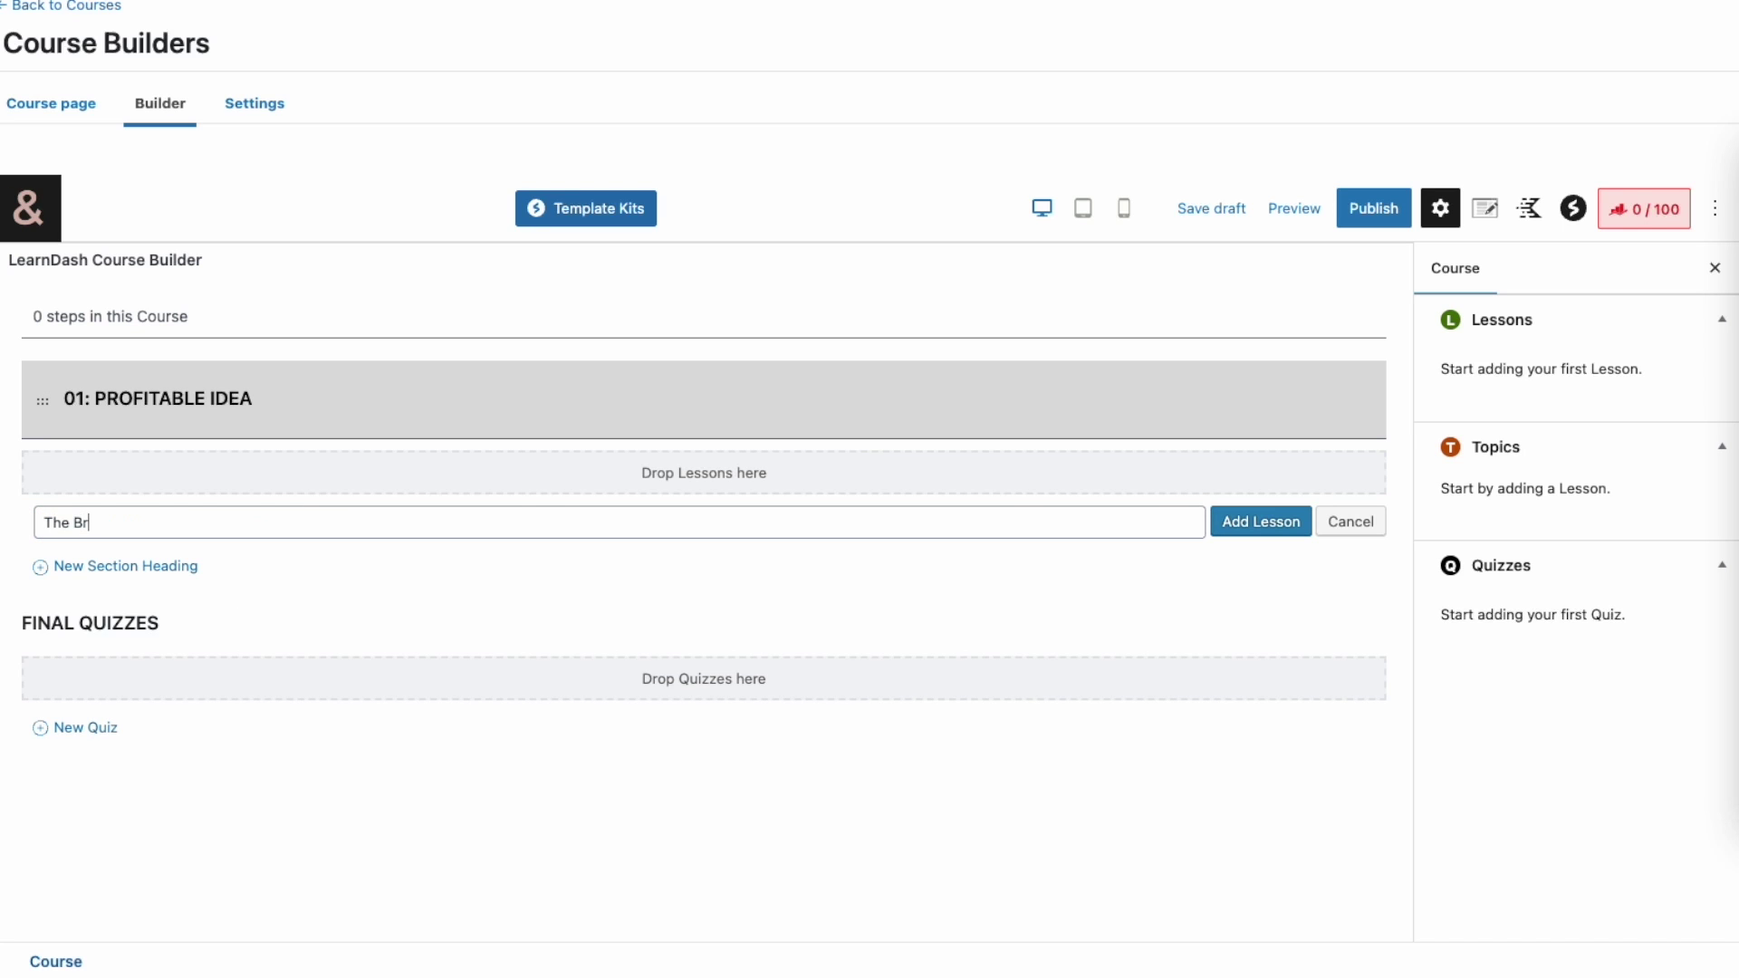
{"action": "type", "text": "idge Theory"}
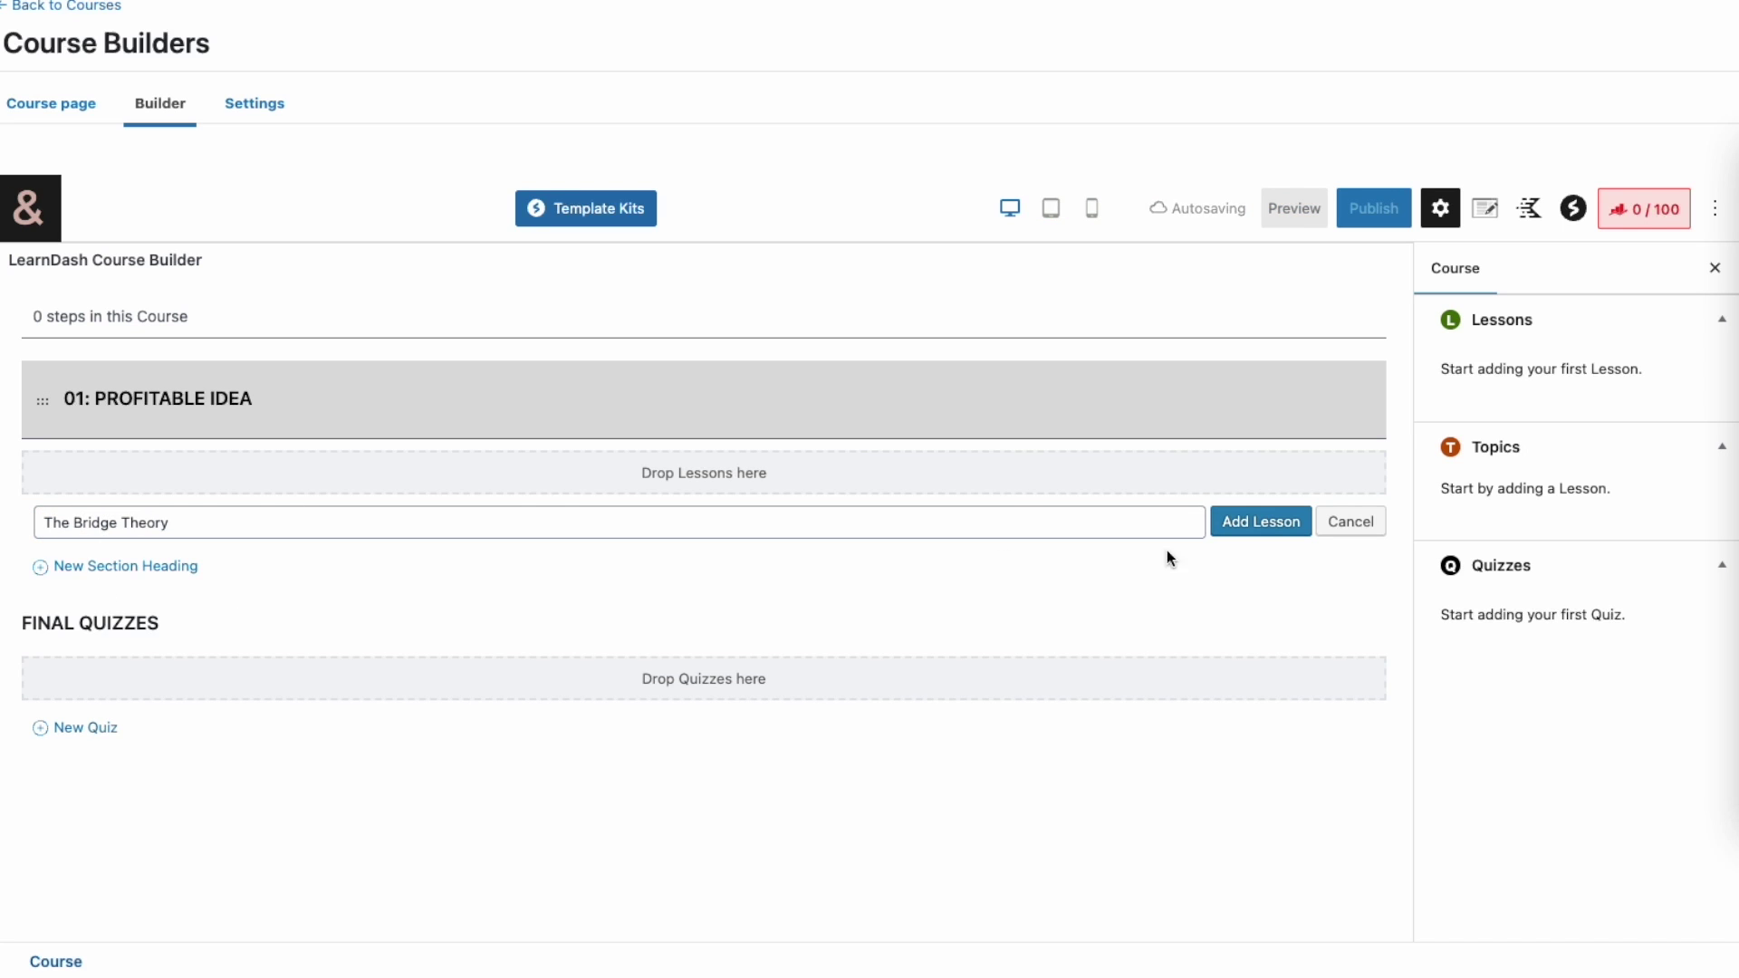
{"action": "left_click", "coordinate": [1244, 527]}
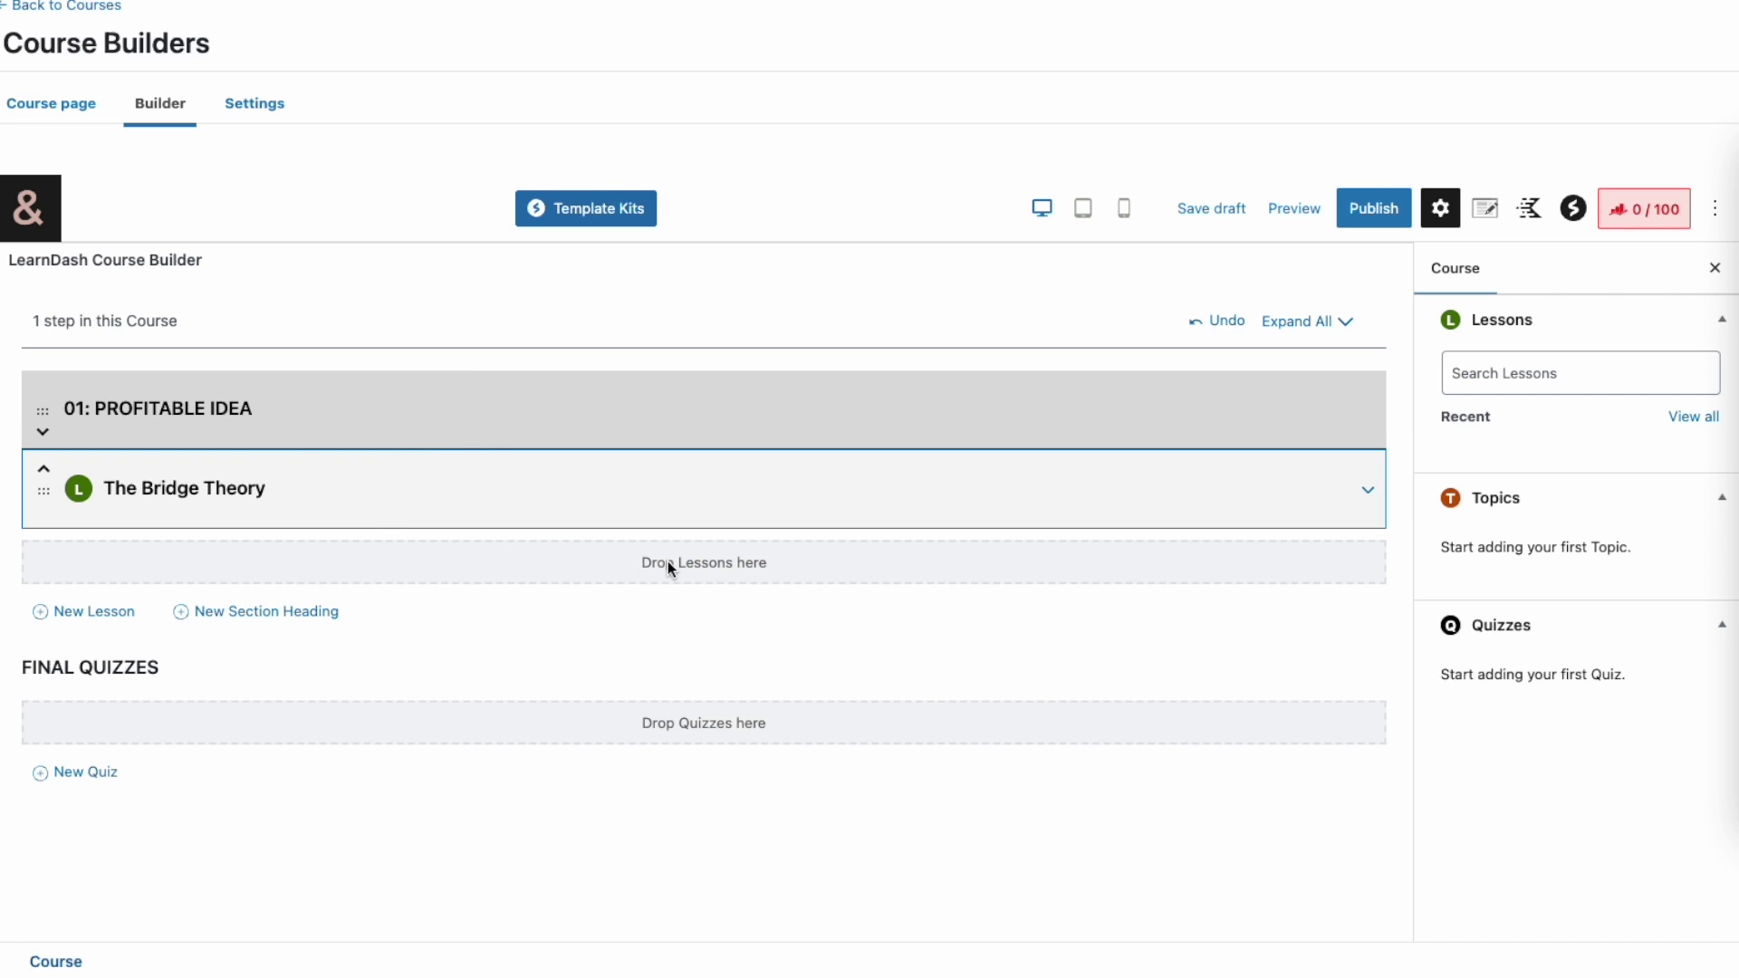
{"action": "left_click", "coordinate": [84, 610]}
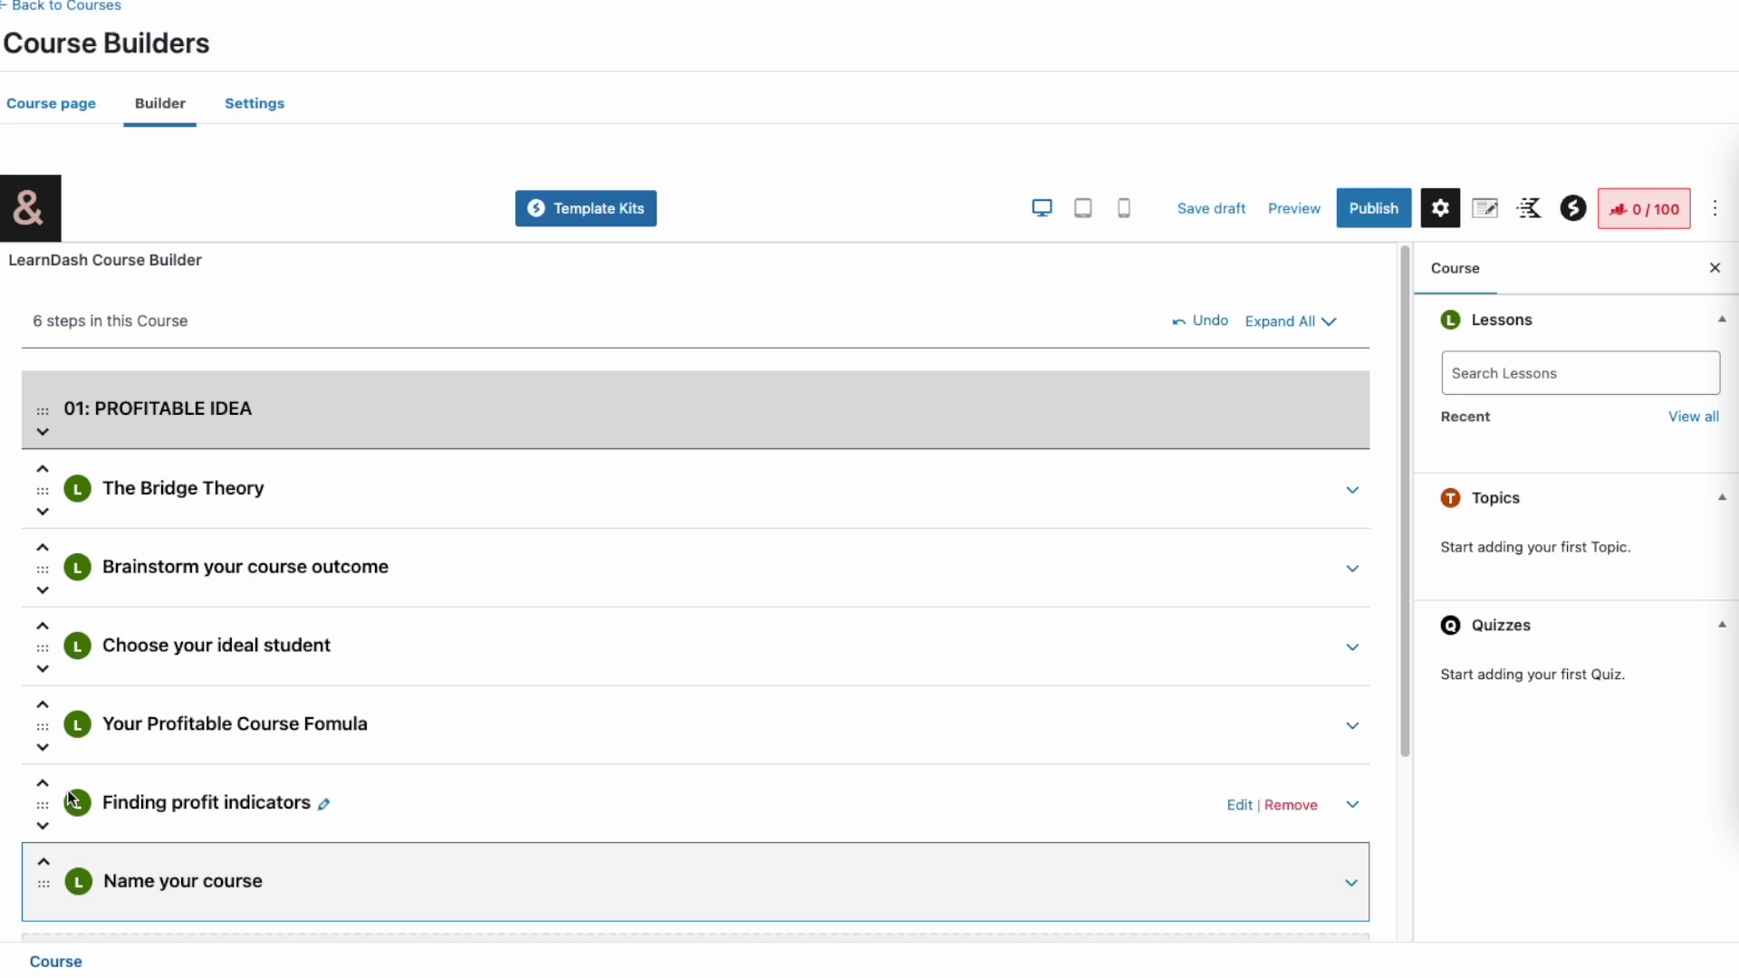
- Try moving the "Finding profit indicators" lesson, and open the "Your Profitable Course Fomula" title for editing and save it
{"action": "left_click_drag", "start_coordinate": [42, 805], "coordinate": [39, 769]}
{"action": "left_click", "coordinate": [381, 688]}
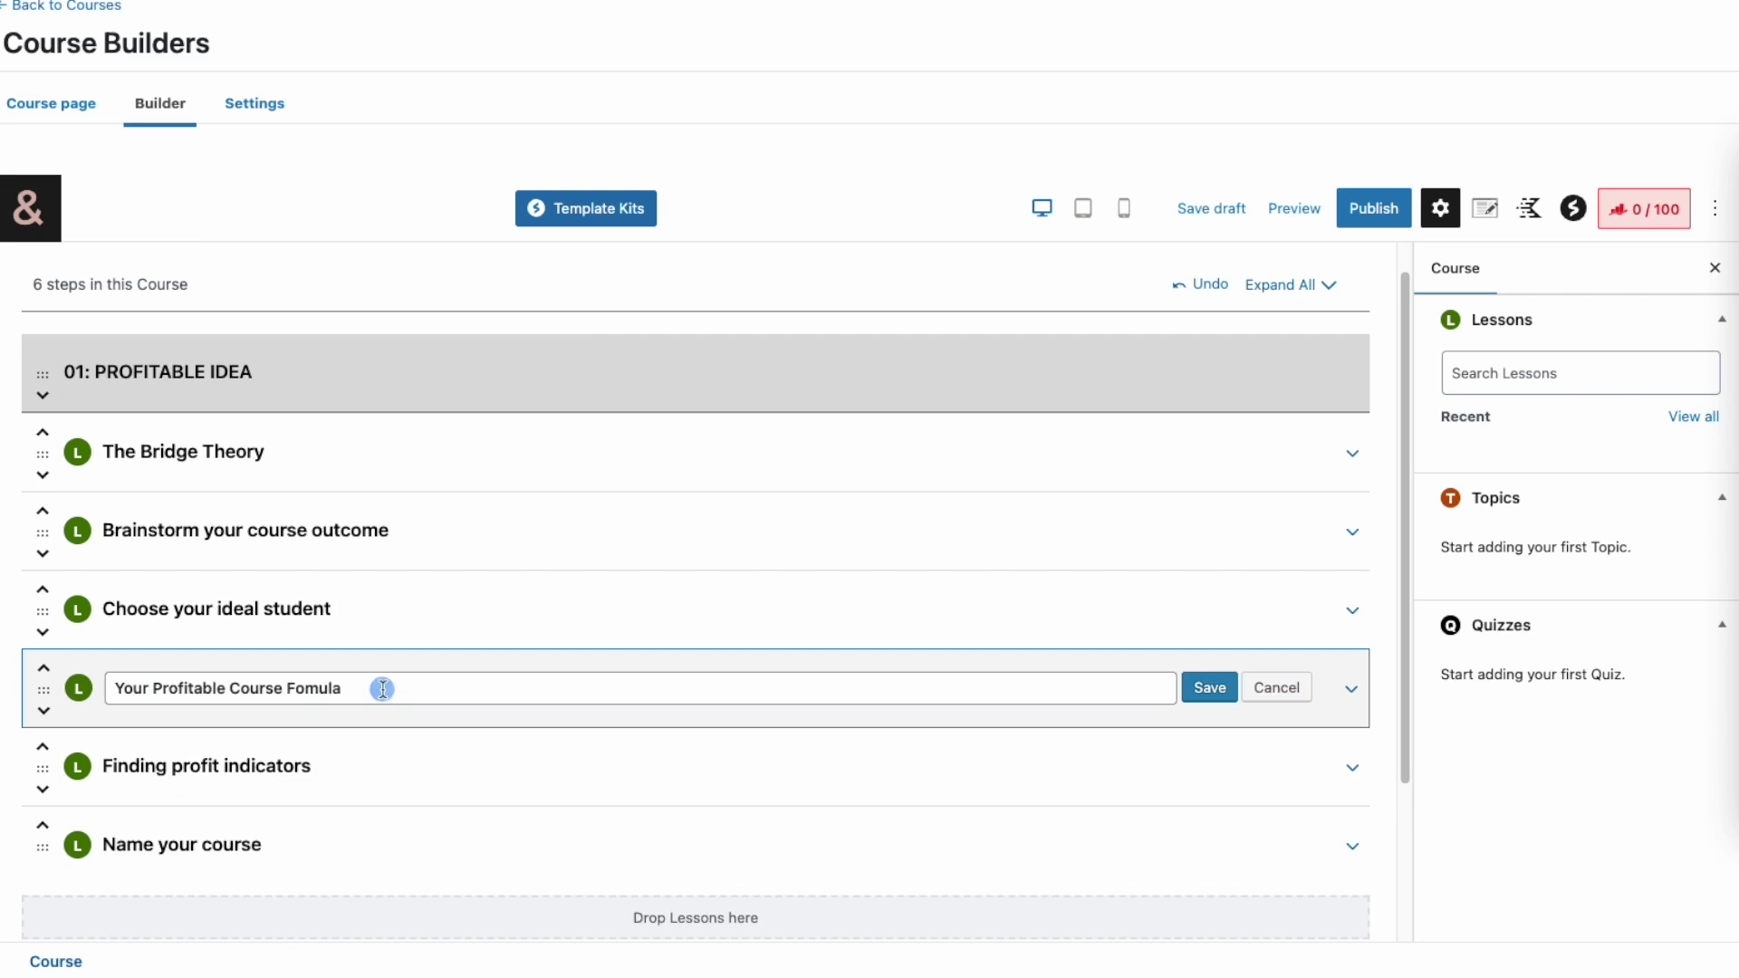
{"action": "left_click", "coordinate": [1209, 688]}
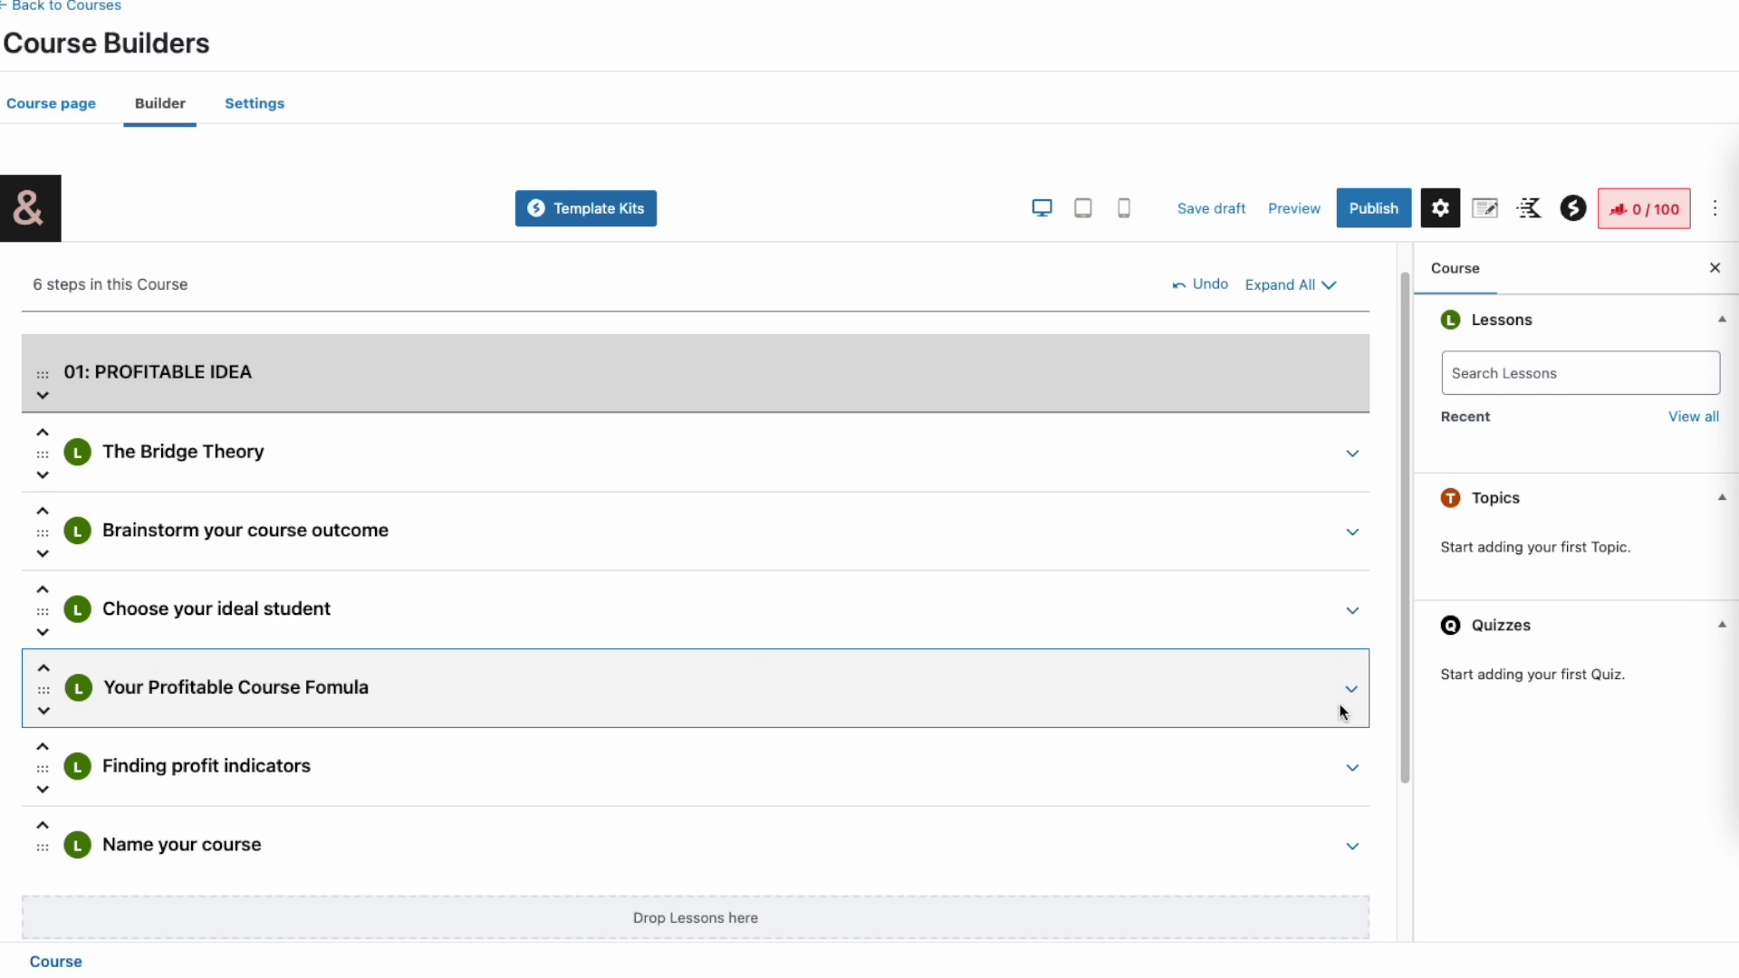
- Add the section heading "02: PLANNING" to the course outline and move it below the "Name your course" lesson
{"action": "scroll", "coordinate": [1109, 759], "scroll_direction": "down", "scroll_amount": 3}
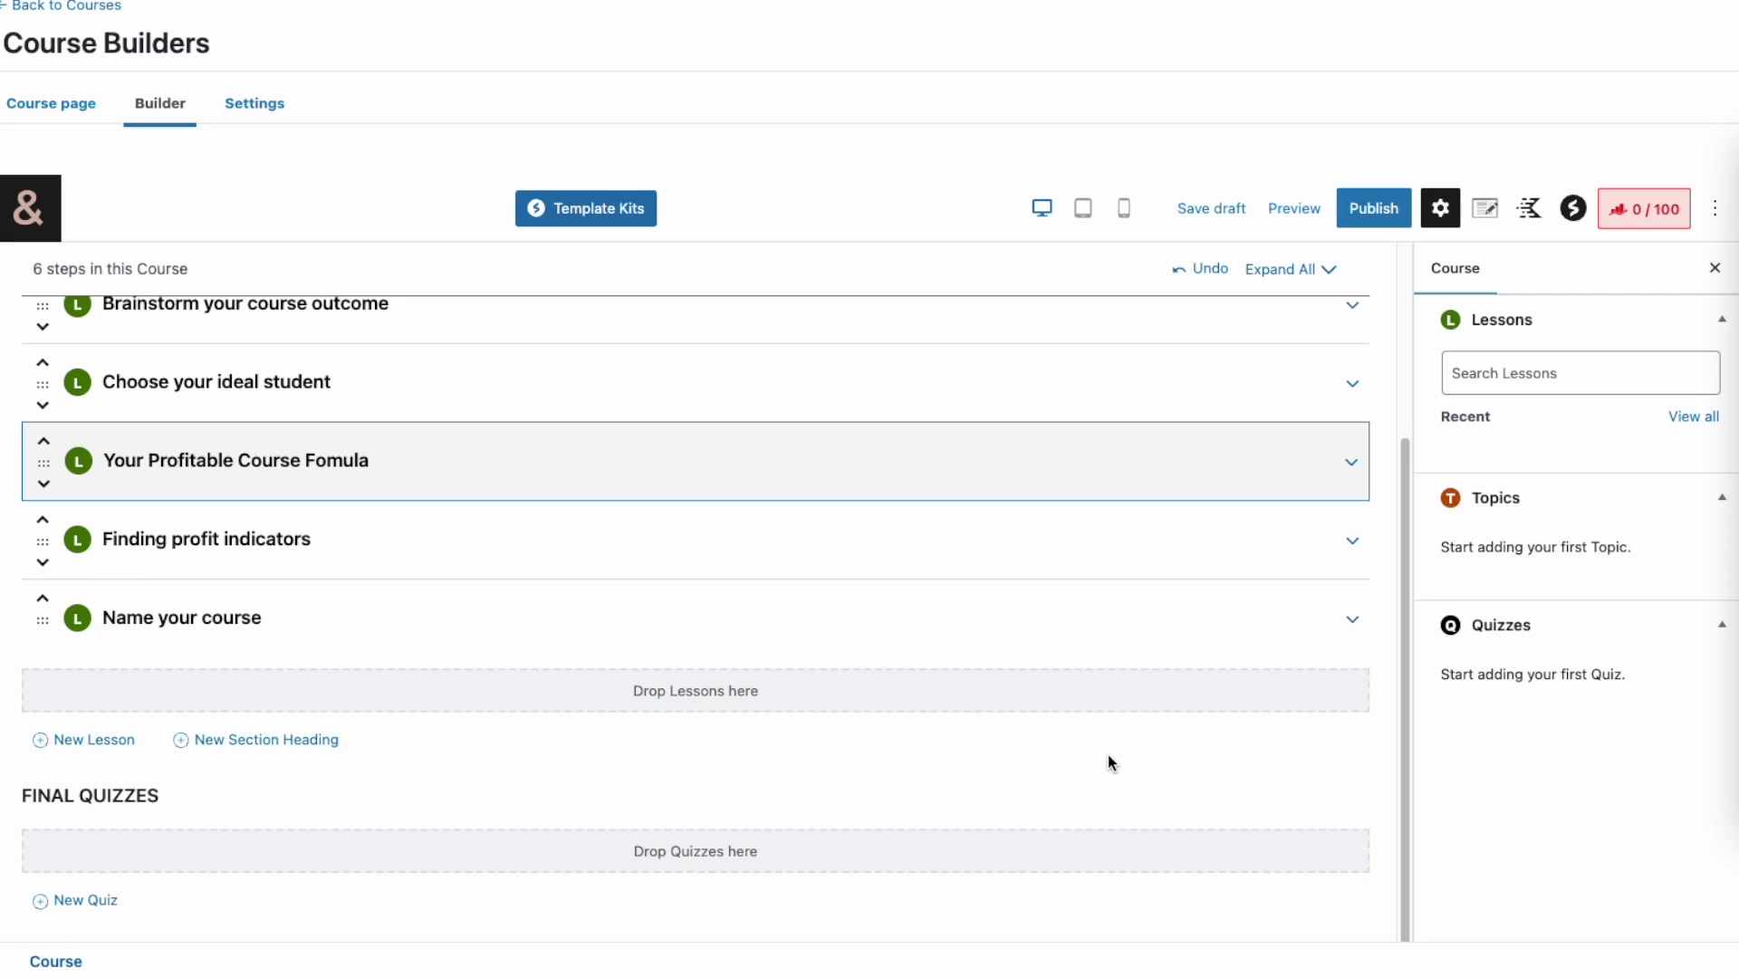
{"action": "left_click", "coordinate": [299, 741]}
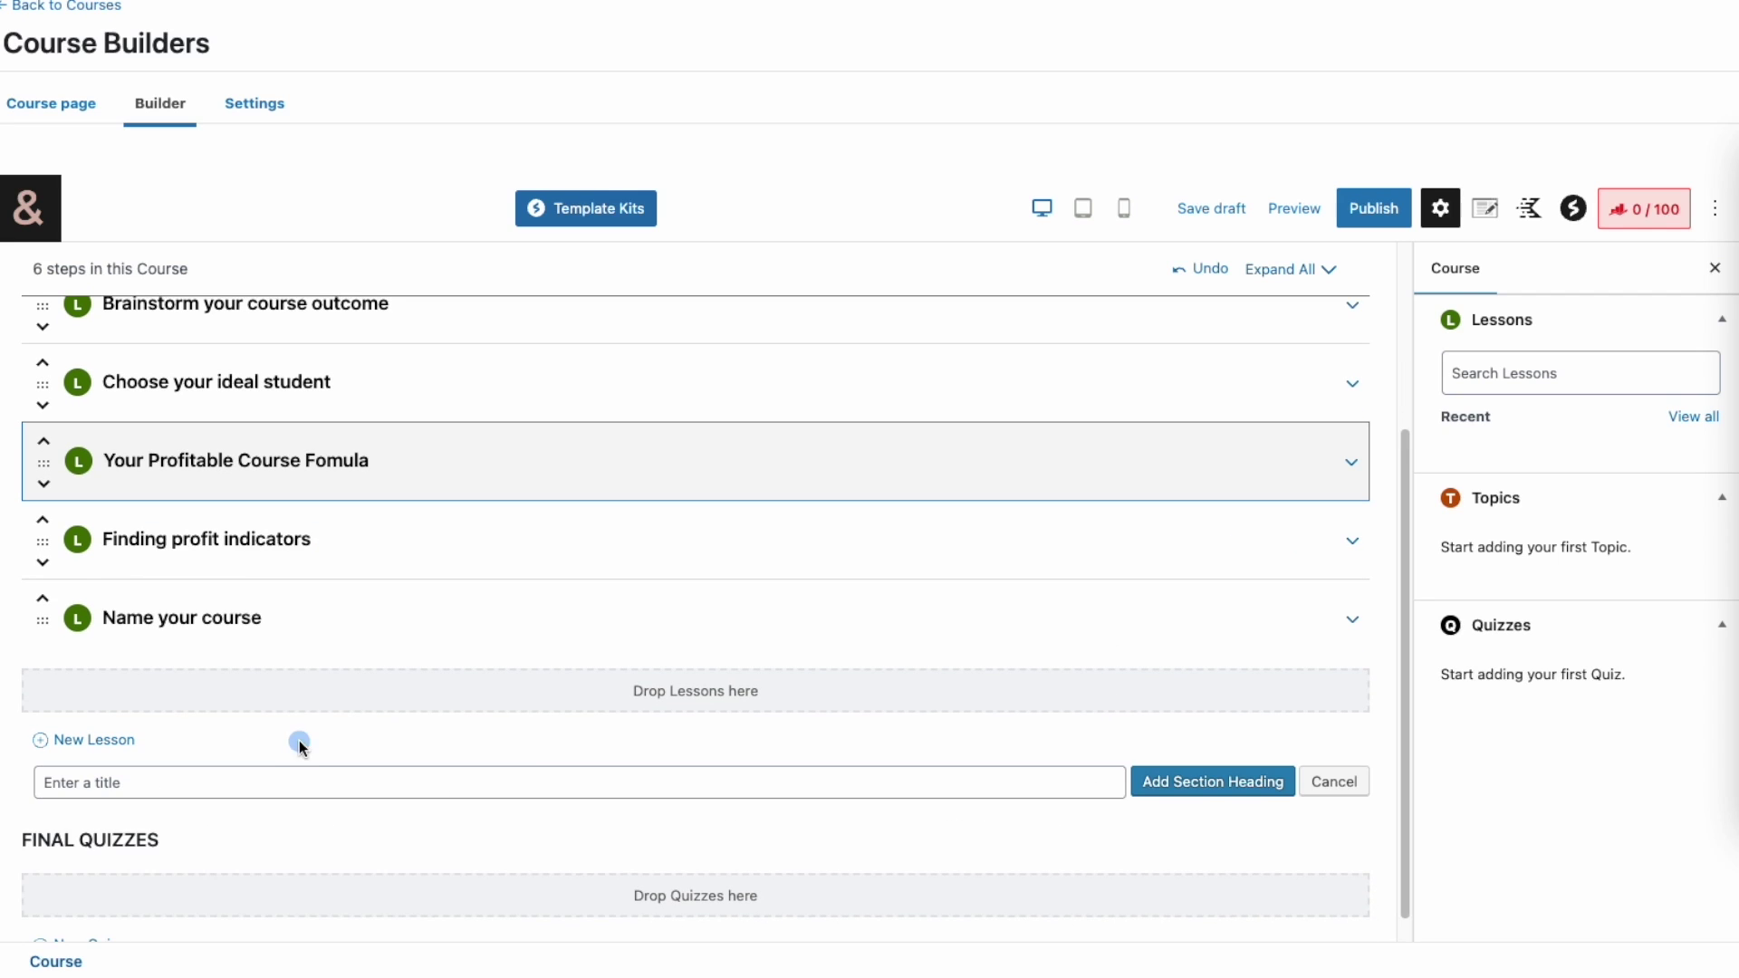
{"action": "left_click", "coordinate": [520, 784]}
{"action": "type", "text": "02: PLANNING"}
{"action": "left_click", "coordinate": [1166, 779]}
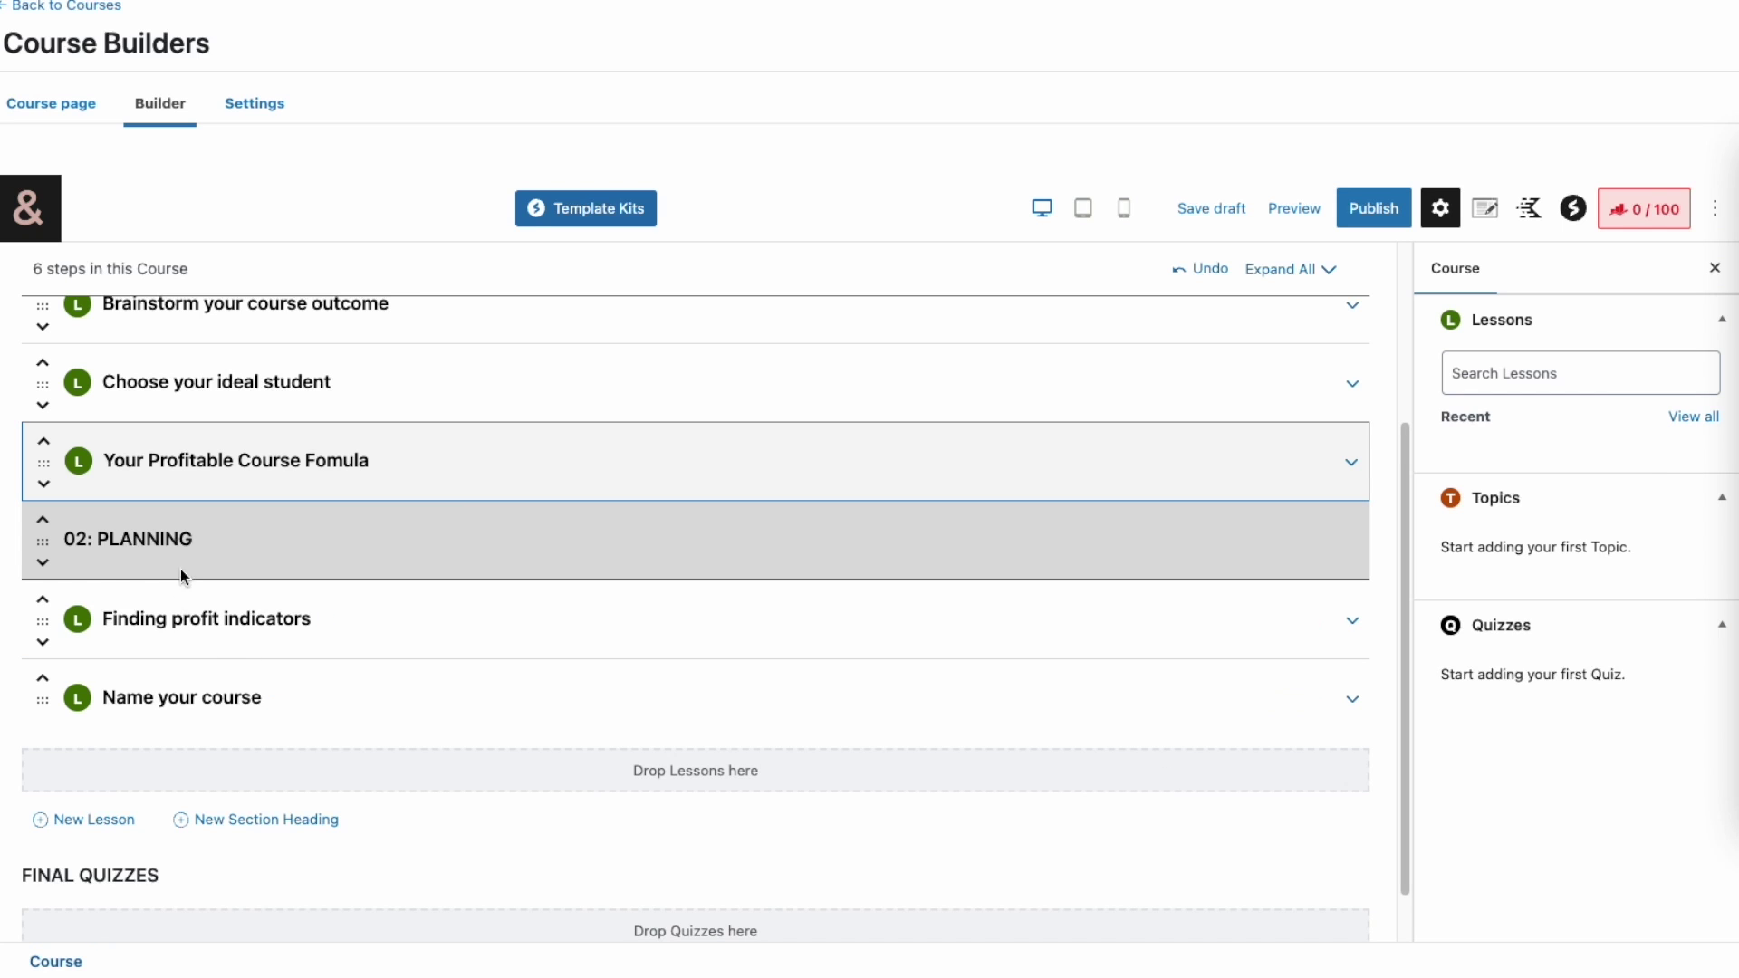
{"action": "left_click_drag", "start_coordinate": [41, 543], "coordinate": [54, 703]}
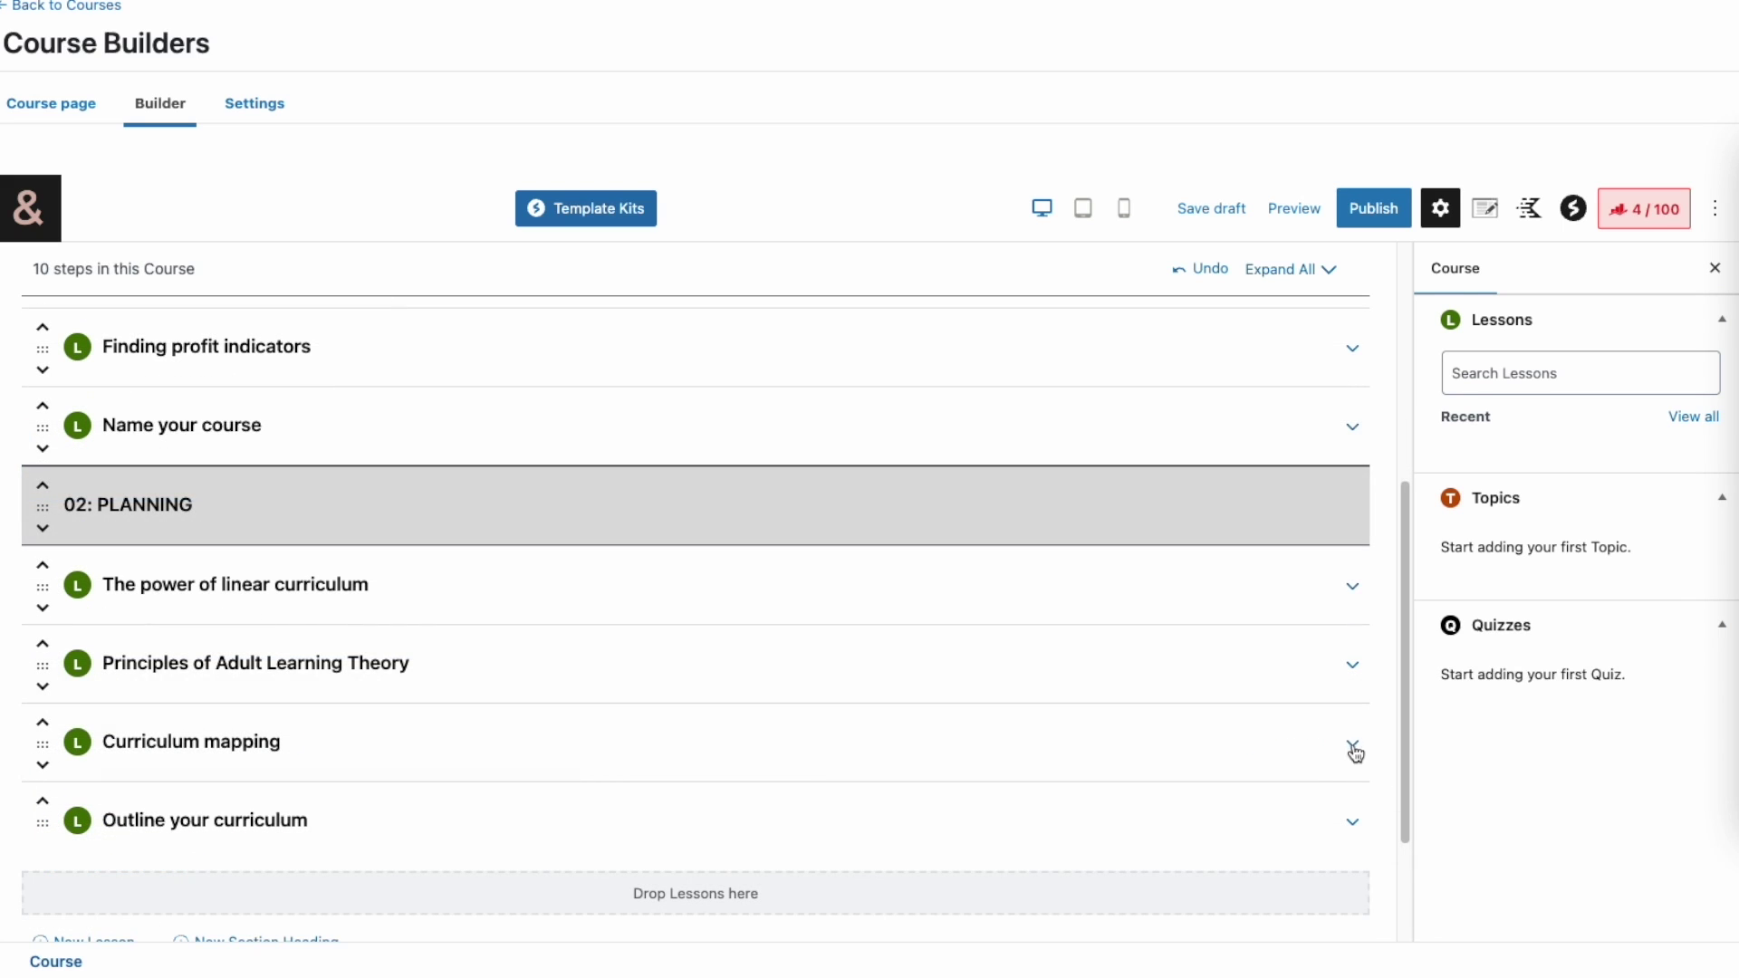
- Look at "The Bridge Theory" from the course outline, return to the lessons list, and open that lesson for editing
{"action": "scroll", "coordinate": [1355, 752], "scroll_direction": "up", "scroll_amount": 5}
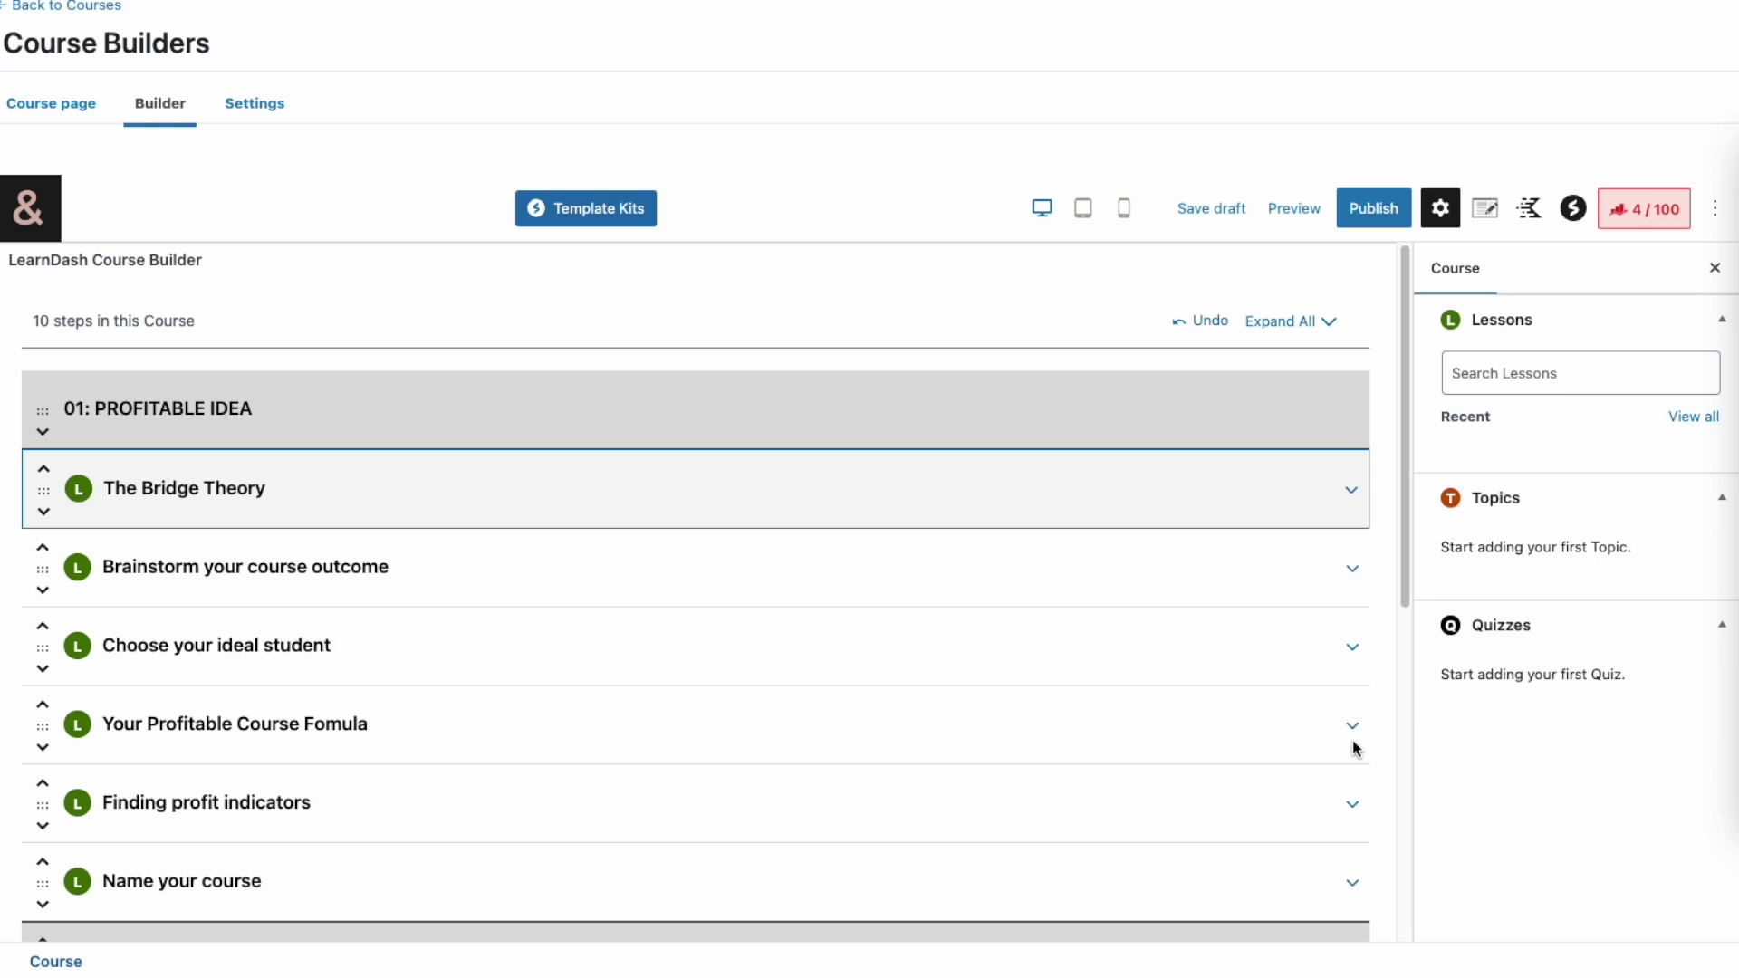
{"action": "left_click", "coordinate": [1351, 493]}
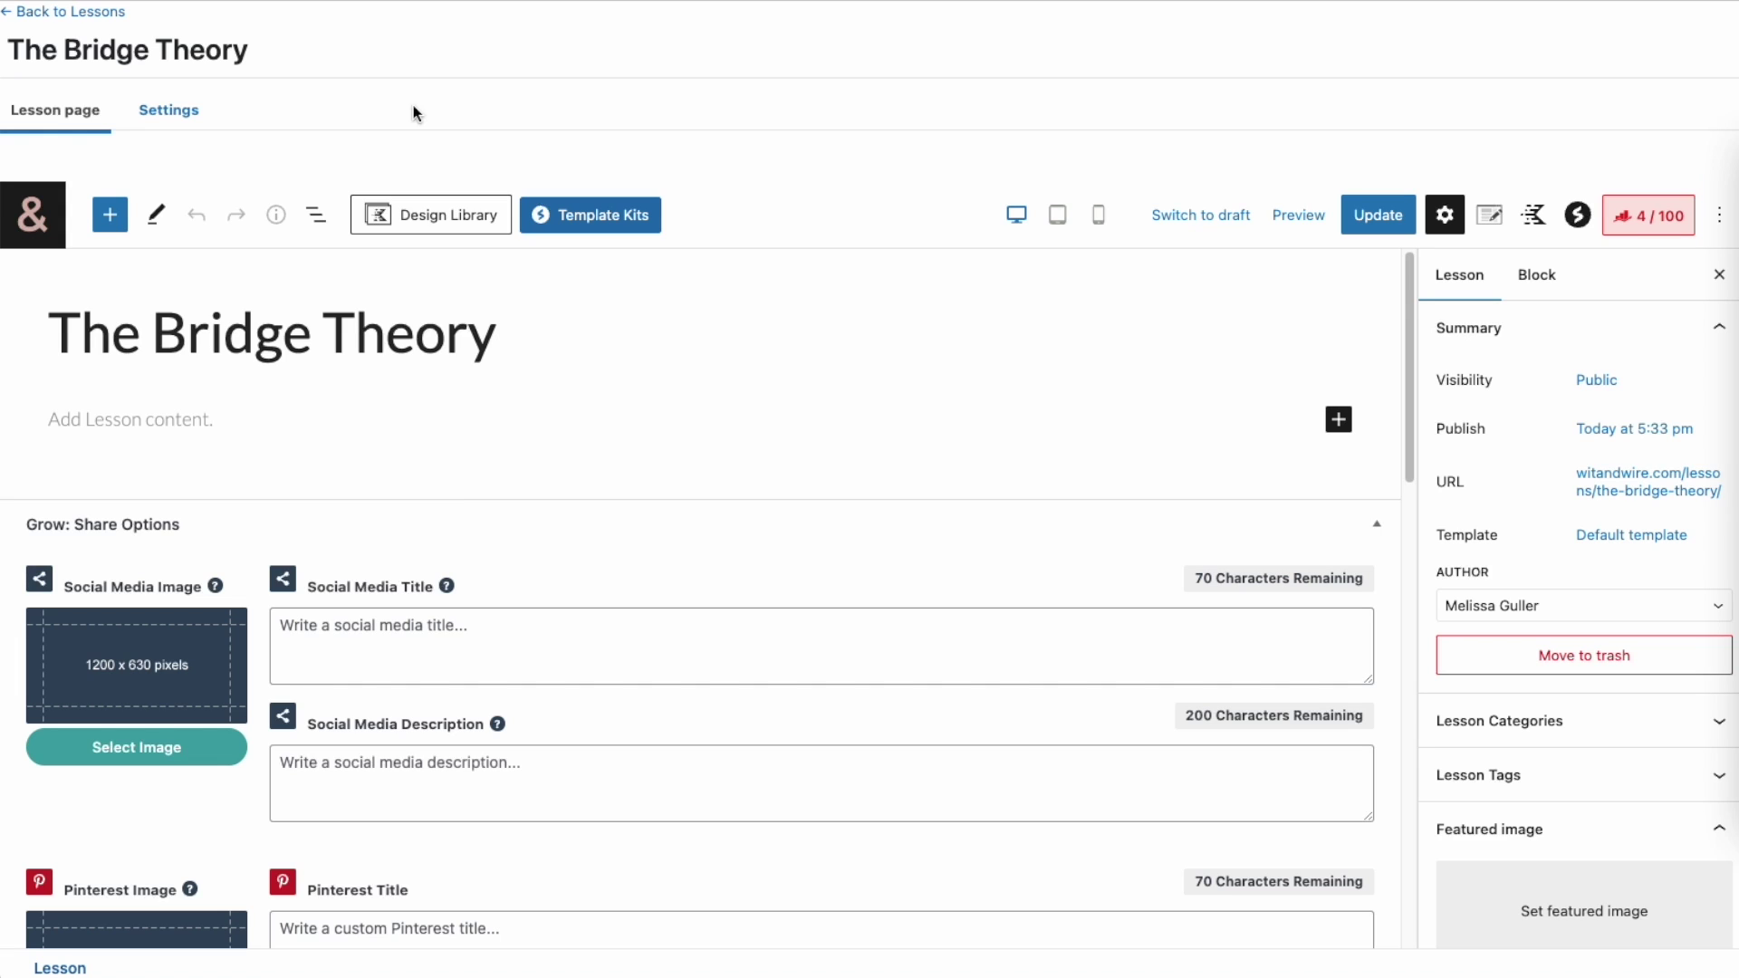
{"action": "left_click", "coordinate": [95, 13]}
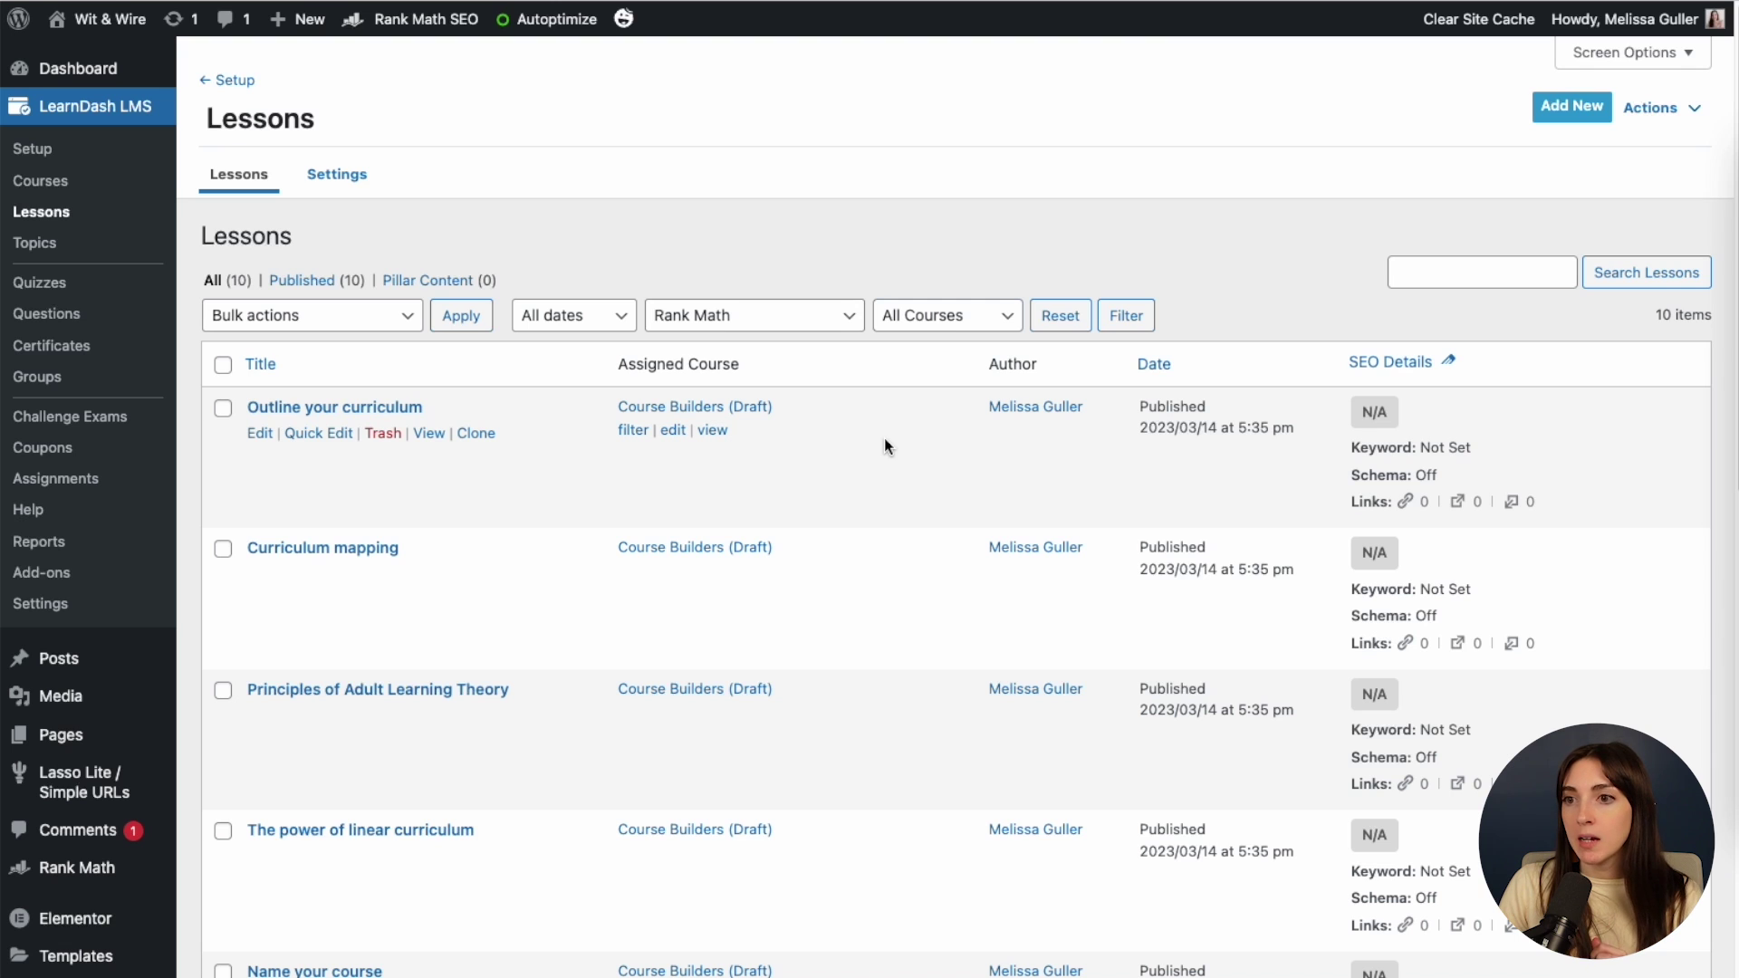
{"action": "scroll", "coordinate": [885, 444], "scroll_direction": "down", "scroll_amount": 5}
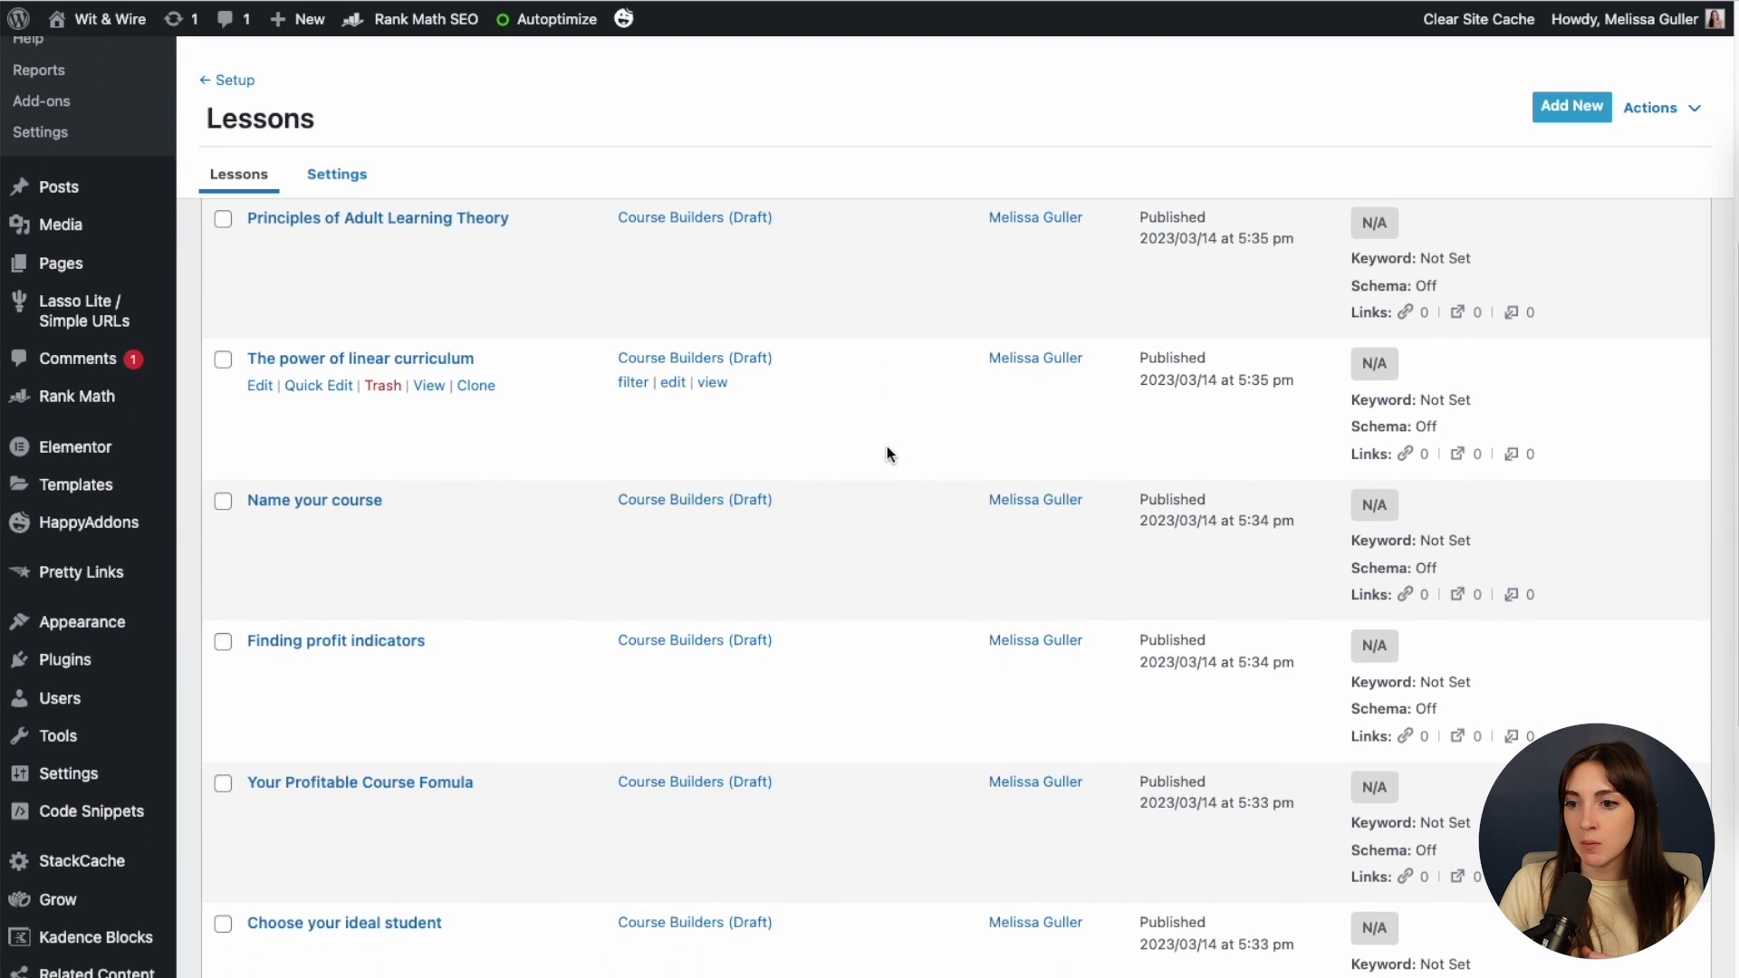
{"action": "scroll", "coordinate": [888, 446], "scroll_direction": "down", "scroll_amount": 5}
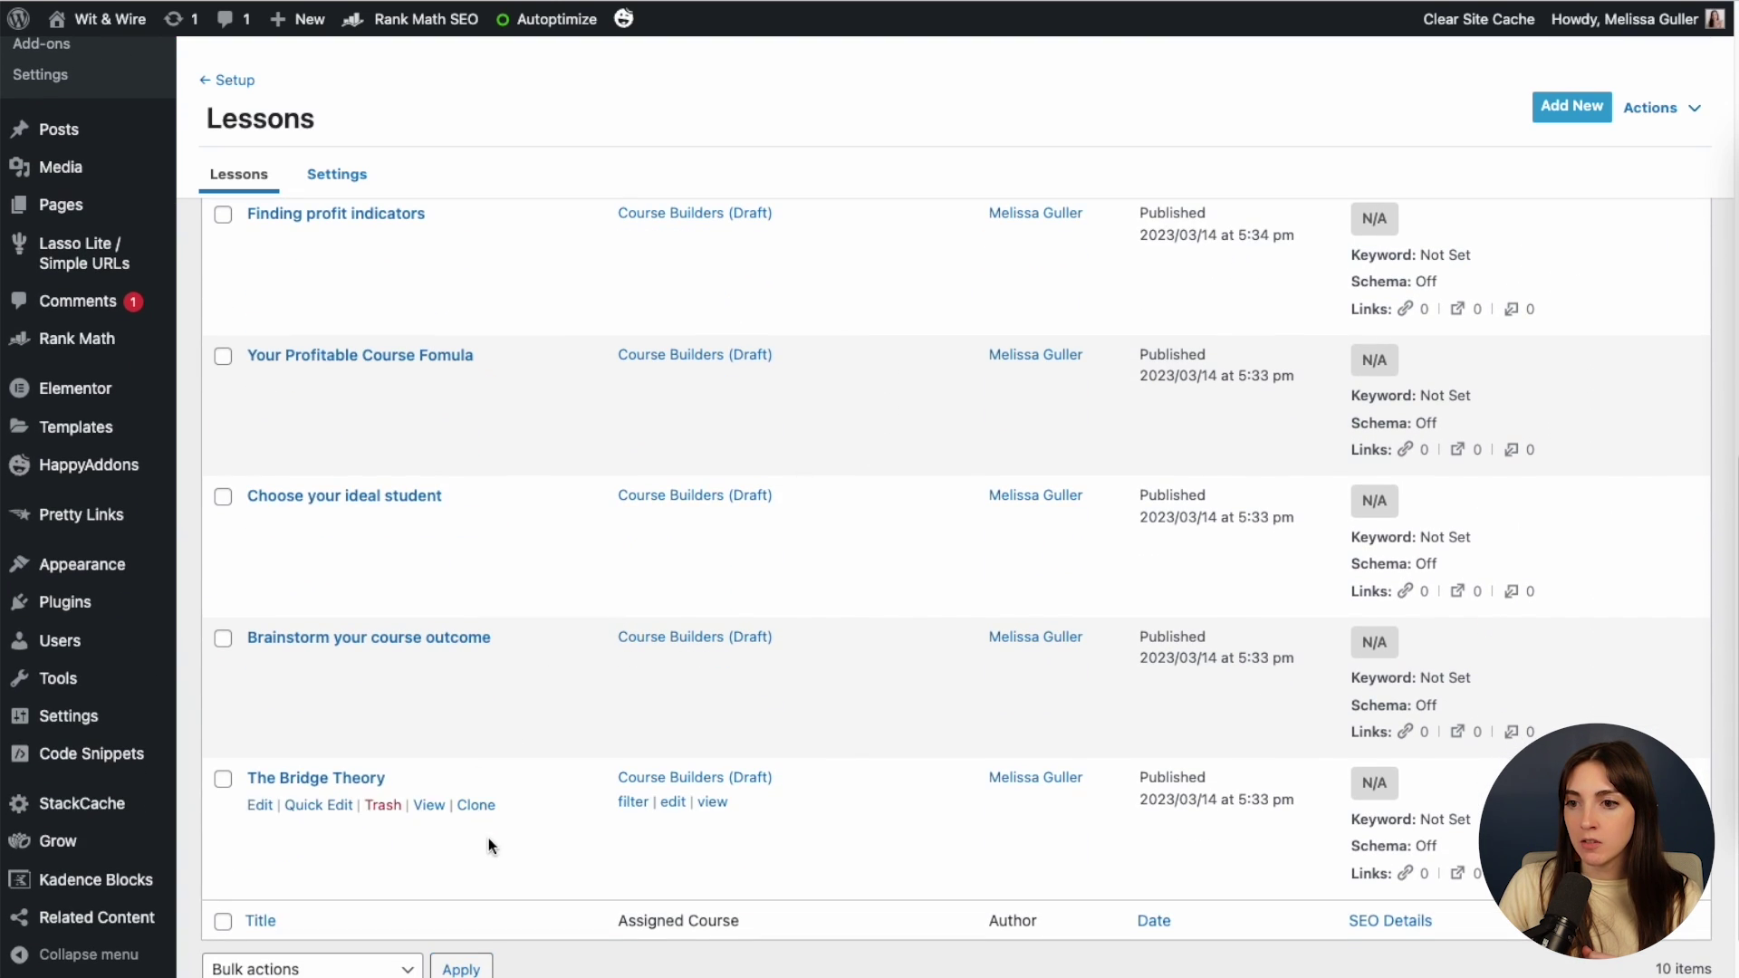
{"action": "left_click", "coordinate": [258, 808]}
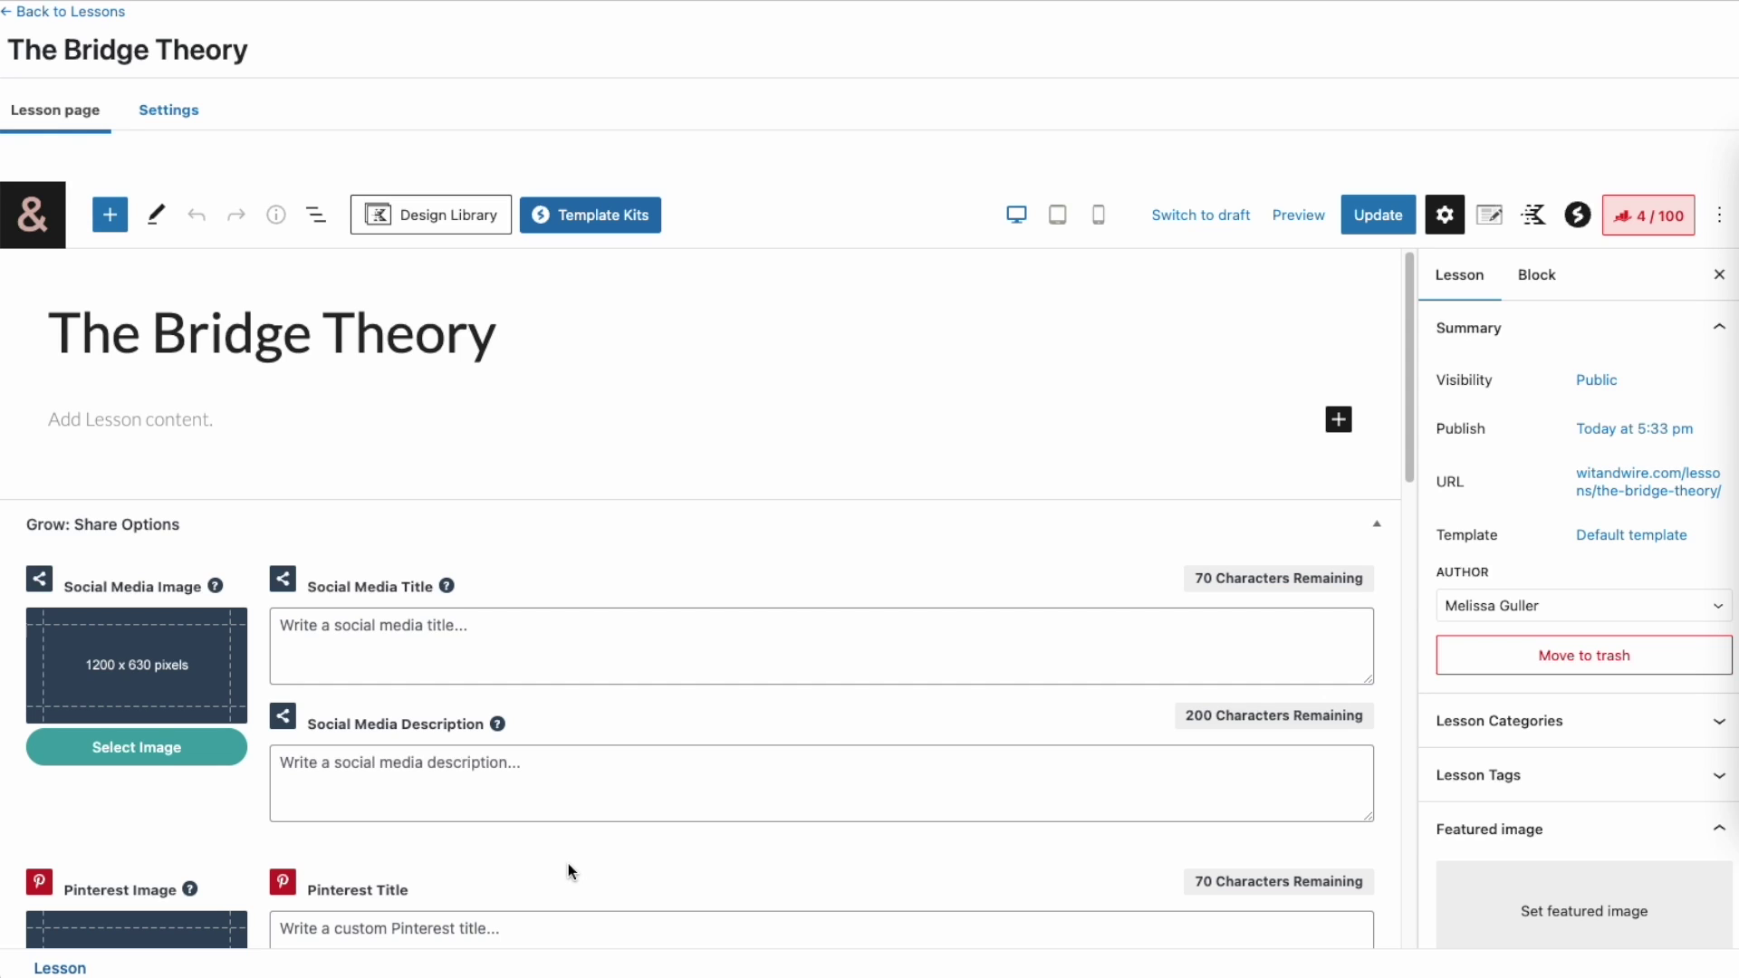
{"action": "left_click", "coordinate": [1313, 419]}
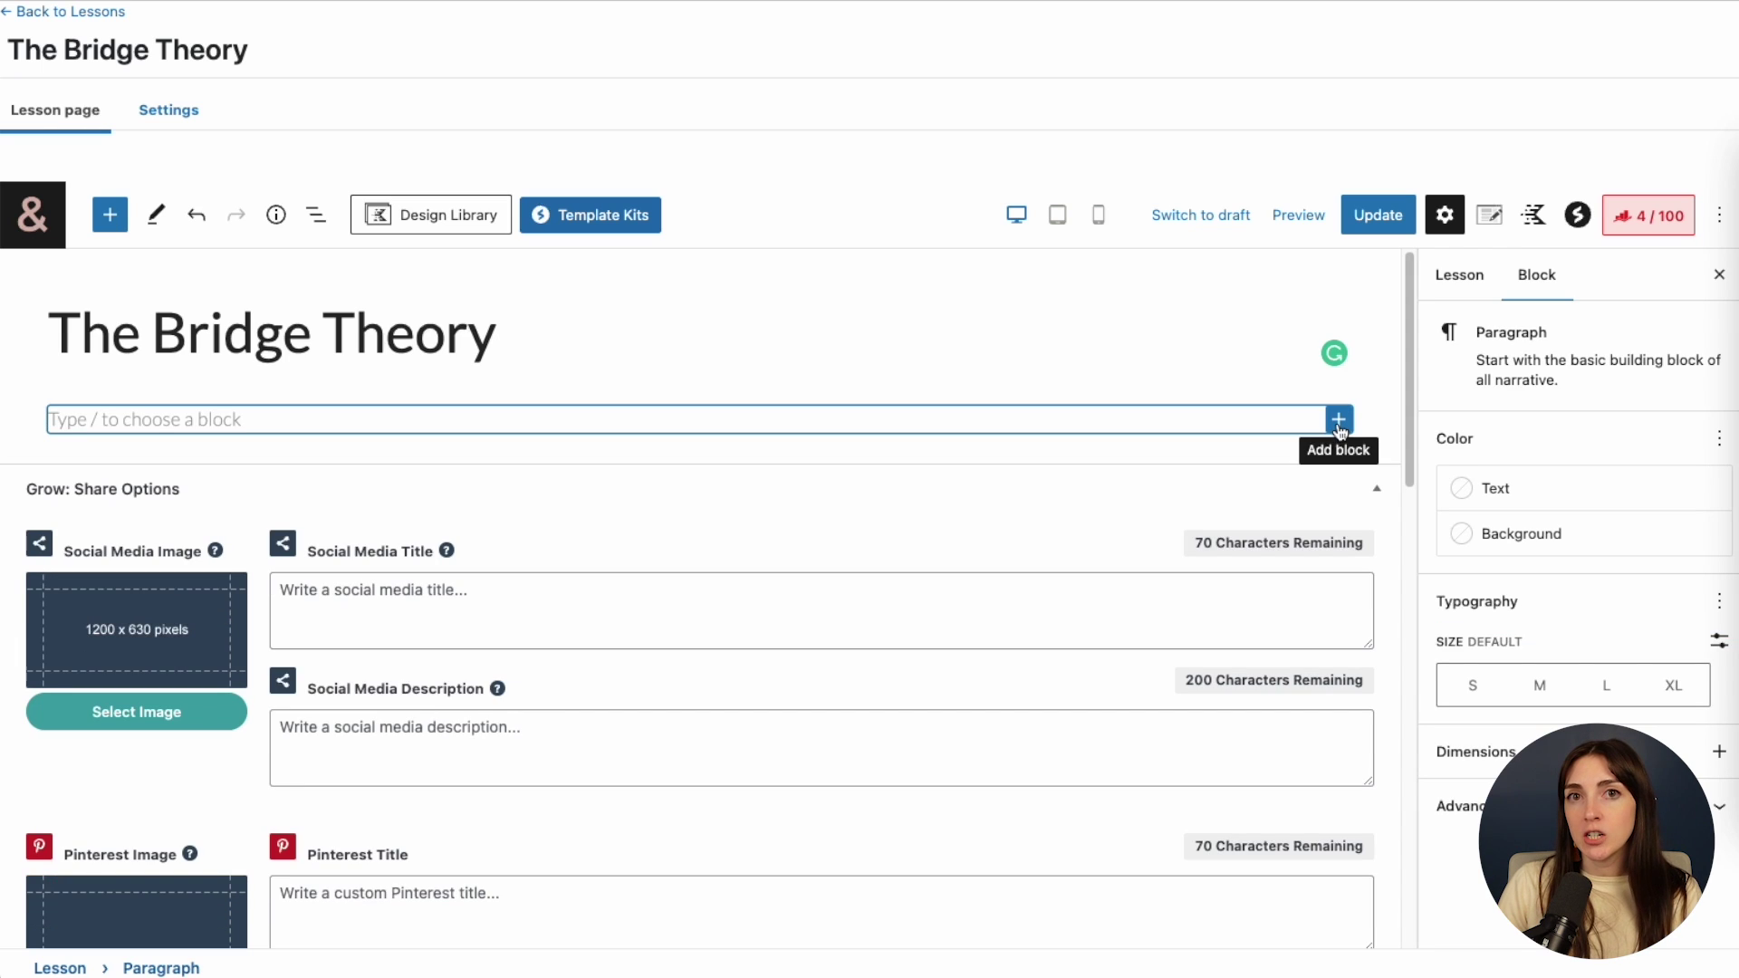
{"action": "left_click", "coordinate": [1338, 422]}
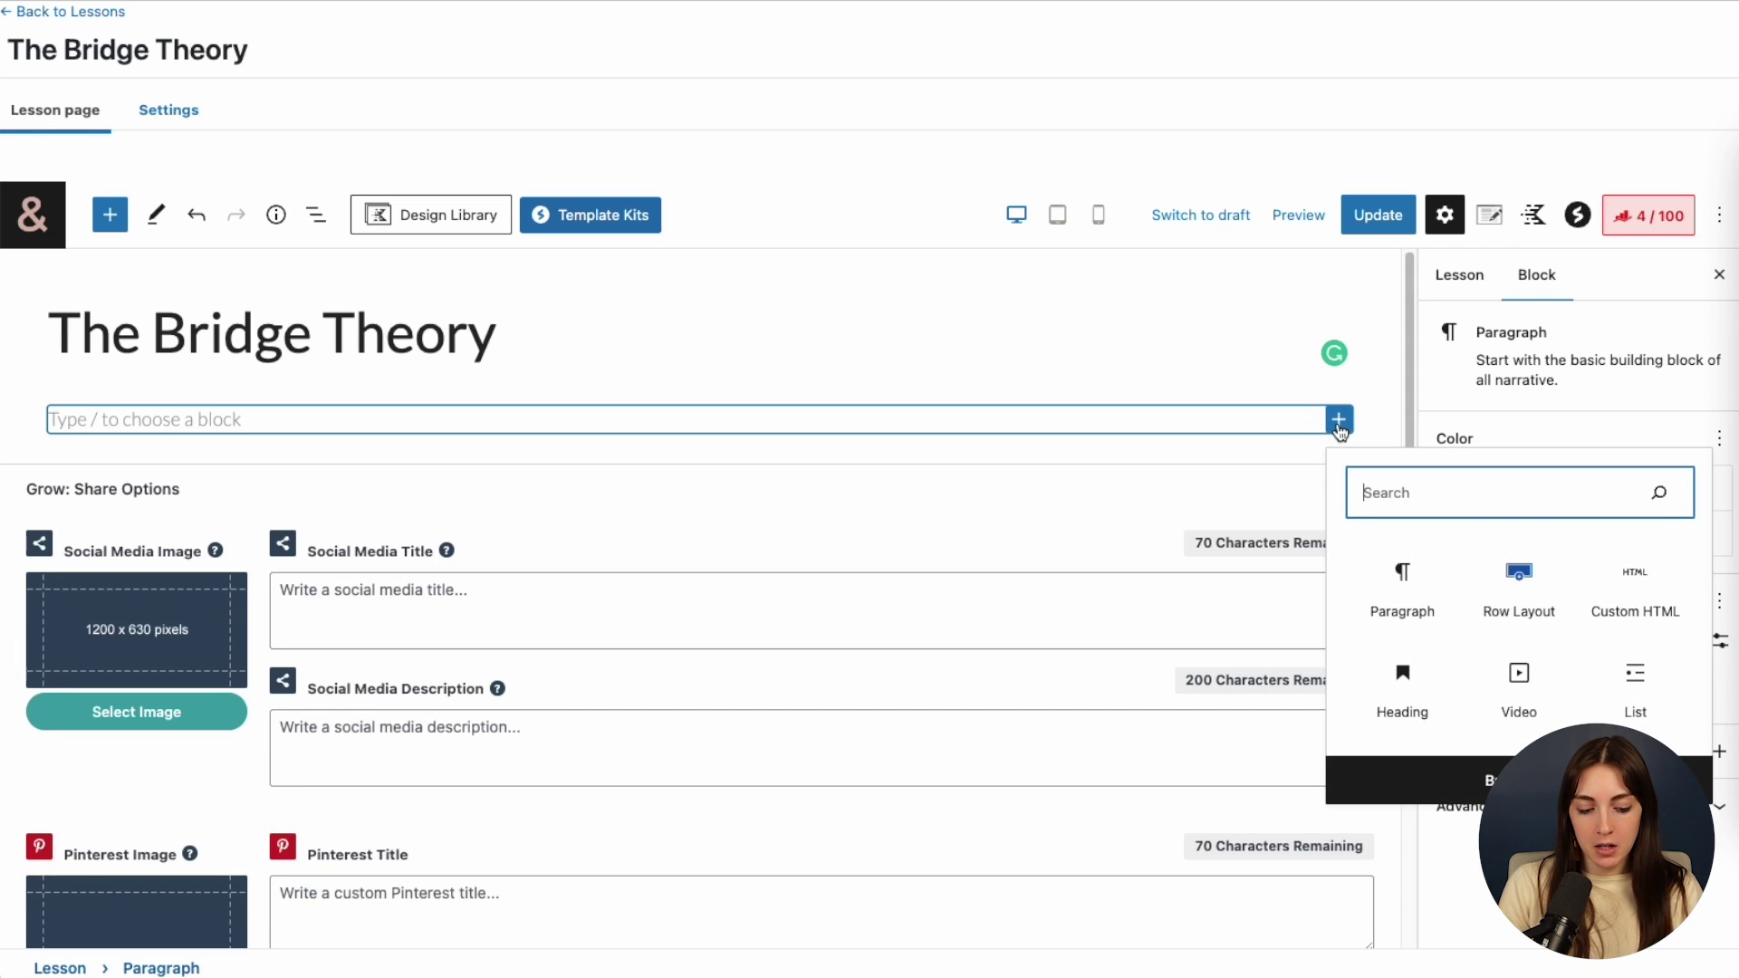
{"action": "type", "text": "video"}
{"action": "left_click", "coordinate": [1418, 585]}
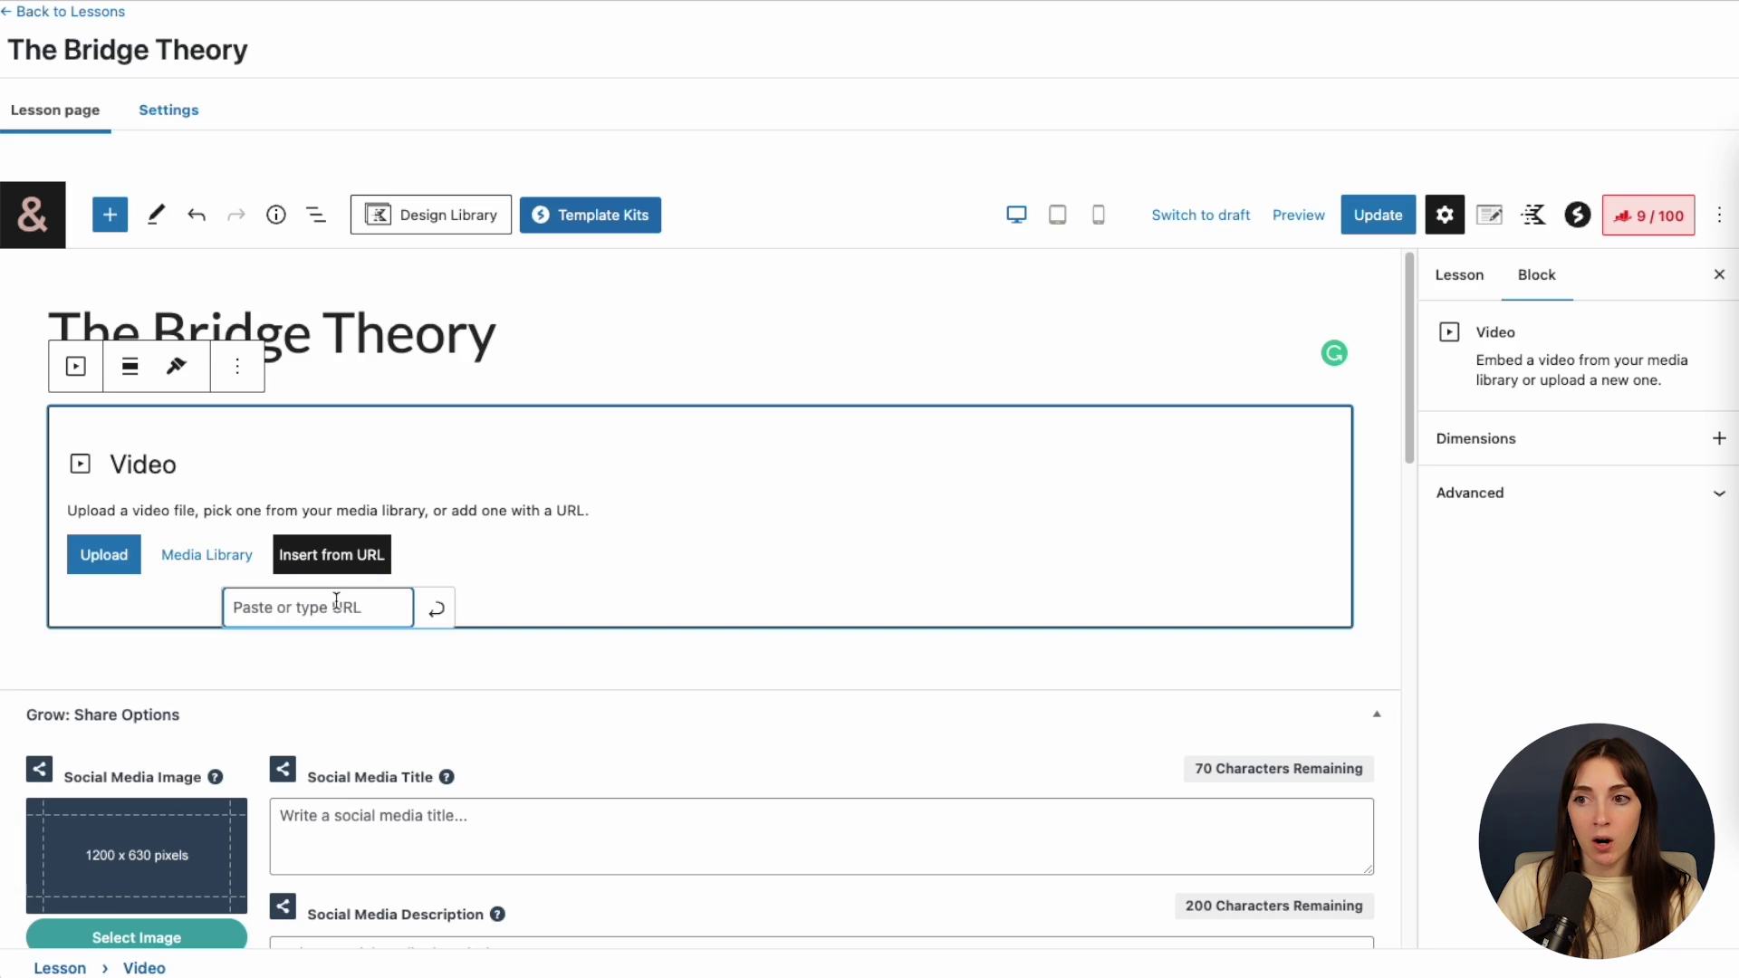
{"action": "left_click", "coordinate": [237, 366]}
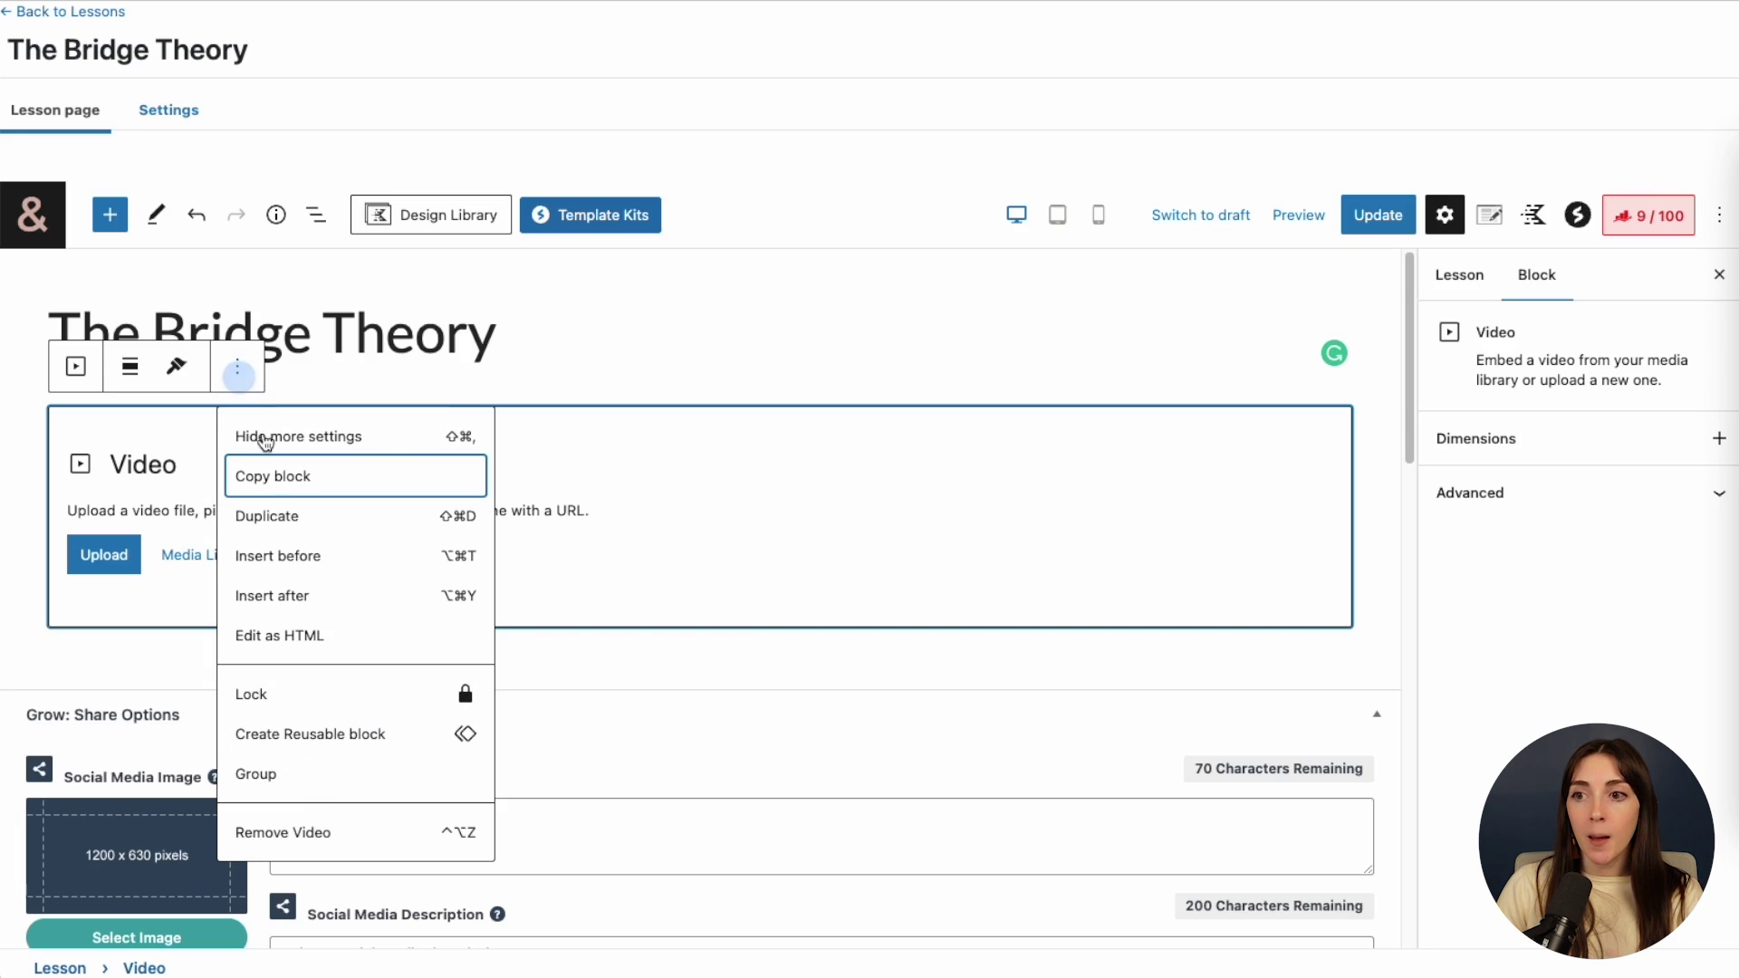
{"action": "left_click", "coordinate": [338, 830]}
- Search the available content blocks for "embed" and "html" as alternative ways to add the lesson video
{"action": "left_click", "coordinate": [1339, 419]}
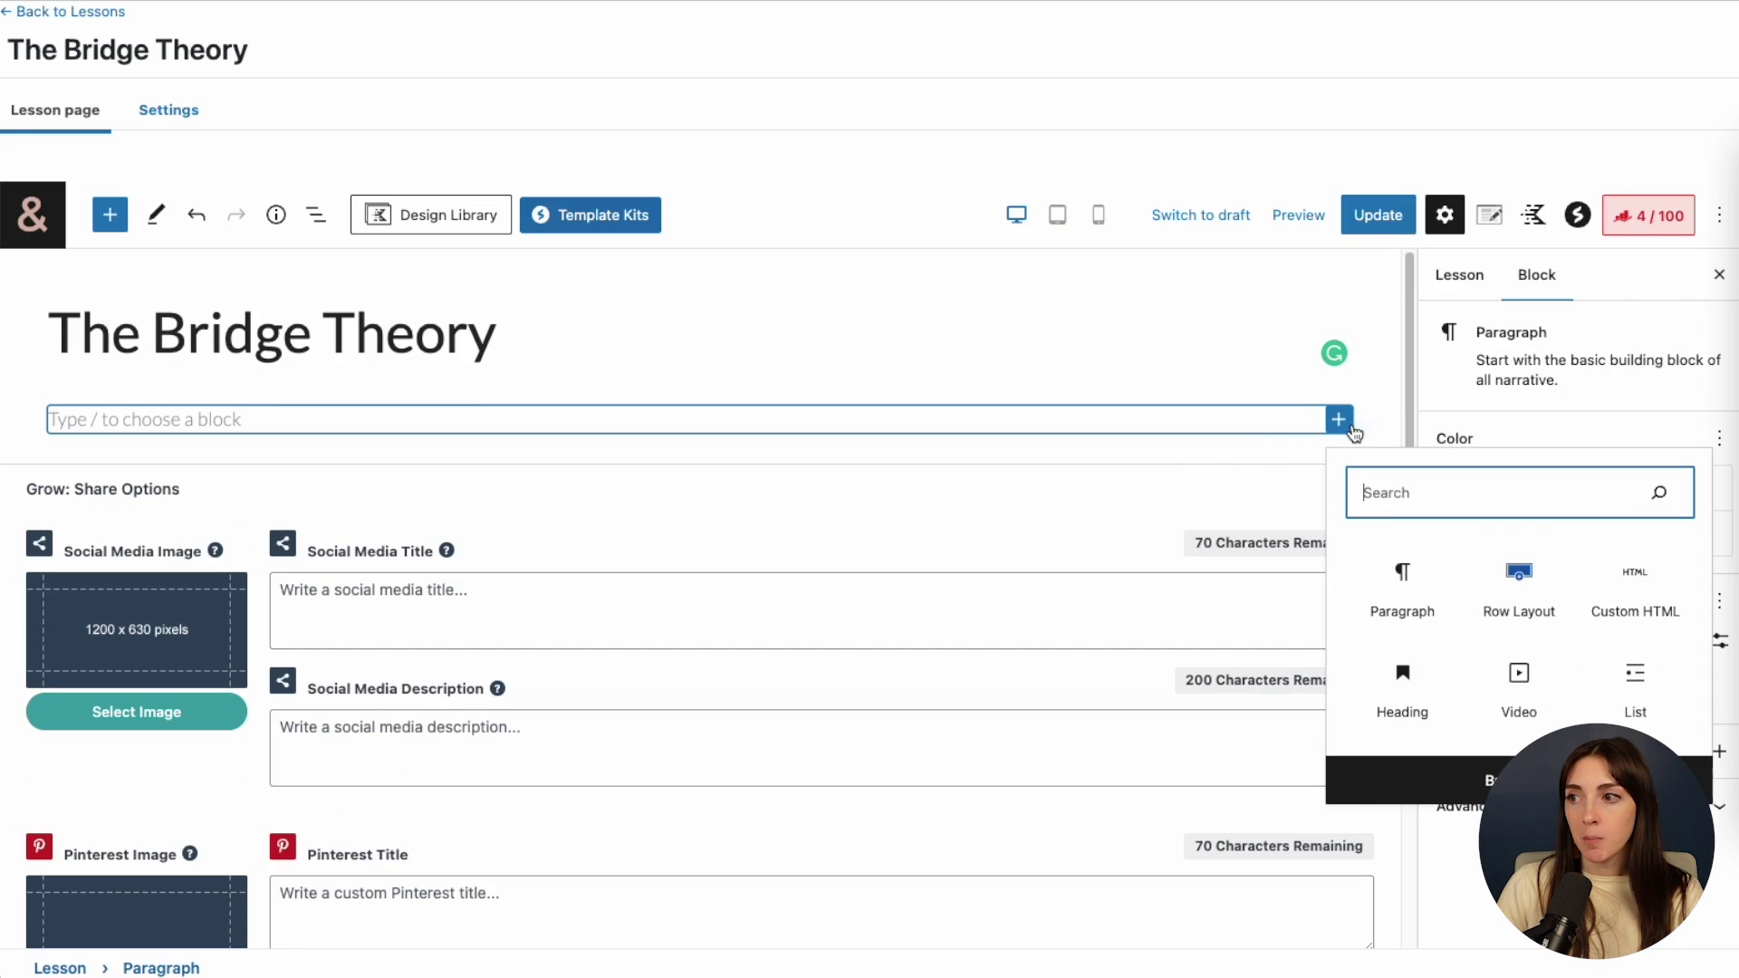
{"action": "type", "text": "embed"}
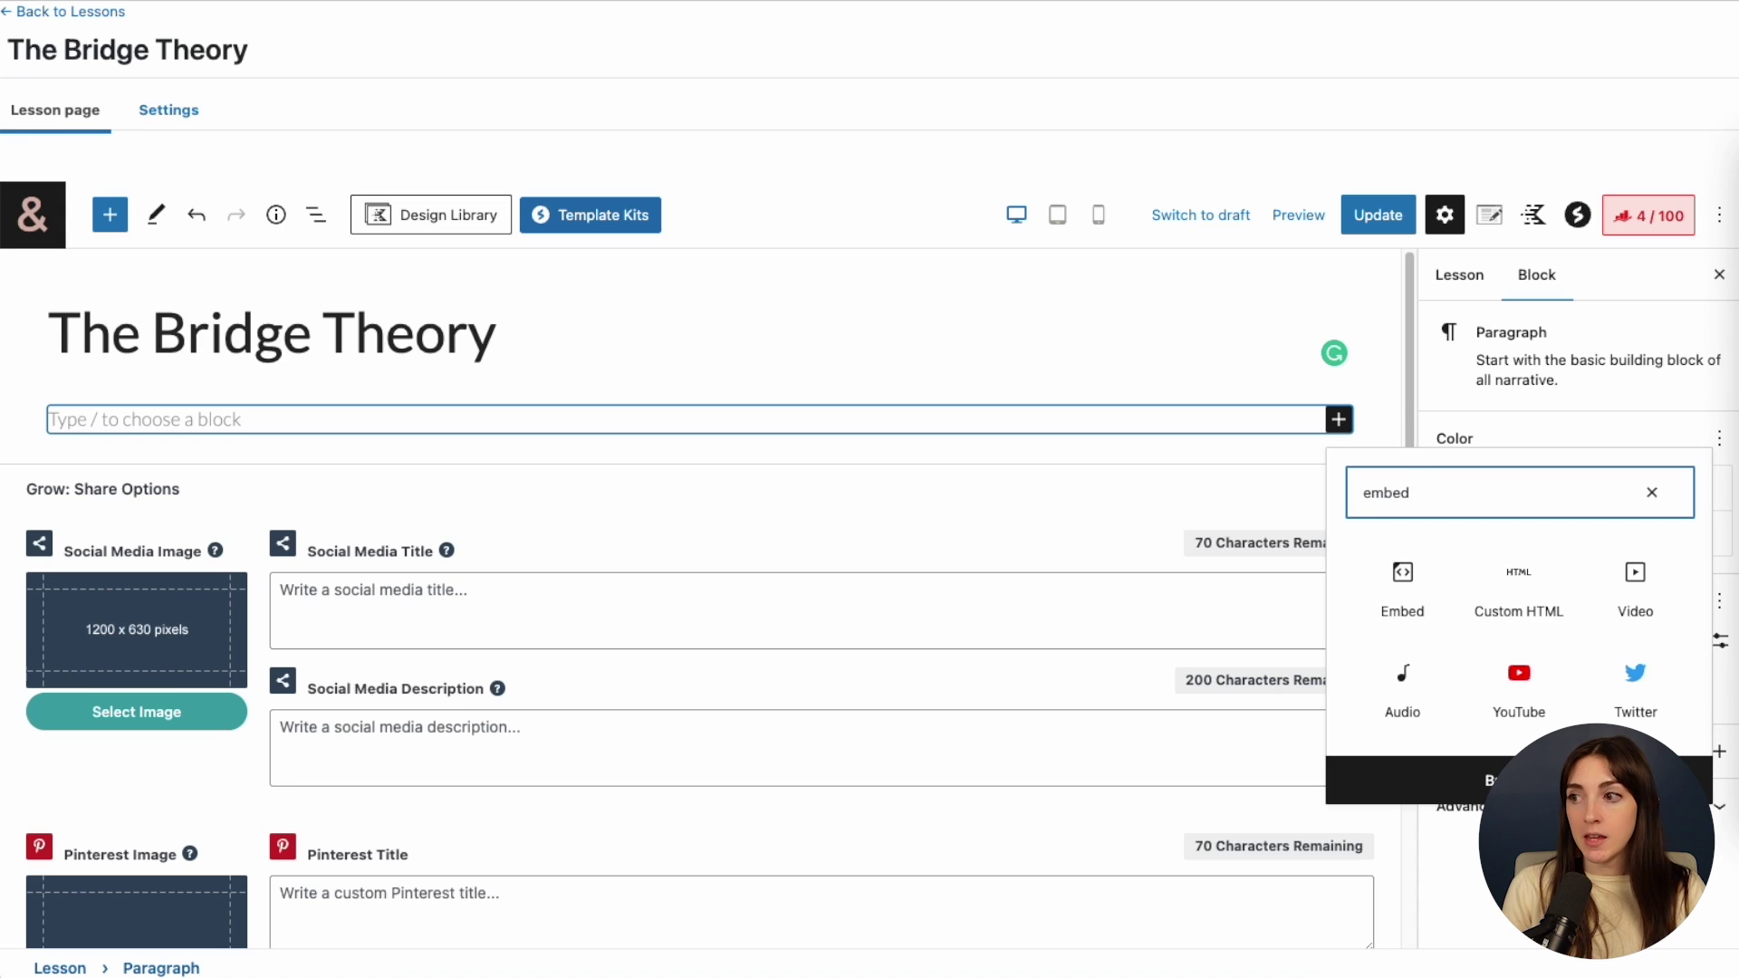
{"action": "key", "text": "ctrl+a"}
{"action": "type", "text": "html"}
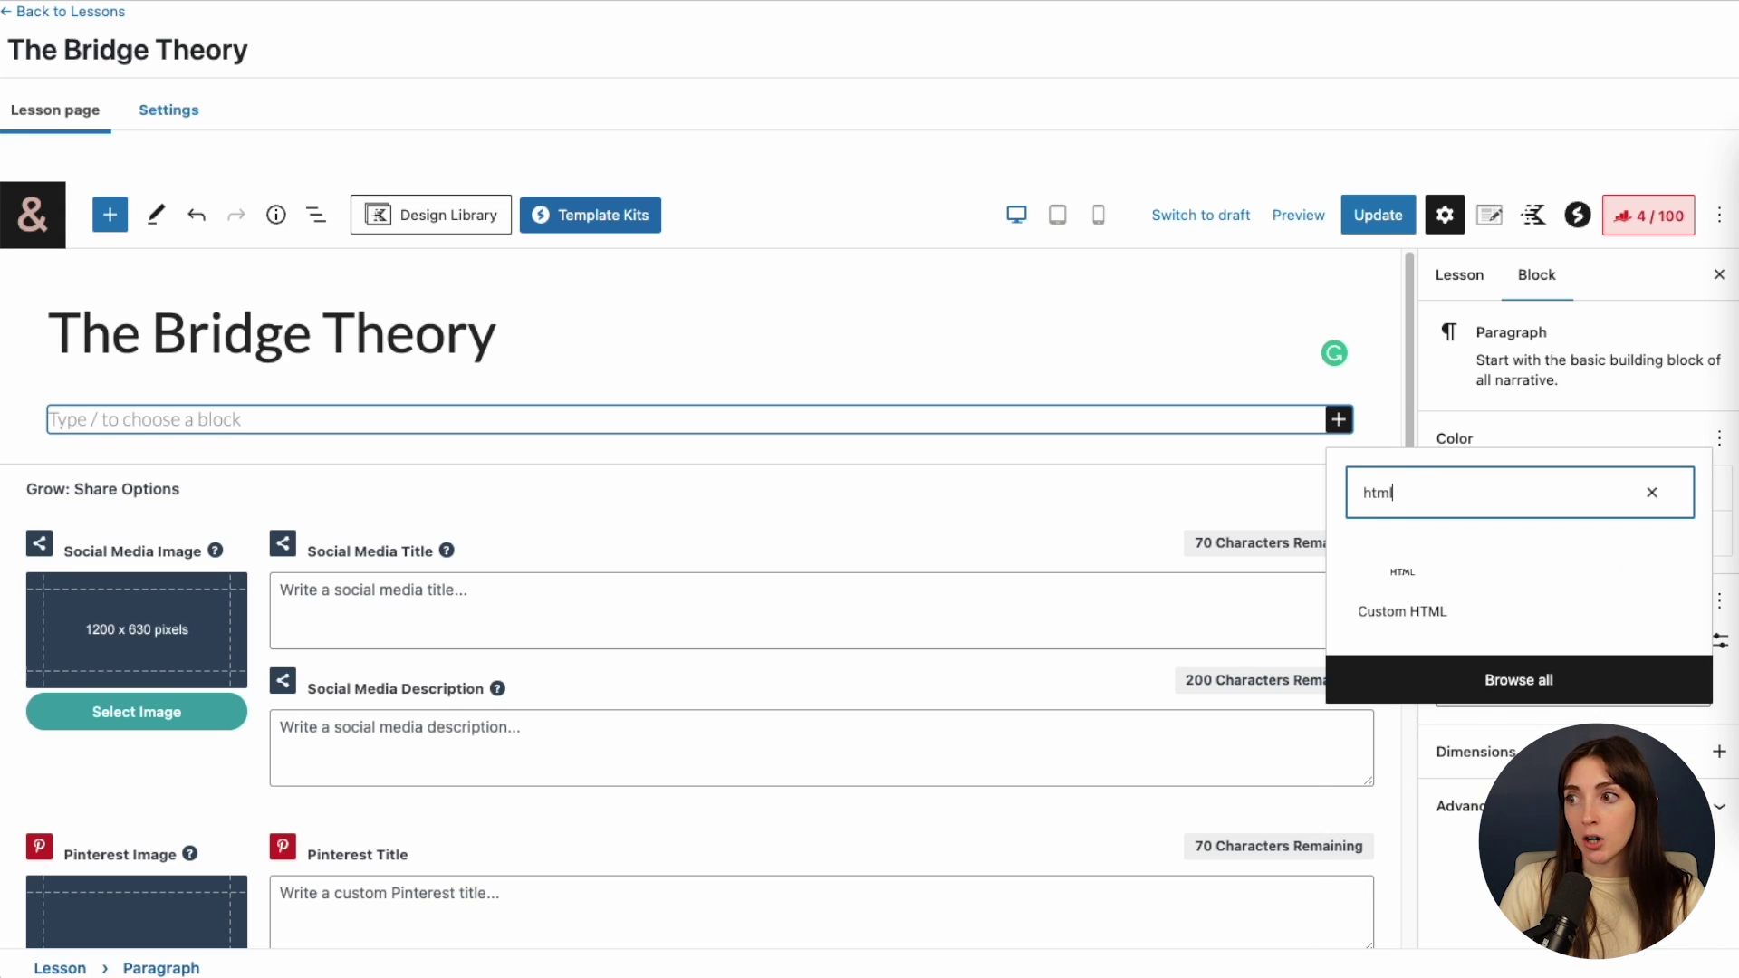
{"action": "key", "text": "ctrl+a"}
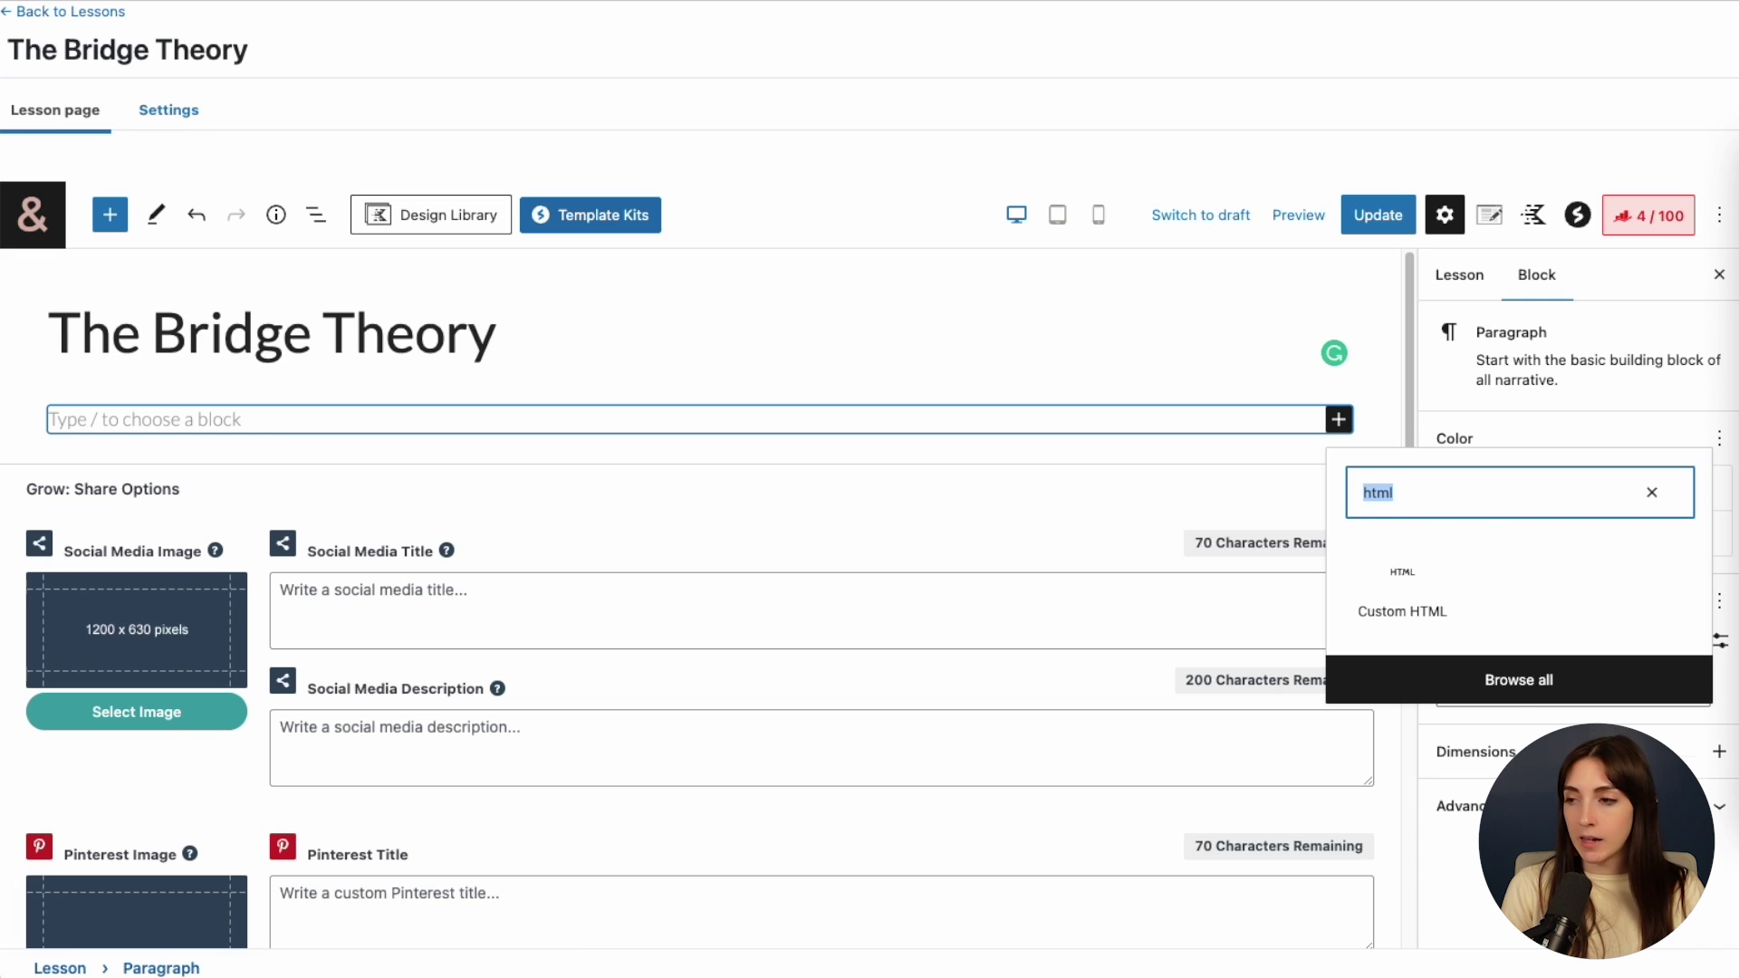
- Insert a Video block into "The Bridge Theory" lesson and load the video from the copied URL
{"action": "type", "text": "video"}
{"action": "left_click", "coordinate": [1386, 591]}
{"action": "left_click", "coordinate": [381, 569]}
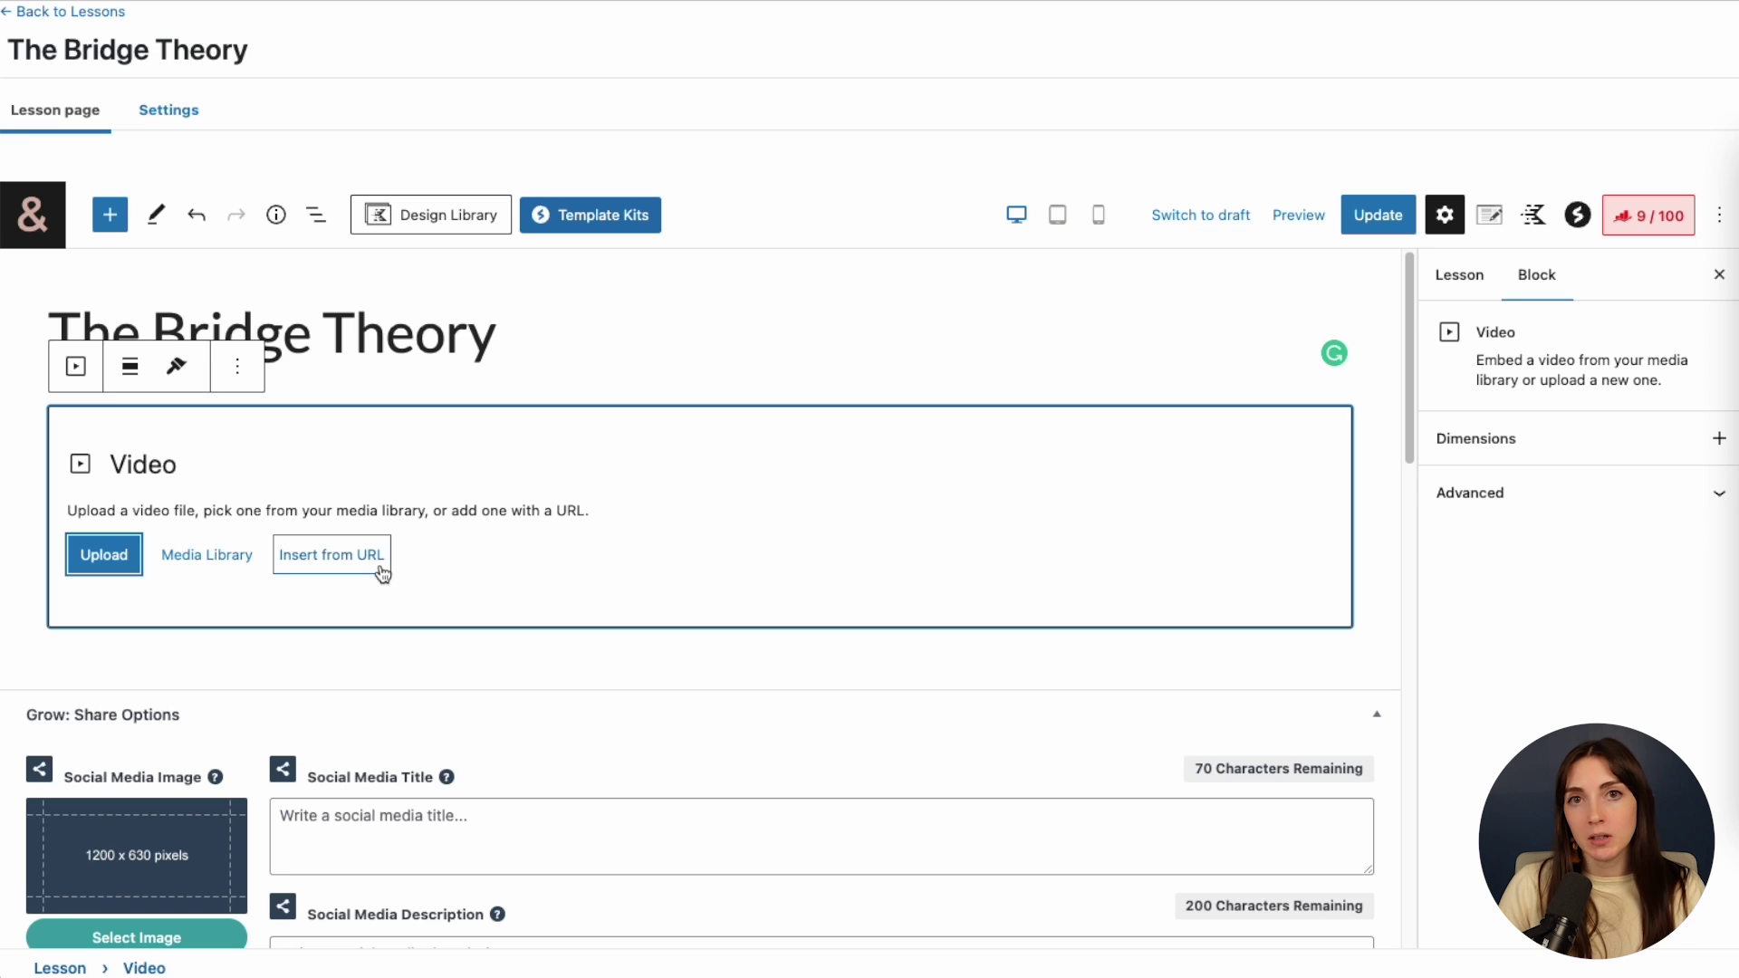
{"action": "left_click", "coordinate": [381, 573]}
{"action": "key", "text": "super+v"}
{"action": "left_click", "coordinate": [435, 607]}
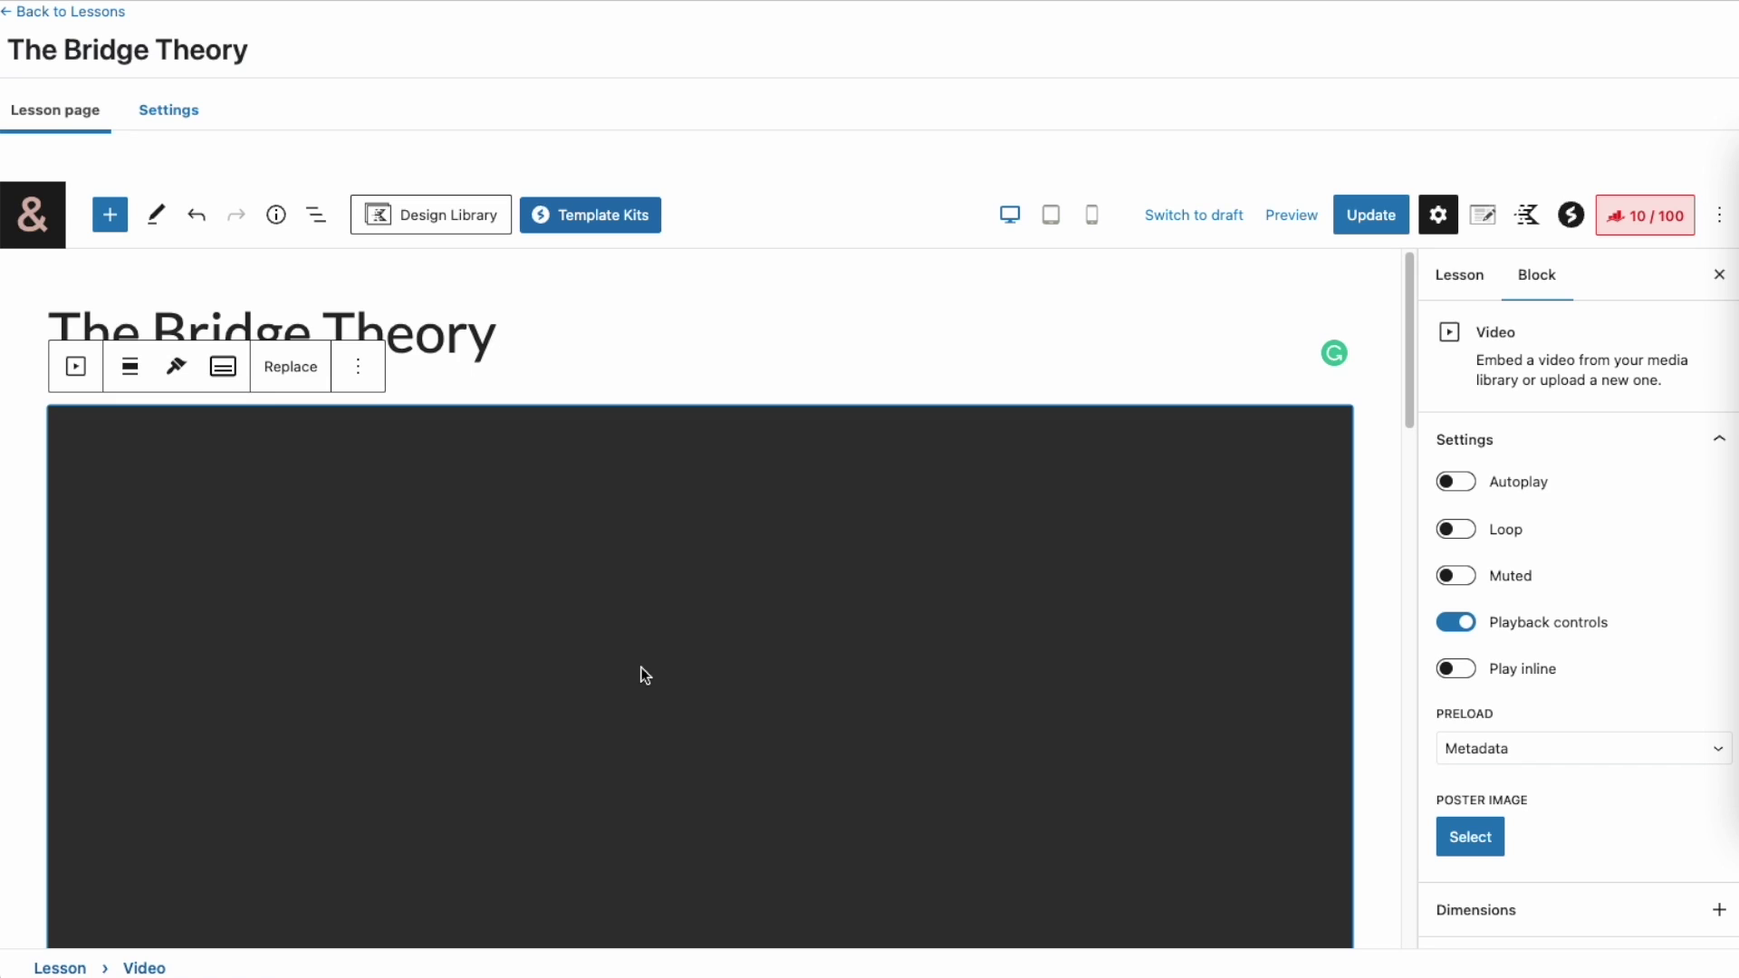
- Add the paragraph "Complete and continue on to the next lessons" below the video and update the lesson
{"action": "scroll", "coordinate": [676, 625], "scroll_direction": "down", "scroll_amount": 5}
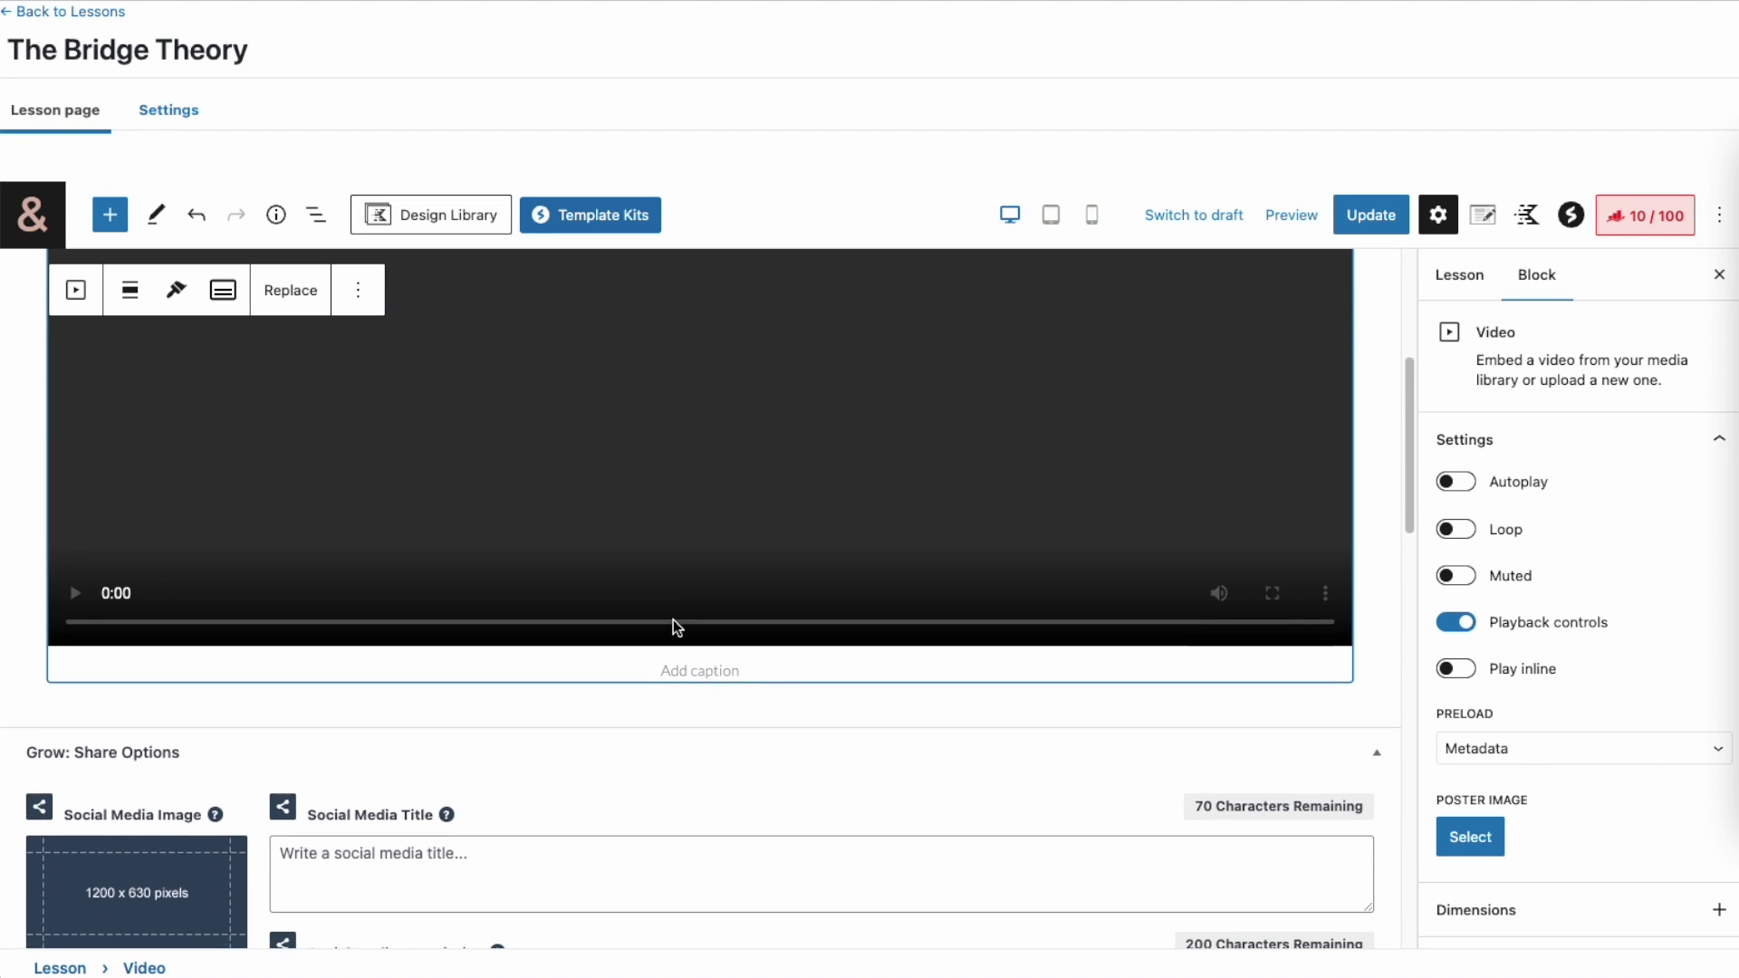
{"action": "left_click", "coordinate": [637, 688]}
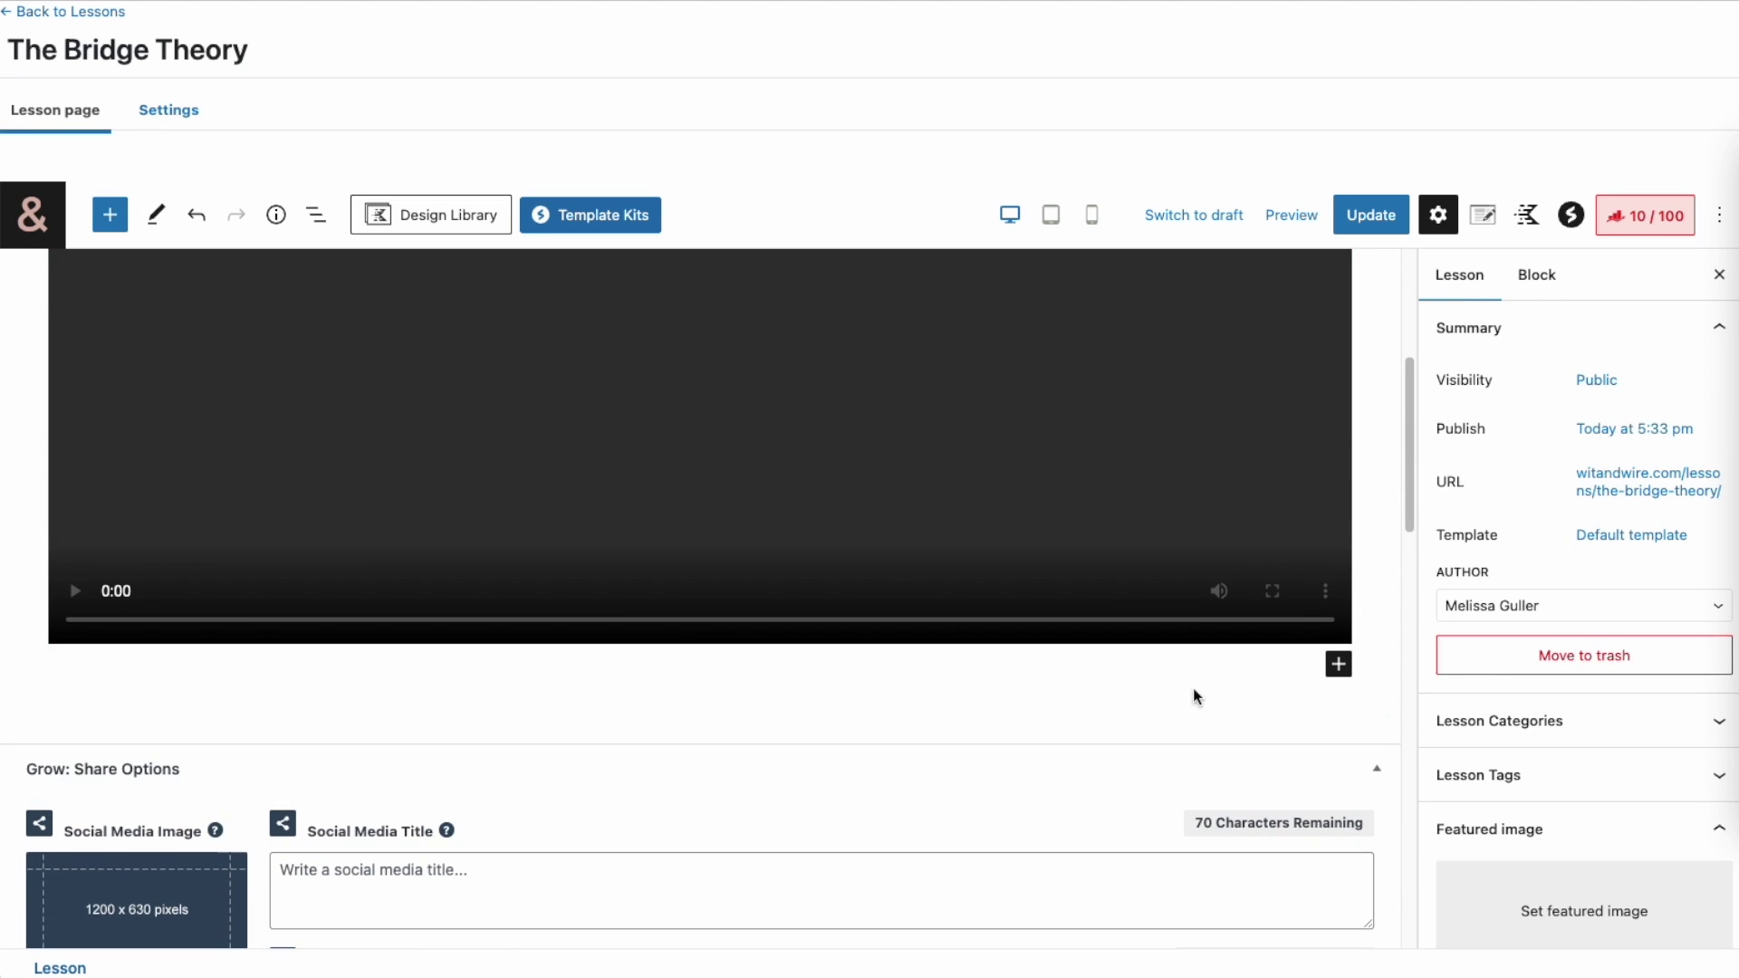
{"action": "left_click", "coordinate": [1215, 668]}
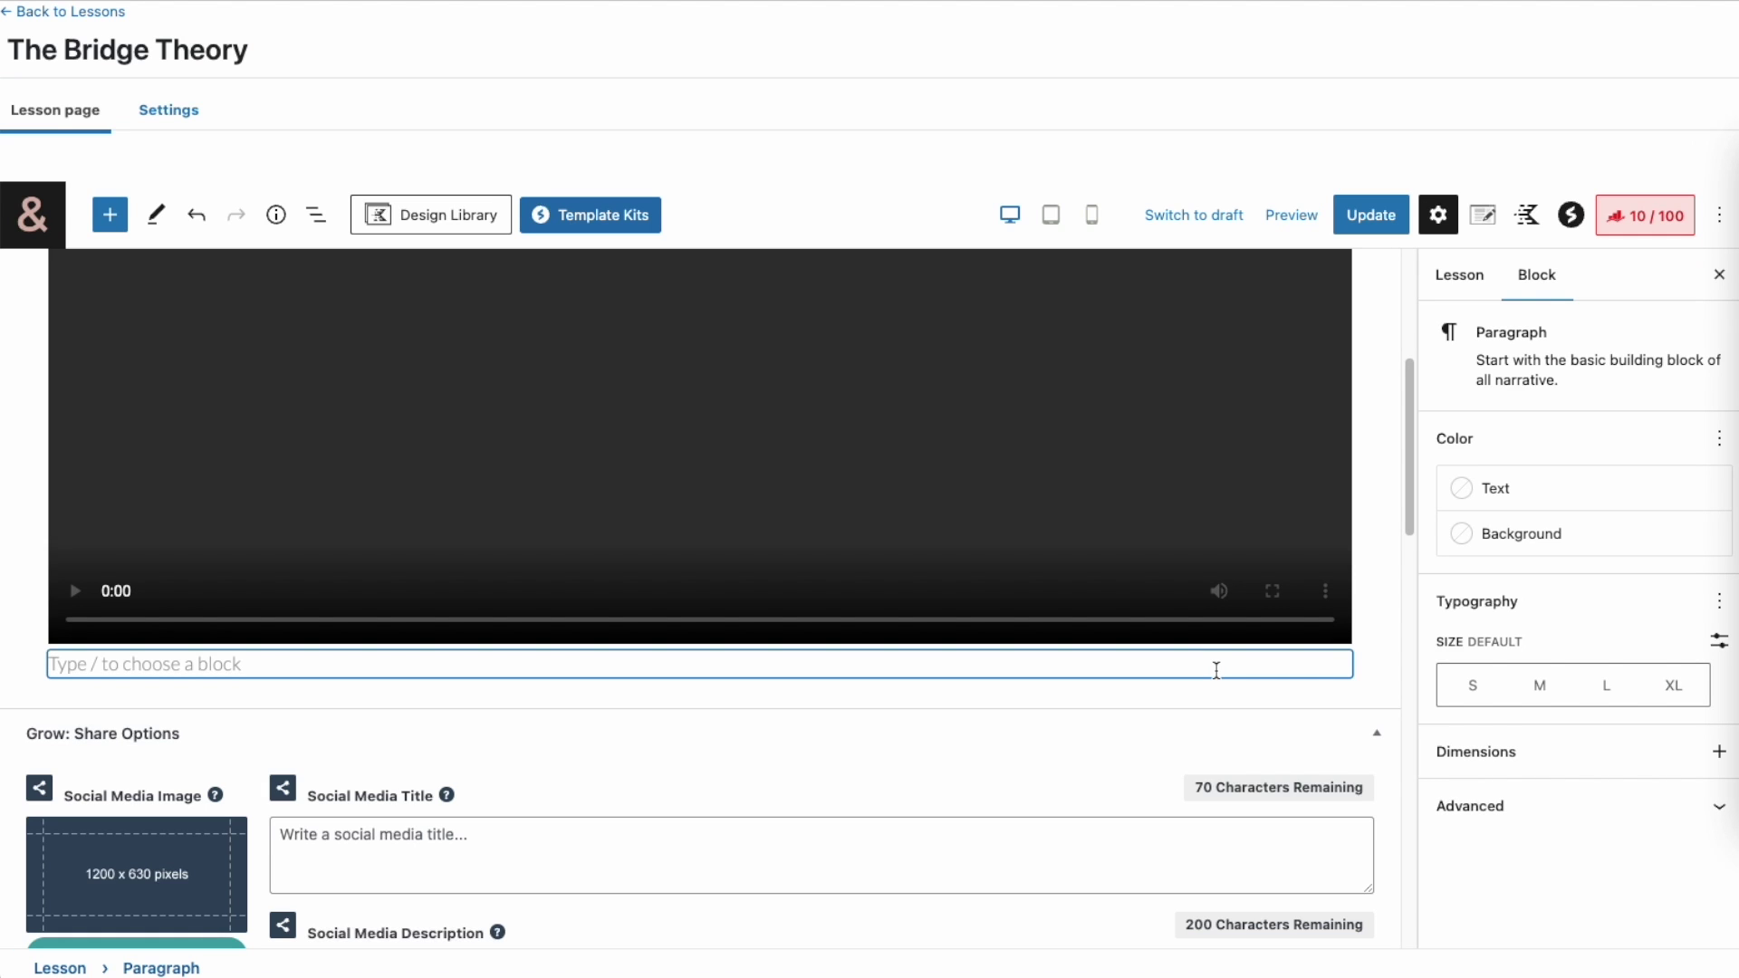
{"action": "type", "text": "Complete and contn"}
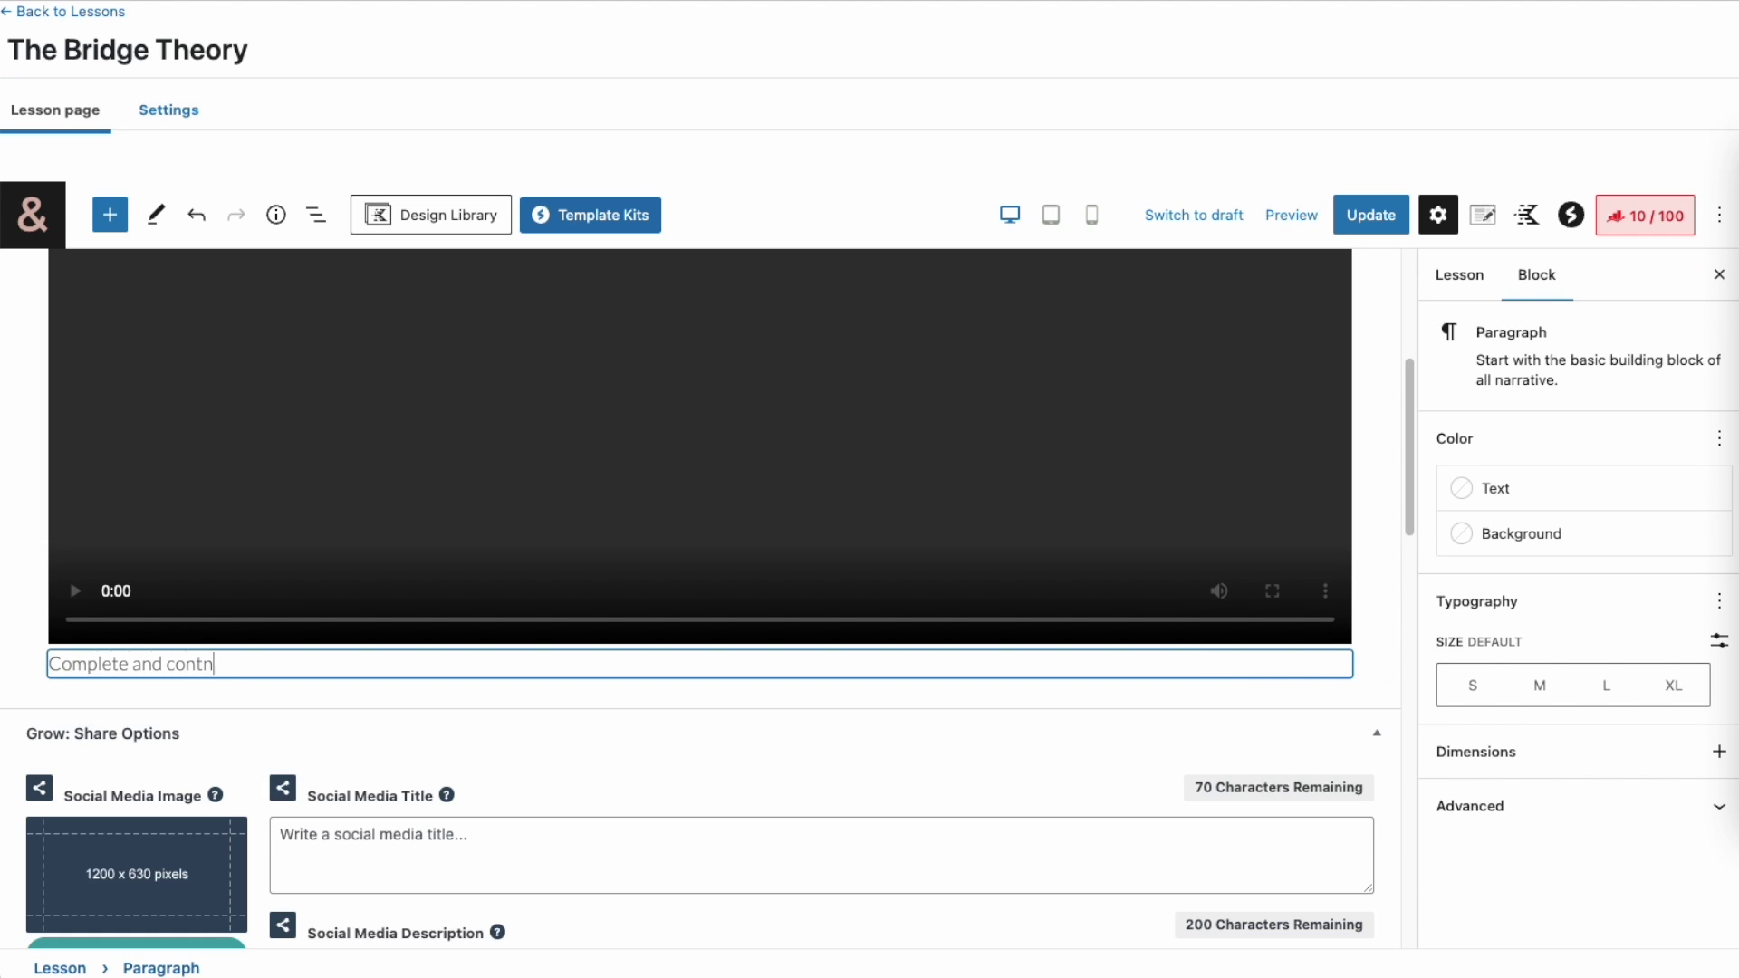
{"action": "key", "text": "BackSpace"}
{"action": "type", "text": "inue on to the next lessons"}
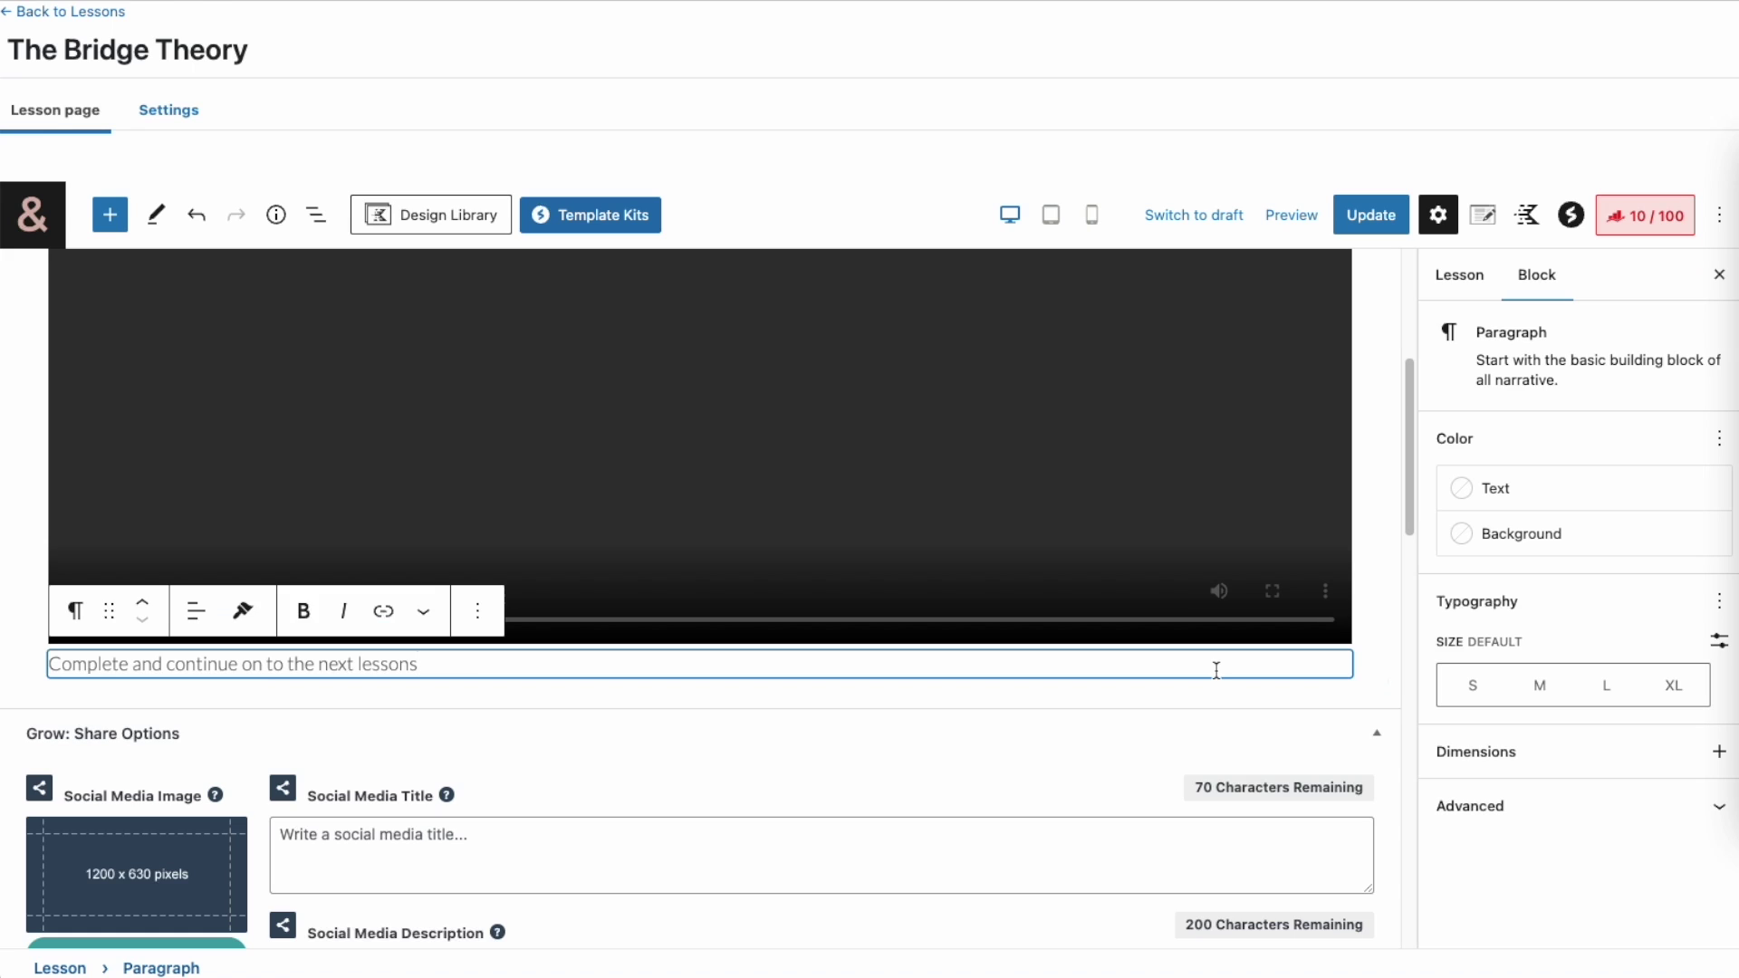
{"action": "left_click", "coordinate": [1372, 215]}
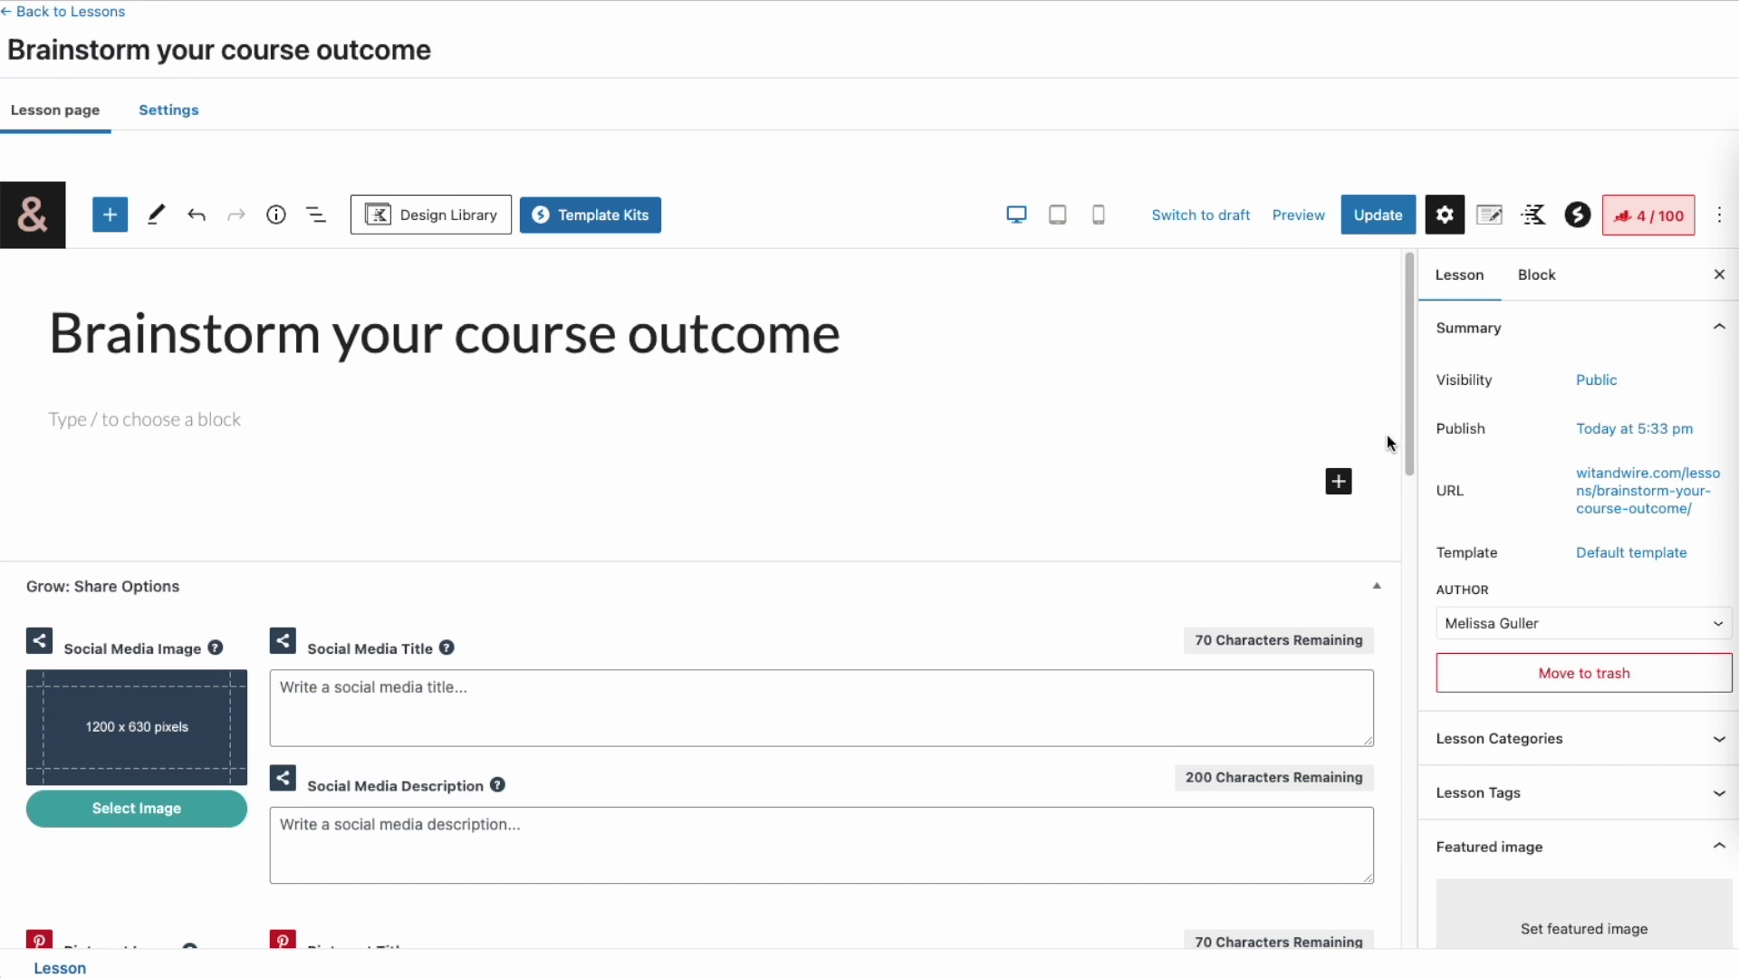
- Insert a Video block into the "Brainstorm your course outcome" lesson and load the video from the copied URL
{"action": "left_click", "coordinate": [1338, 481]}
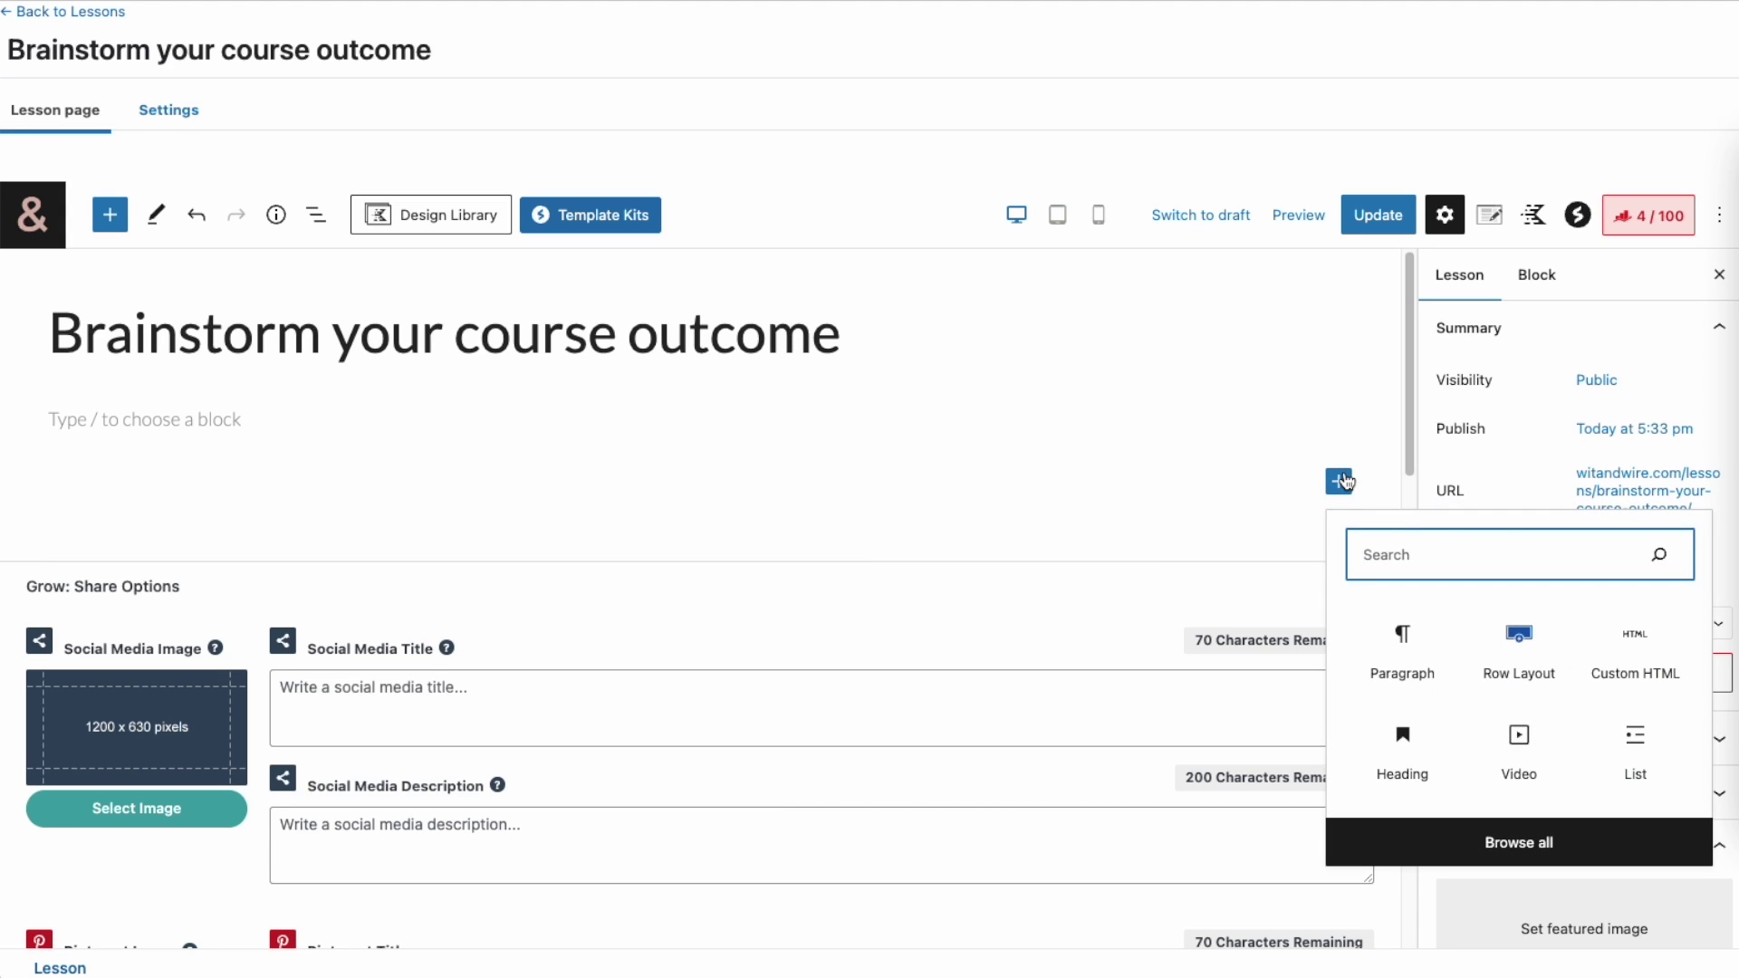
{"action": "type", "text": "video"}
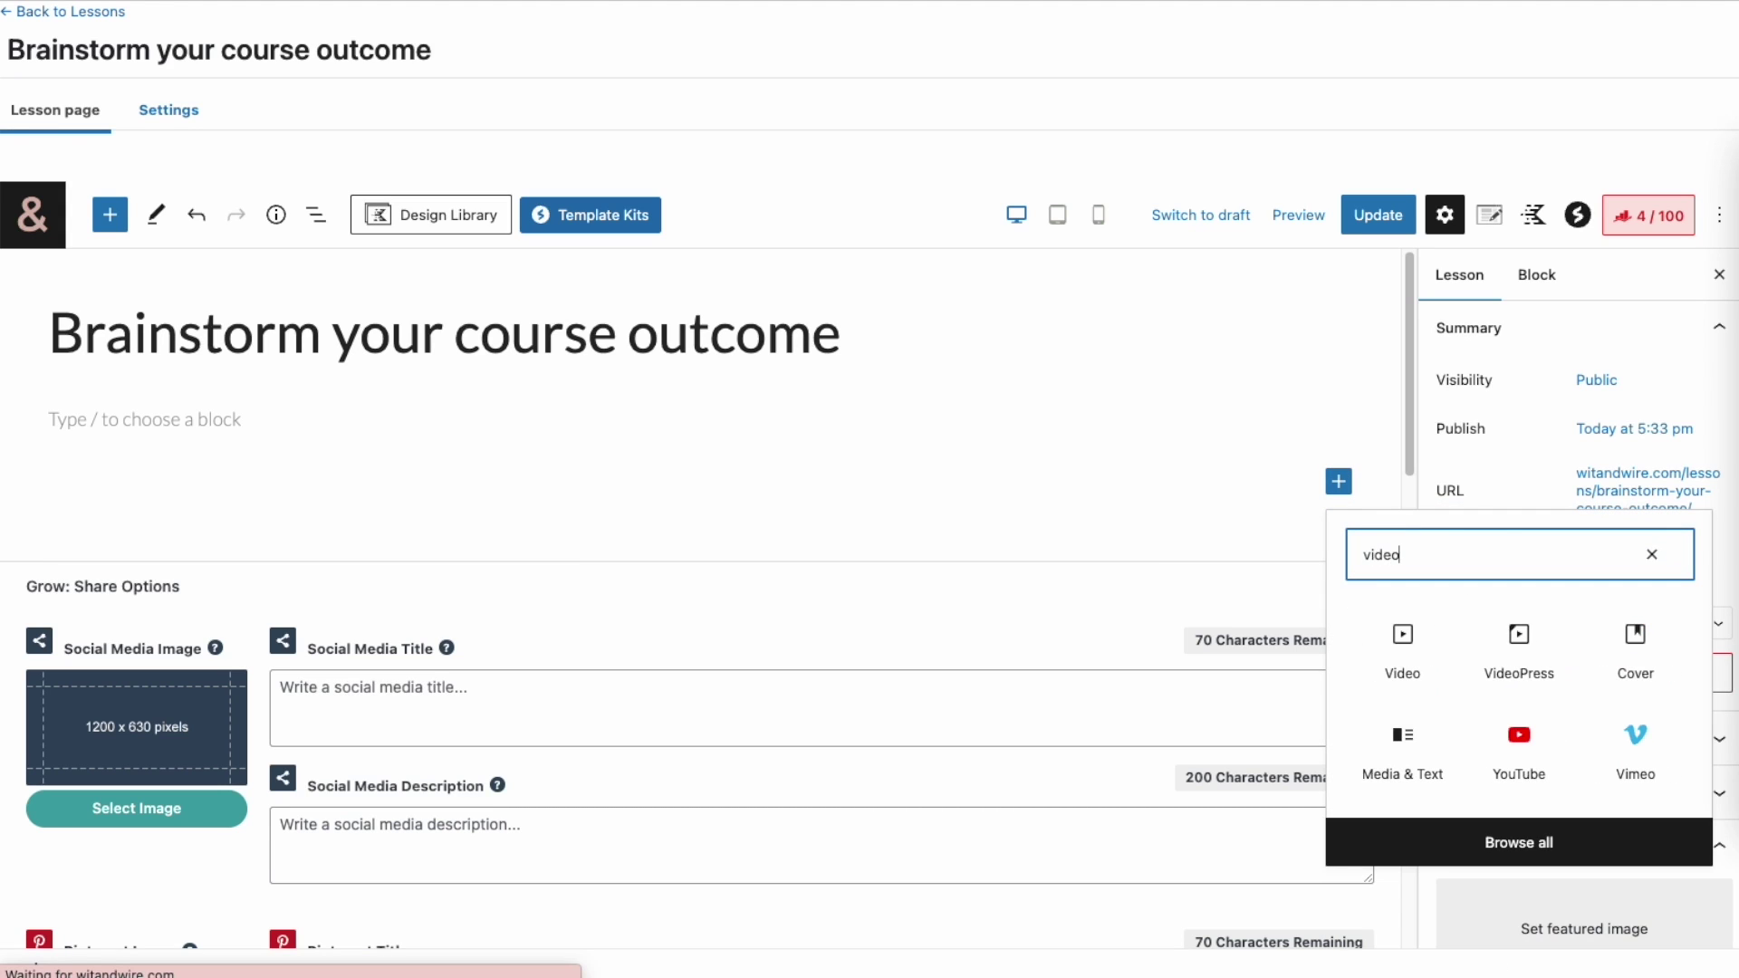
{"action": "left_click", "coordinate": [1420, 636]}
{"action": "left_click", "coordinate": [367, 637]}
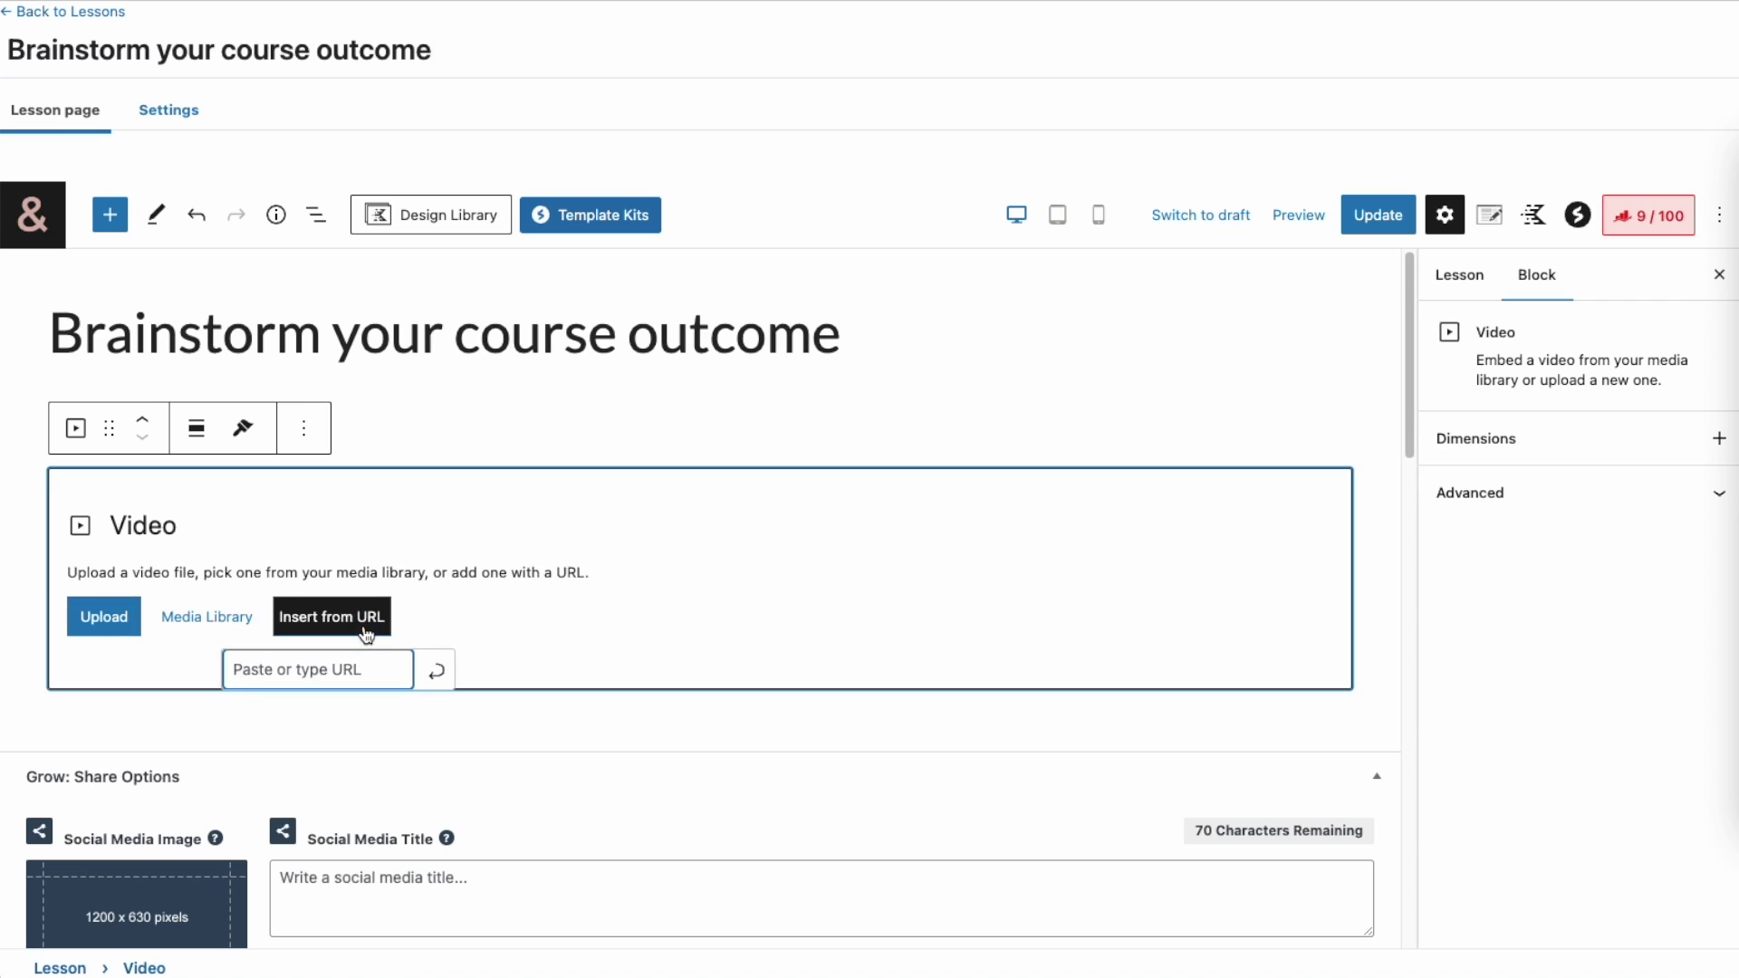
{"action": "key", "text": "ctrl+v"}
{"action": "left_click", "coordinate": [433, 674]}
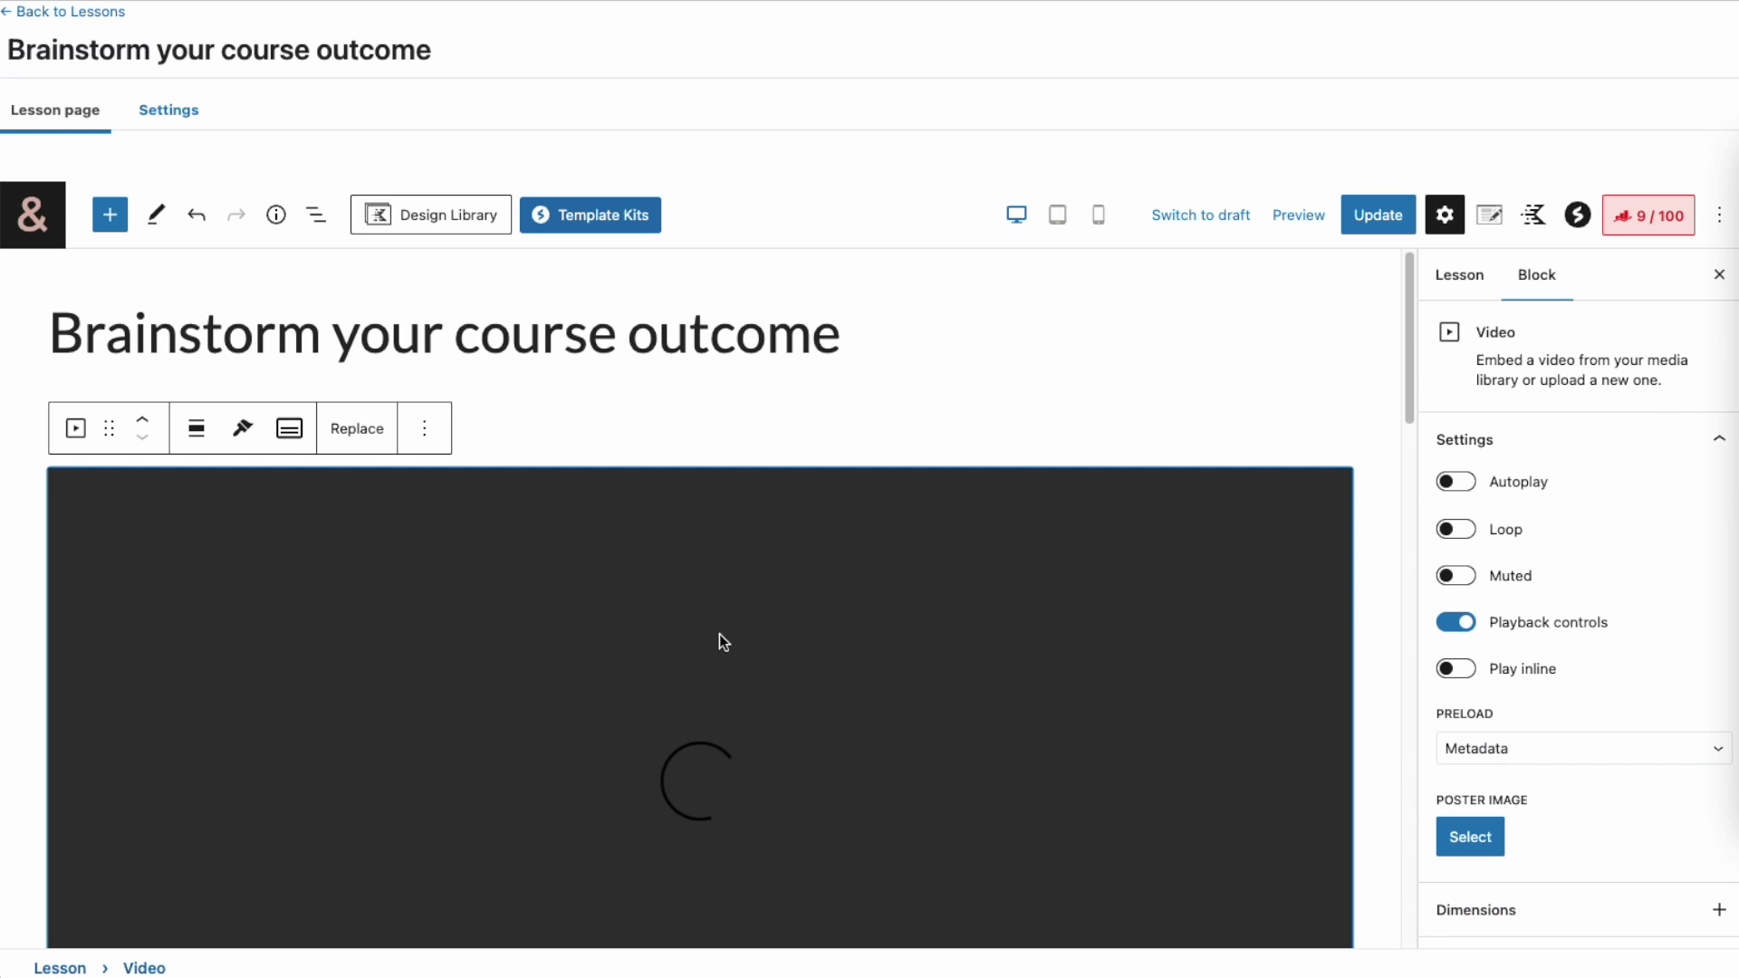
- Add the Workbook Exercise and Optional Exercise text with the "Finding Your Expertise" link and bullet notes below the video, and update the lesson
{"action": "scroll", "coordinate": [755, 621], "scroll_direction": "down", "scroll_amount": 3}
{"action": "scroll", "coordinate": [757, 625], "scroll_direction": "down", "scroll_amount": 5}
{"action": "scroll", "coordinate": [816, 534], "scroll_direction": "up", "scroll_amount": 2}
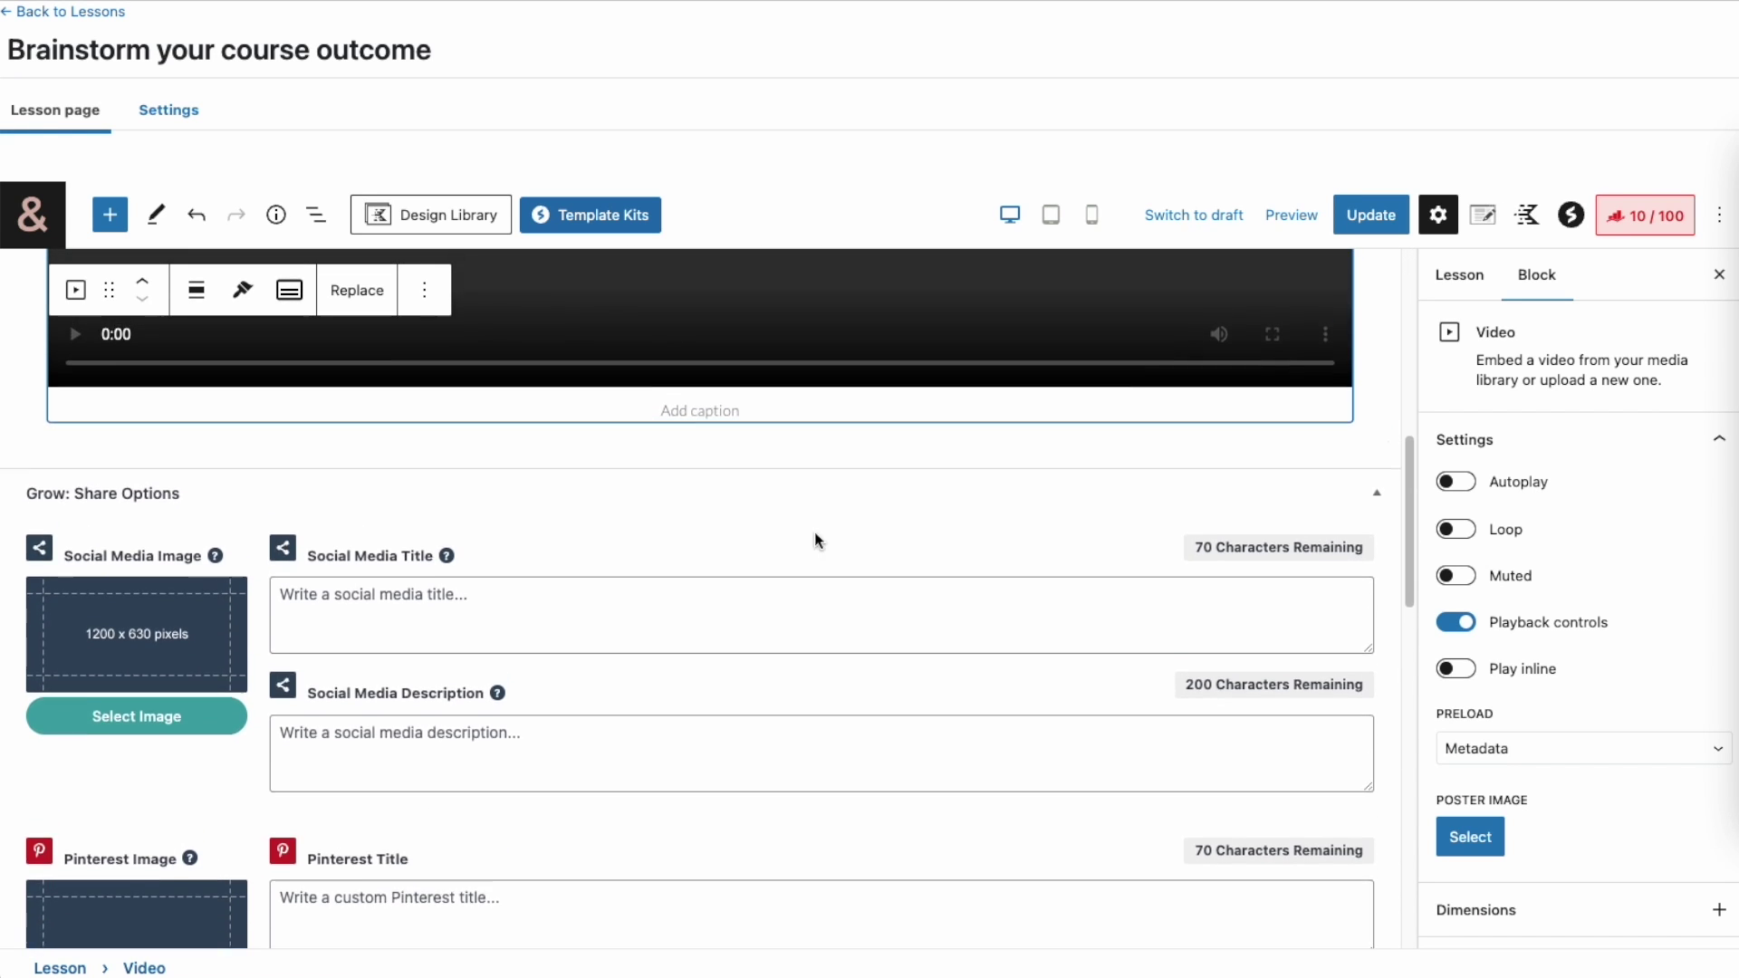
{"action": "left_click", "coordinate": [1276, 471]}
{"action": "left_click", "coordinate": [1338, 463]}
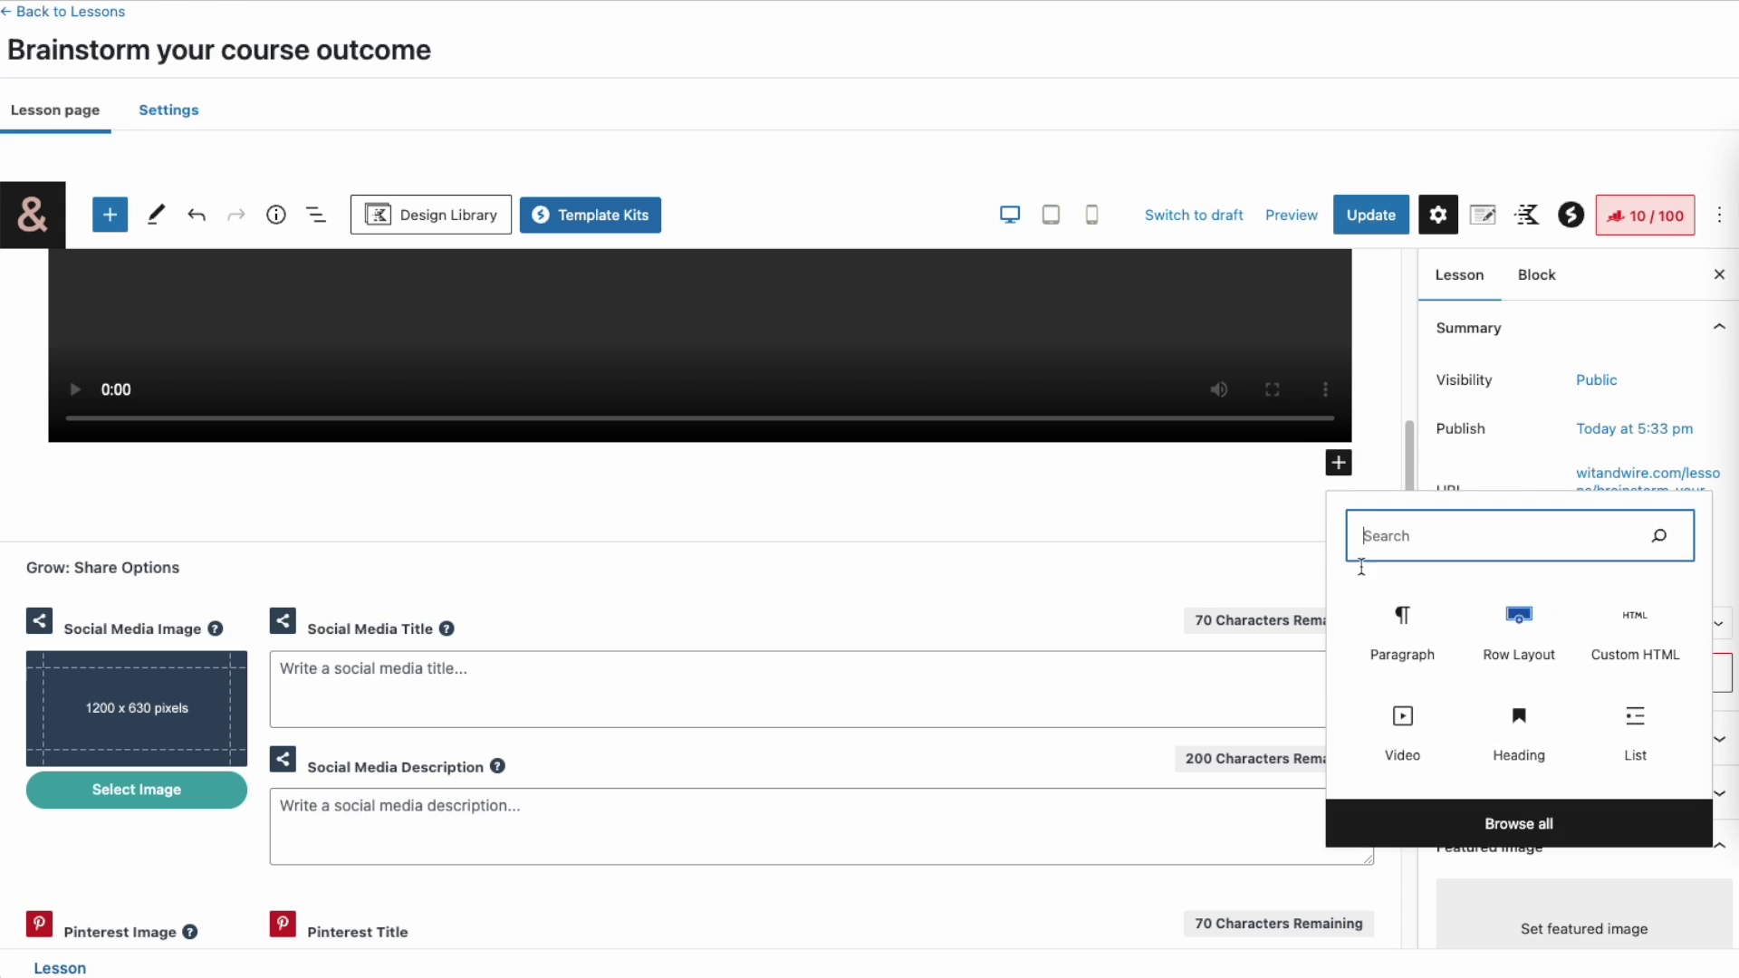
{"action": "left_click", "coordinate": [1403, 650]}
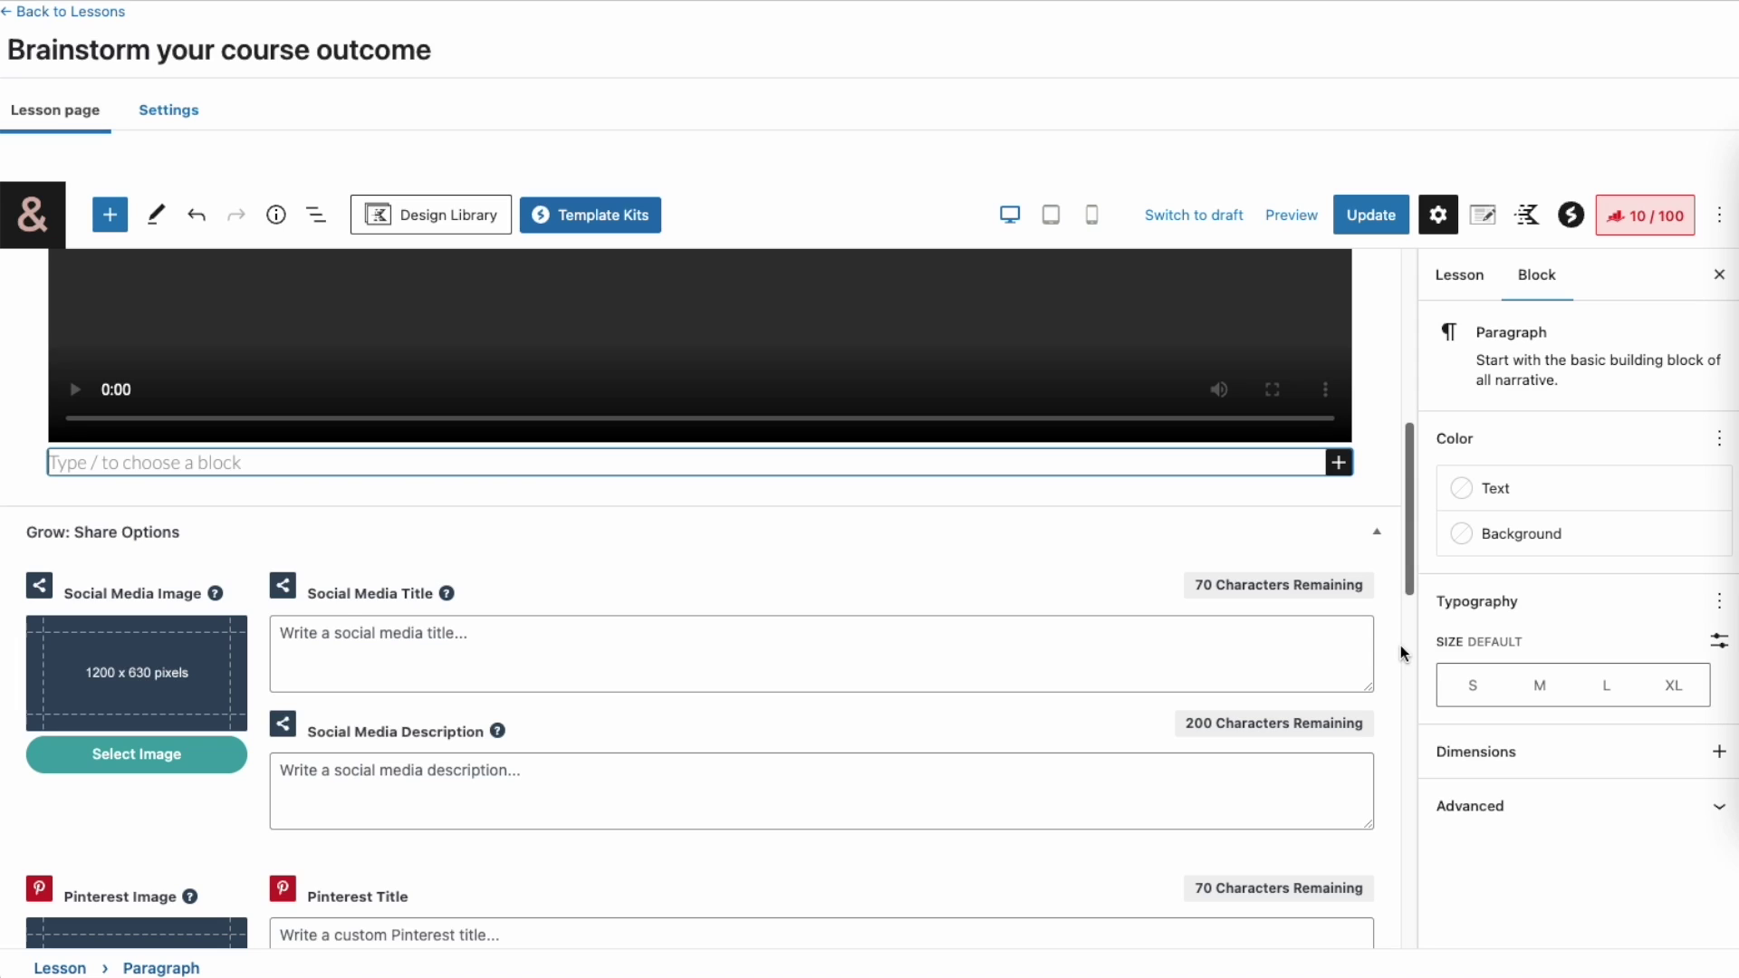
{"action": "type", "text": "📝 Workbook Exercise: Brainstorm your course outcome 📂 Optional Exercise: Finding Your Expertise (Google Doc*) If you're torn between ideas, or you're at Square 1 when it comes to your course idea, then these prompts may help you explore new ideas and narrow down to your top 2-3 options to continue with. Optional really does mean optional! If you're feeling good about your top 1-3 ideas, I recommend skipping this."}
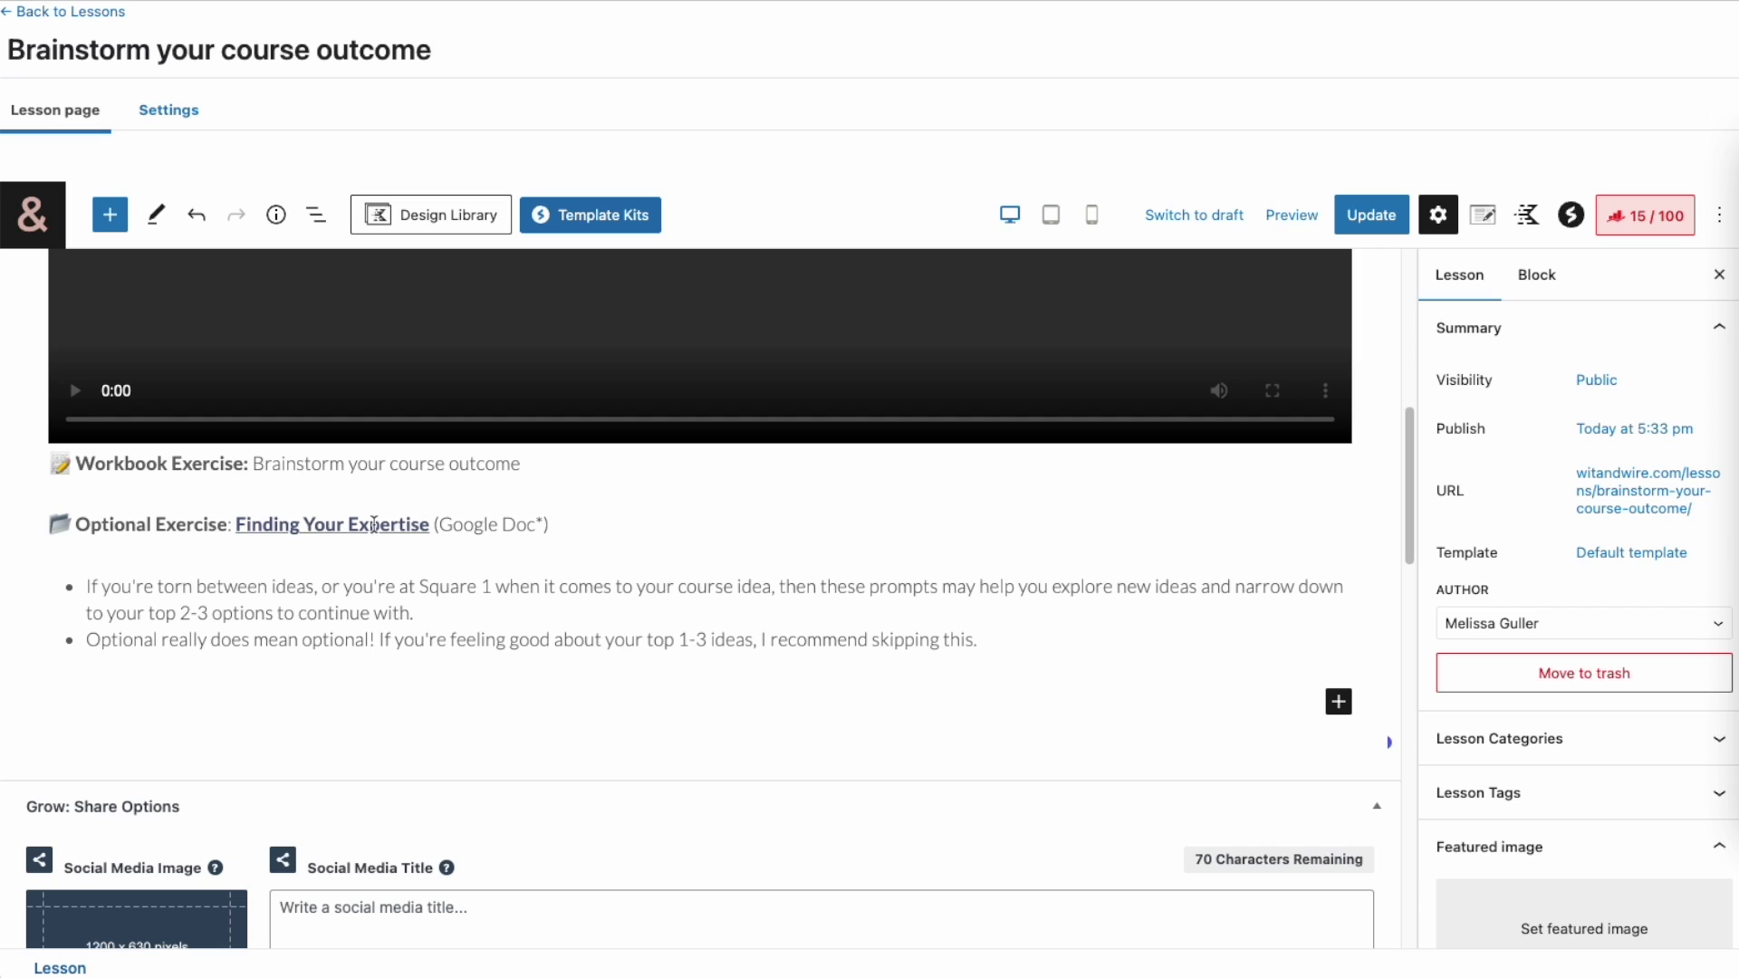
{"action": "left_click", "coordinate": [1371, 218]}
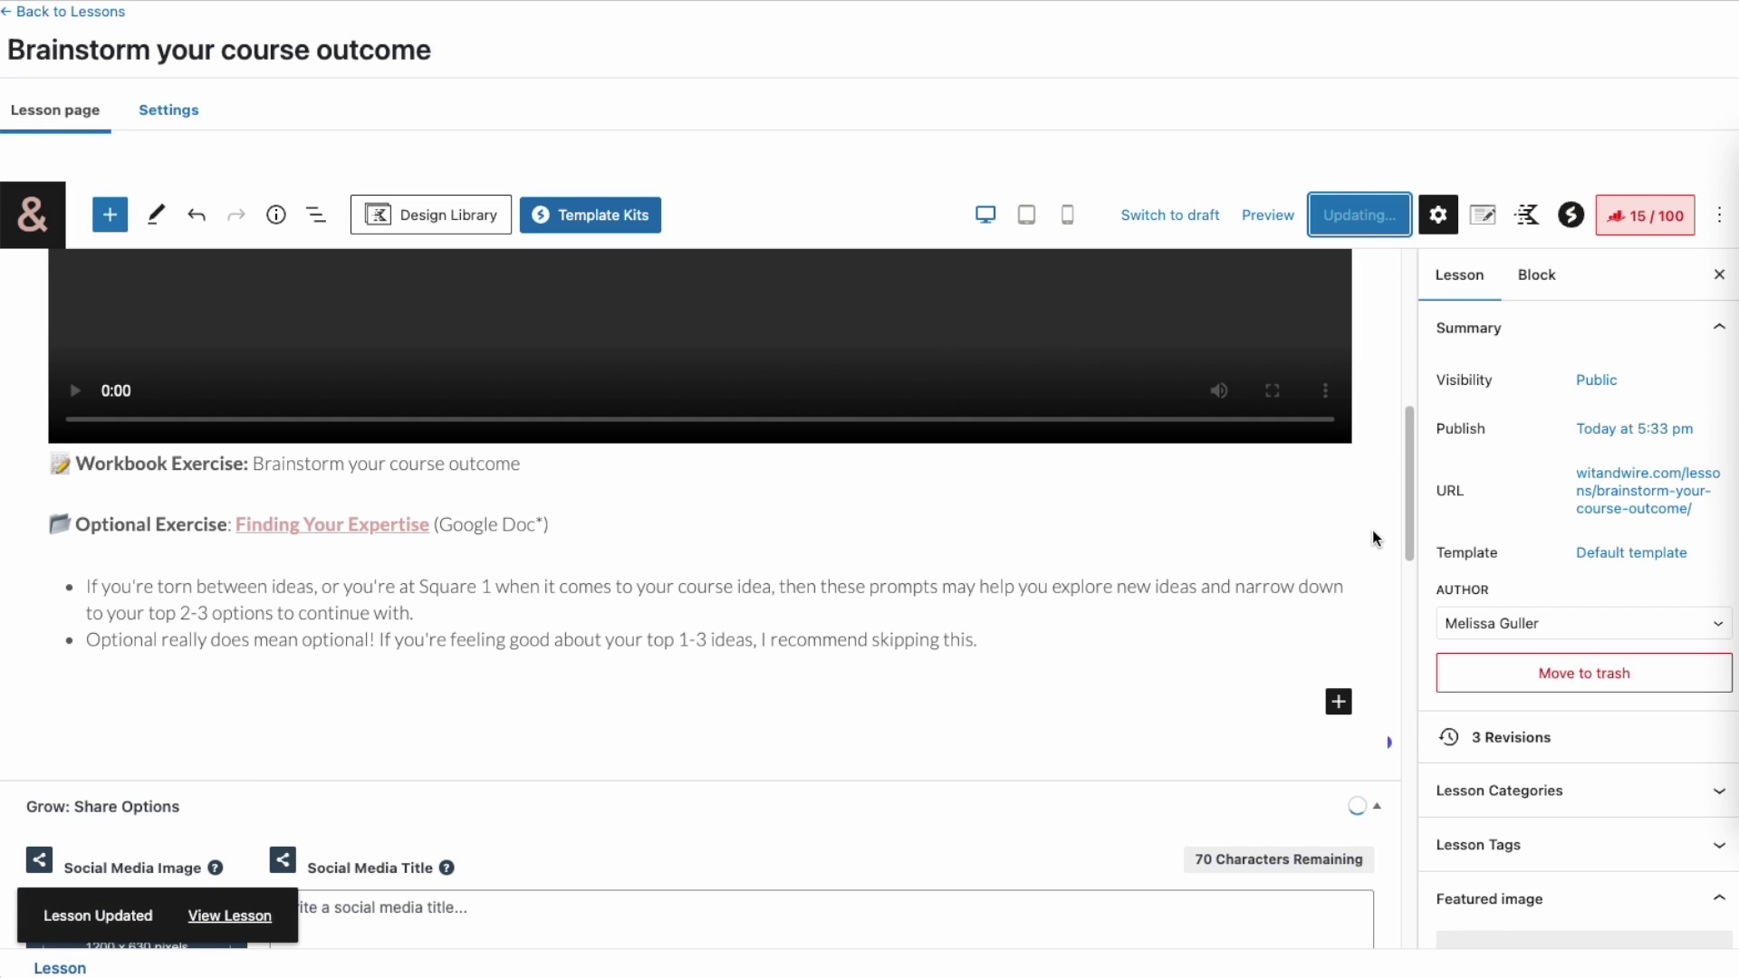
- Enable Lesson Materials for the "Brainstorm your course outcome" lesson, insert Wit-Wire-Course-Creation-Toolkit.pdf from the media library, and update the lesson
{"action": "left_click", "coordinate": [170, 124]}
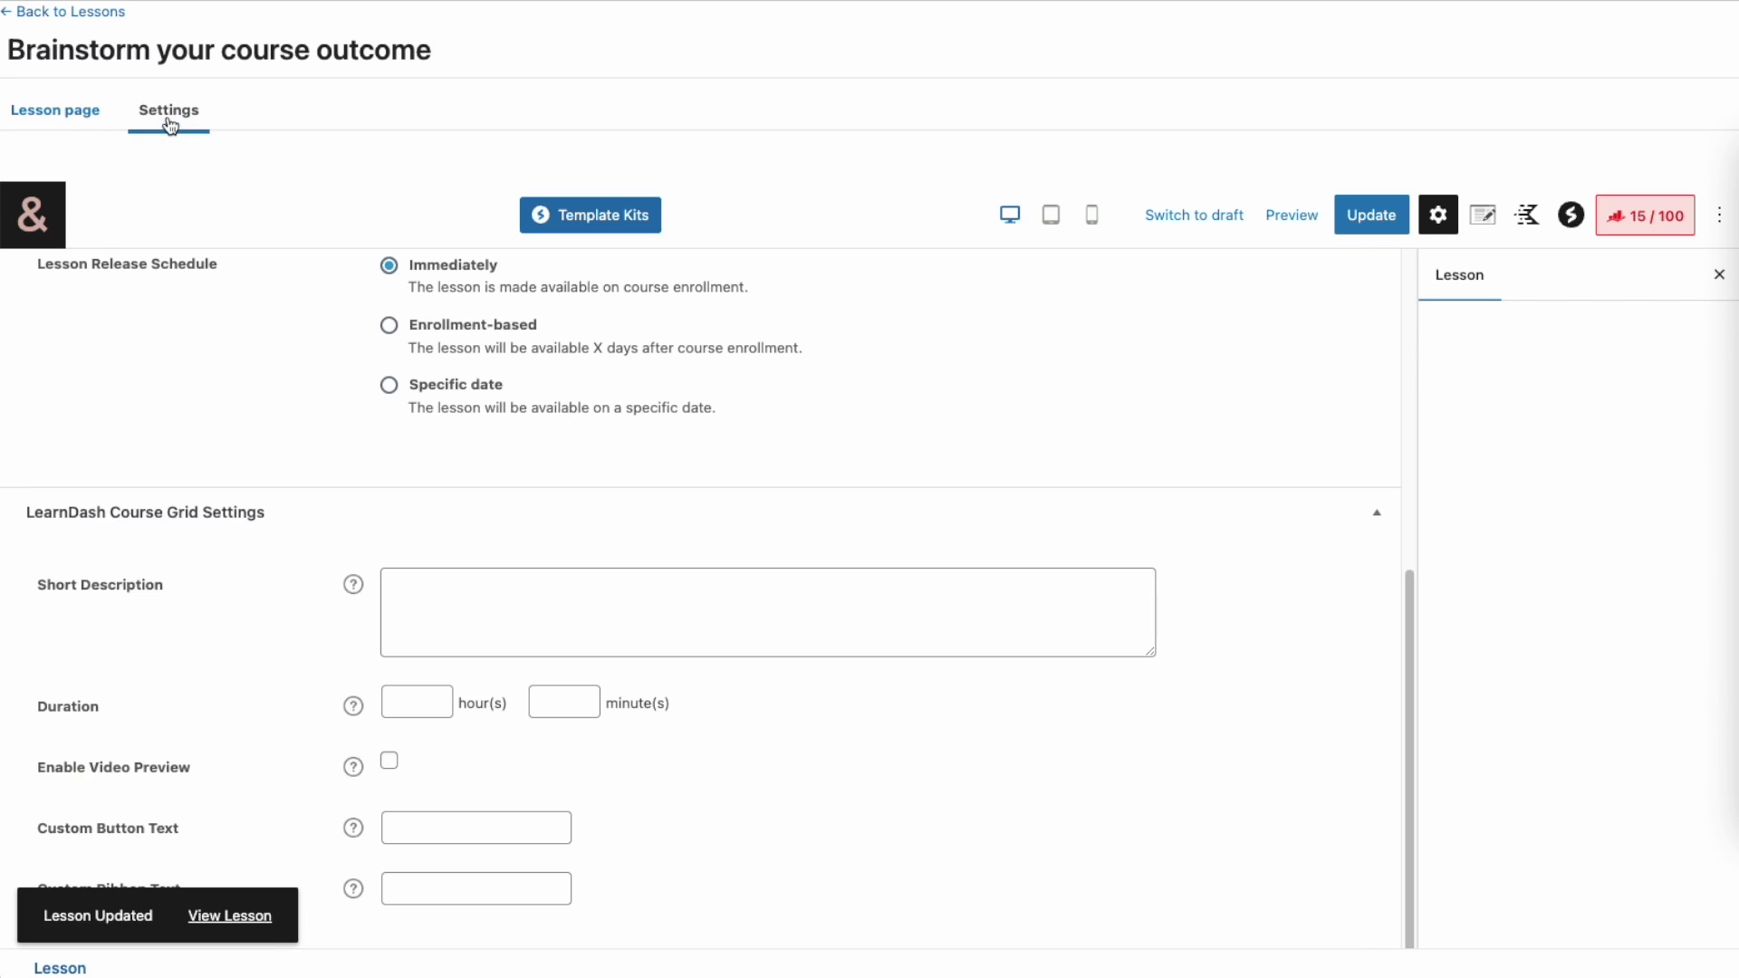
{"action": "scroll", "coordinate": [863, 466], "scroll_direction": "up", "scroll_amount": 6}
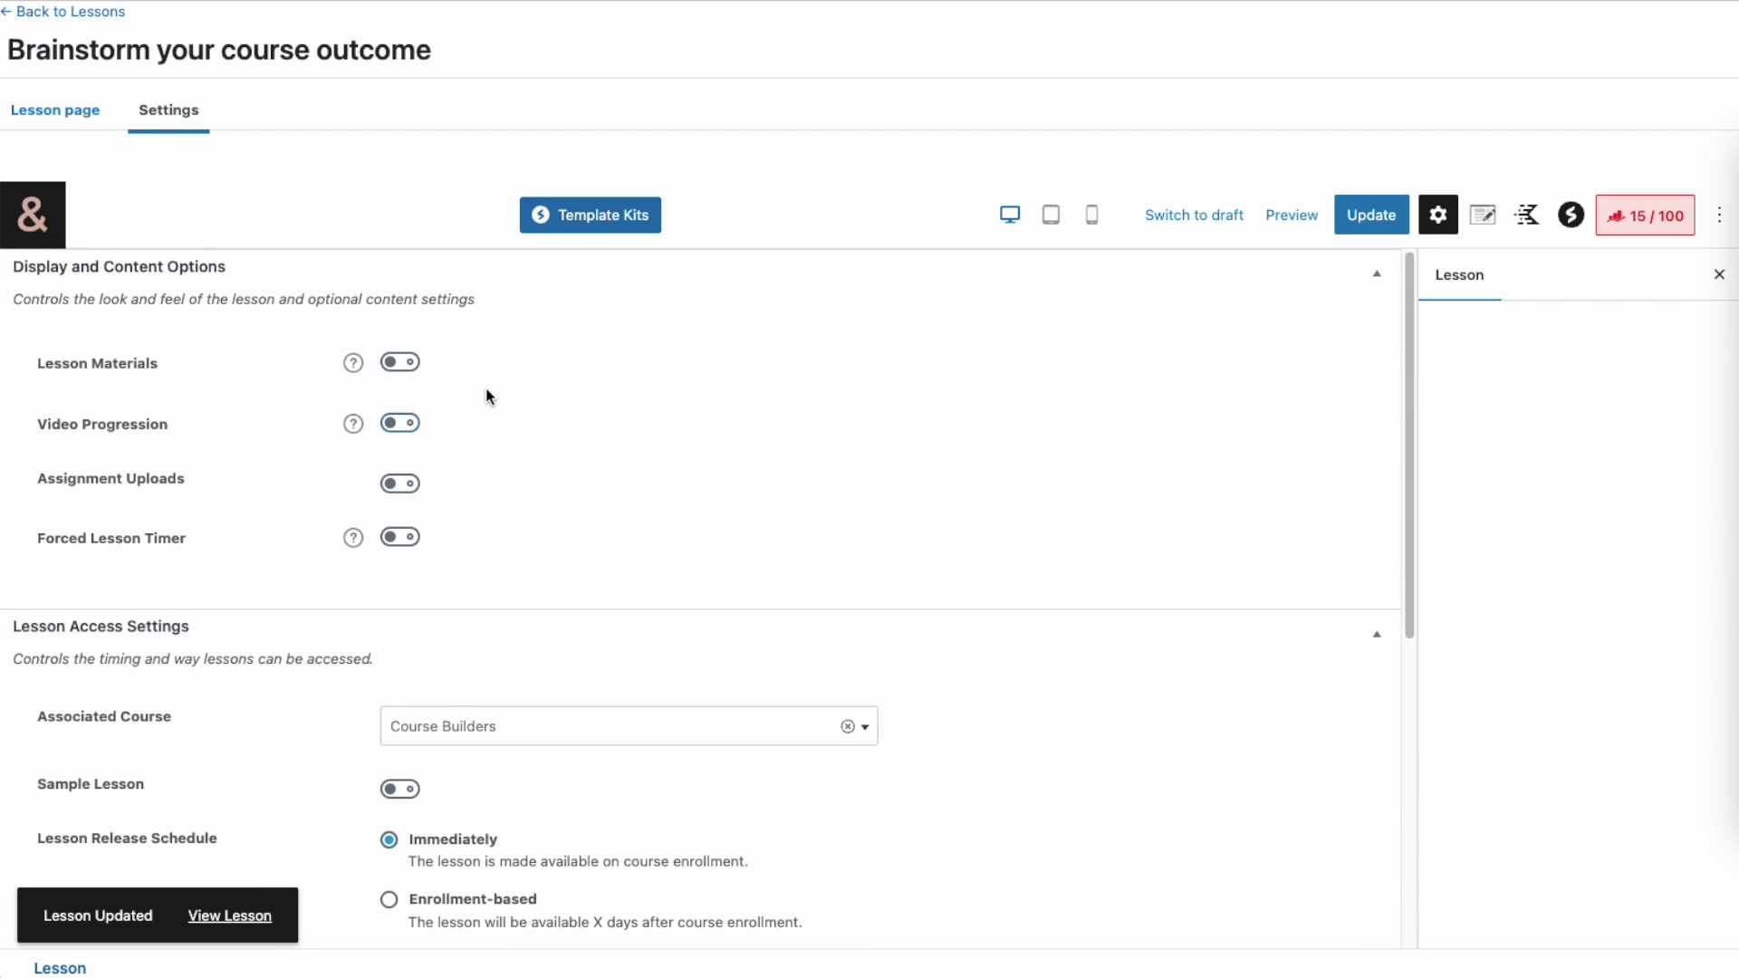
{"action": "left_click", "coordinate": [412, 367]}
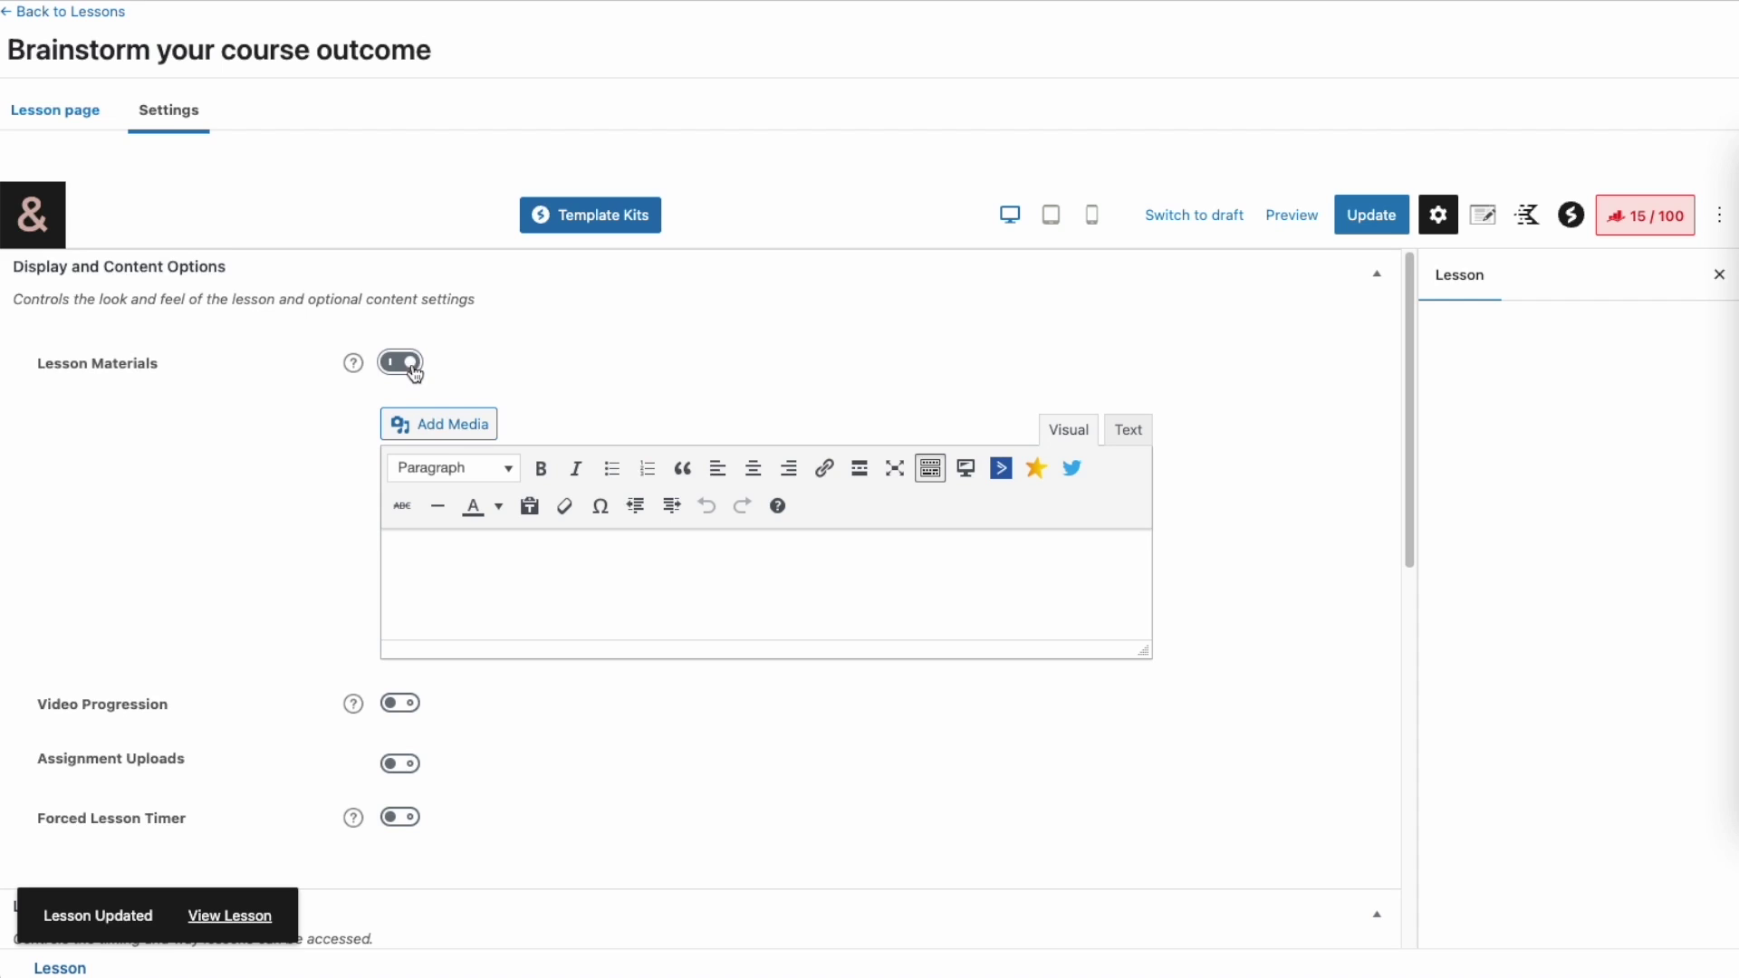
{"action": "left_click", "coordinate": [440, 425]}
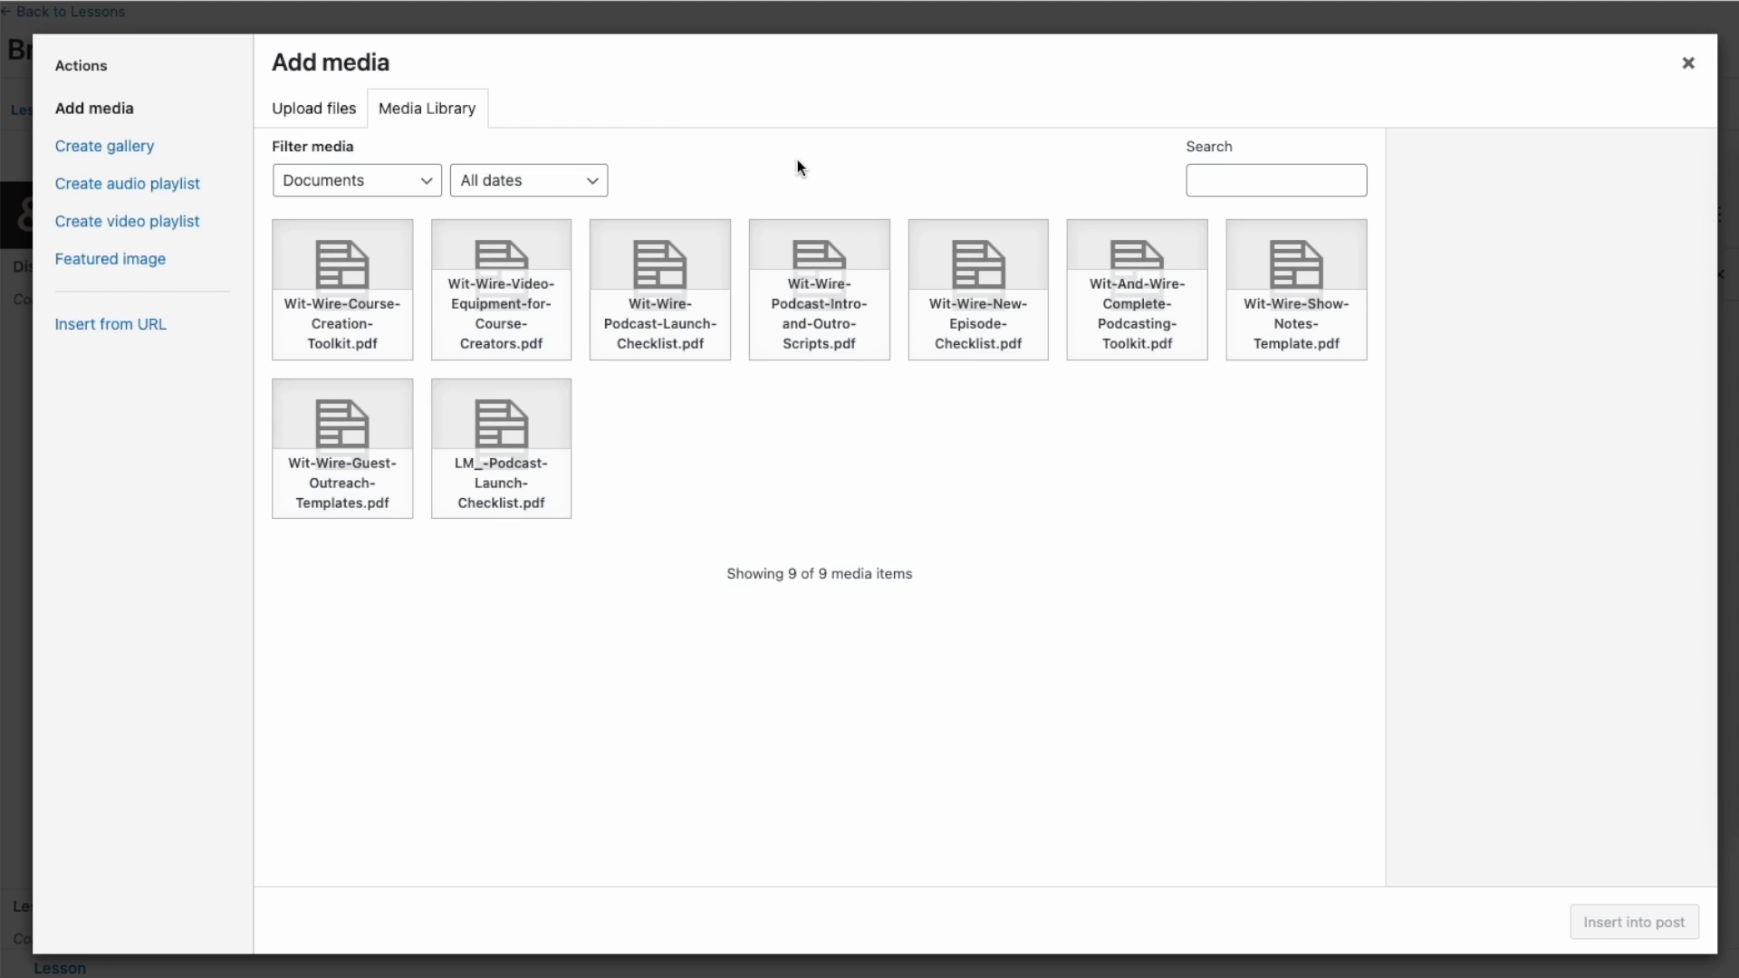
{"action": "left_click", "coordinate": [382, 295]}
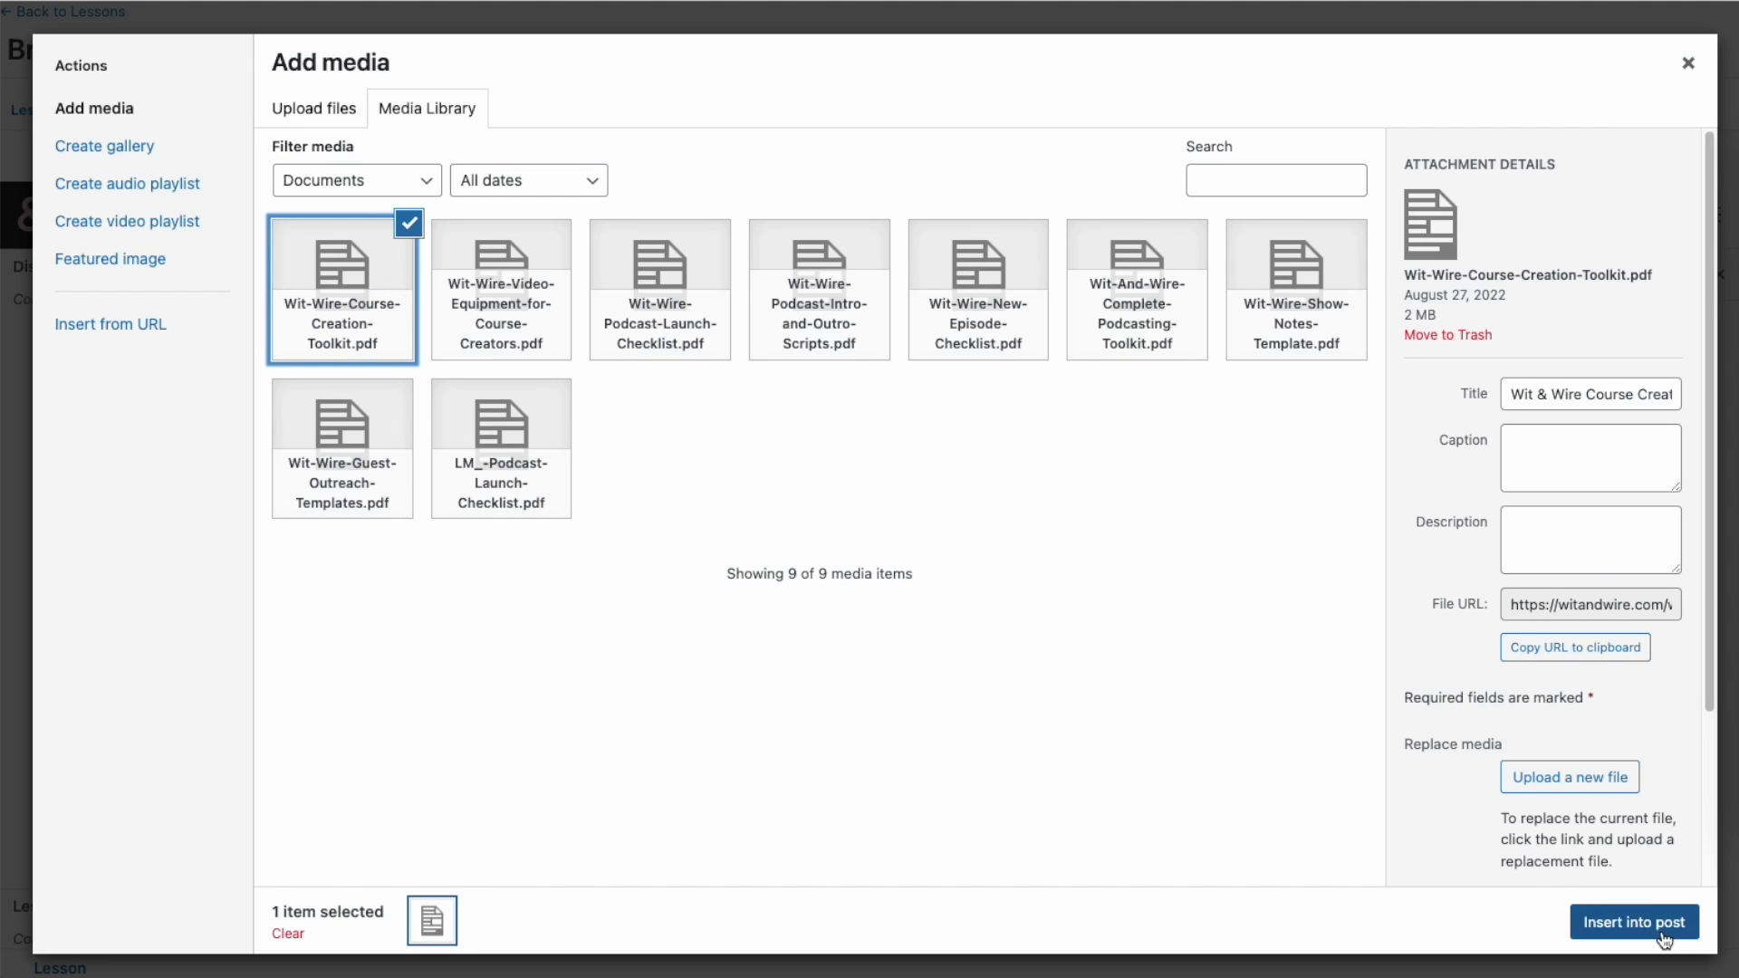
{"action": "left_click", "coordinate": [1660, 933]}
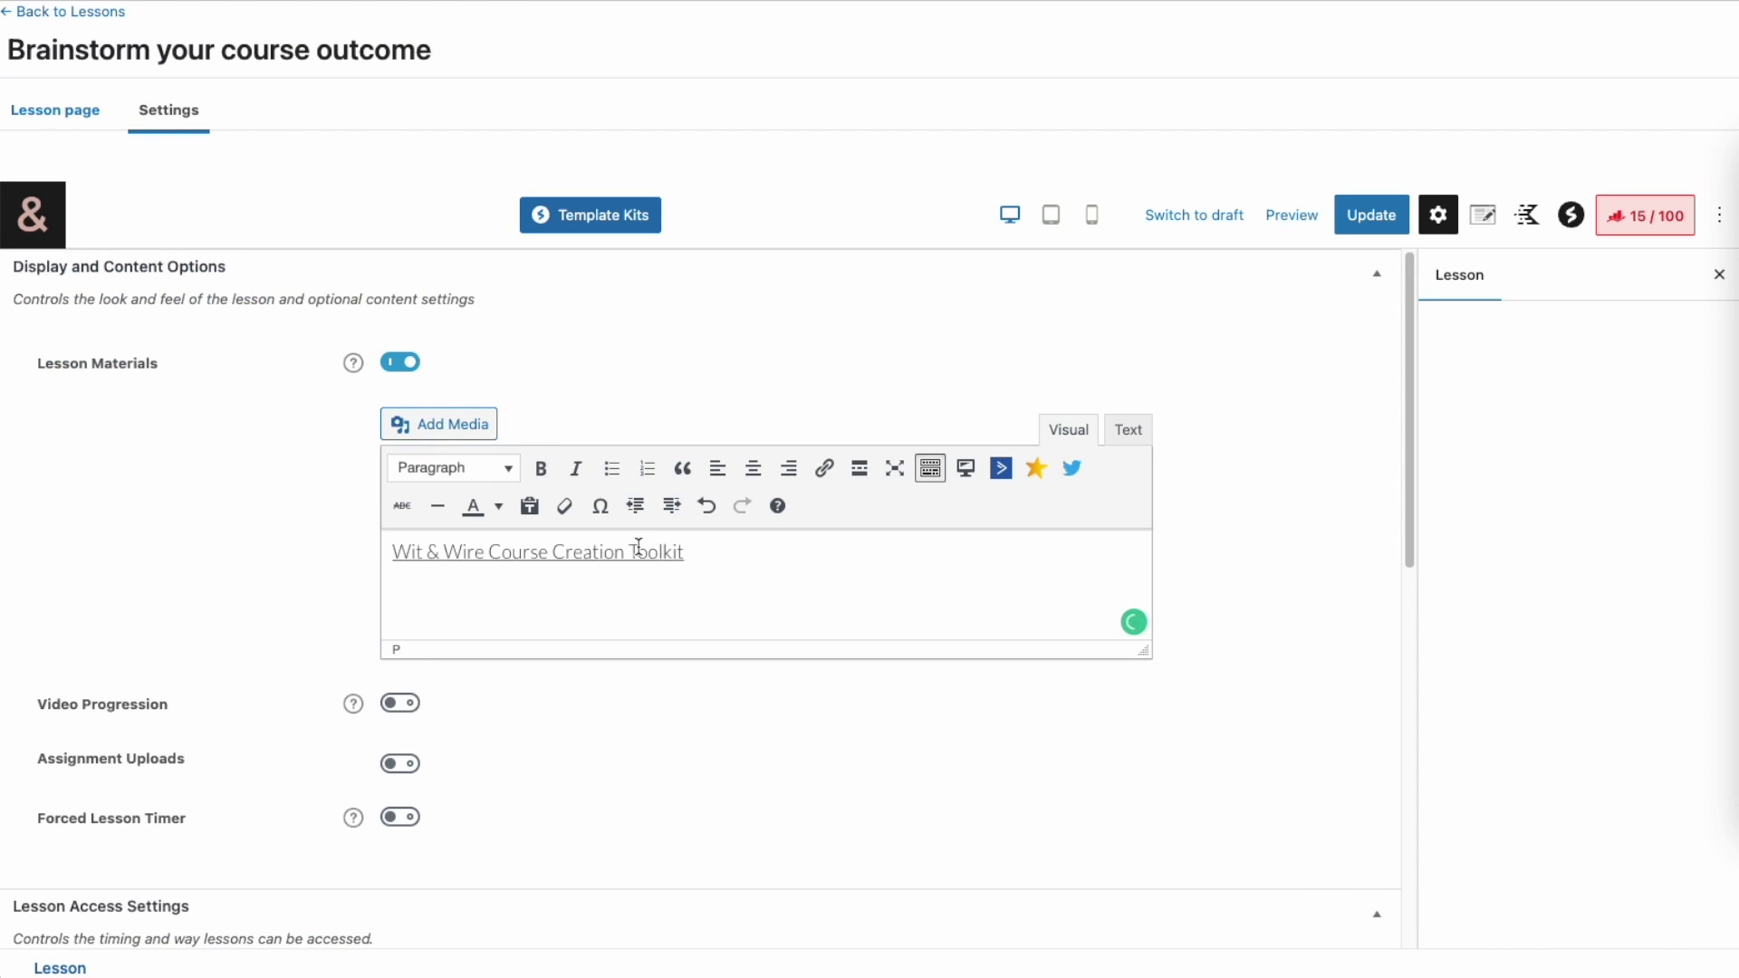
{"action": "left_click_drag", "start_coordinate": [636, 550], "coordinate": [531, 550]}
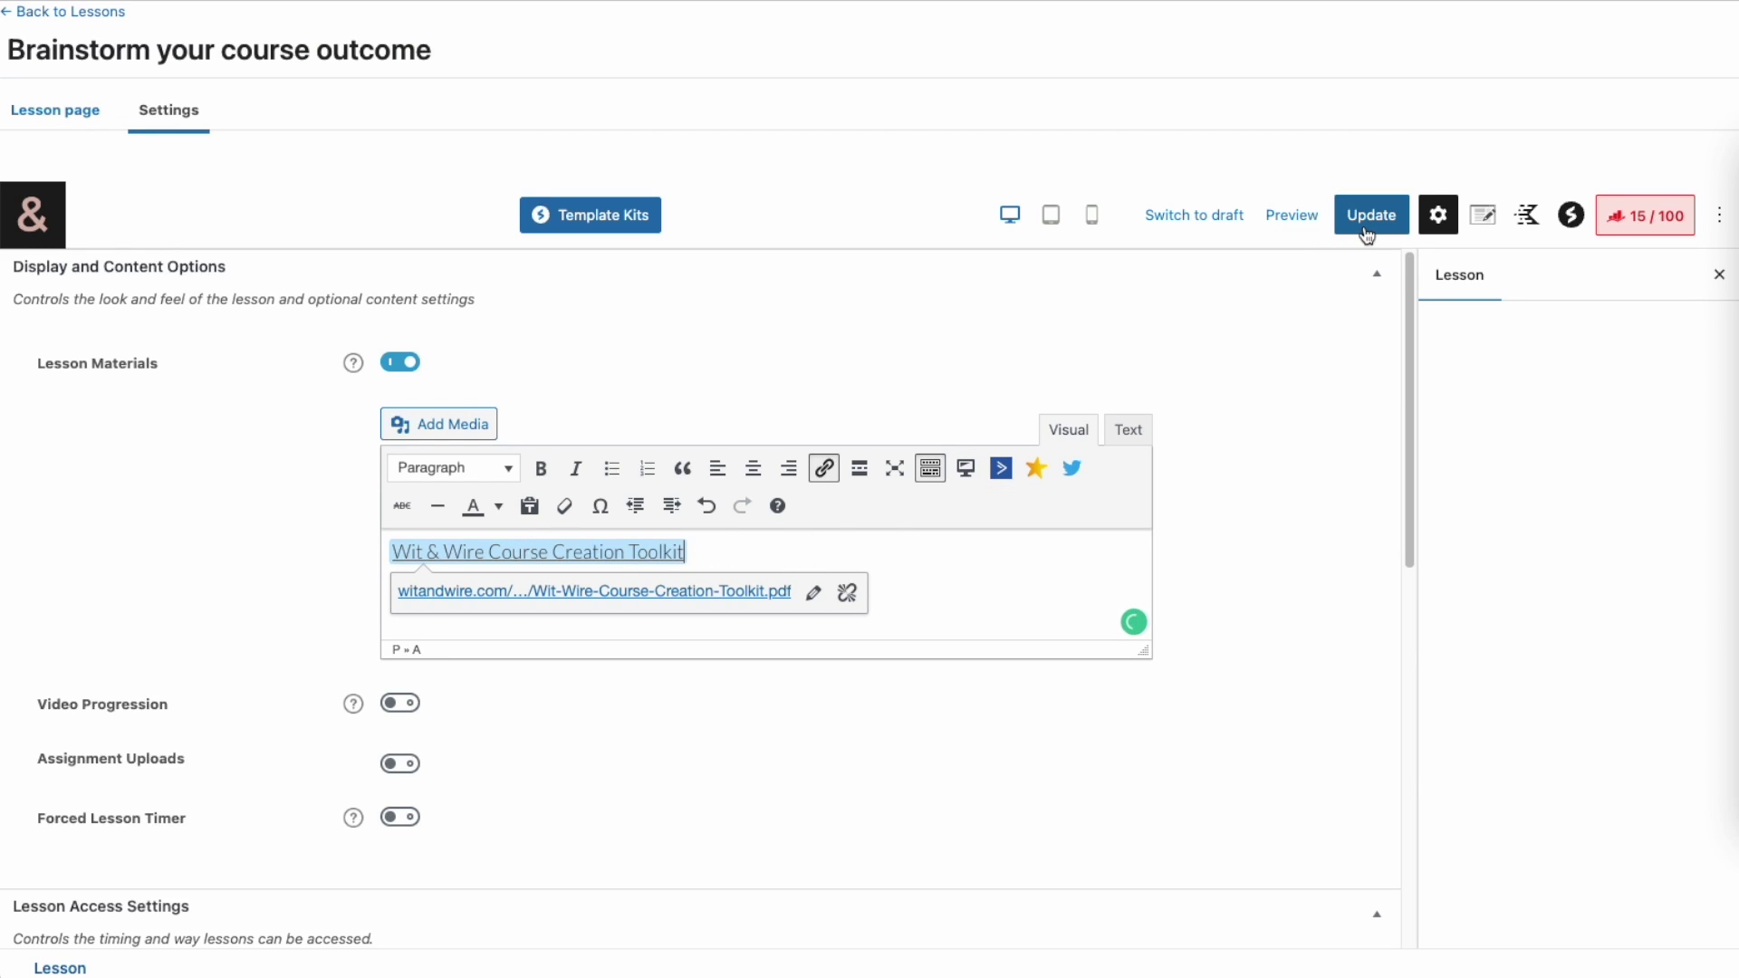
{"action": "left_click", "coordinate": [1367, 231]}
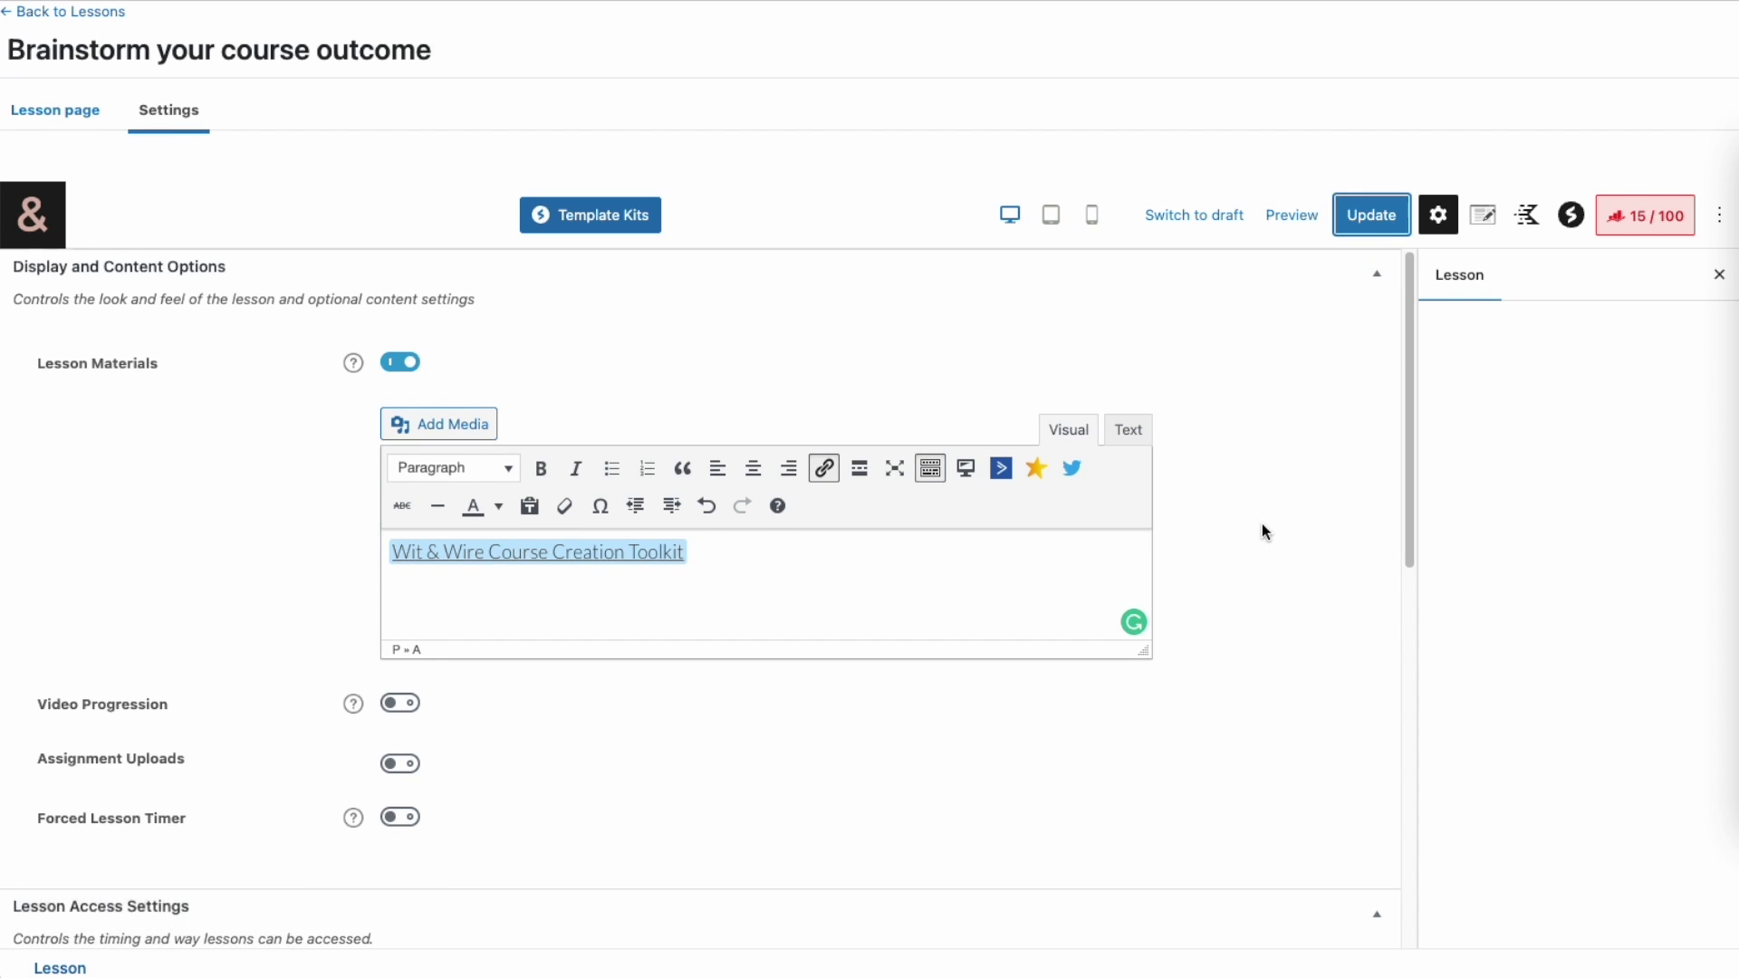
- Review the lesson's remaining settings, including assignment upload file extensions, the forced timer, release schedule and course grid options
{"action": "scroll", "coordinate": [1262, 525], "scroll_direction": "down", "scroll_amount": 3}
{"action": "left_click", "coordinate": [405, 515]}
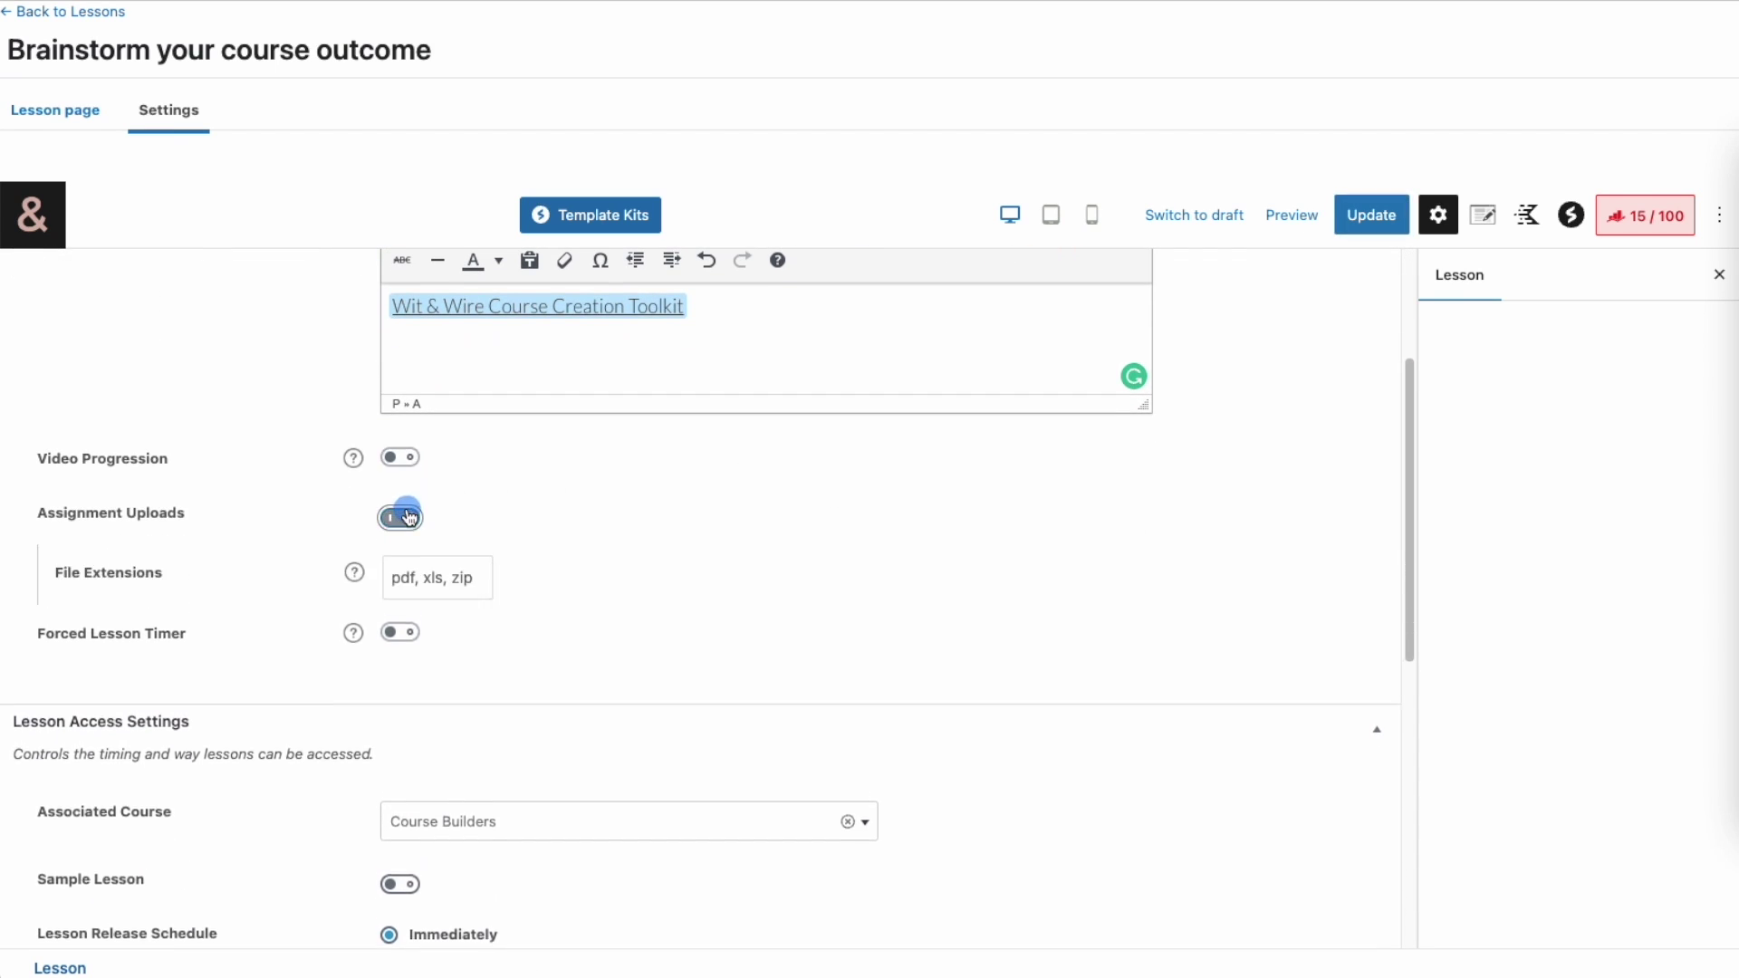
{"action": "left_click", "coordinate": [405, 516]}
{"action": "scroll", "coordinate": [537, 518], "scroll_direction": "down", "scroll_amount": 2}
{"action": "scroll", "coordinate": [537, 518], "scroll_direction": "down", "scroll_amount": 1}
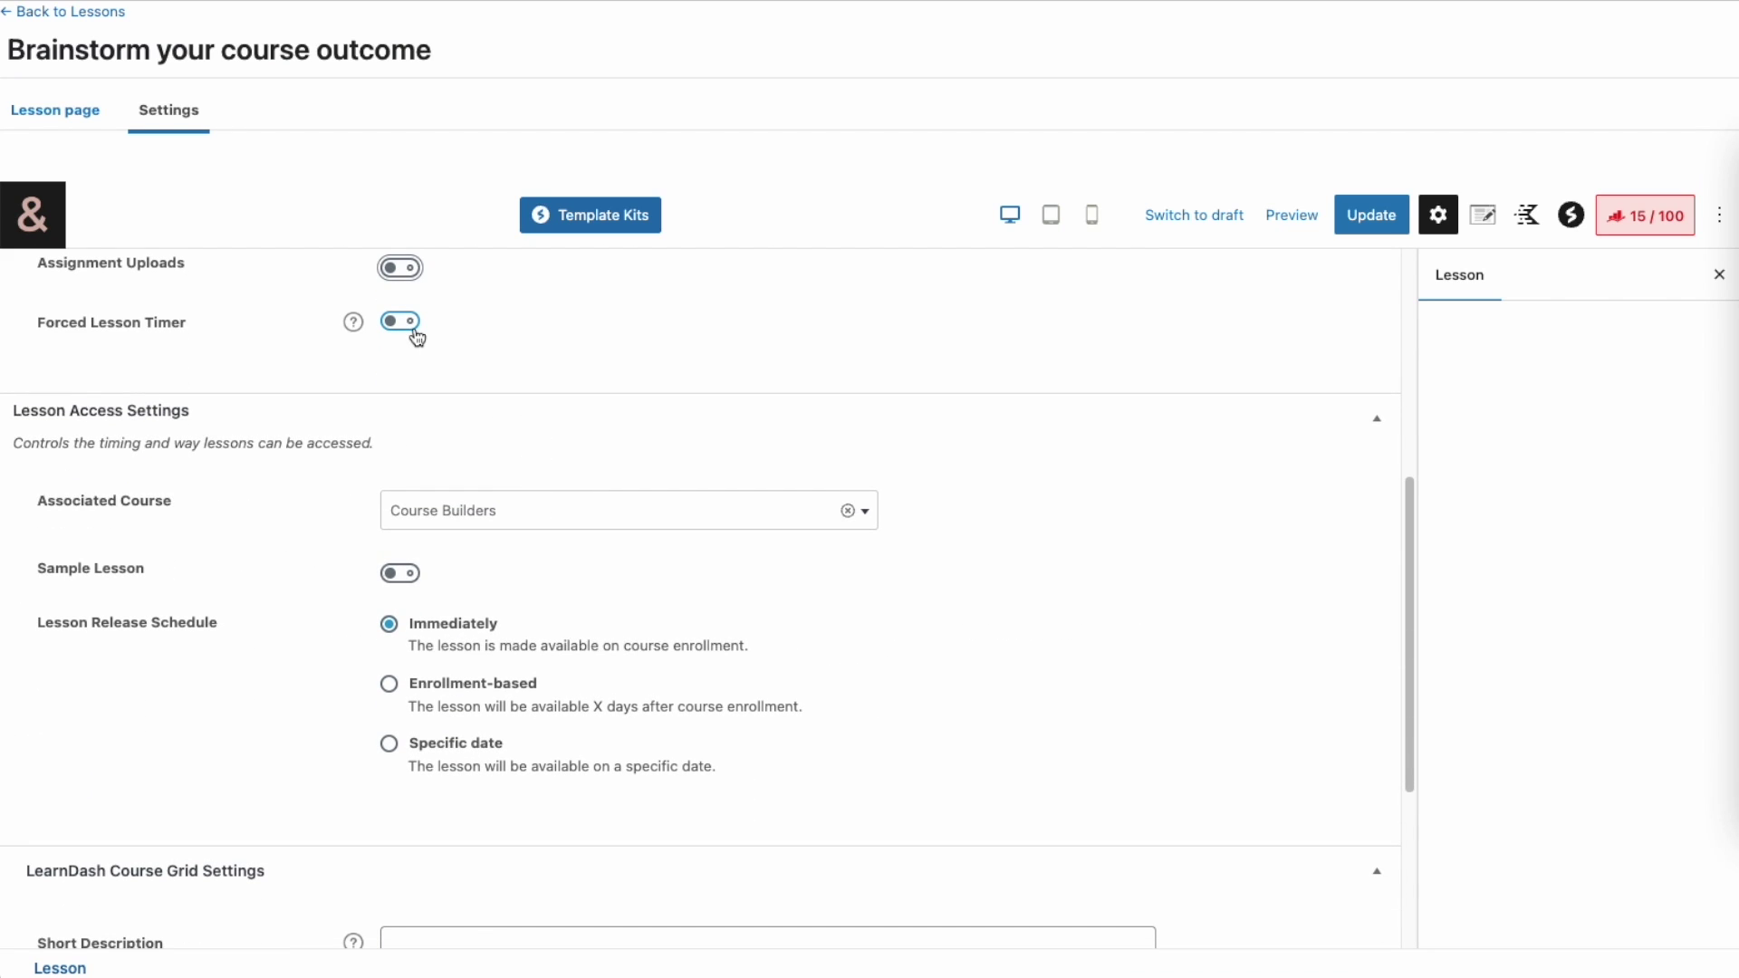
{"action": "scroll", "coordinate": [600, 434], "scroll_direction": "down", "scroll_amount": 3}
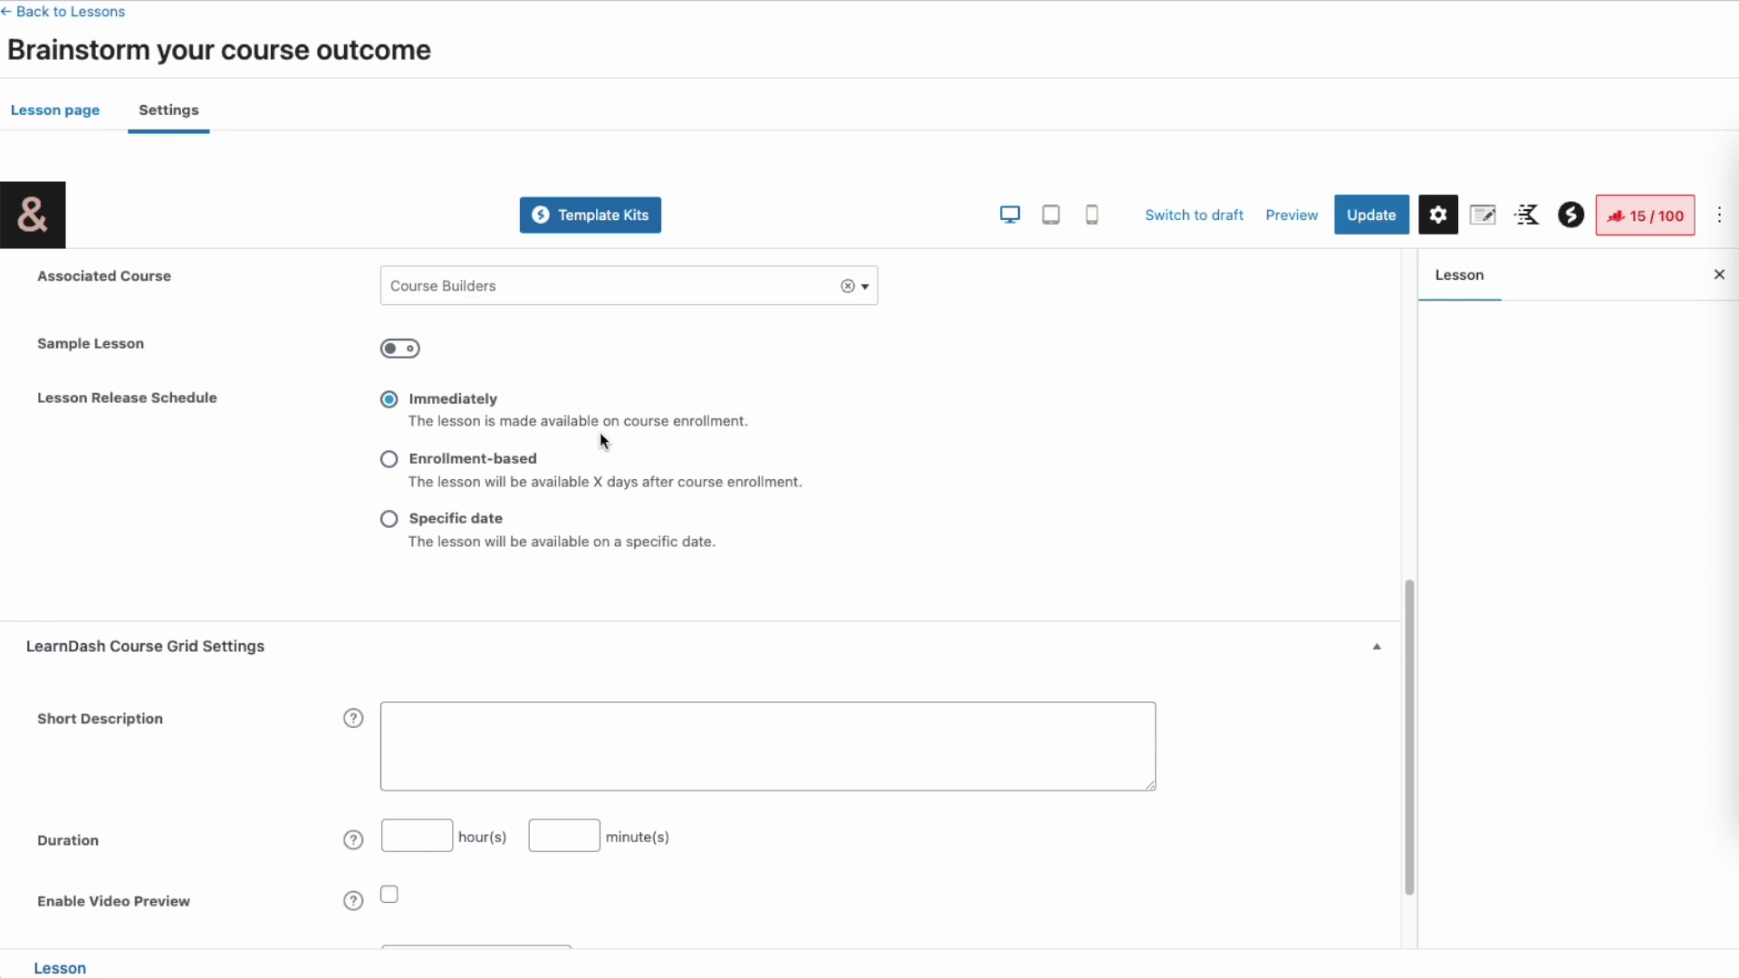
{"action": "scroll", "coordinate": [600, 441], "scroll_direction": "down", "scroll_amount": 2}
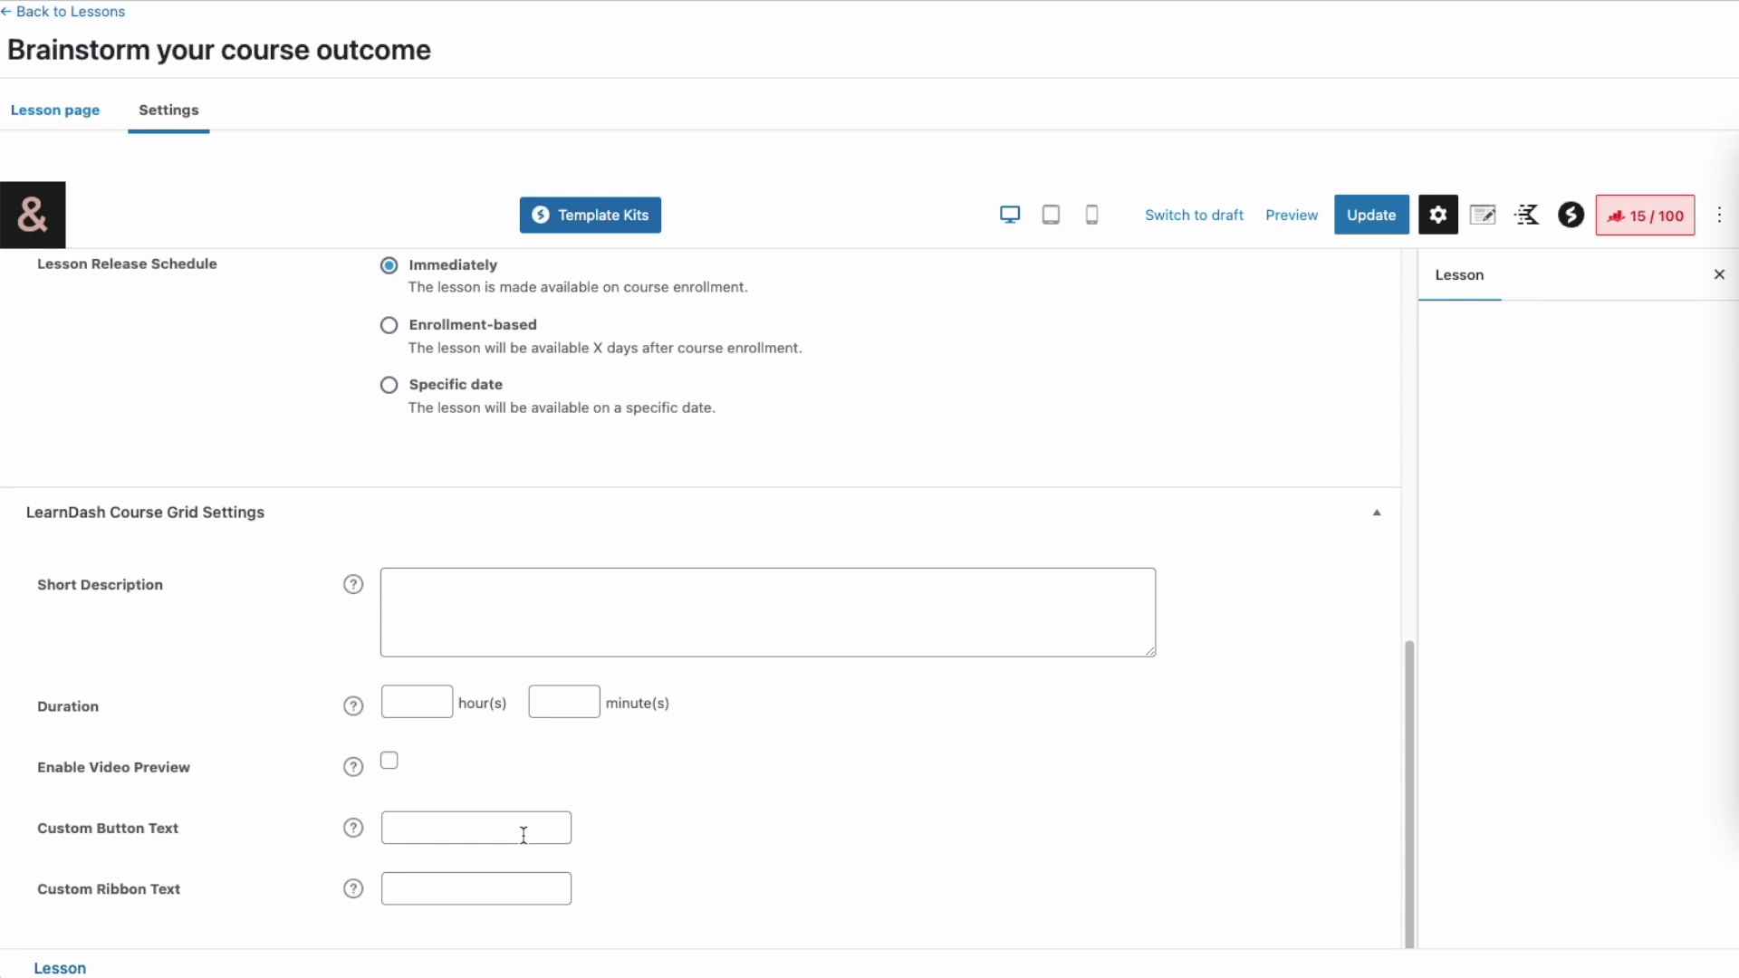
{"action": "scroll", "coordinate": [523, 835], "scroll_direction": "up", "scroll_amount": 13}
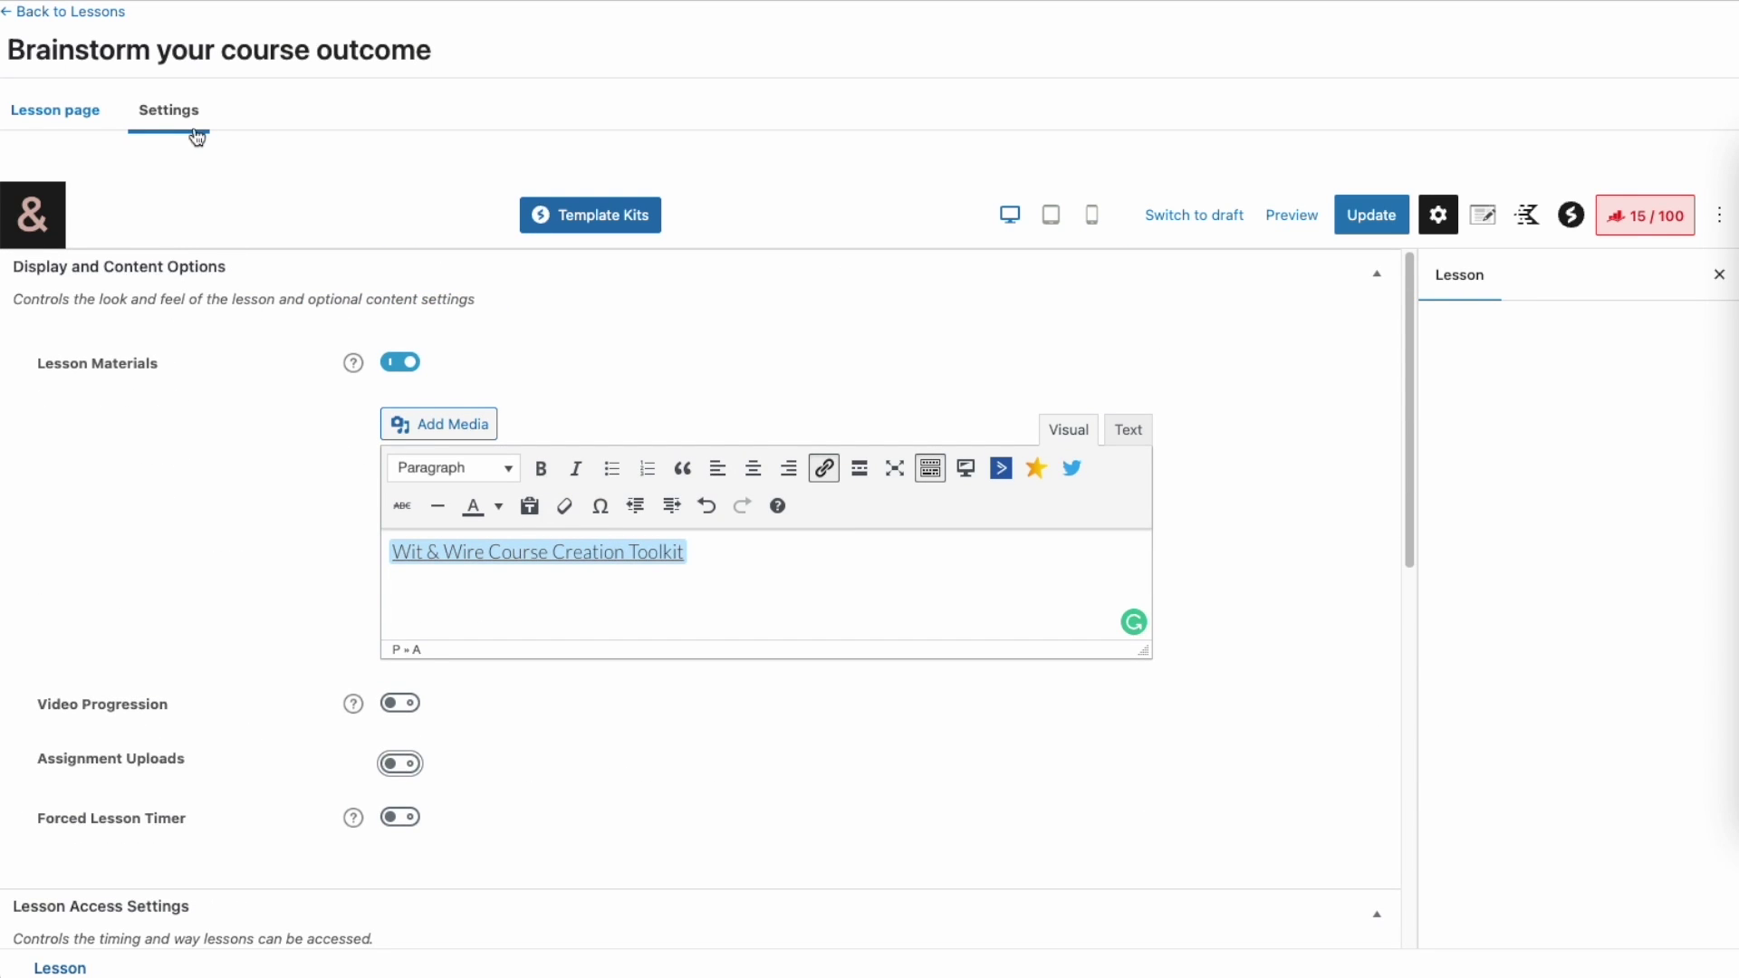
{"action": "left_click", "coordinate": [74, 113]}
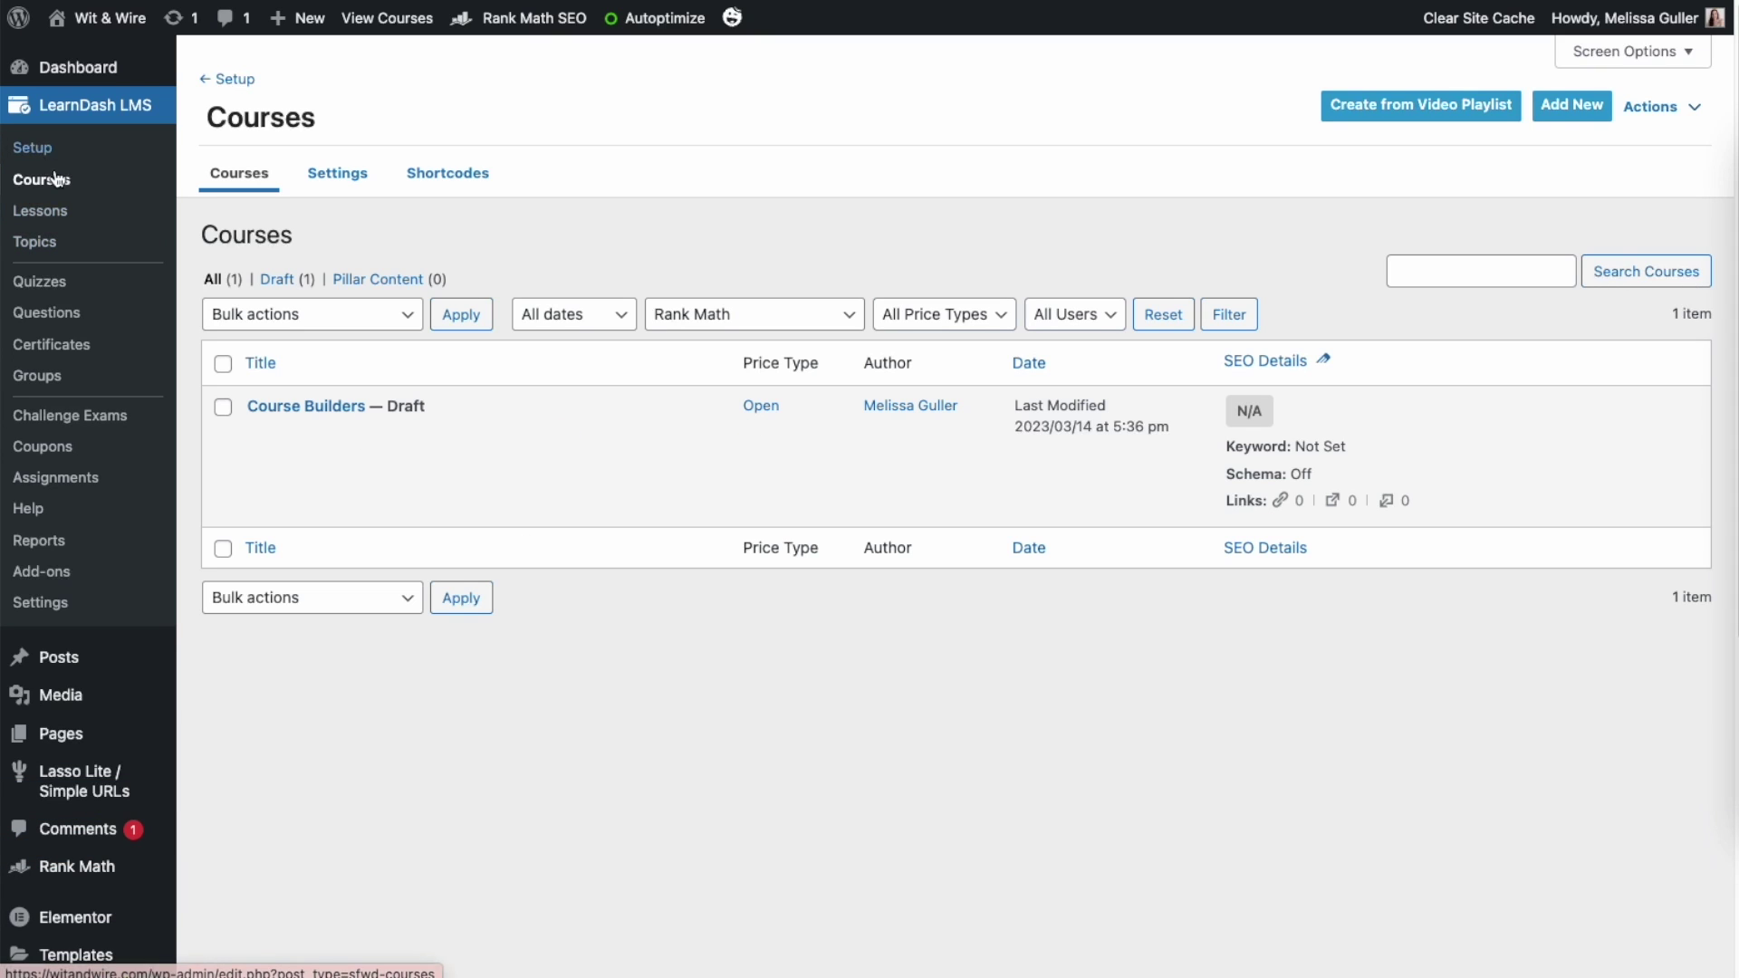
- Open the Course Builders course, show its lesson outline in the builder, and preview the course page
{"action": "left_click", "coordinate": [331, 408]}
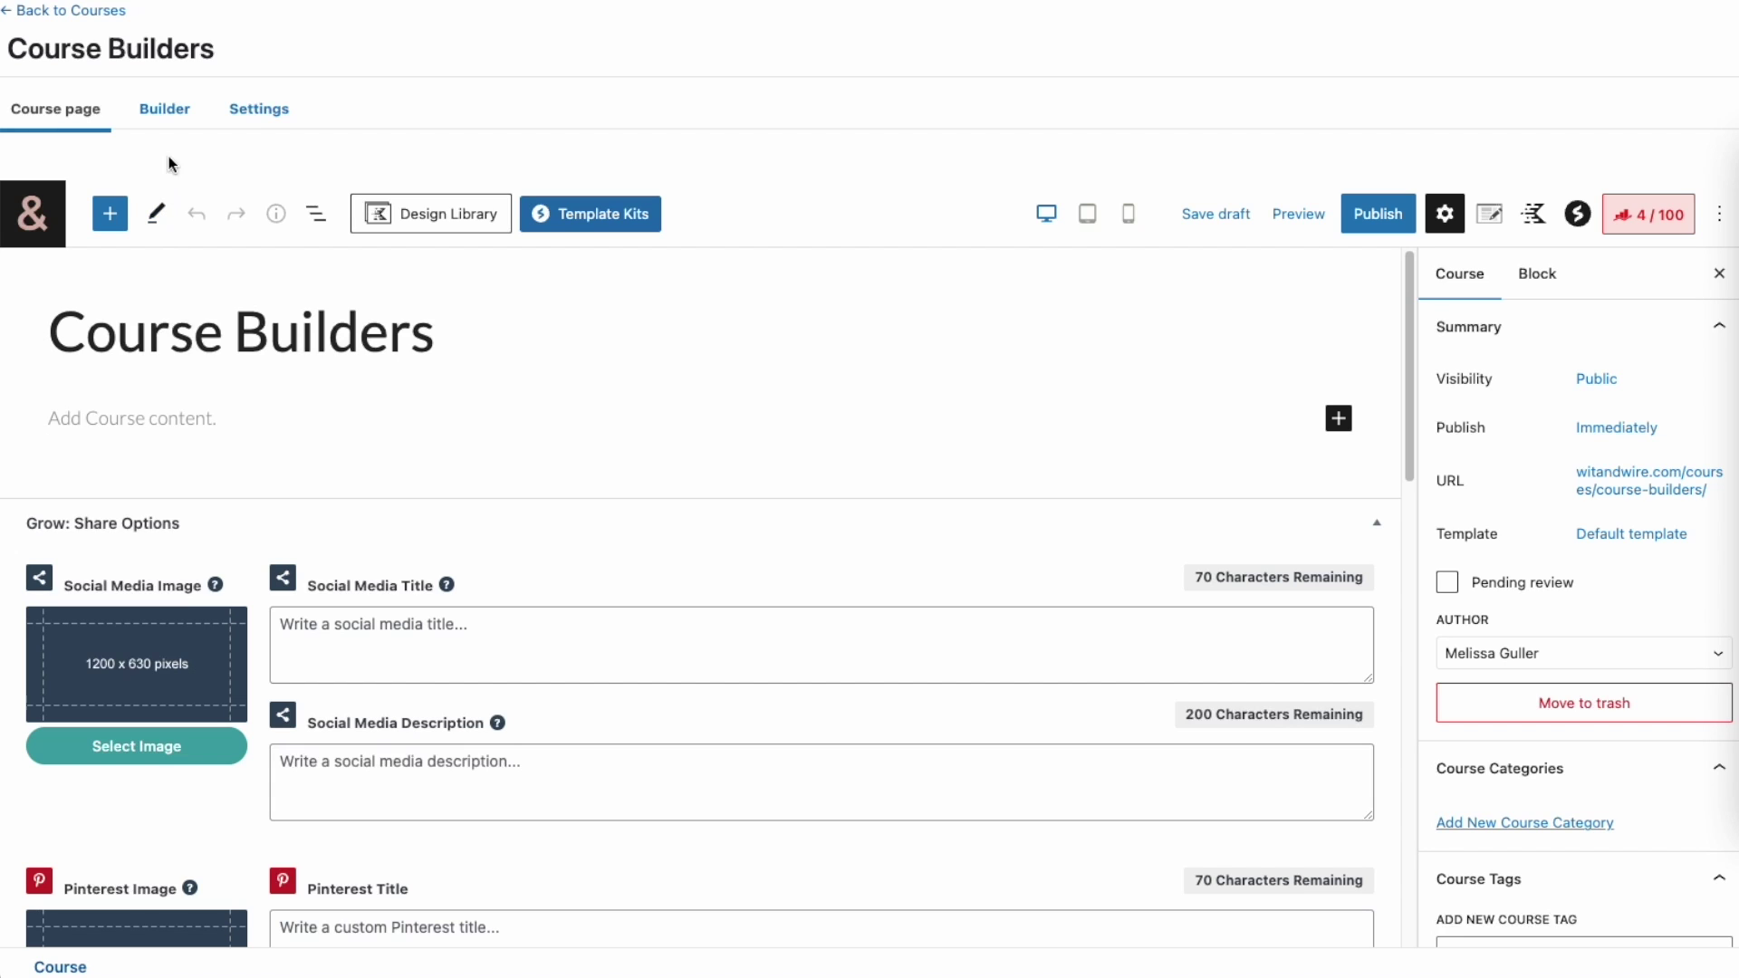
{"action": "left_click", "coordinate": [164, 113]}
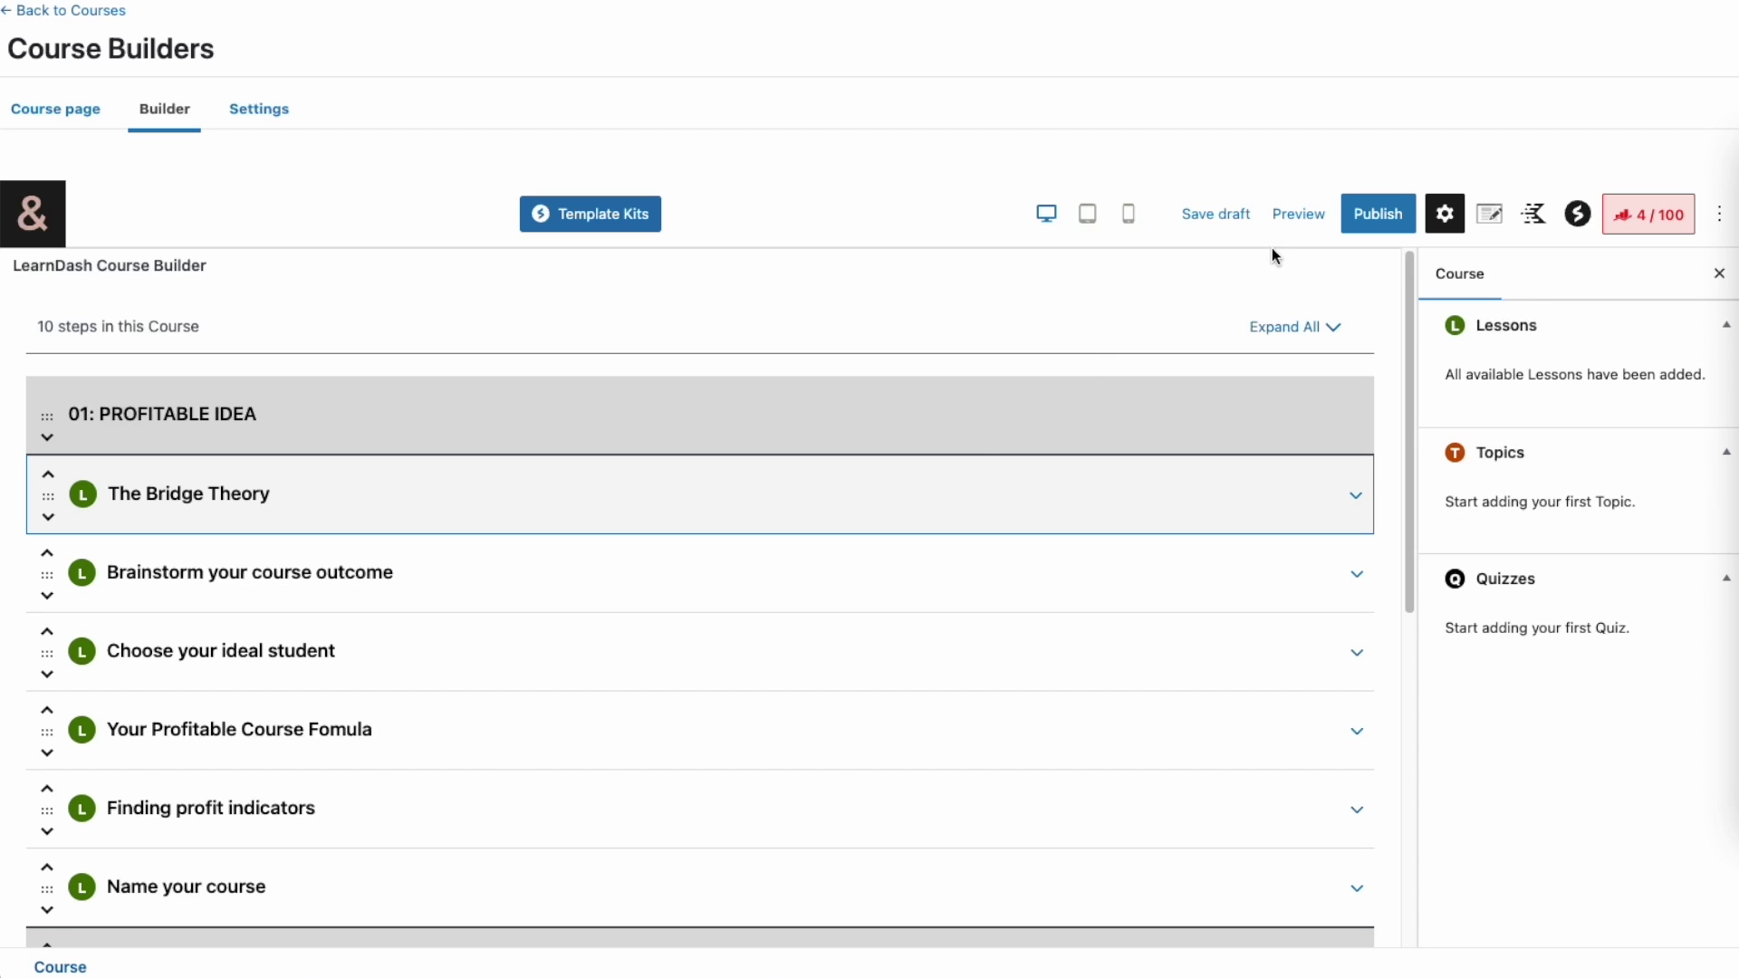
{"action": "left_click", "coordinate": [1297, 215]}
{"action": "left_click", "coordinate": [1157, 417]}
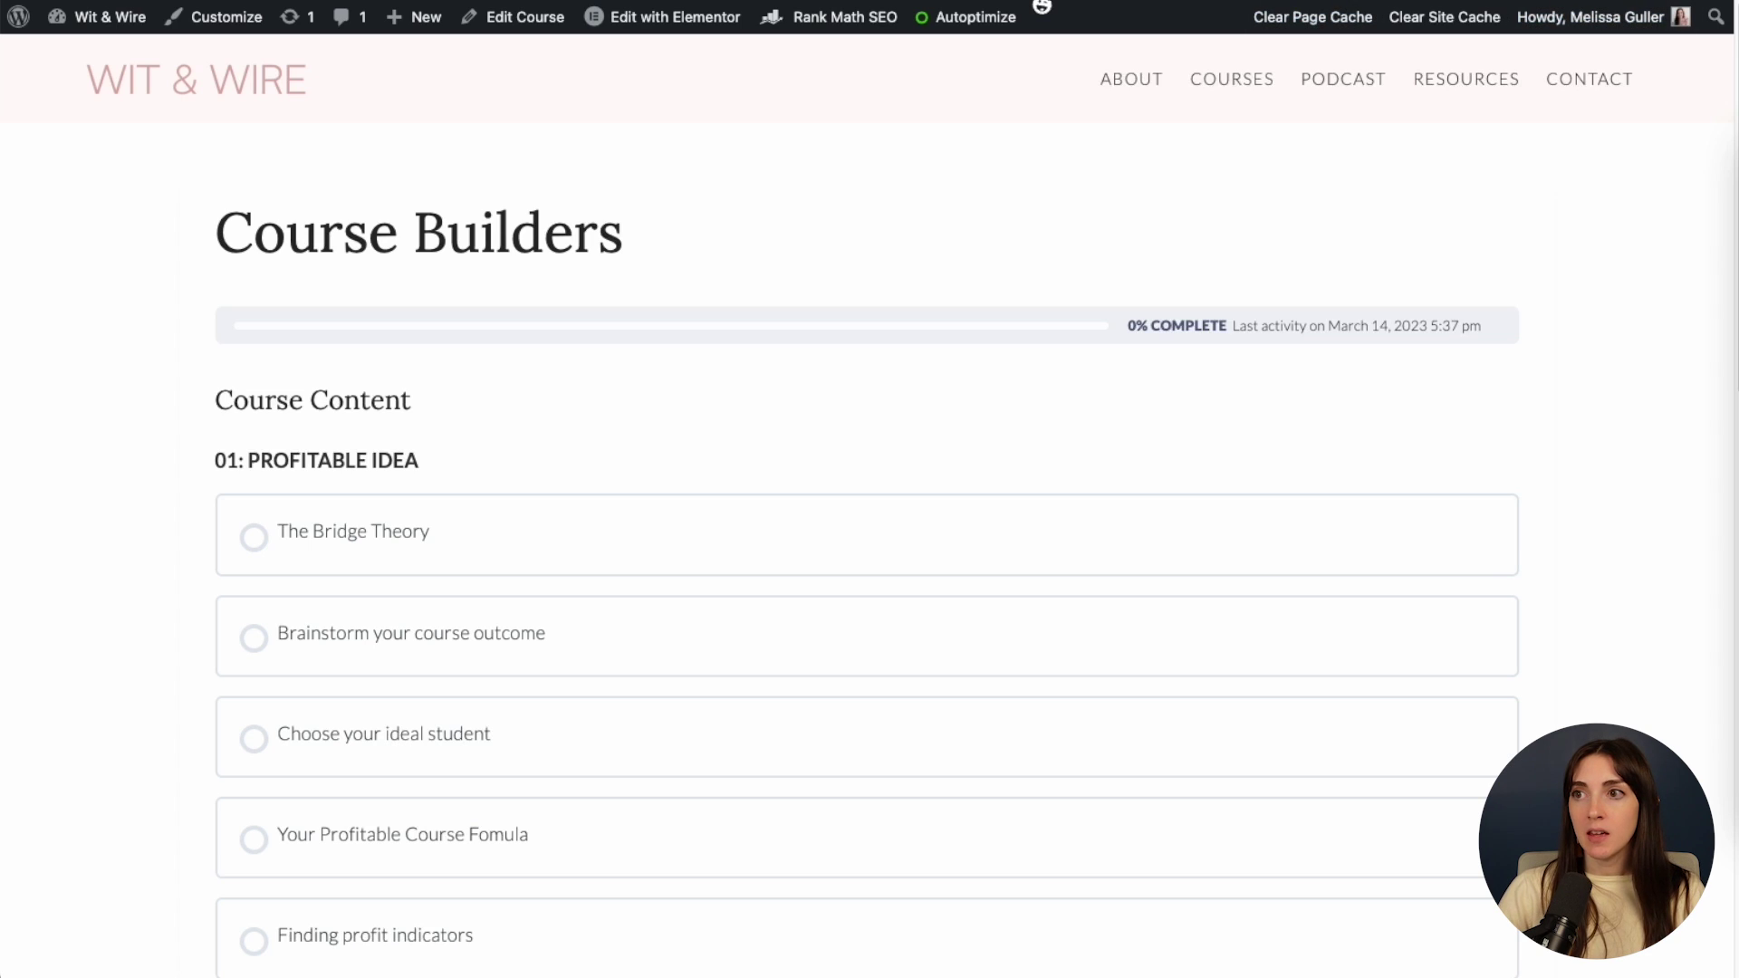
- Examine the previewed Course Builders page from its title and progress bar through the lesson list to the footer
{"action": "left_click_drag", "start_coordinate": [218, 242], "coordinate": [649, 254]}
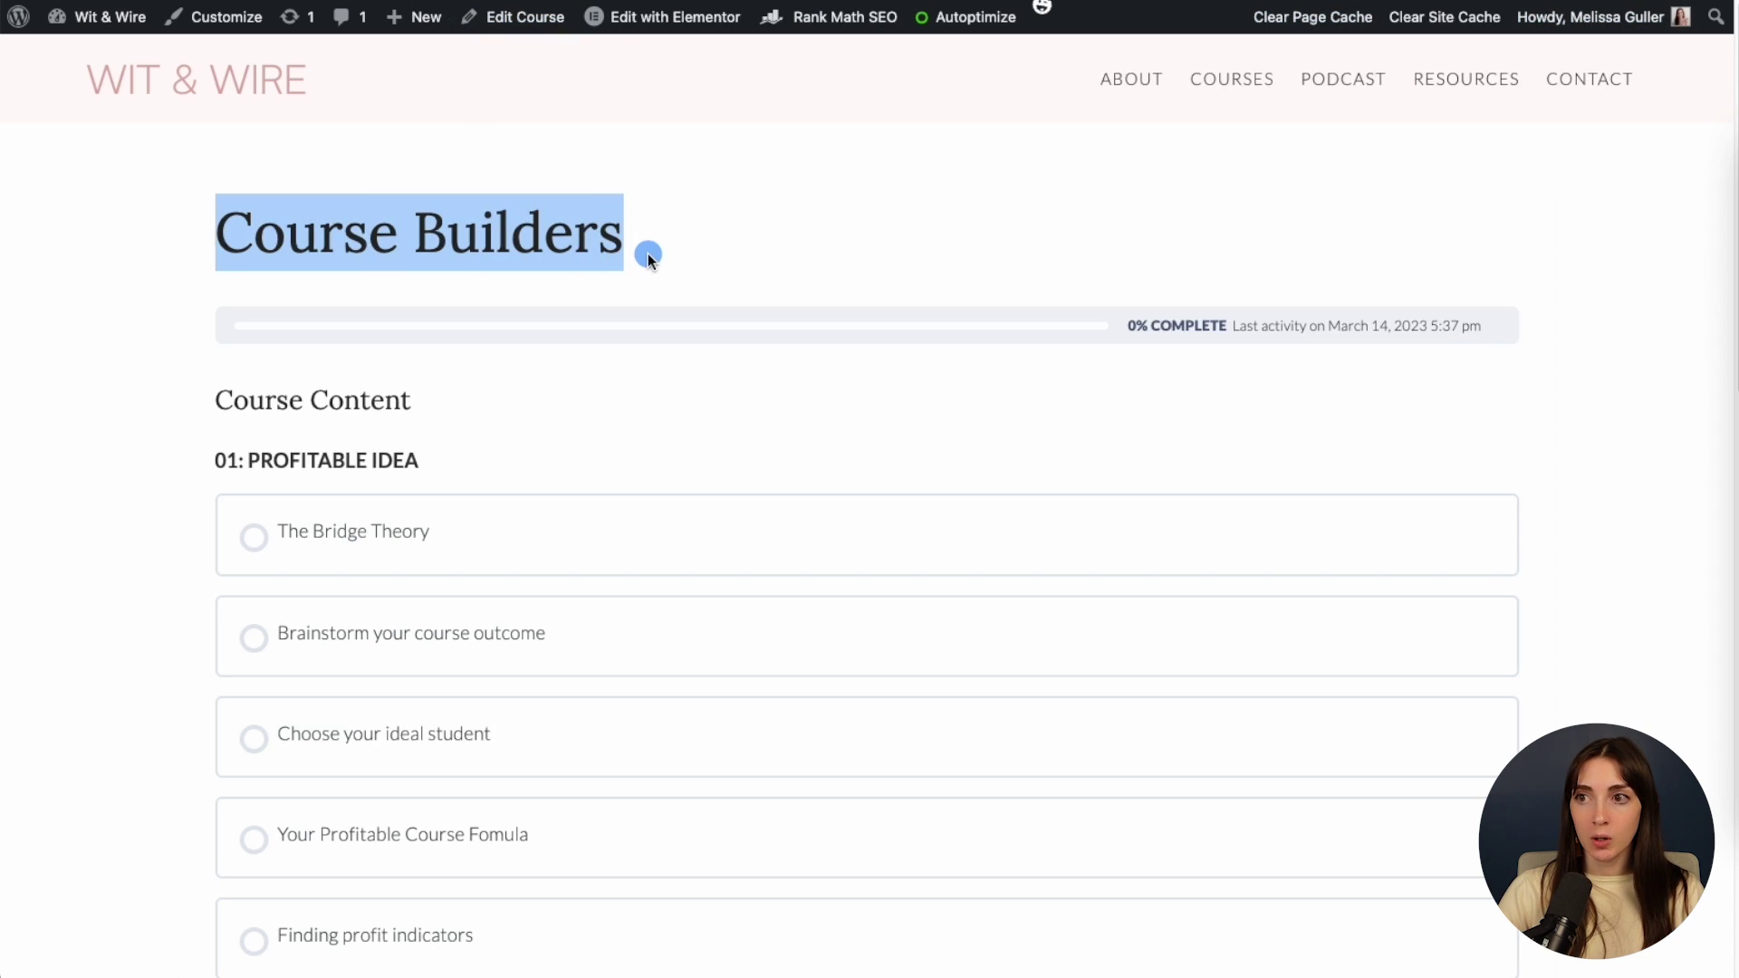
{"action": "scroll", "coordinate": [649, 254], "scroll_direction": "down", "scroll_amount": 5}
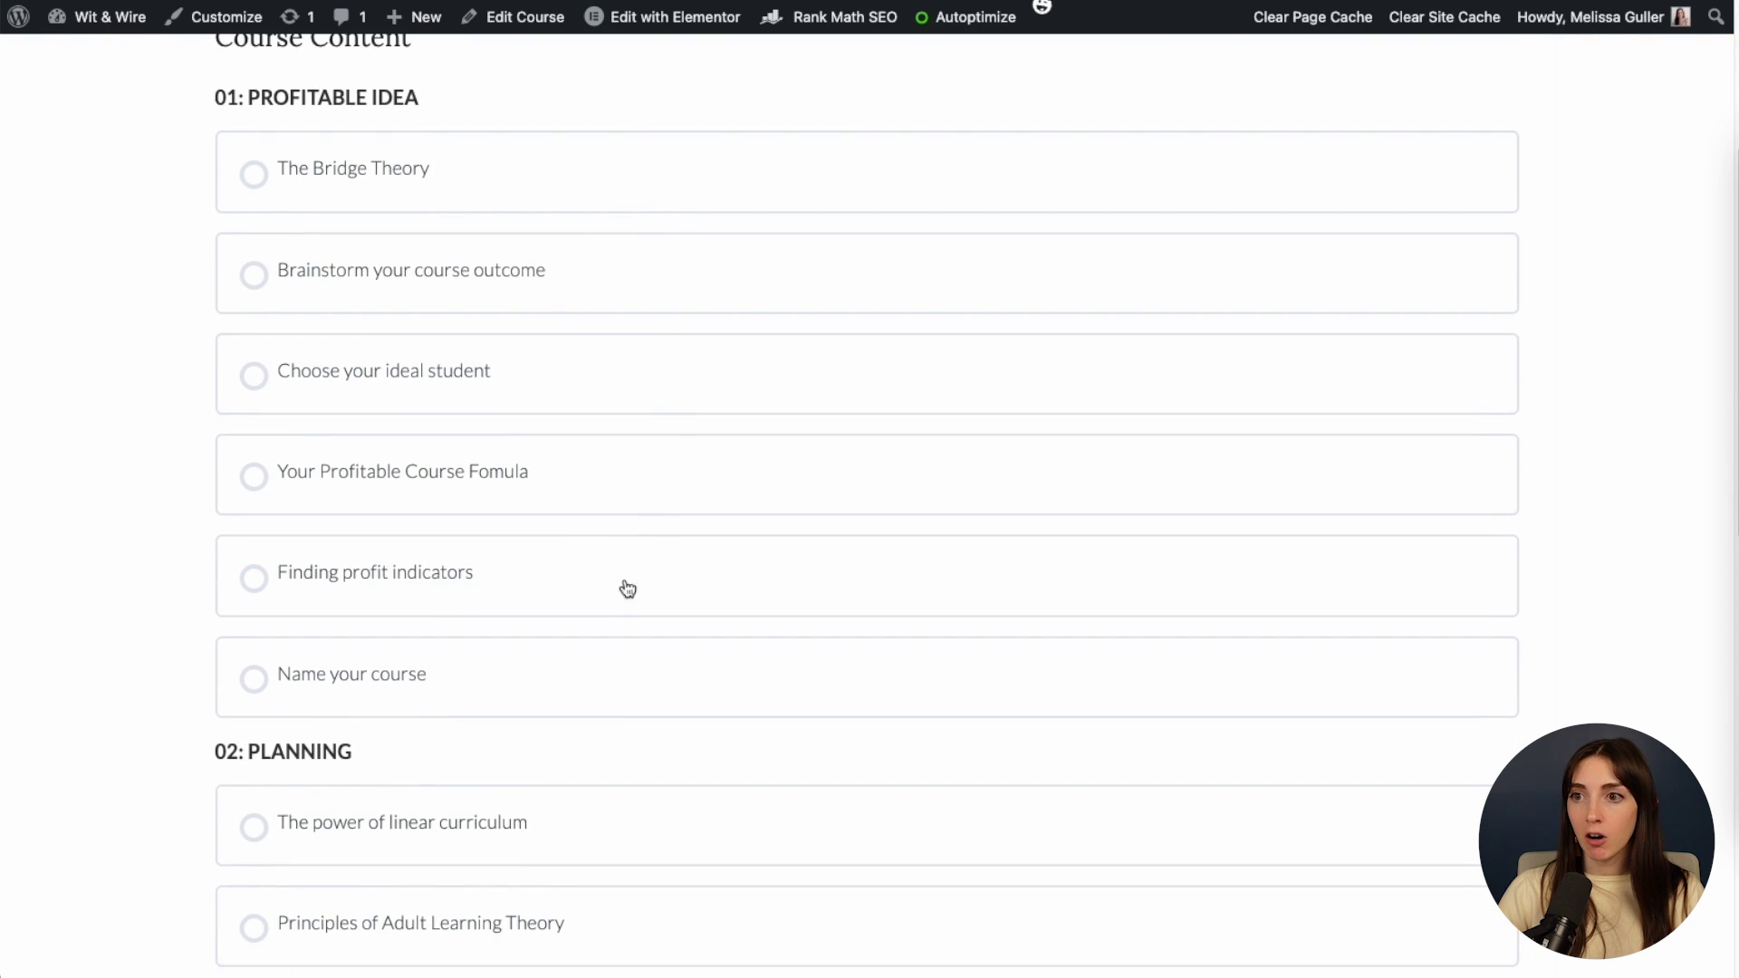
{"action": "scroll", "coordinate": [623, 600], "scroll_direction": "down", "scroll_amount": 12}
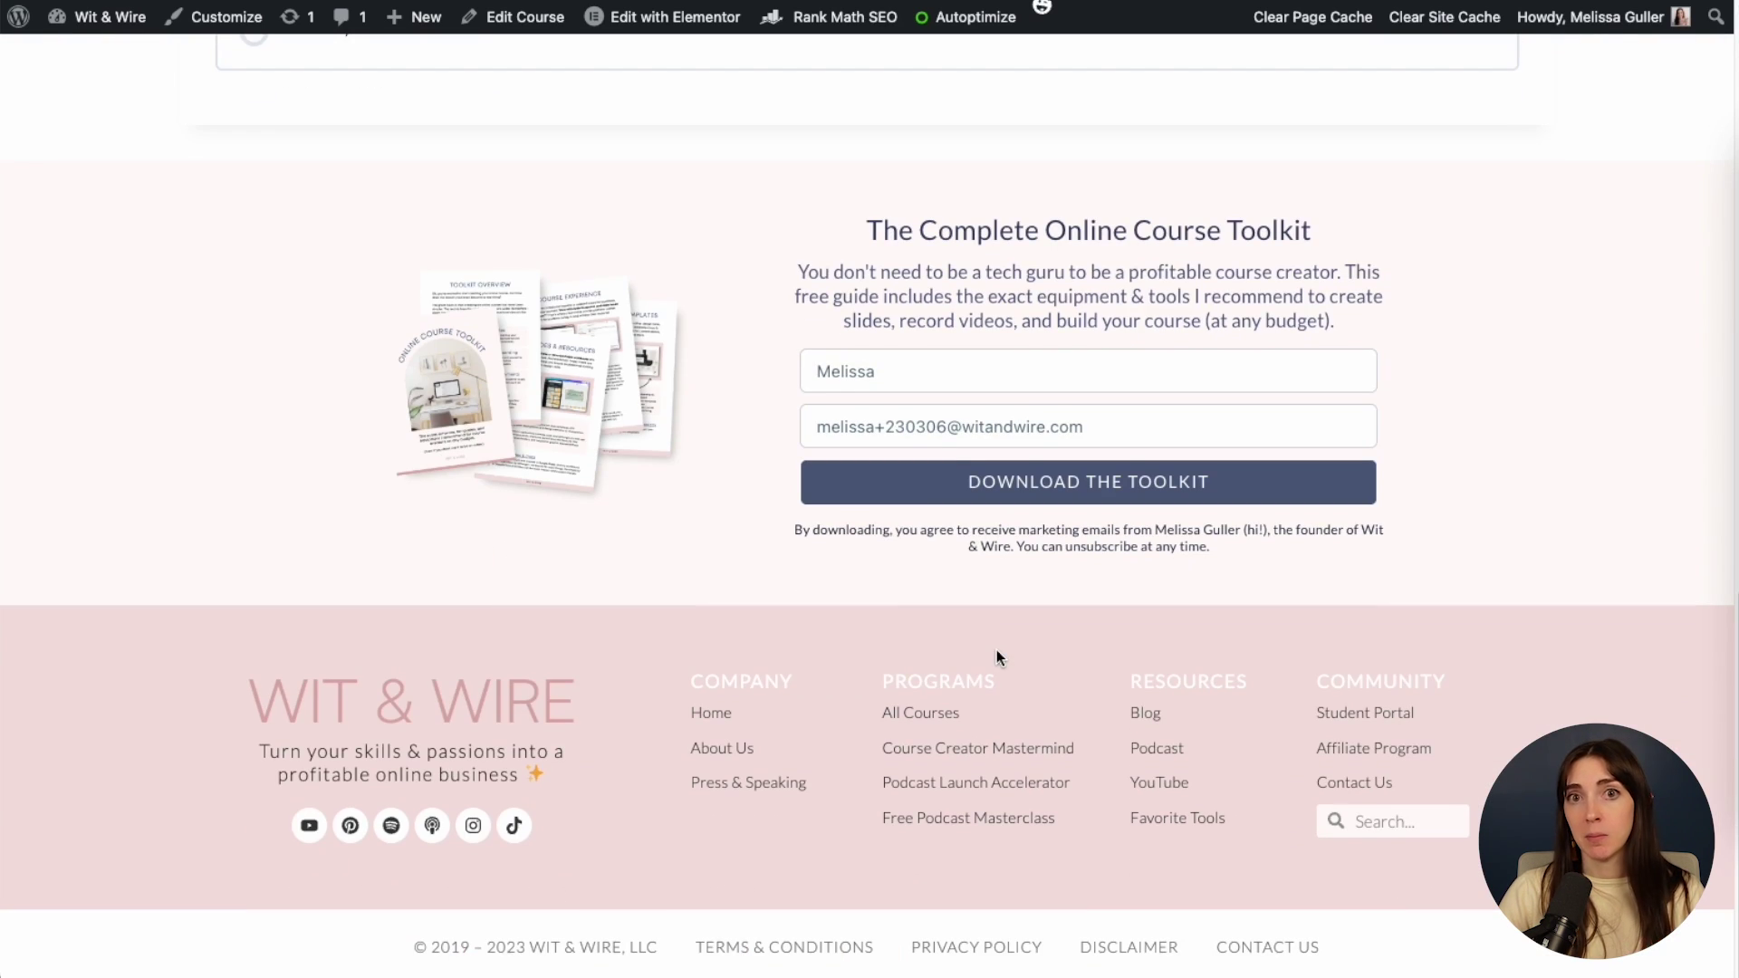
{"action": "key", "text": "Home"}
{"action": "left_click", "coordinate": [1555, 572]}
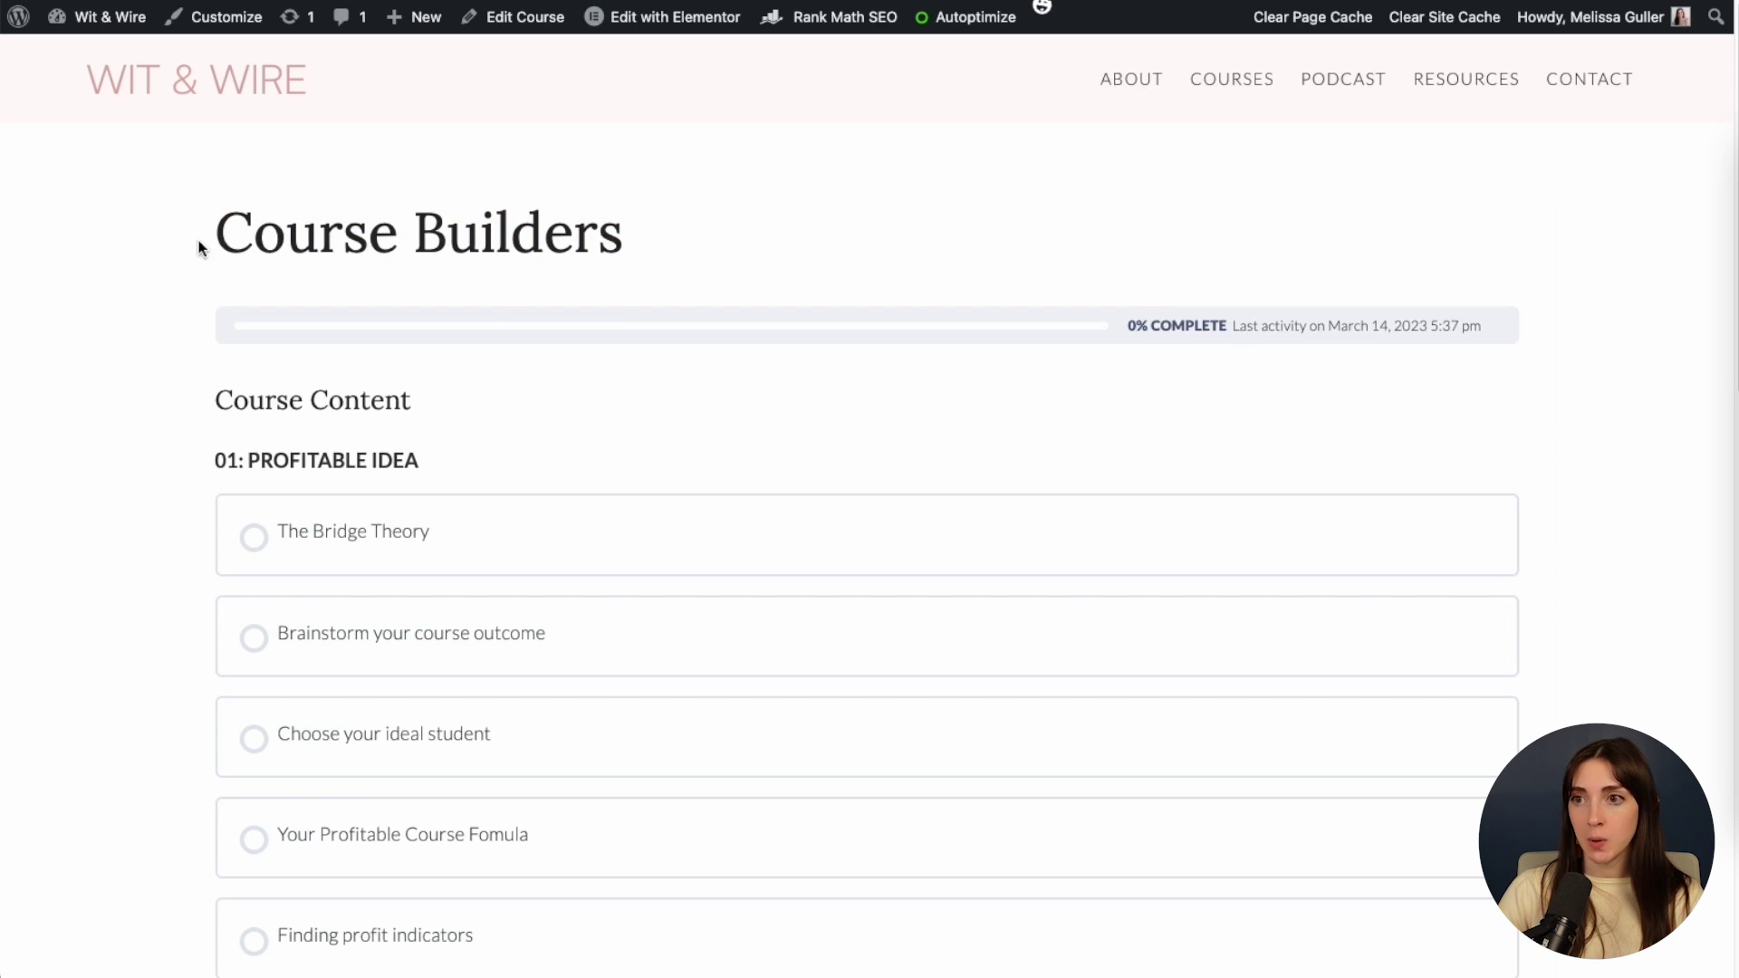
{"action": "left_click_drag", "start_coordinate": [198, 241], "coordinate": [628, 245]}
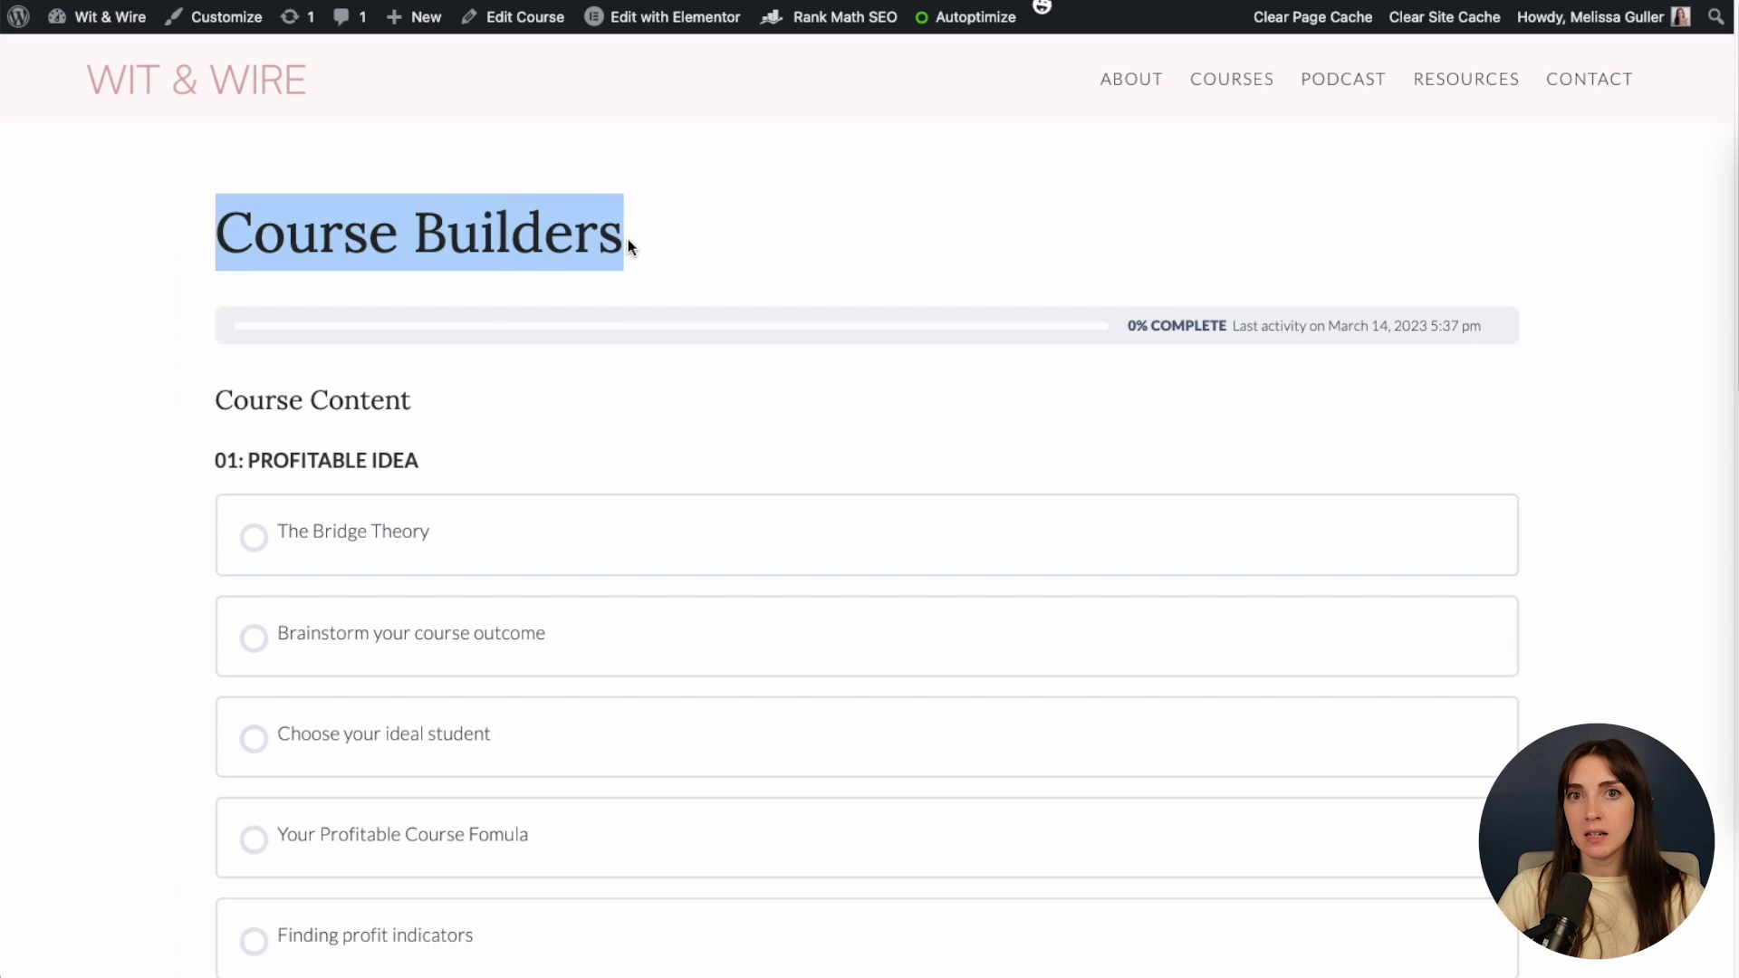
{"action": "left_click", "coordinate": [630, 245]}
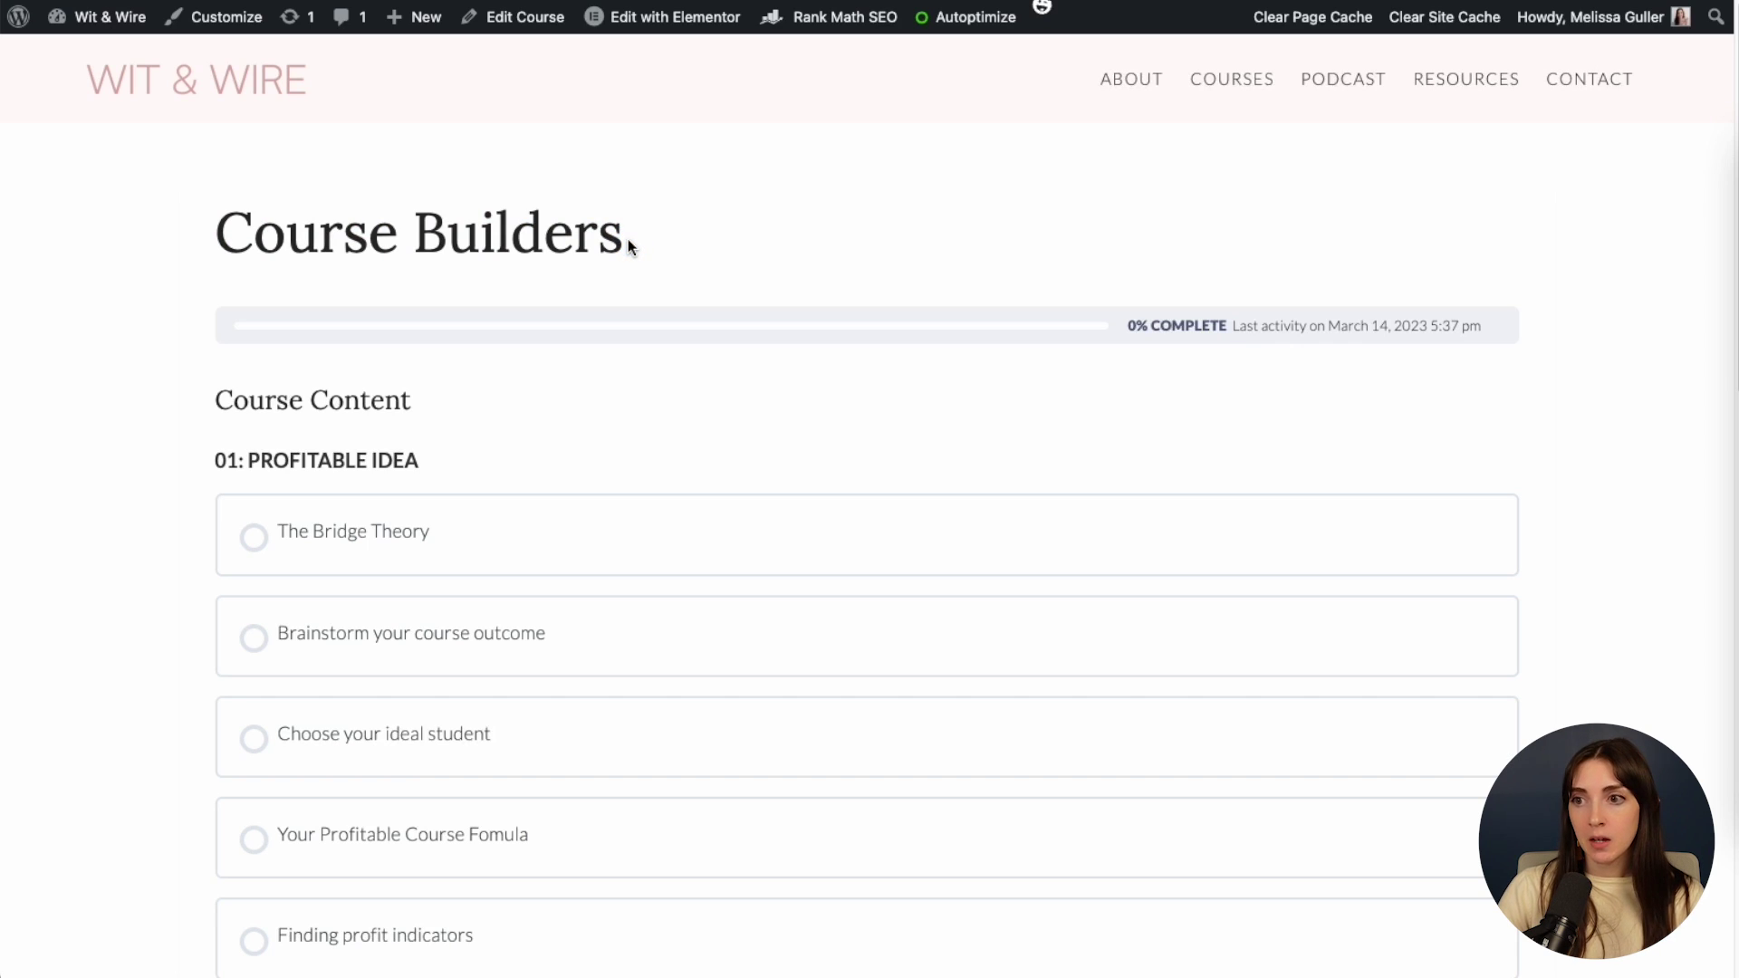
- Open "The Bridge Theory" lesson from the course preview and check its video, text and completion controls
{"action": "left_click", "coordinate": [418, 542]}
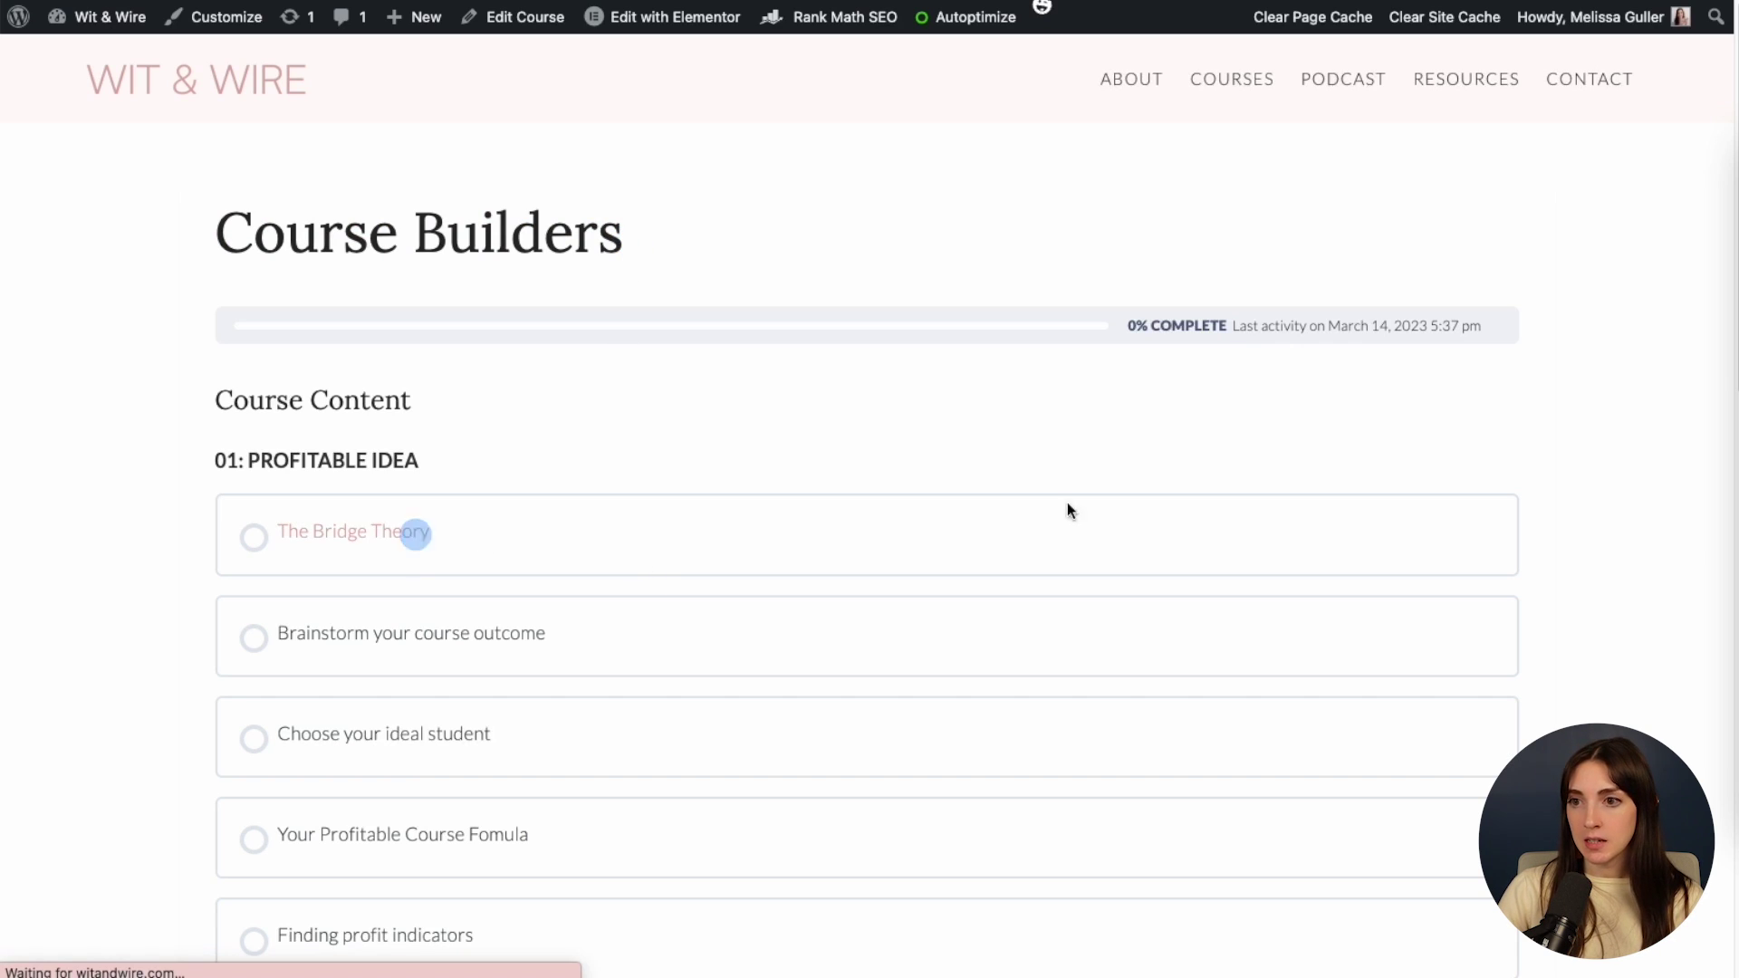
{"action": "left_click_drag", "start_coordinate": [248, 461], "coordinate": [468, 476]}
{"action": "left_click", "coordinate": [468, 475]}
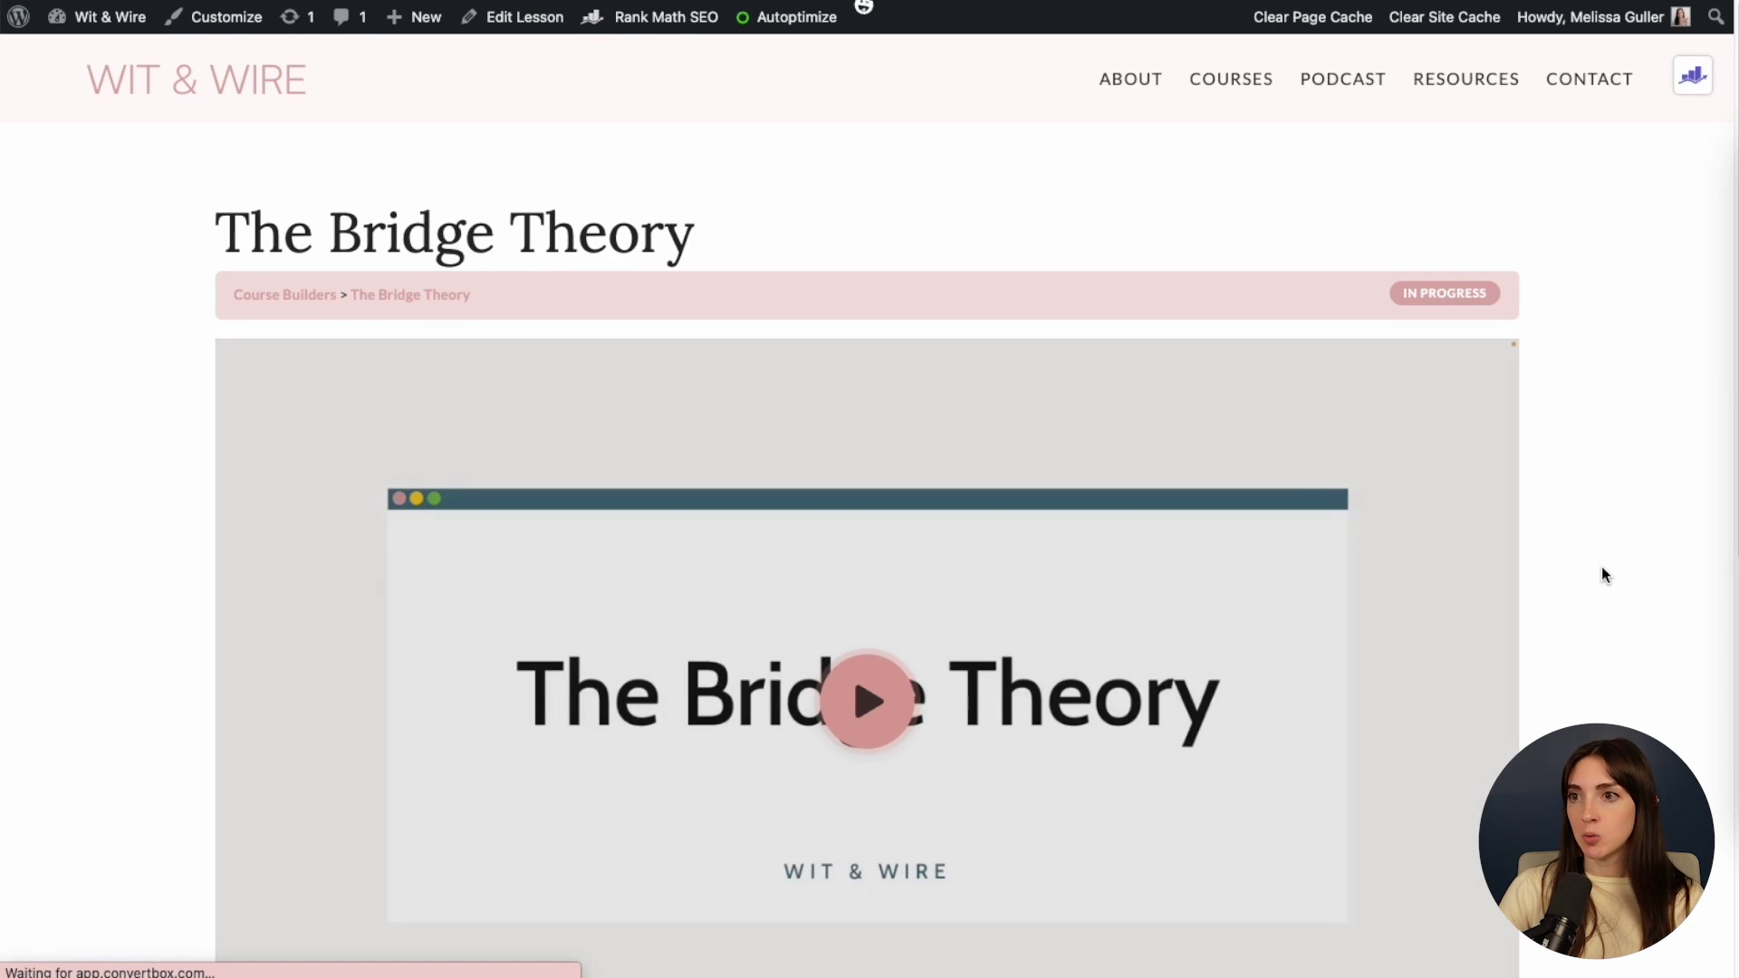
{"action": "scroll", "coordinate": [1601, 567], "scroll_direction": "down", "scroll_amount": 2}
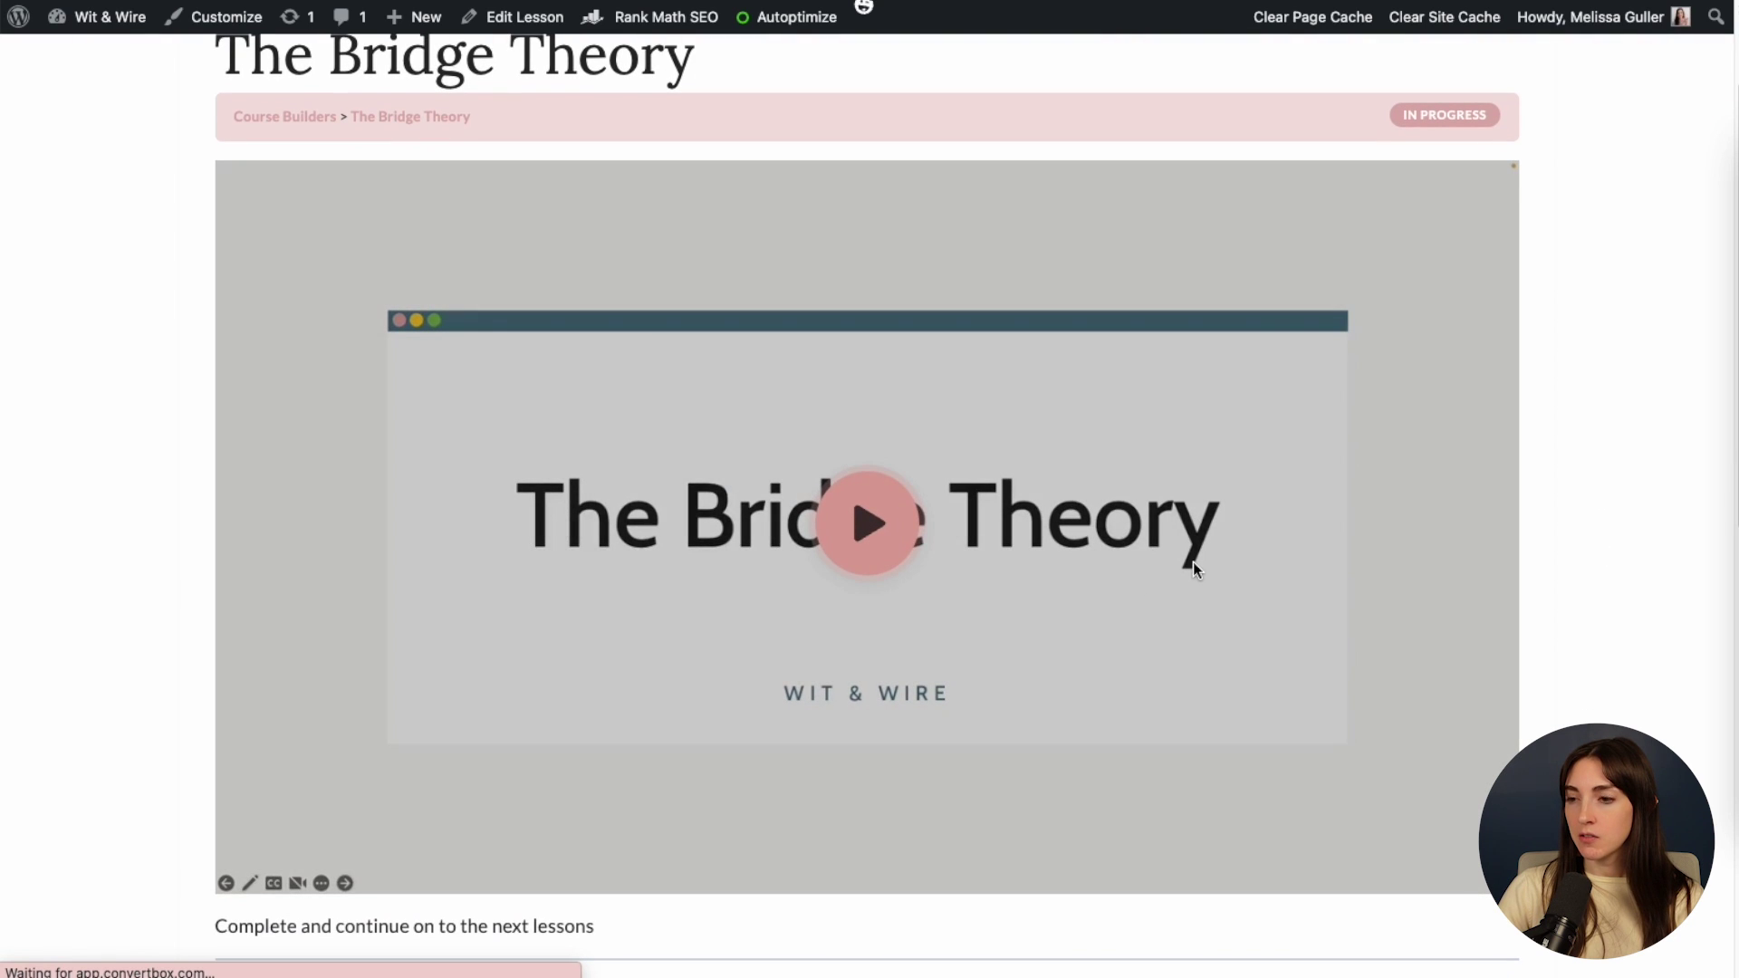
{"action": "scroll", "coordinate": [1188, 564], "scroll_direction": "down", "scroll_amount": 1}
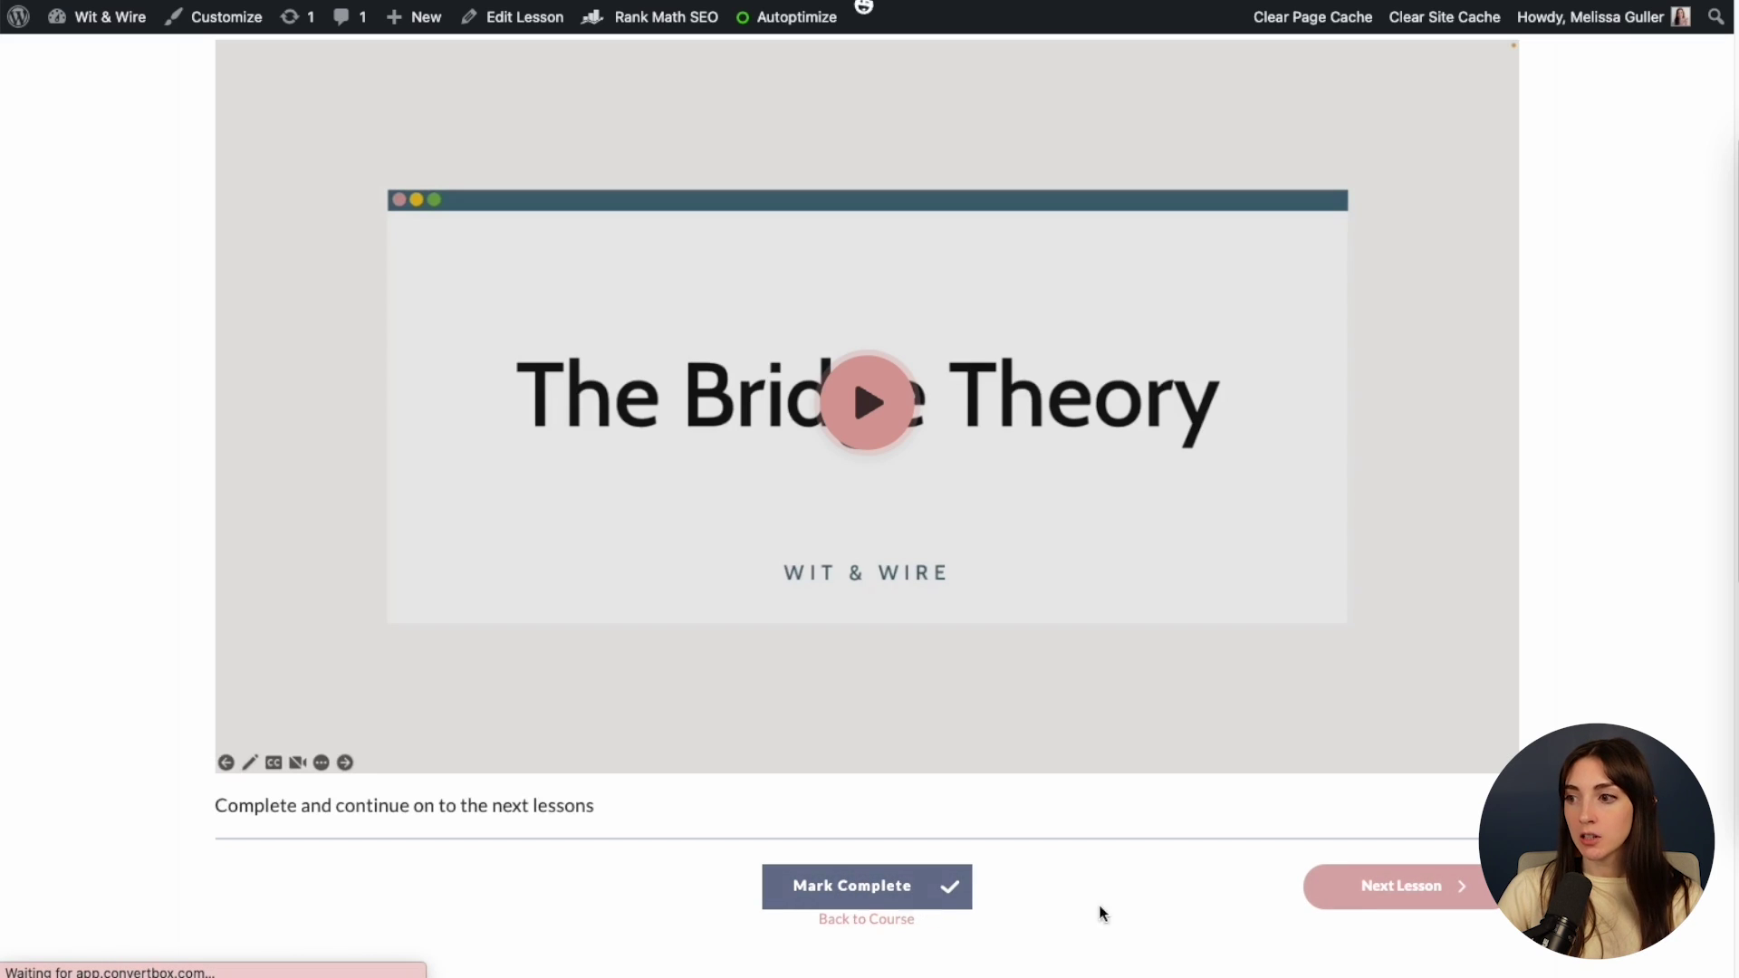
- Go on to the "Brainstorm your course outcome" lesson and compare its video and exercise text with its attached materials
{"action": "left_click", "coordinate": [1354, 909]}
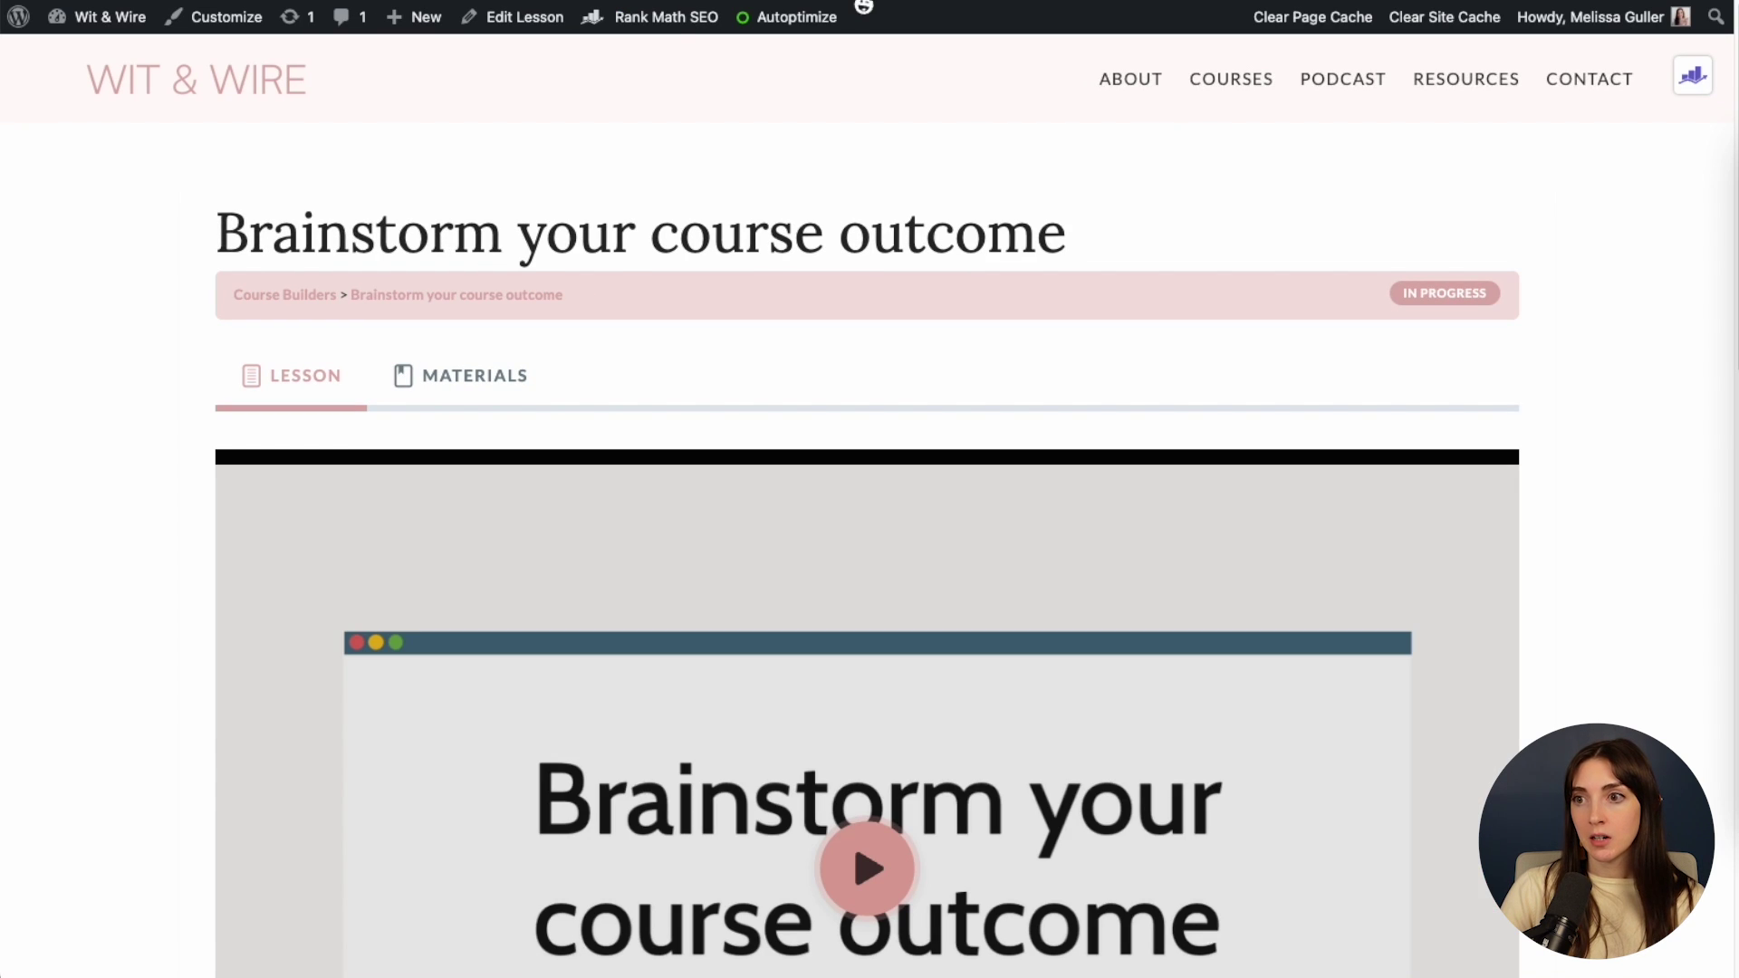
{"action": "scroll", "coordinate": [1242, 544], "scroll_direction": "down", "scroll_amount": 6}
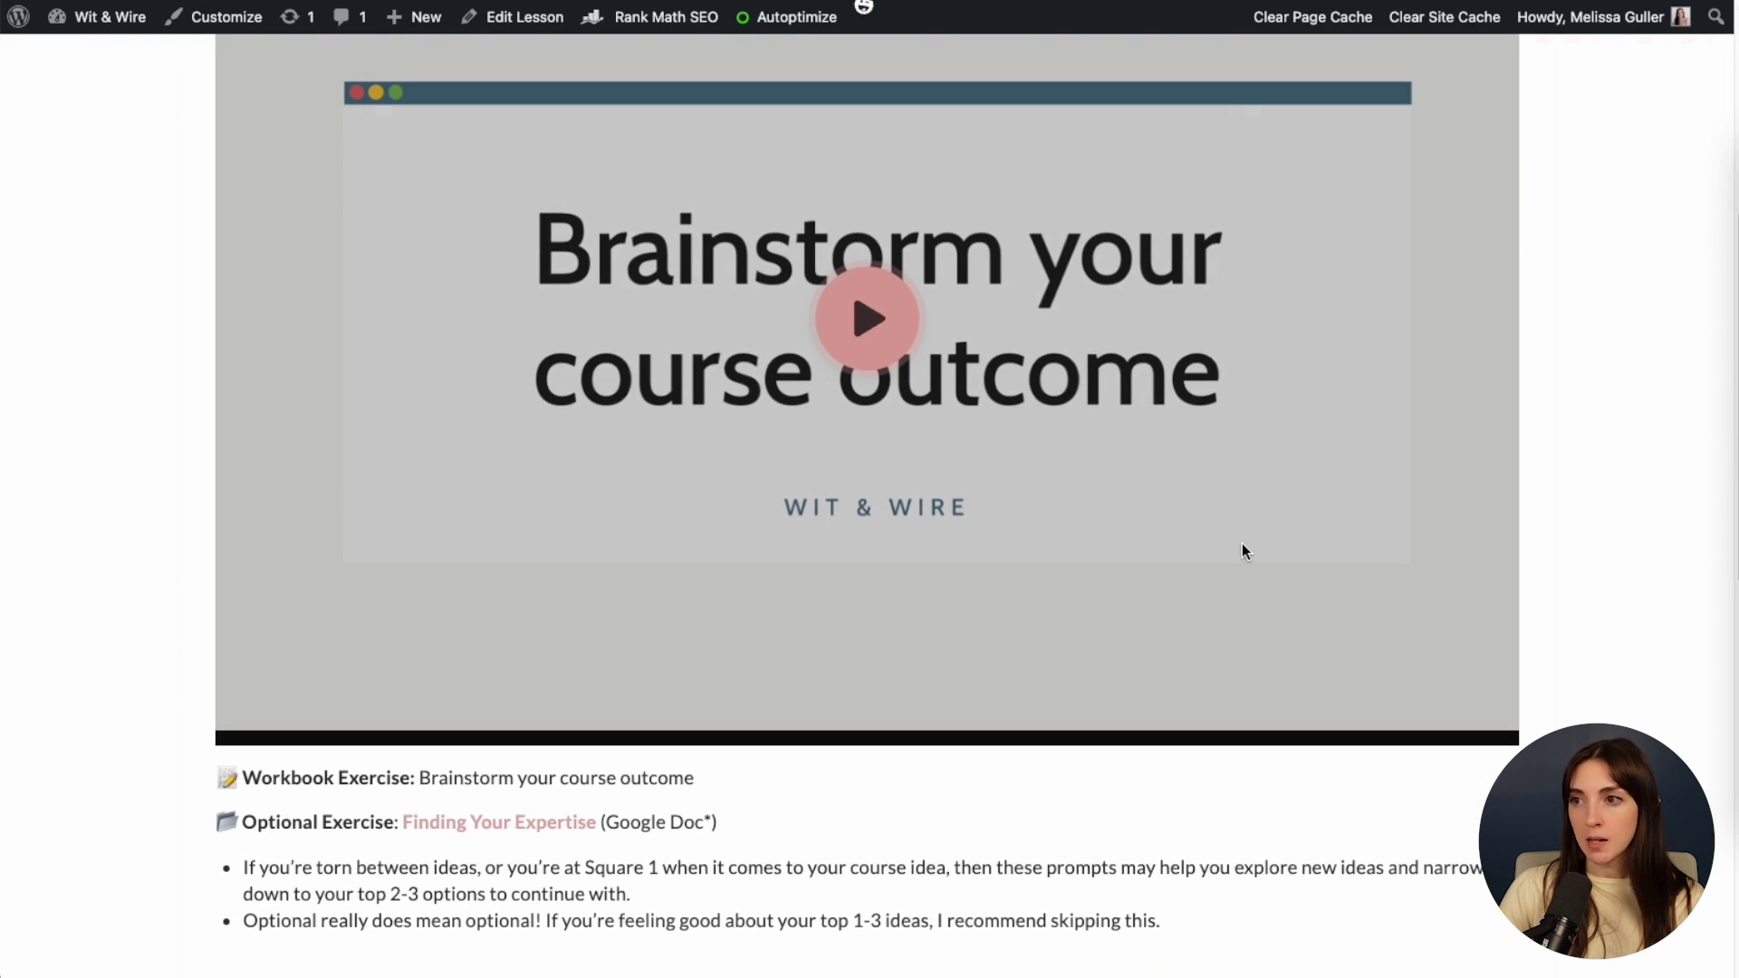
{"action": "scroll", "coordinate": [904, 503], "scroll_direction": "down", "scroll_amount": 2}
{"action": "scroll", "coordinate": [645, 543], "scroll_direction": "up", "scroll_amount": 8}
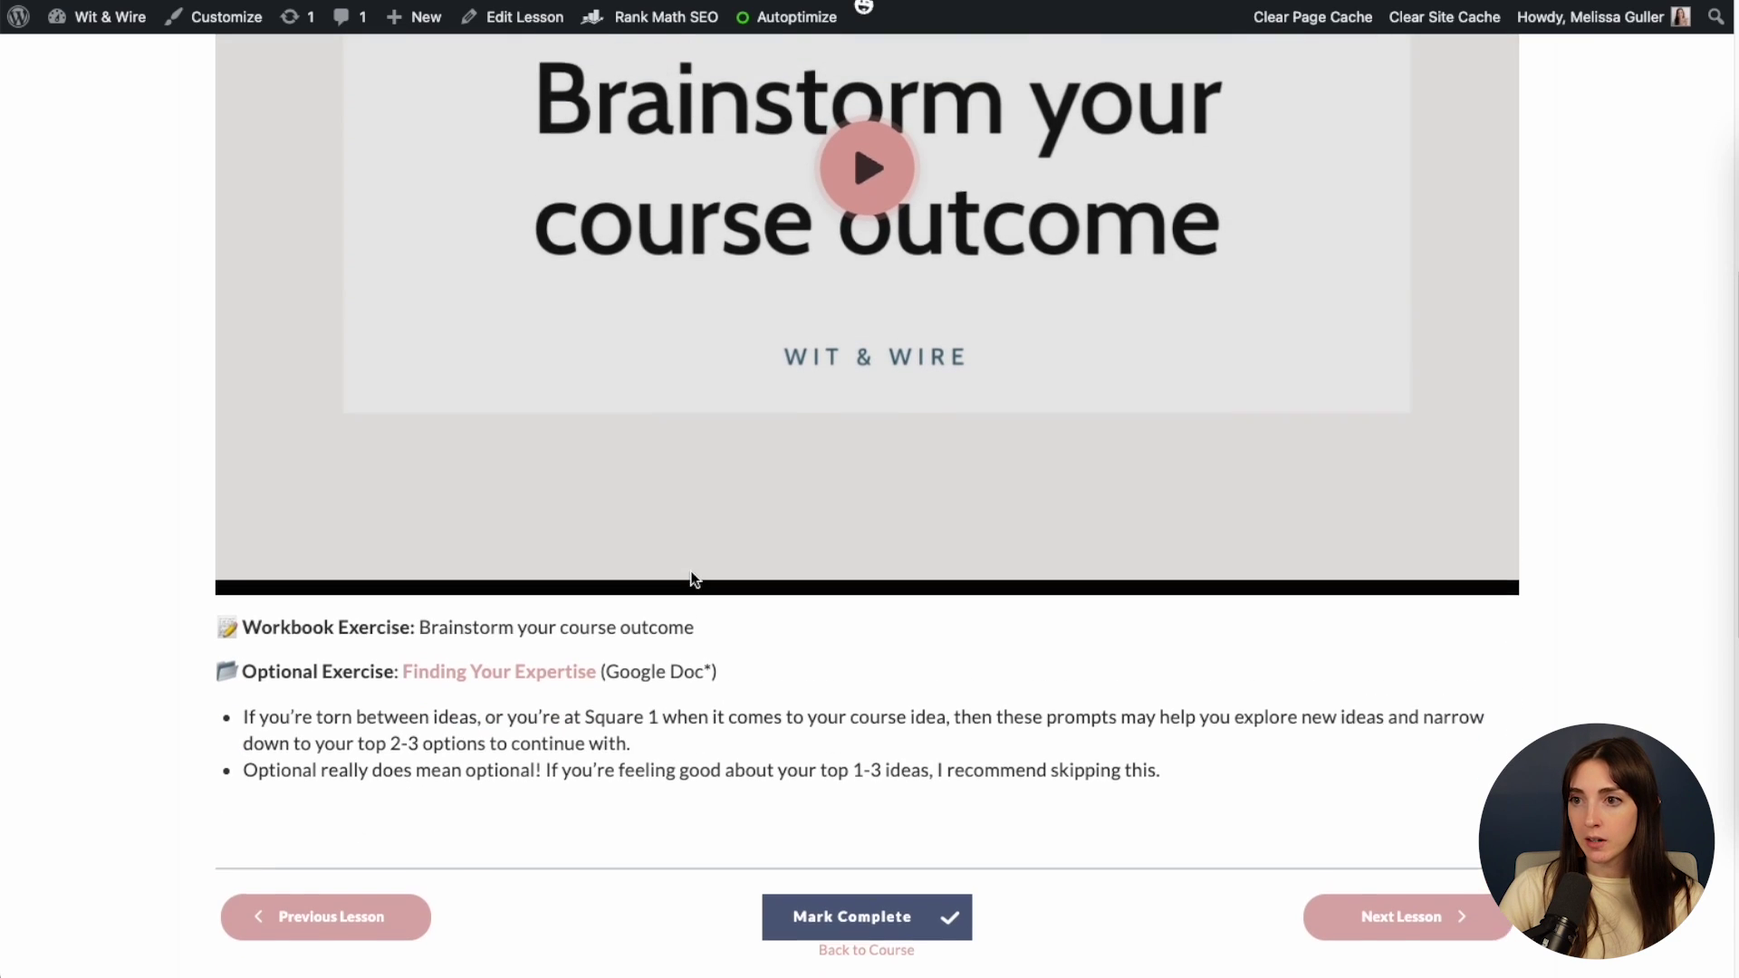
{"action": "left_click", "coordinate": [508, 391]}
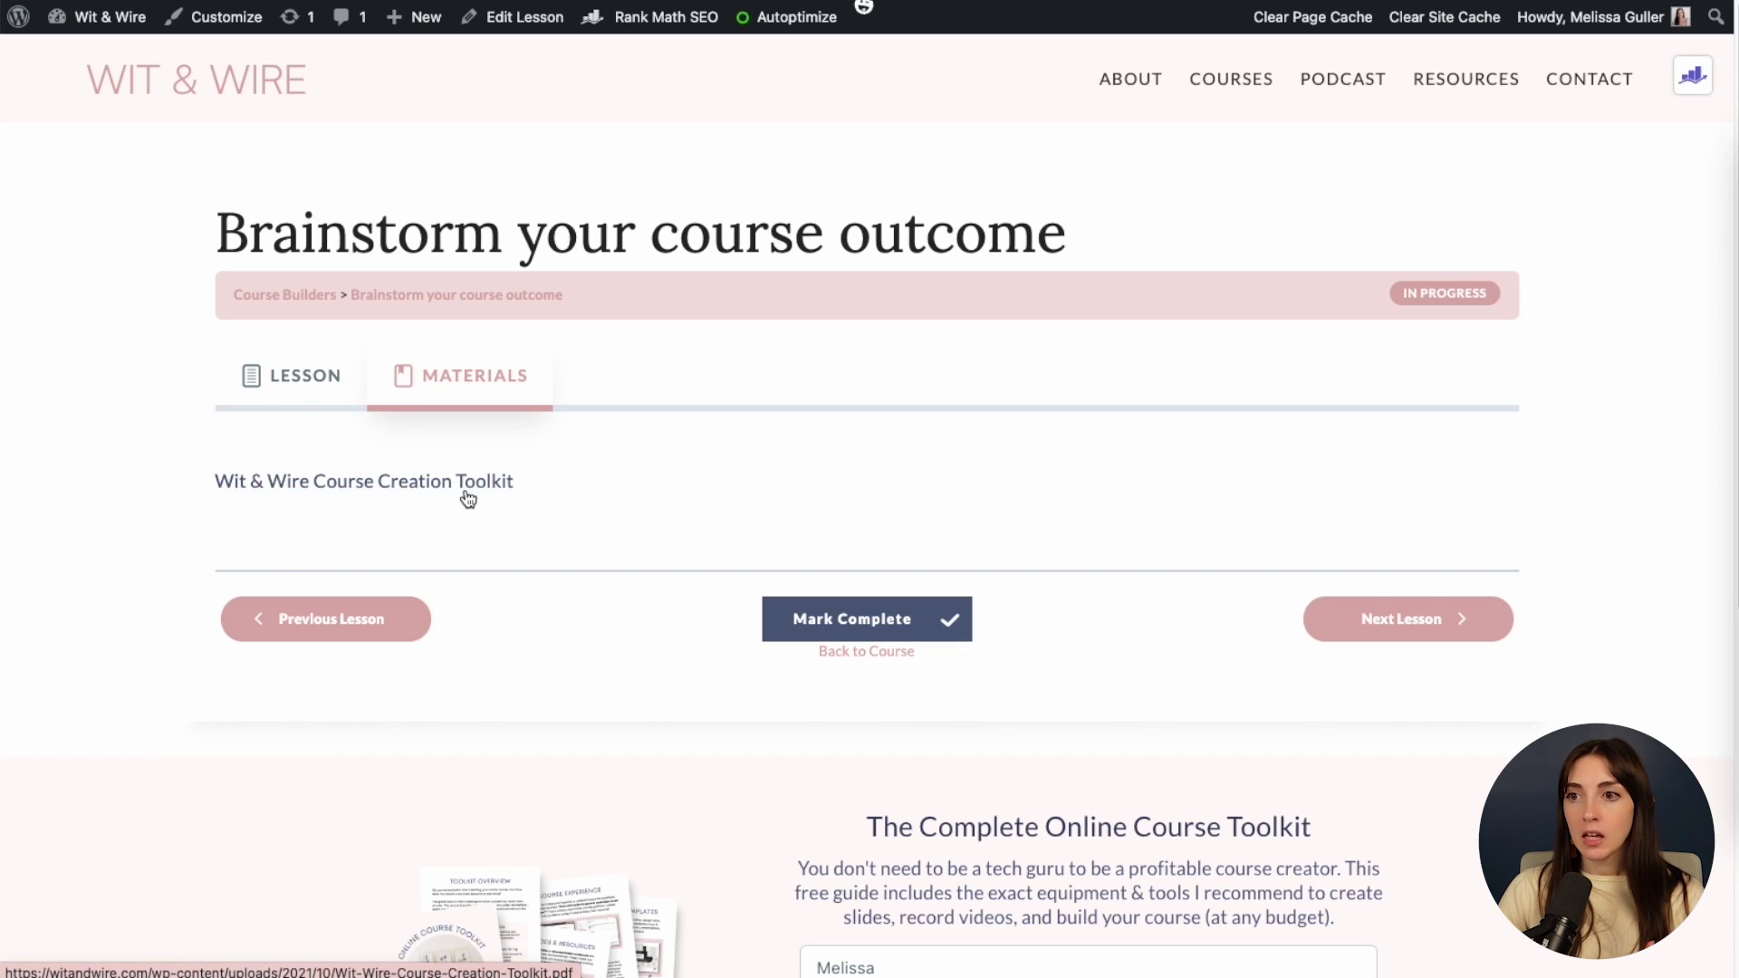
{"action": "left_click", "coordinate": [322, 376]}
{"action": "scroll", "coordinate": [717, 510], "scroll_direction": "down", "scroll_amount": 8}
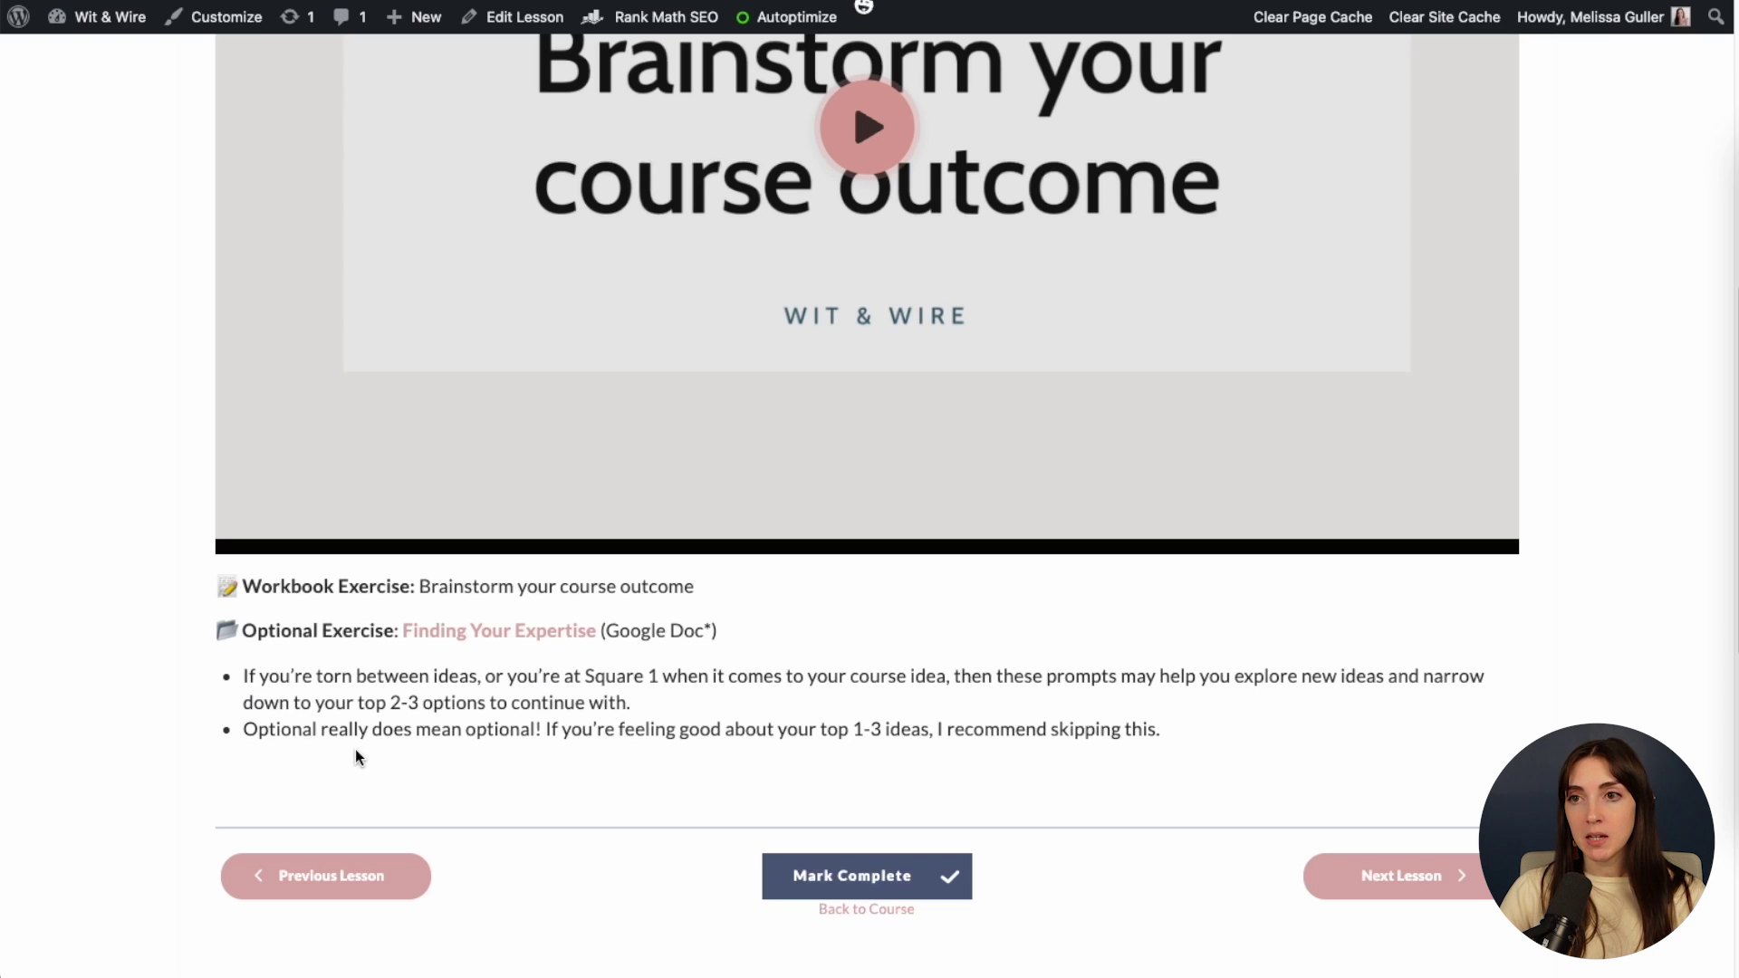
{"action": "scroll", "coordinate": [355, 748], "scroll_direction": "up", "scroll_amount": 8}
{"action": "left_click", "coordinate": [462, 376]}
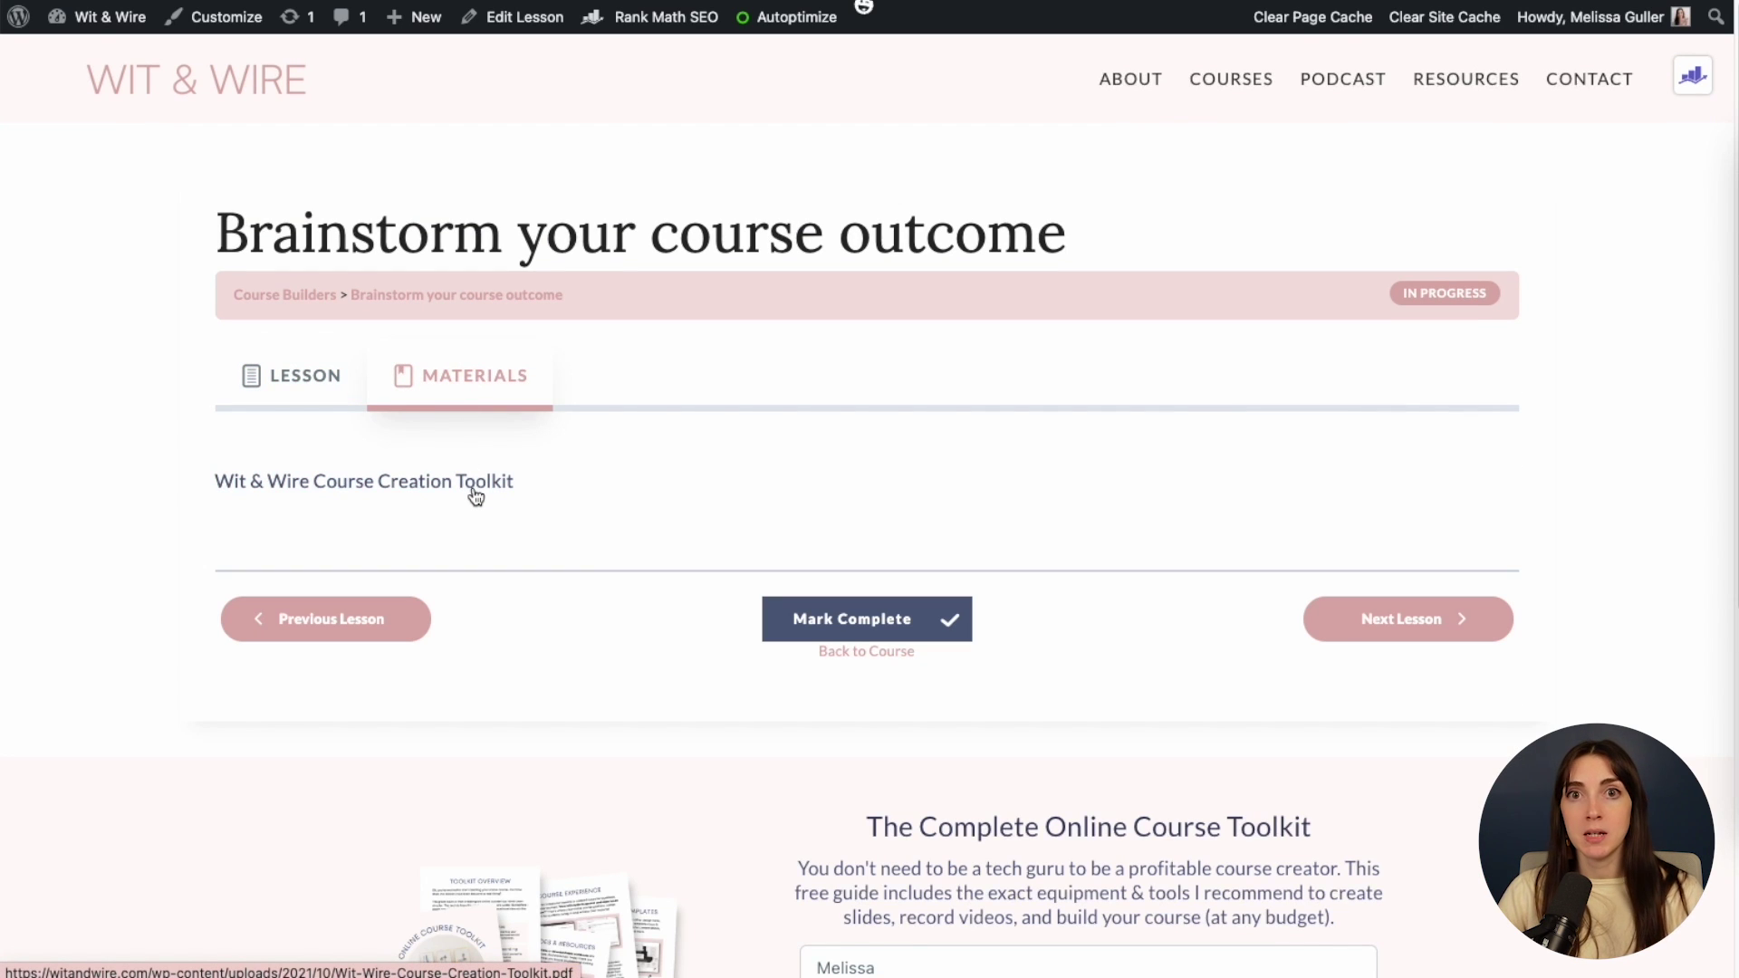
{"action": "left_click", "coordinate": [313, 373]}
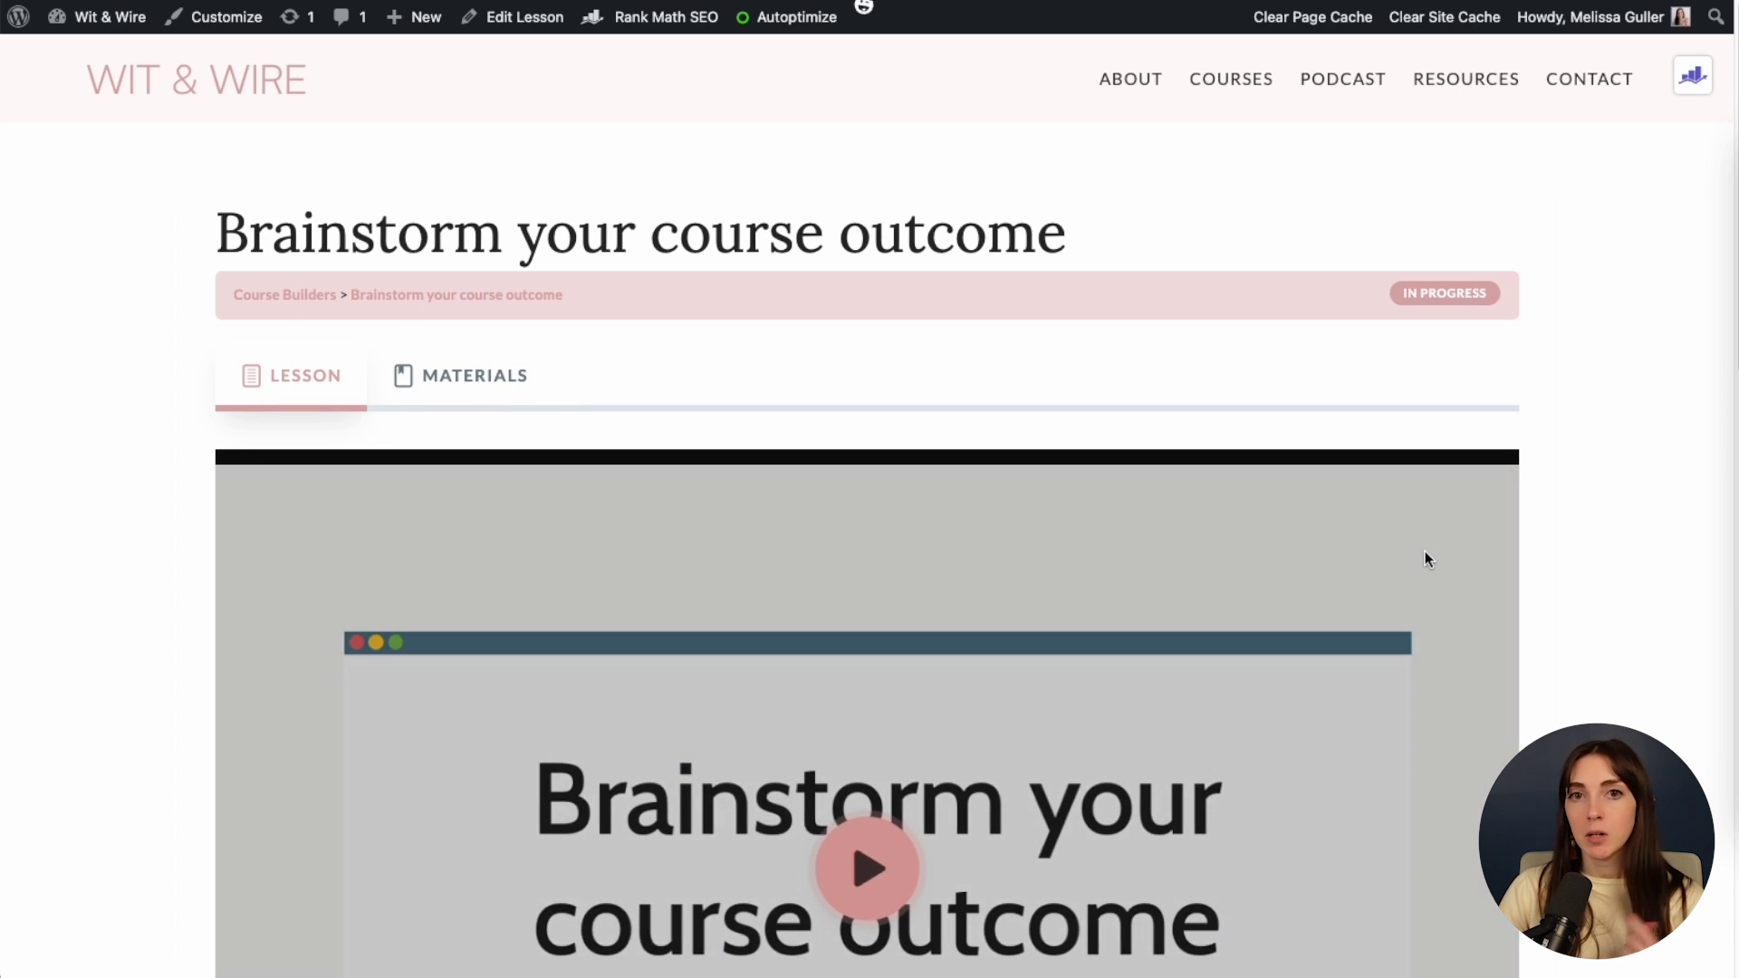
{"action": "scroll", "coordinate": [1525, 568], "scroll_direction": "down", "scroll_amount": 7}
{"action": "scroll", "coordinate": [1525, 572], "scroll_direction": "down", "scroll_amount": 4}
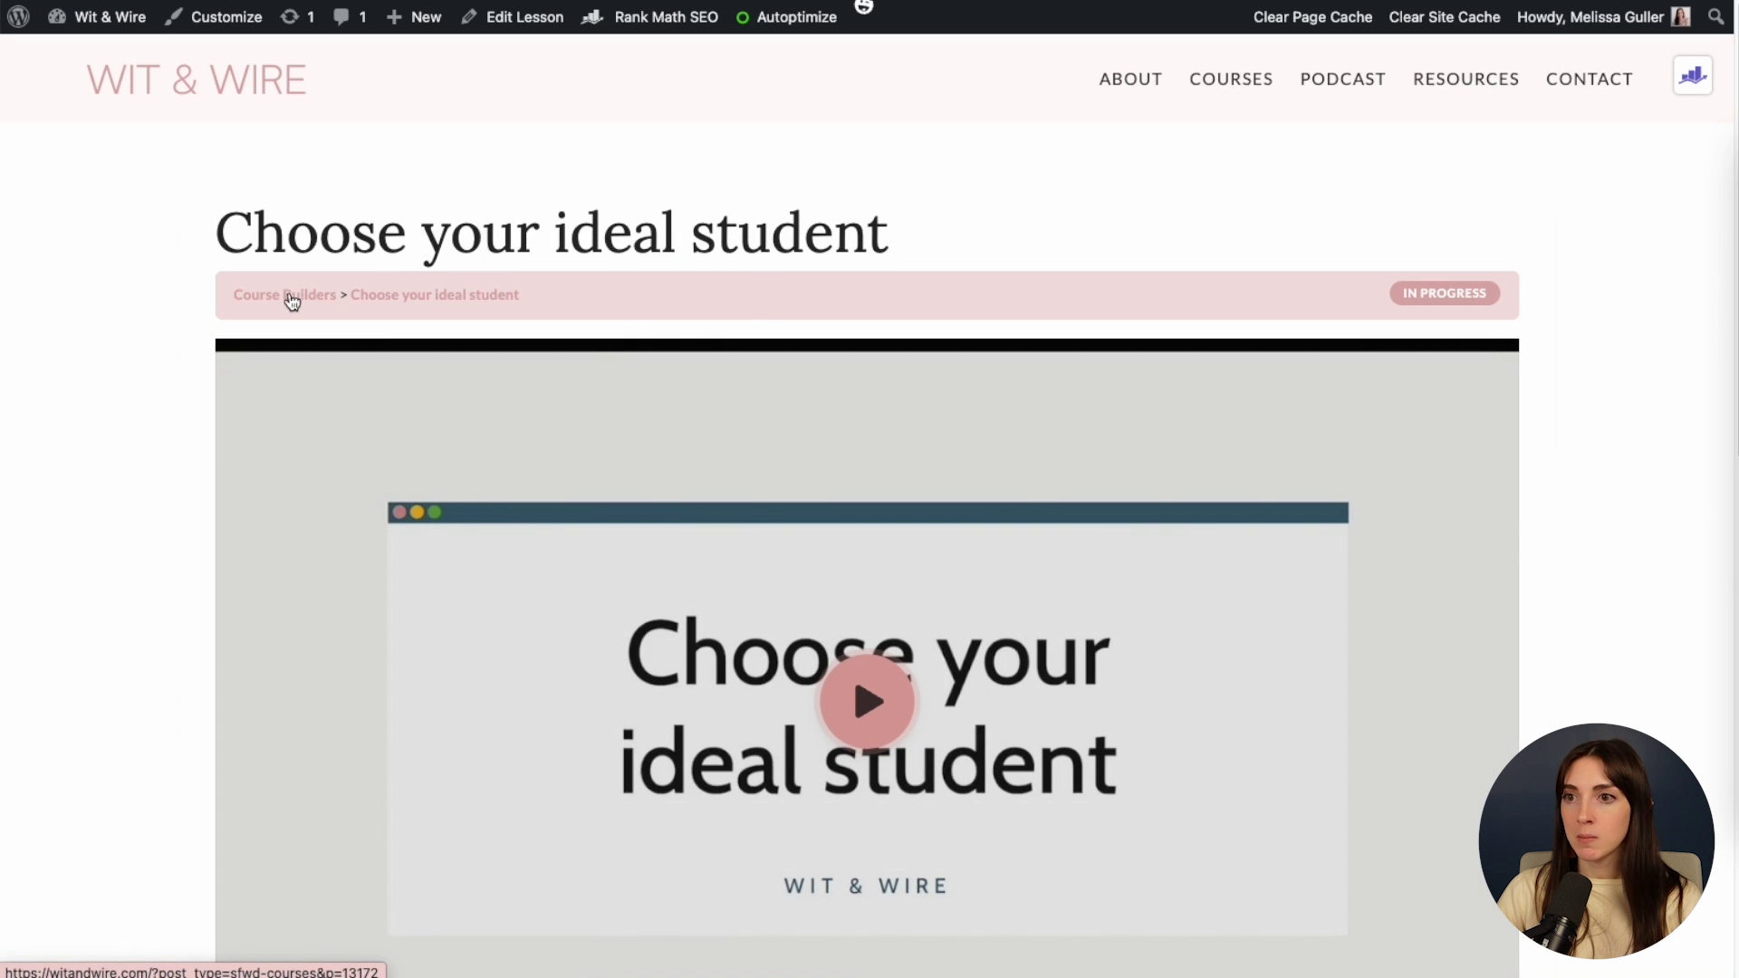
- Return from the "Choose your ideal student" lesson to the Course Builders overview page and check its title
{"action": "left_click", "coordinate": [309, 298]}
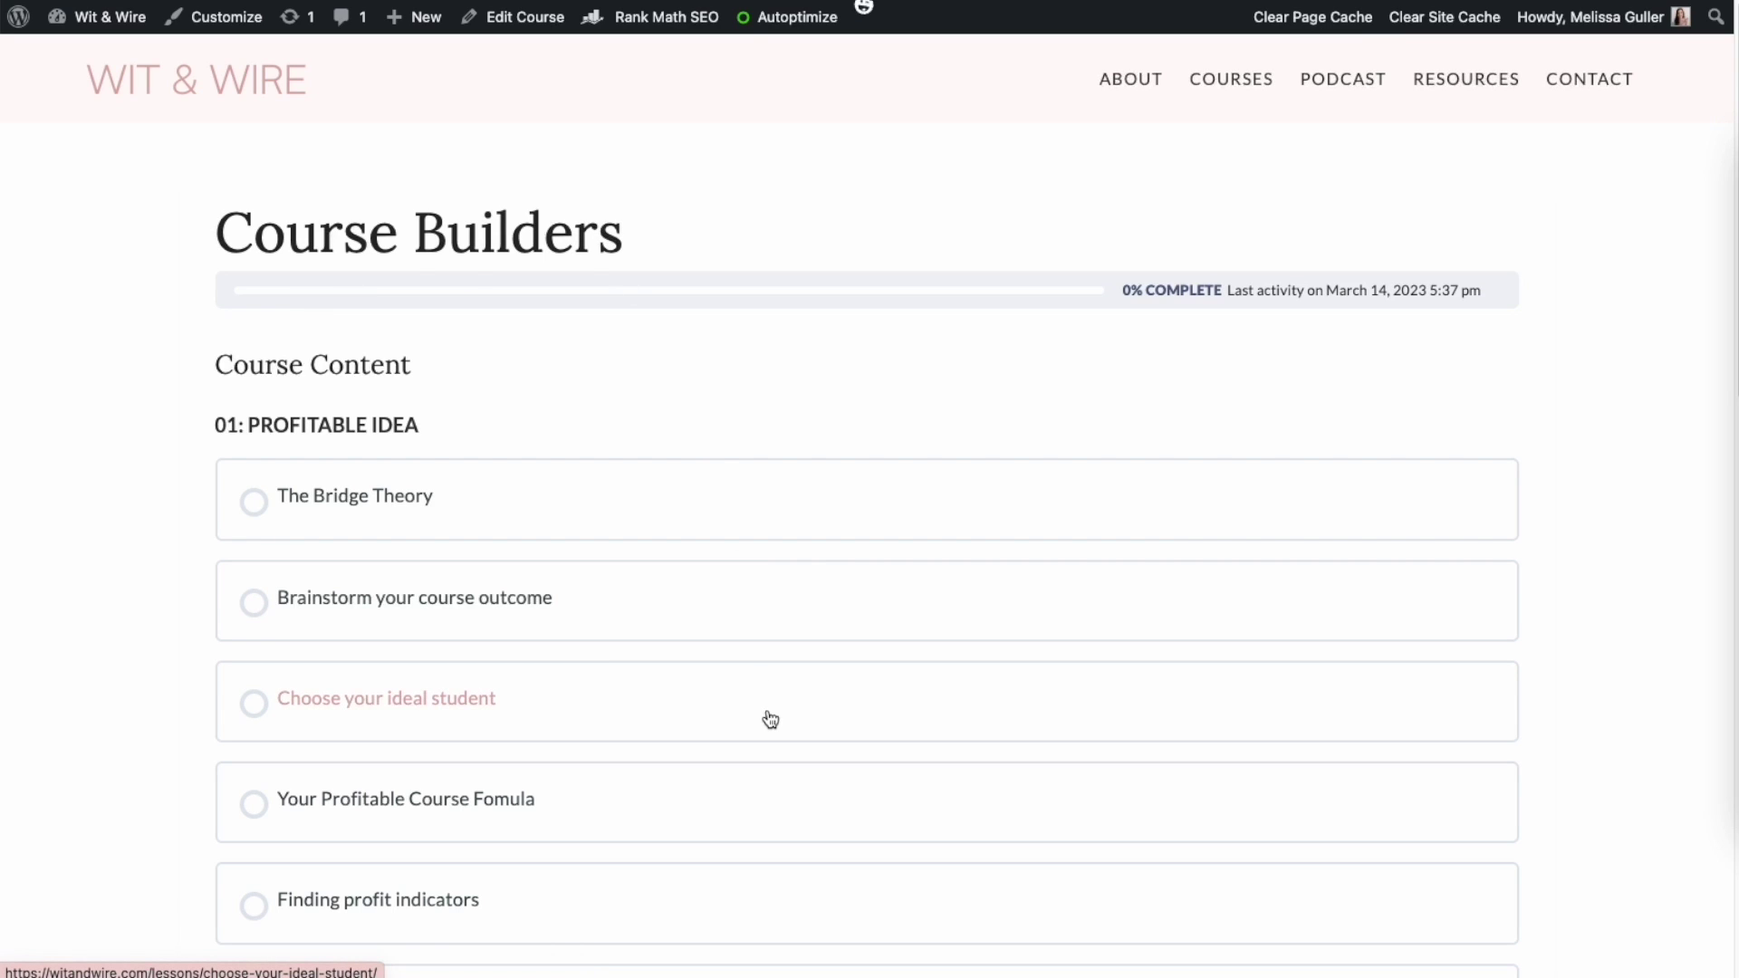
{"action": "left_click_drag", "start_coordinate": [342, 238], "coordinate": [623, 240]}
{"action": "left_click", "coordinate": [647, 247]}
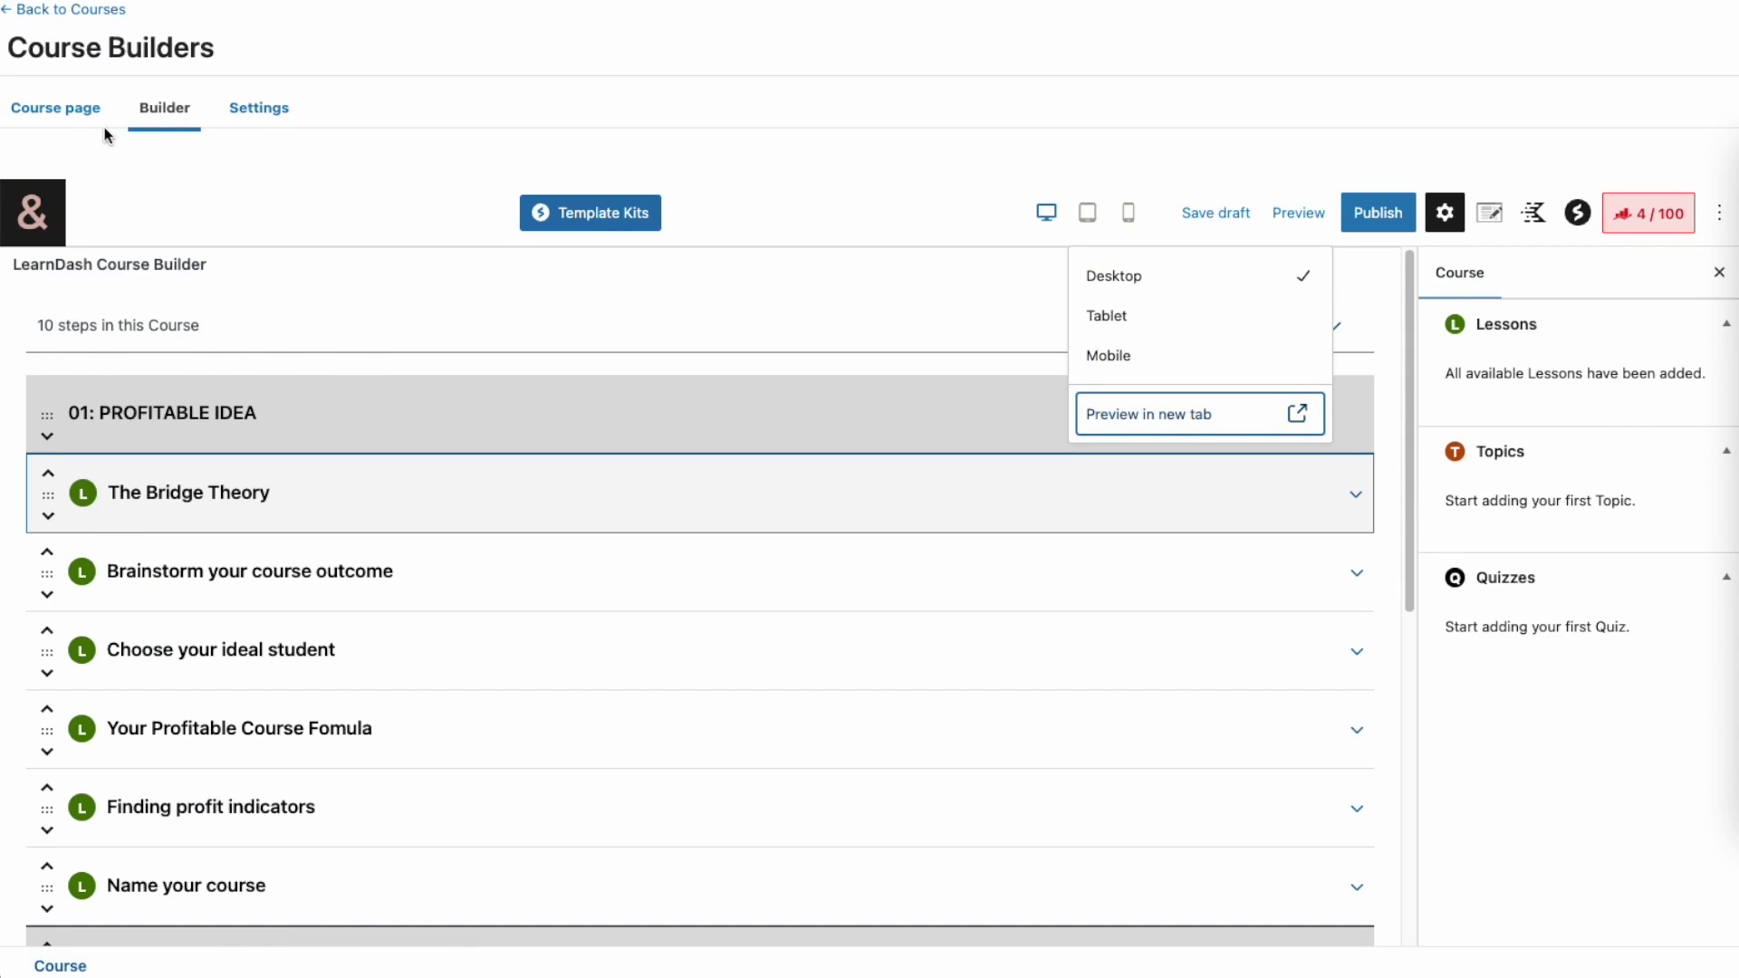
- Add "Welcome everyone!" as the Course Builders page content and preview where it appears on the course page
{"action": "left_click", "coordinate": [100, 116]}
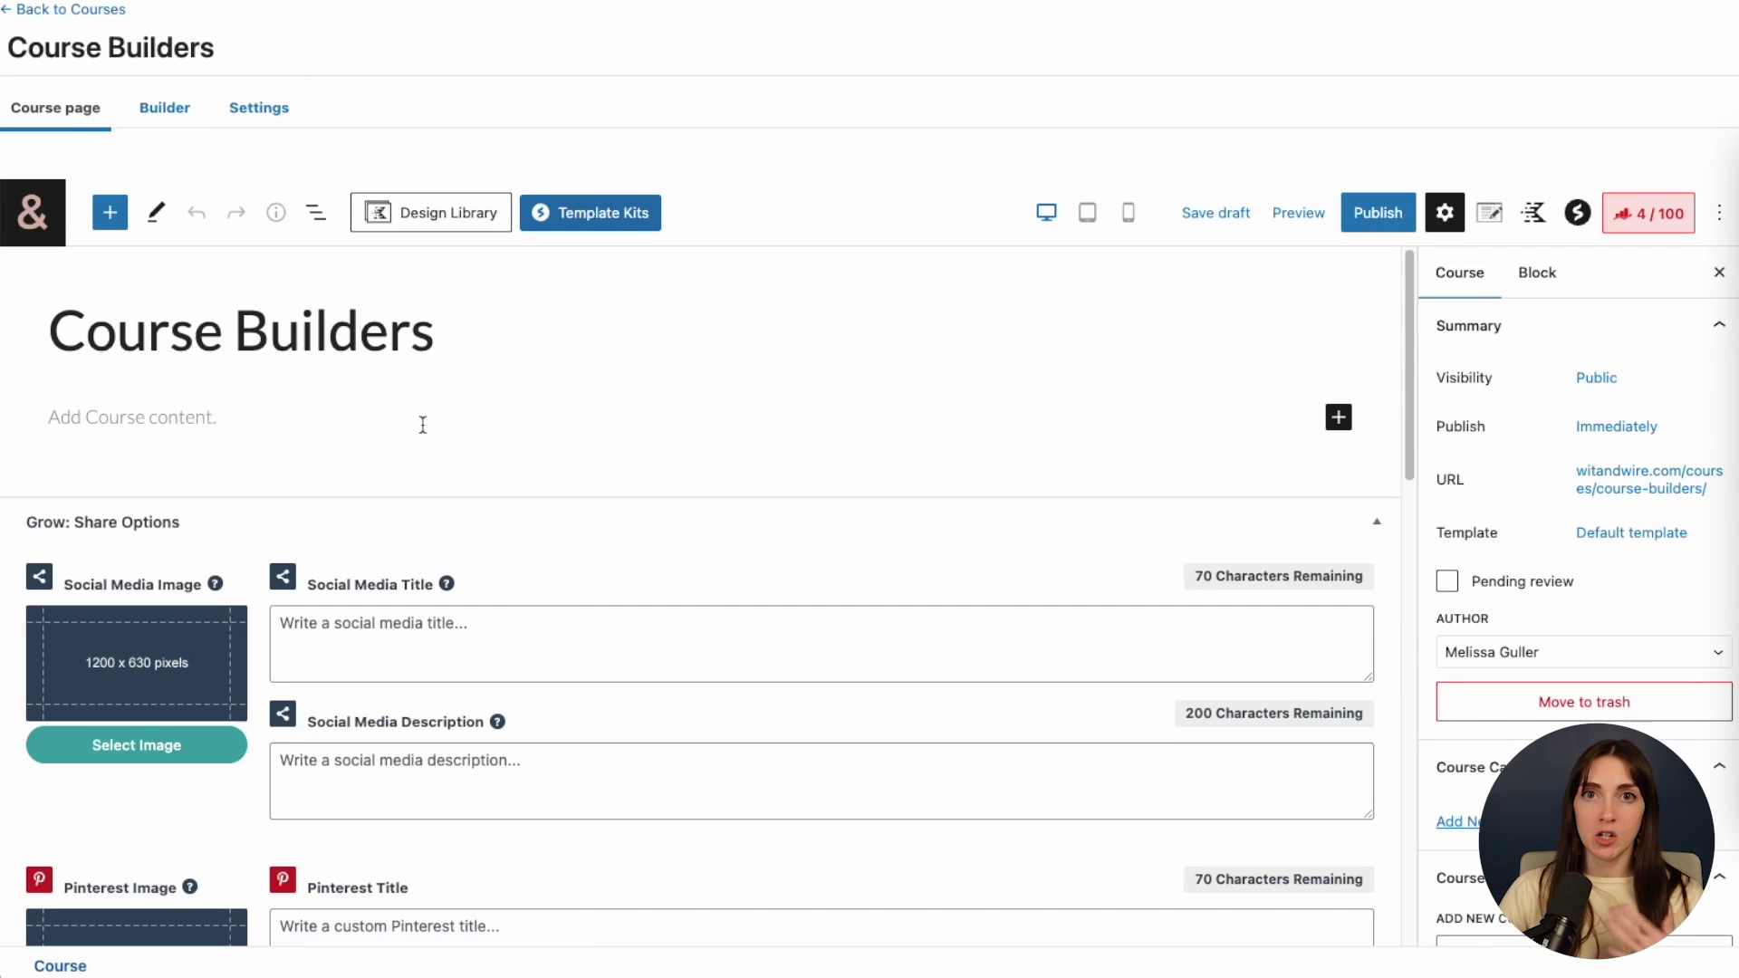
{"action": "left_click", "coordinate": [389, 420]}
{"action": "type", "text": "Welcome everyo"}
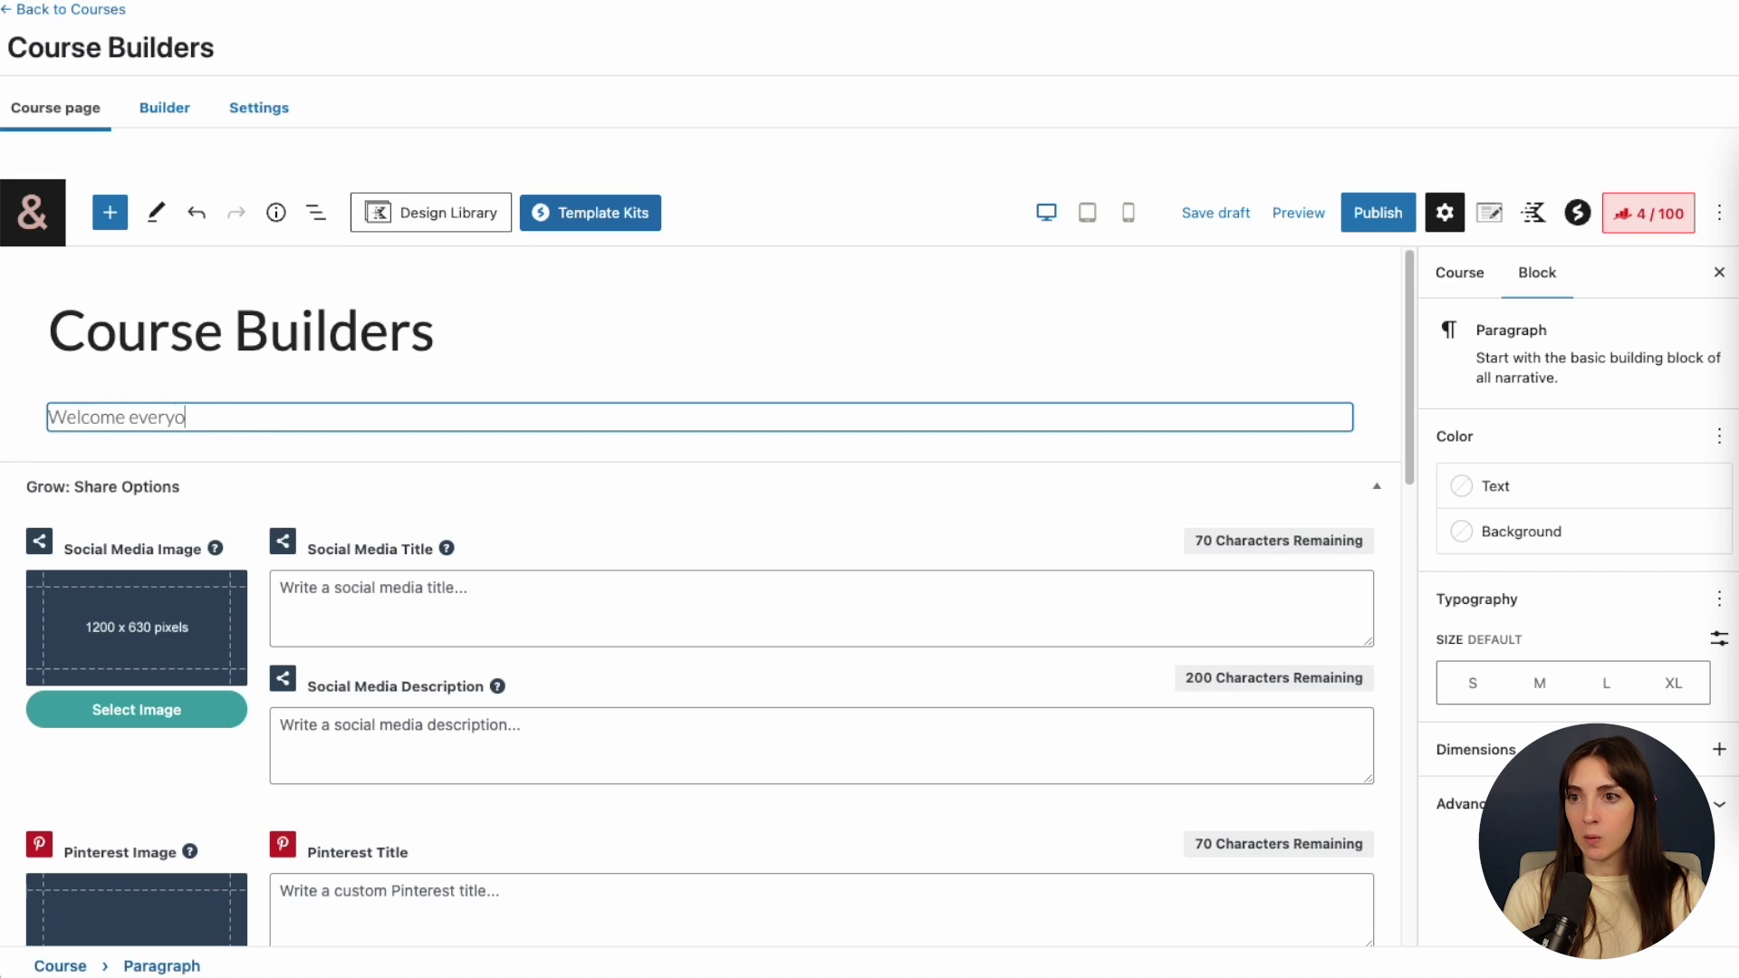
{"action": "type", "text": "ne!"}
{"action": "left_click", "coordinate": [1298, 213]}
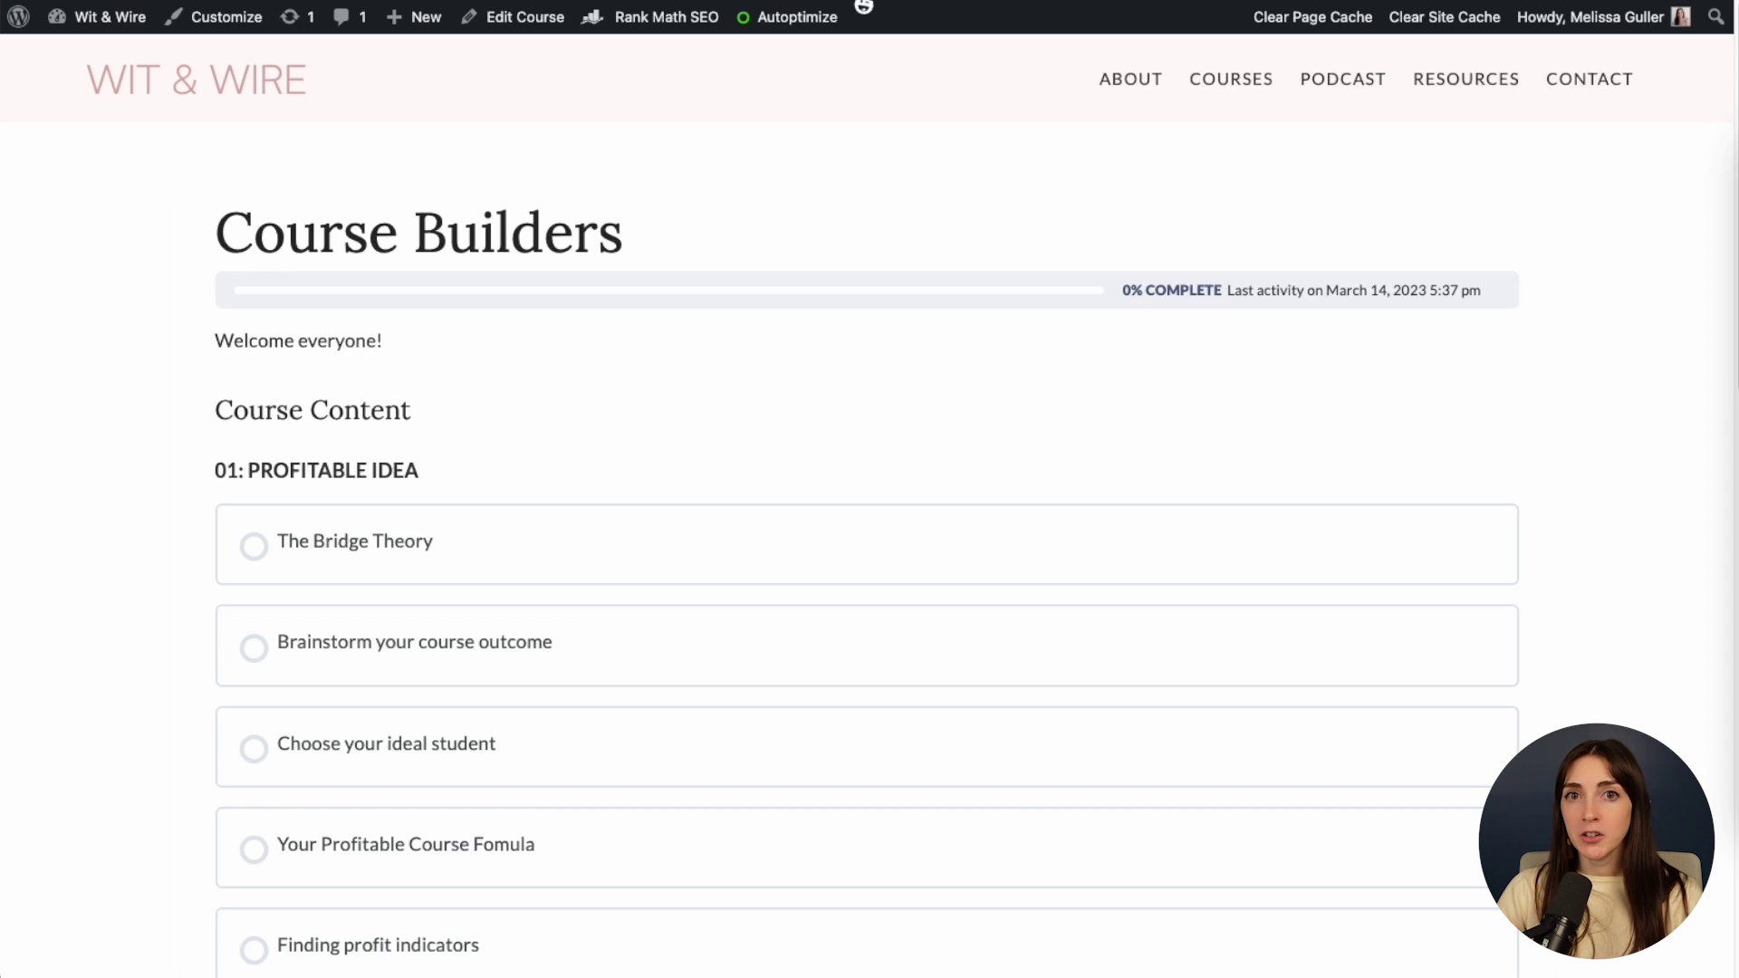
{"action": "left_click_drag", "start_coordinate": [216, 344], "coordinate": [456, 356]}
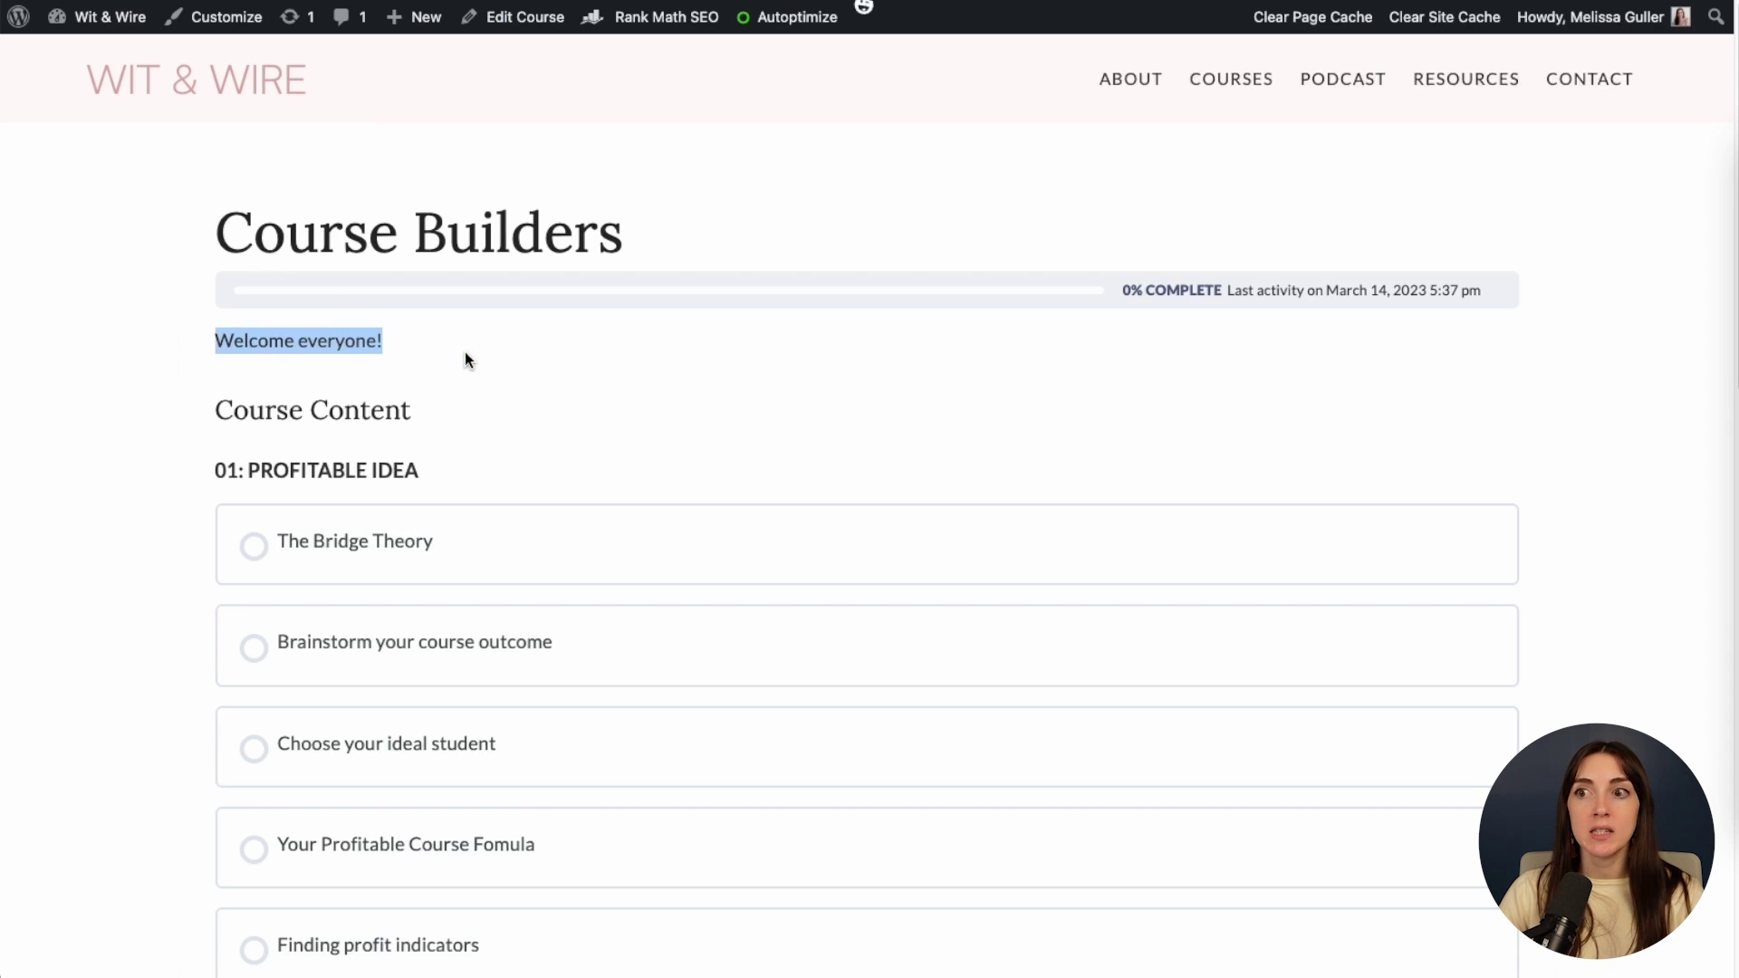
{"action": "left_click", "coordinate": [408, 340]}
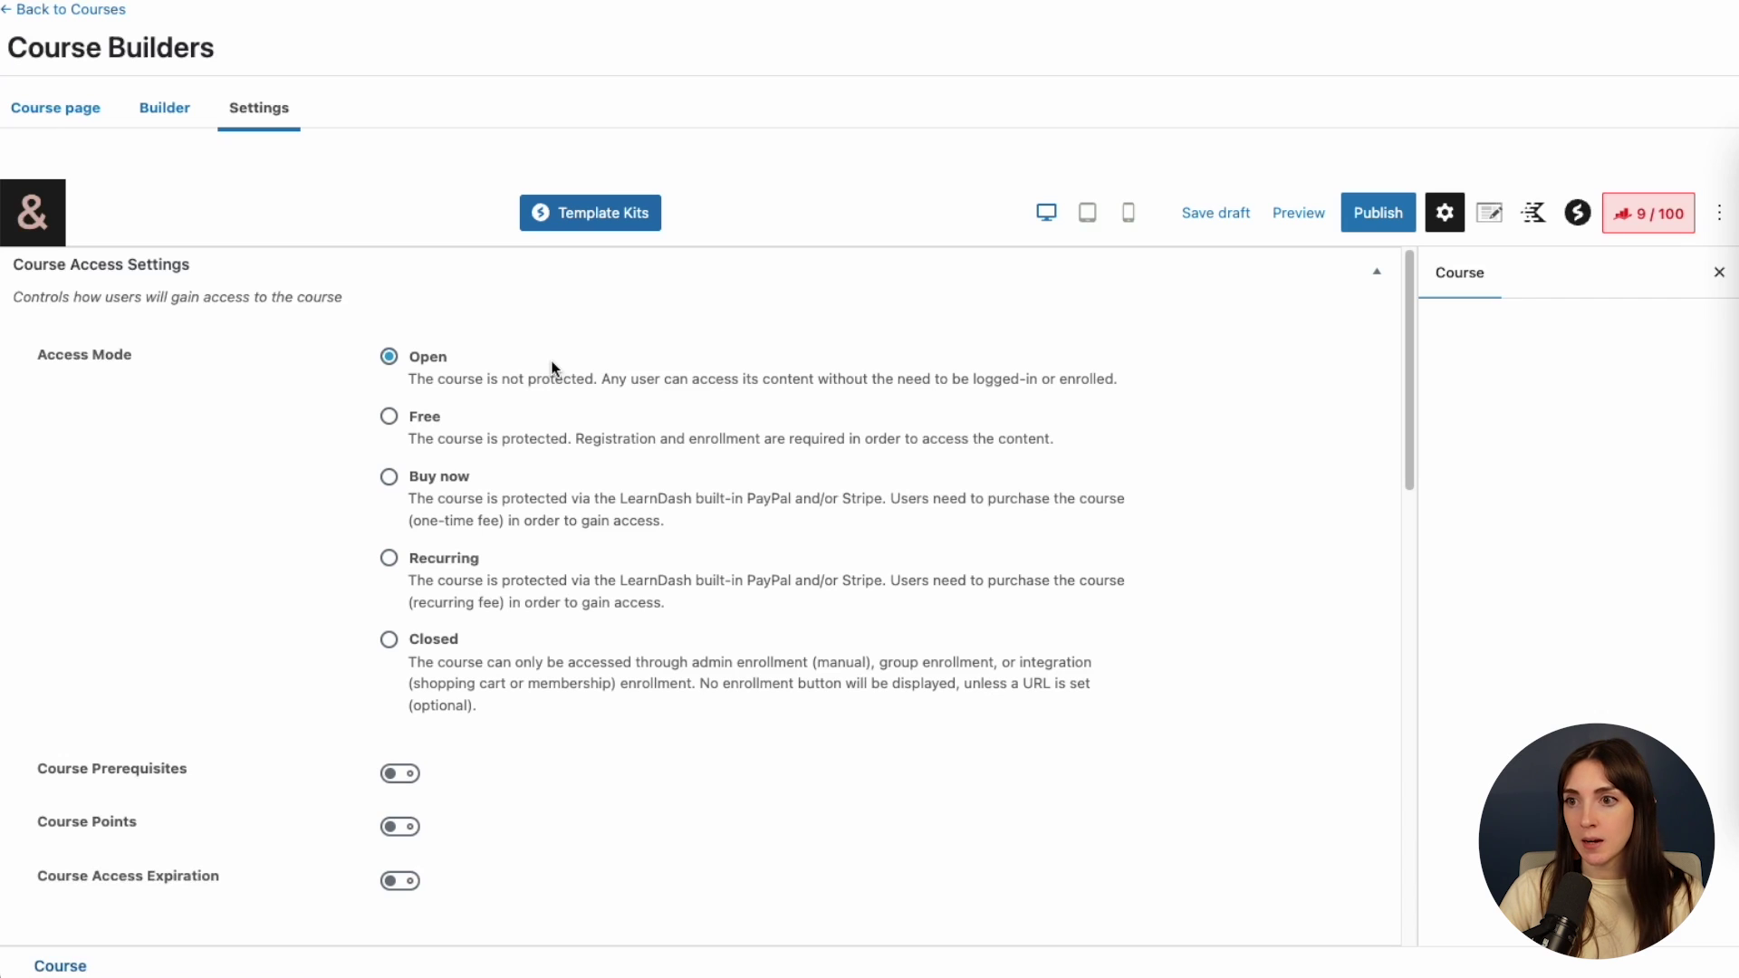
- Set the course's access mode to Buy now and show the explanation of the Course Enrollment URL field
{"action": "left_click", "coordinate": [440, 476]}
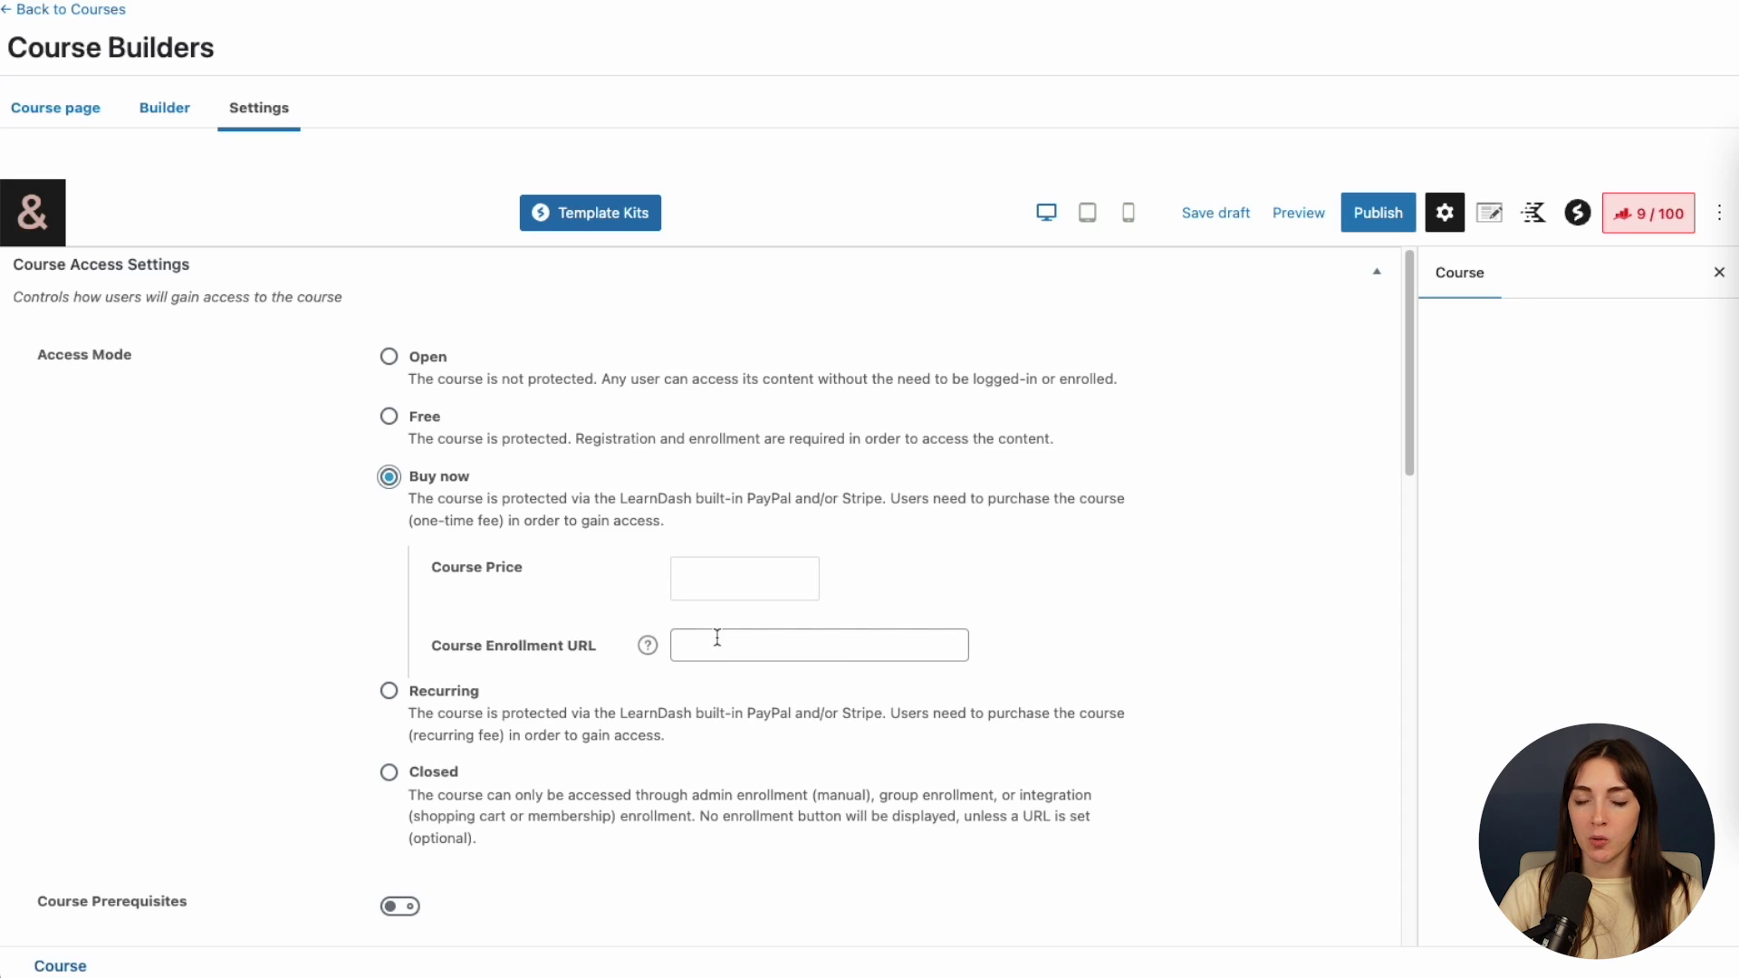
{"action": "left_click", "coordinate": [649, 646]}
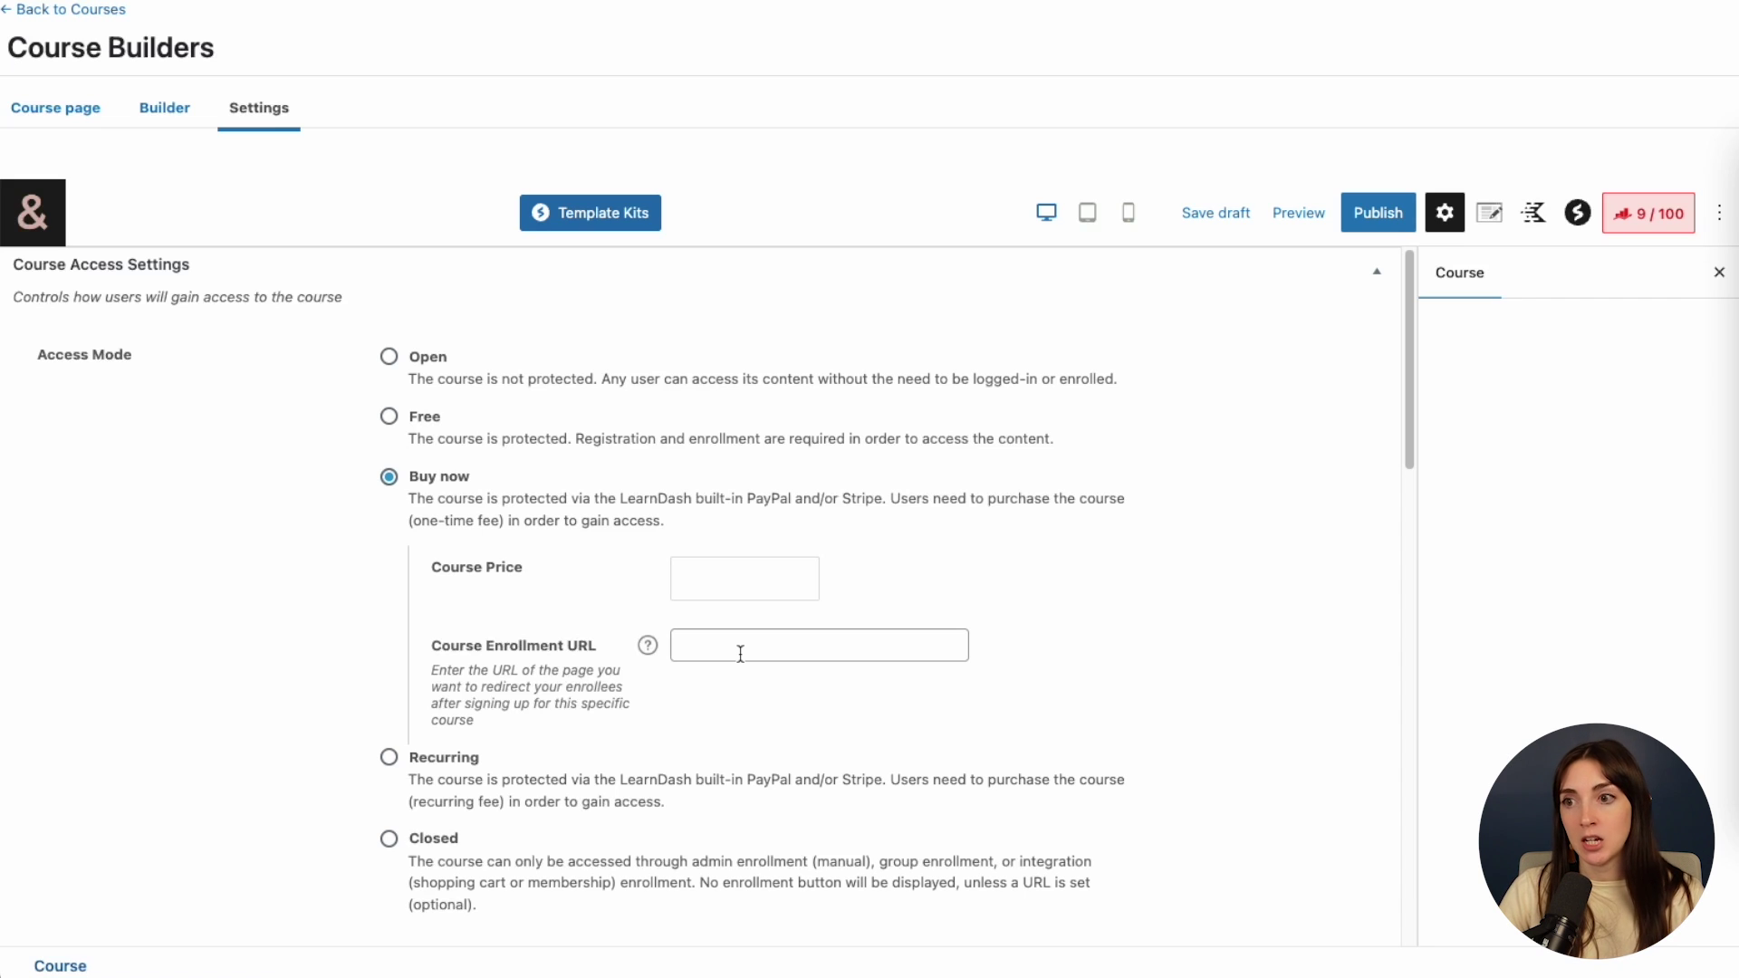
- Turn on Course Access Expiration to look at its access period and data deletion options, and turn it off again
{"action": "scroll", "coordinate": [740, 653], "scroll_direction": "down", "scroll_amount": 6}
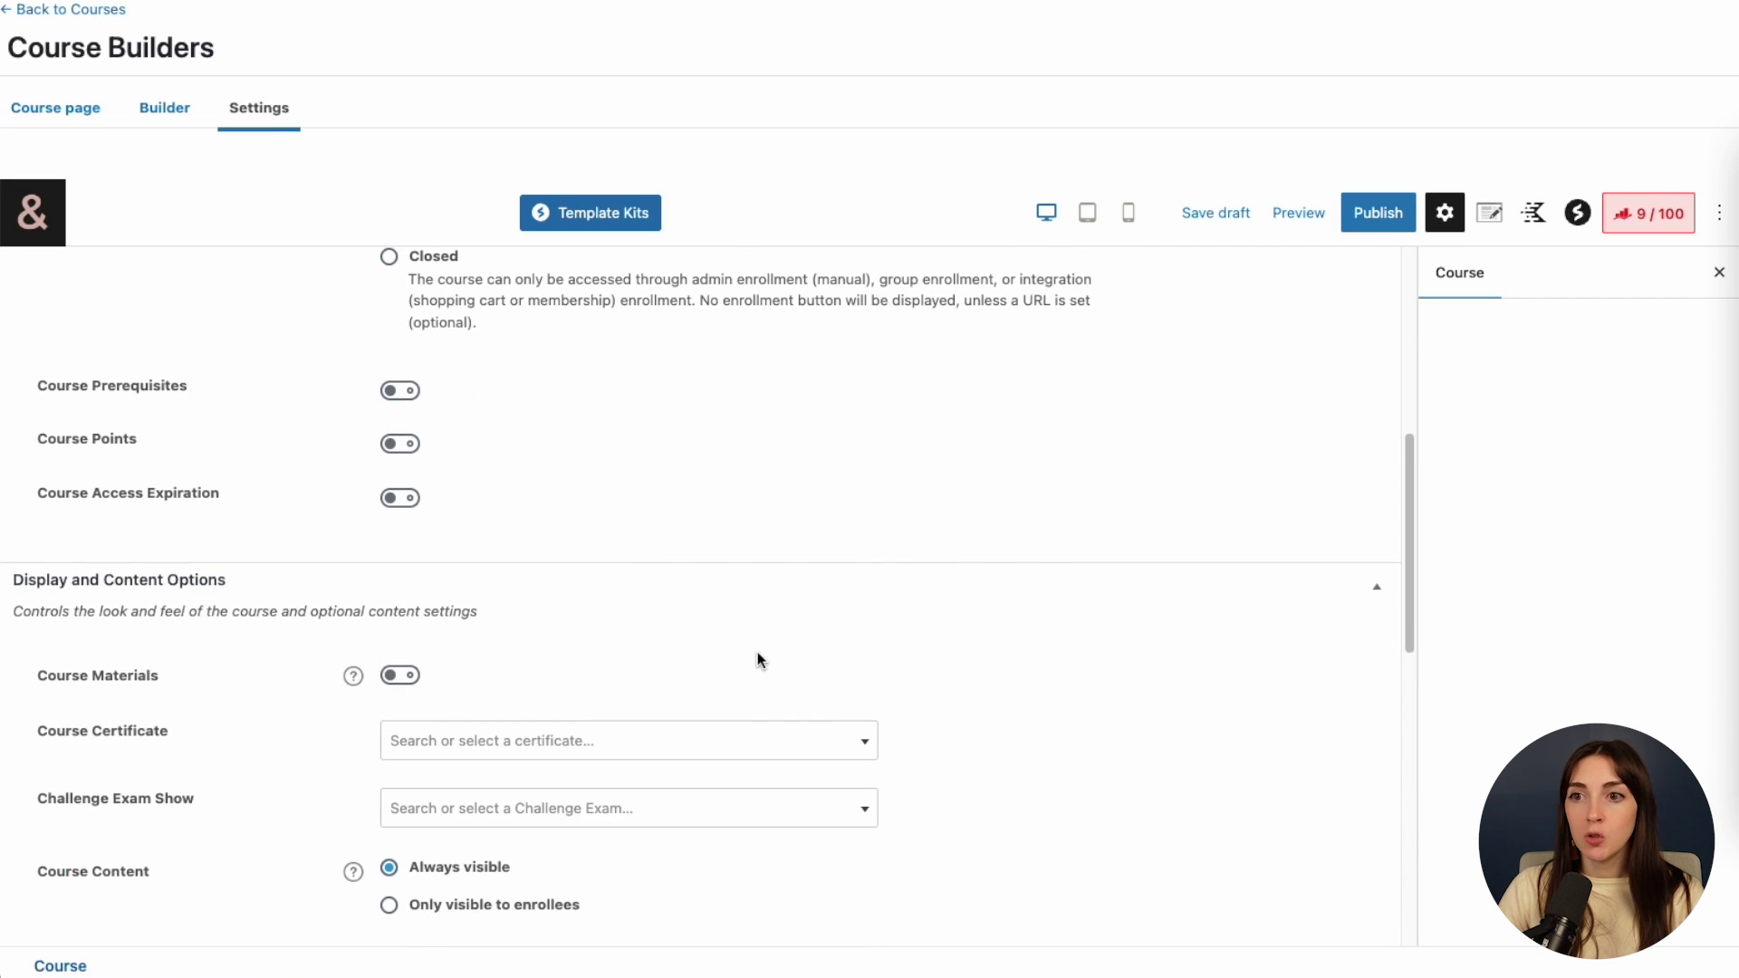
{"action": "left_click", "coordinate": [415, 499]}
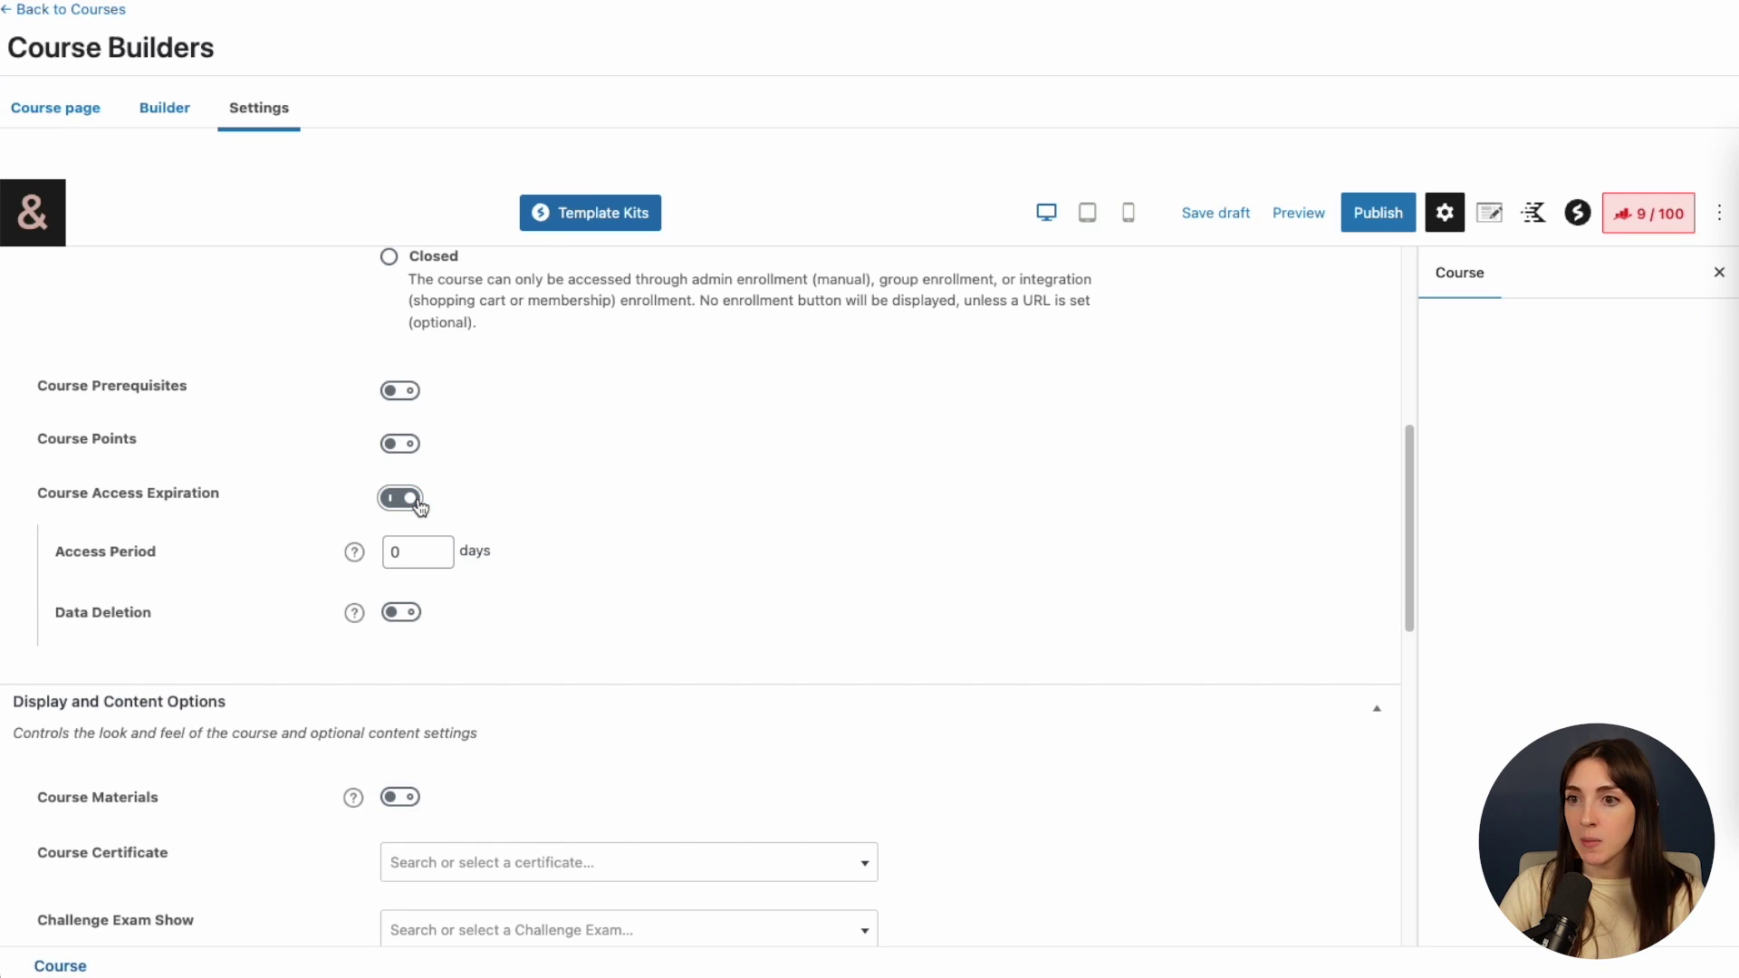
{"action": "left_click", "coordinate": [418, 501]}
{"action": "left_click", "coordinate": [417, 501]}
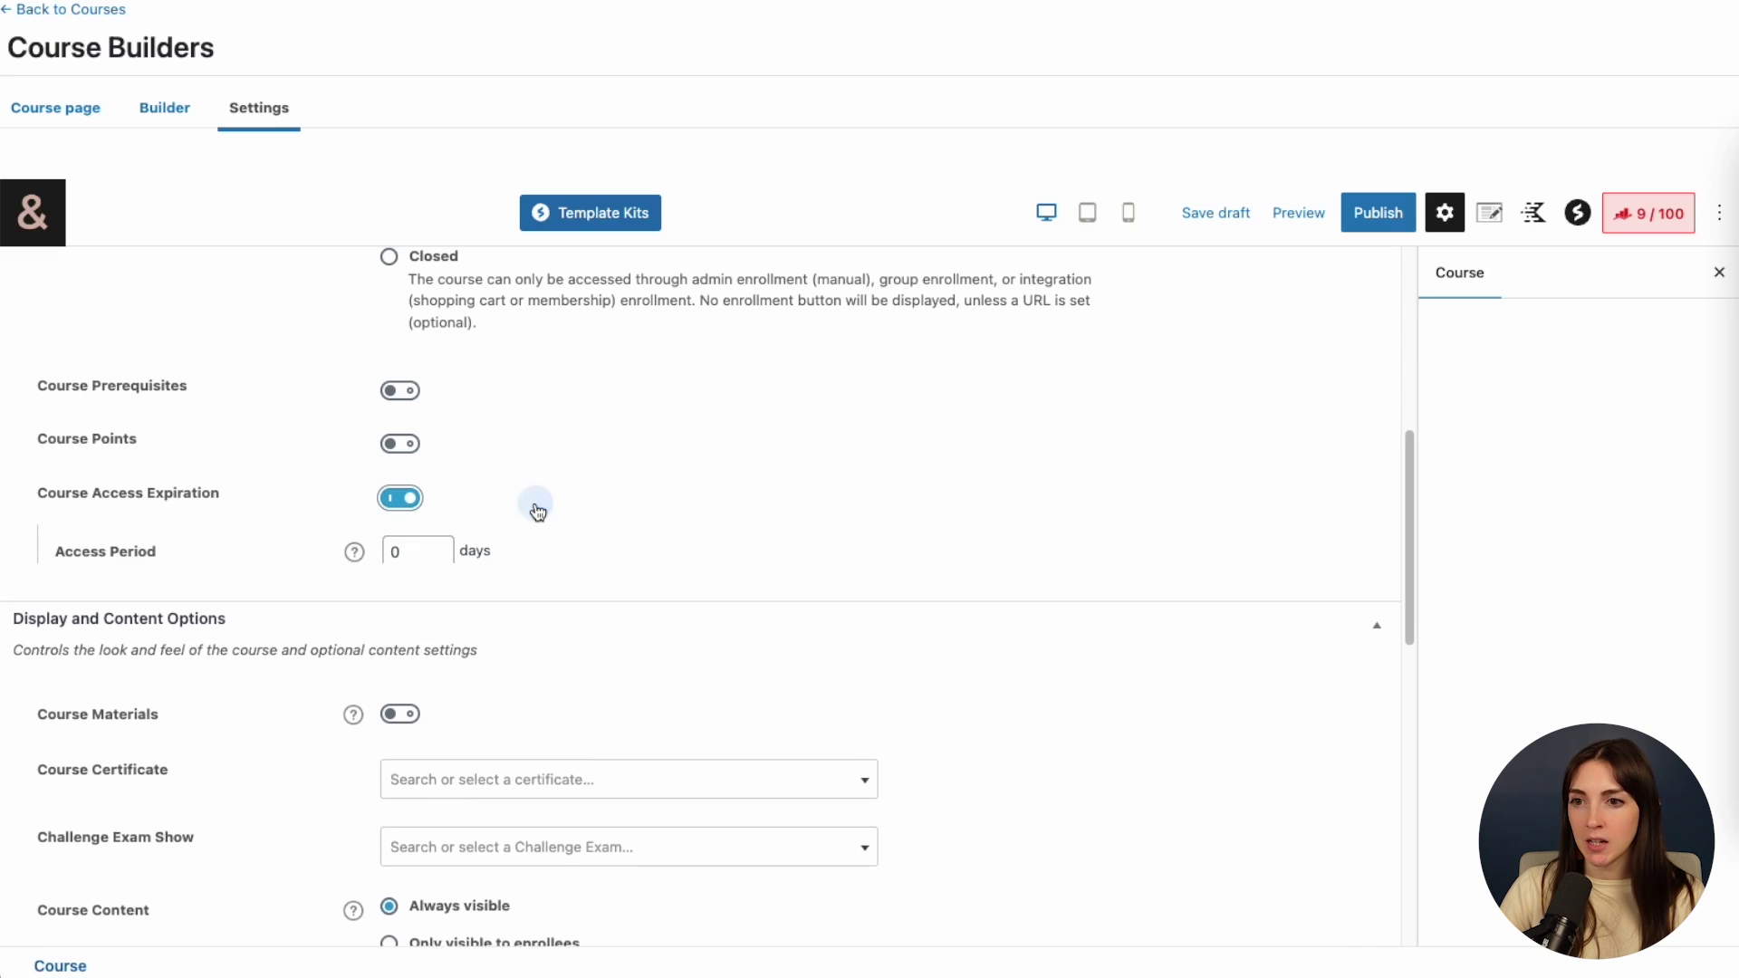
{"action": "key", "text": "space"}
- Set the course progression to Free form, check the remaining course settings and save the draft
{"action": "scroll", "coordinate": [1065, 612], "scroll_direction": "down", "scroll_amount": 4}
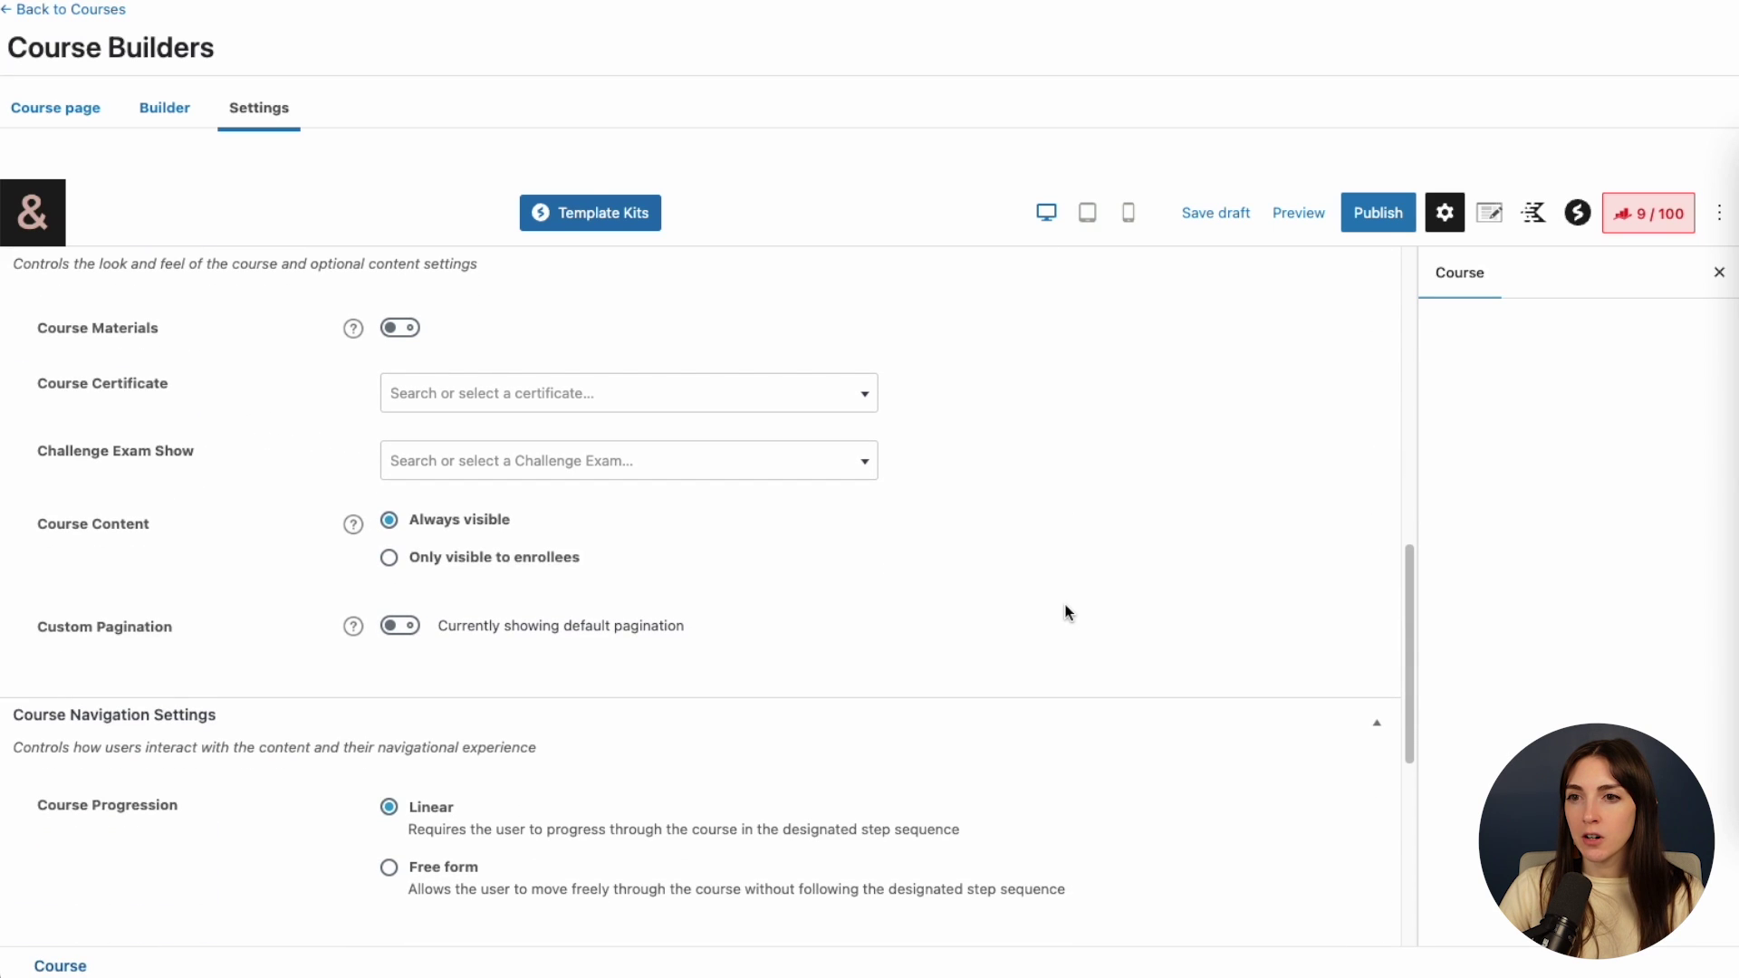
{"action": "scroll", "coordinate": [622, 608], "scroll_direction": "down", "scroll_amount": 4}
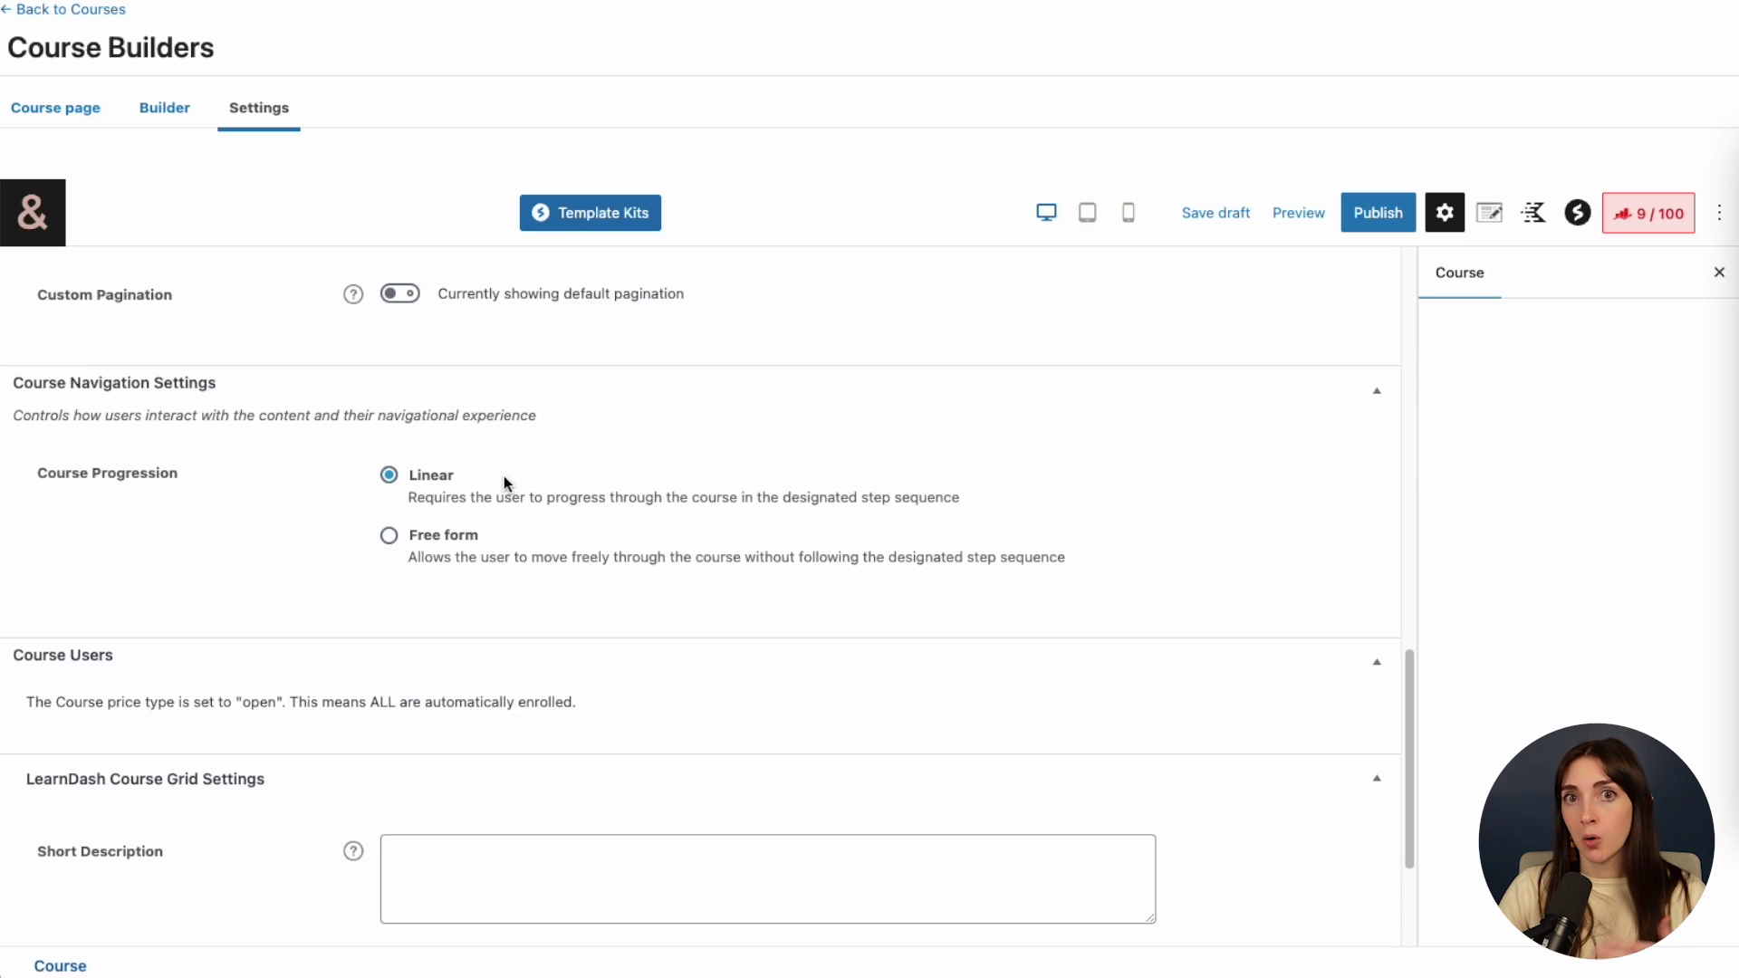
{"action": "left_click", "coordinate": [472, 540]}
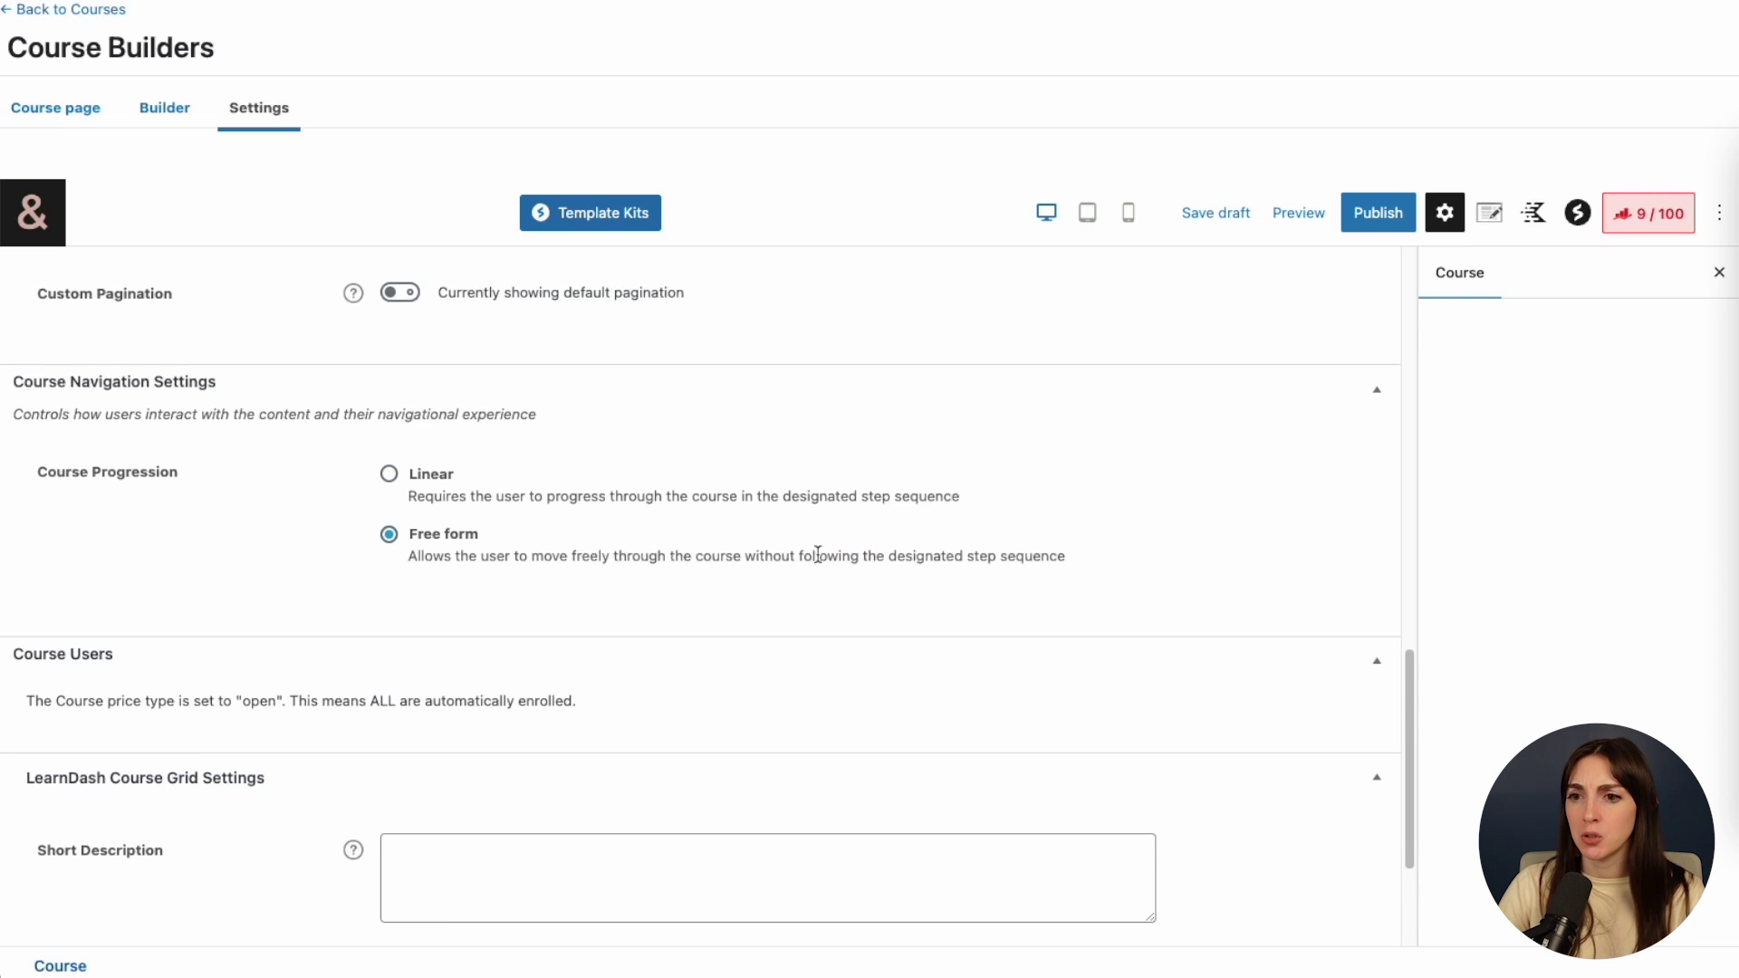
{"action": "scroll", "coordinate": [818, 554], "scroll_direction": "down", "scroll_amount": 3}
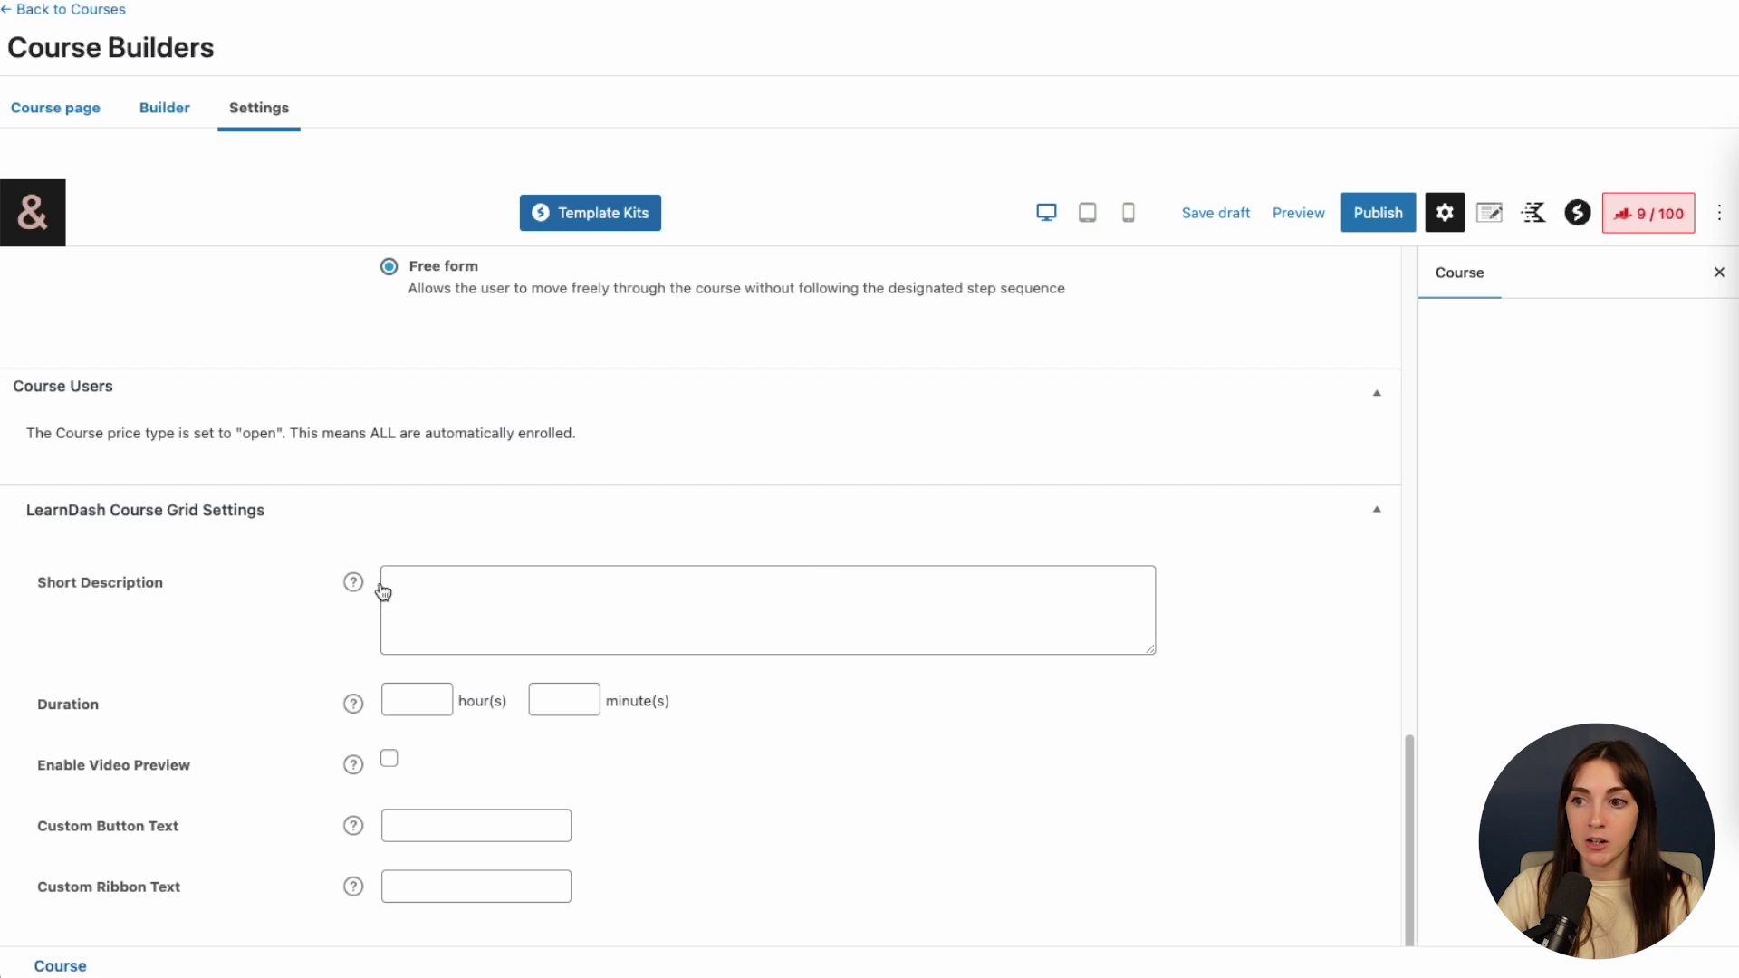
{"action": "scroll", "coordinate": [632, 638], "scroll_direction": "up", "scroll_amount": 15}
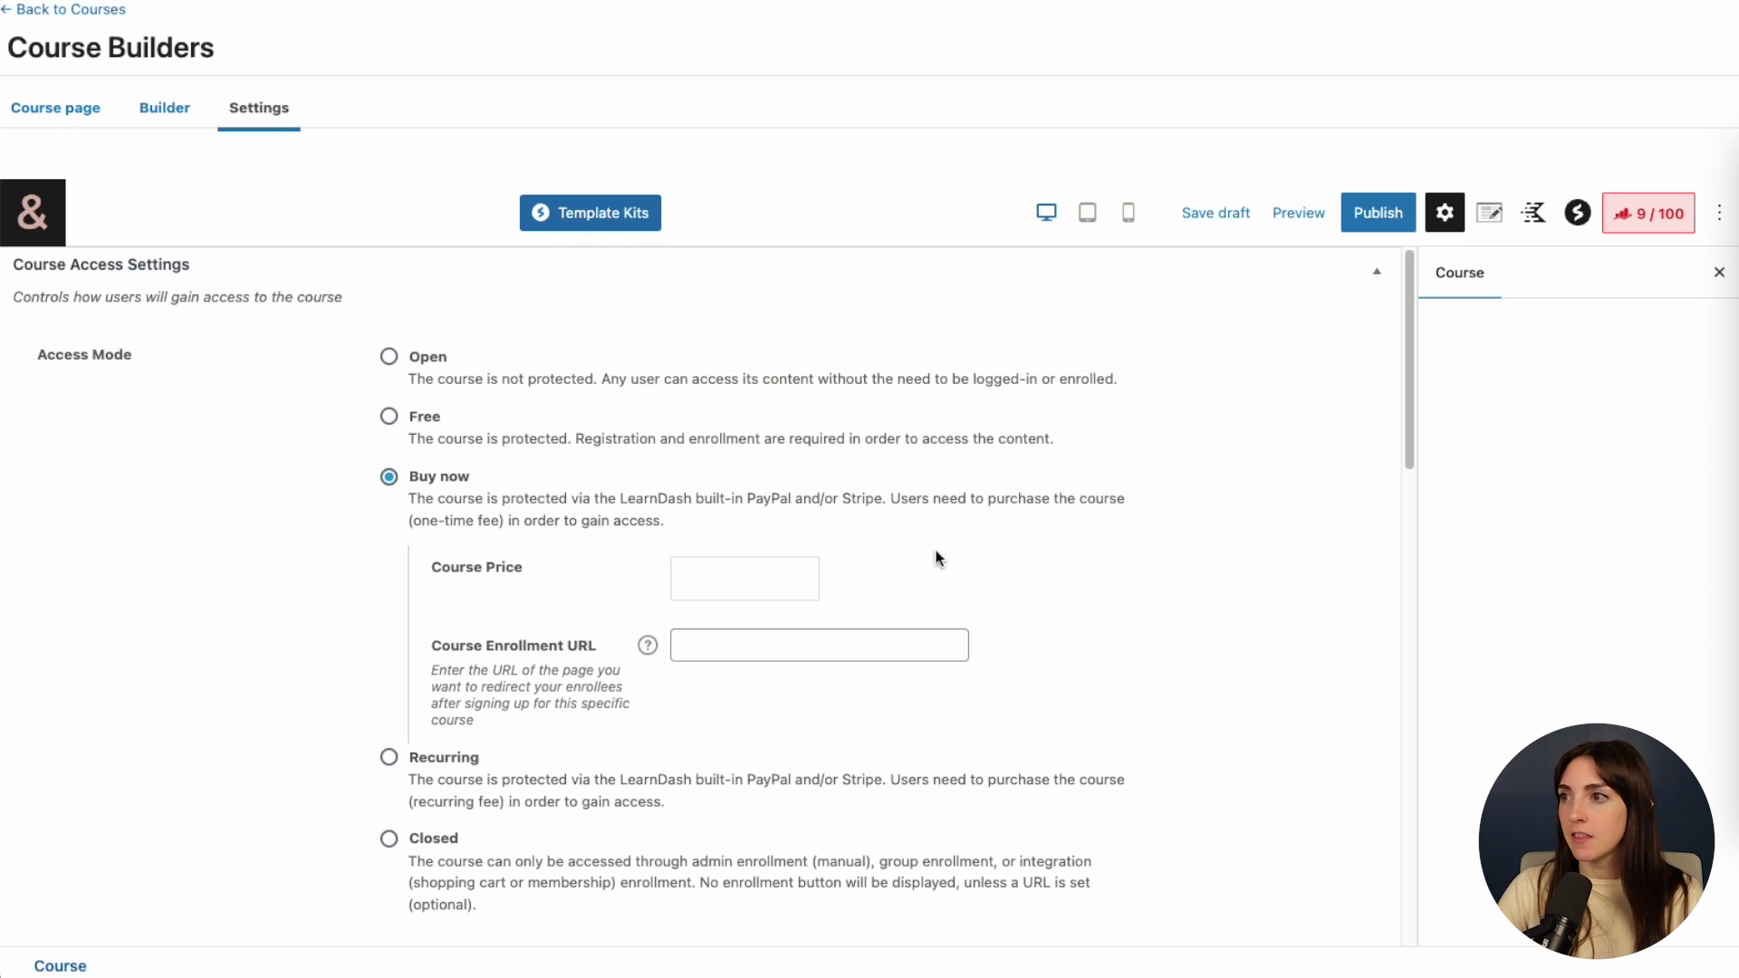
{"action": "left_click", "coordinate": [1225, 225]}
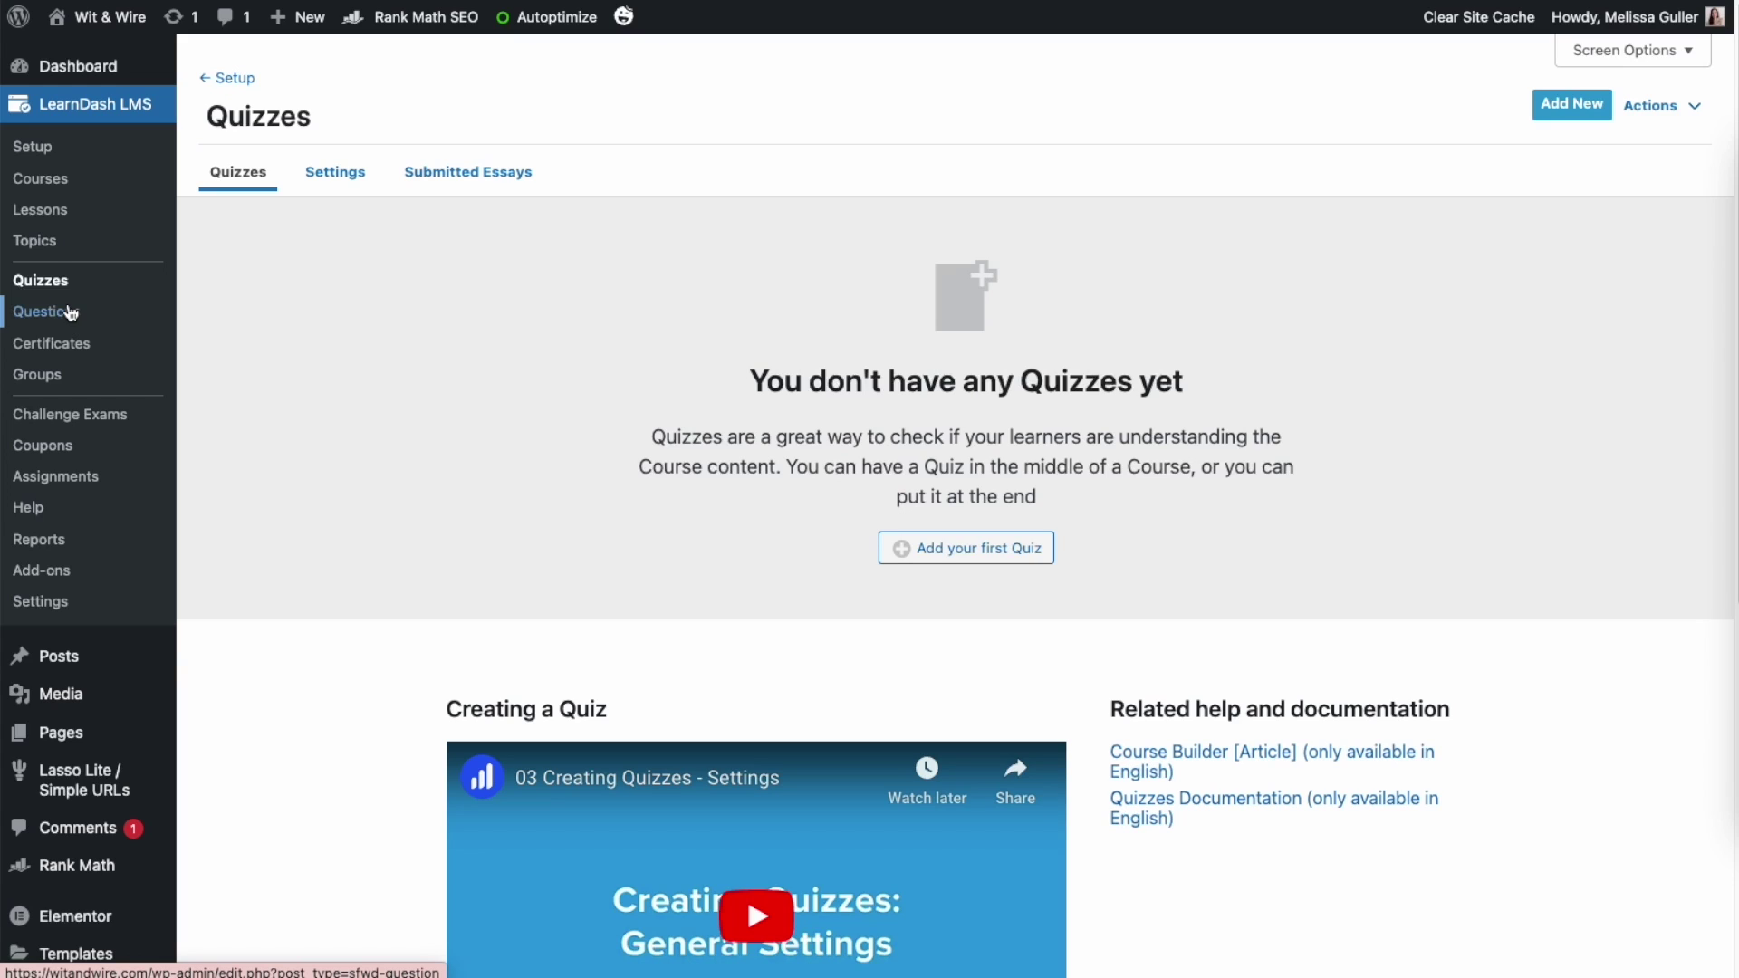
- Create a new quiz titled "Sample Quiz" and add a question titled "Question 1" in its builder
{"action": "left_click", "coordinate": [71, 312]}
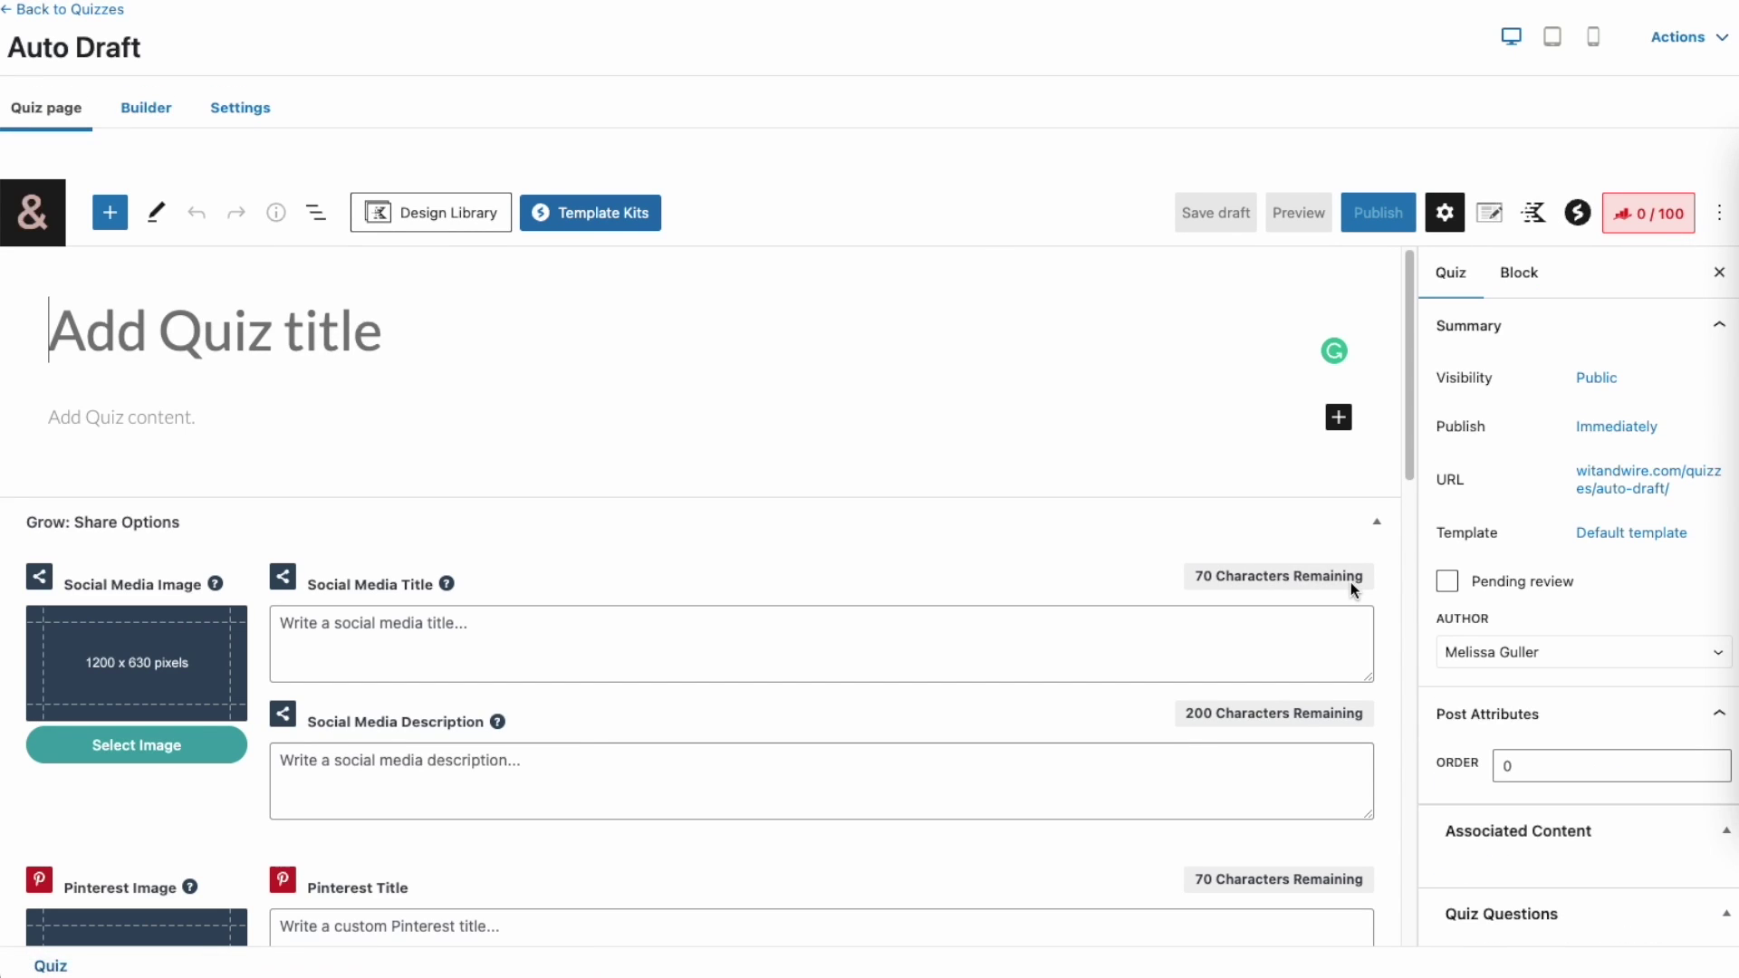
{"action": "type", "text": "Sample Quiz"}
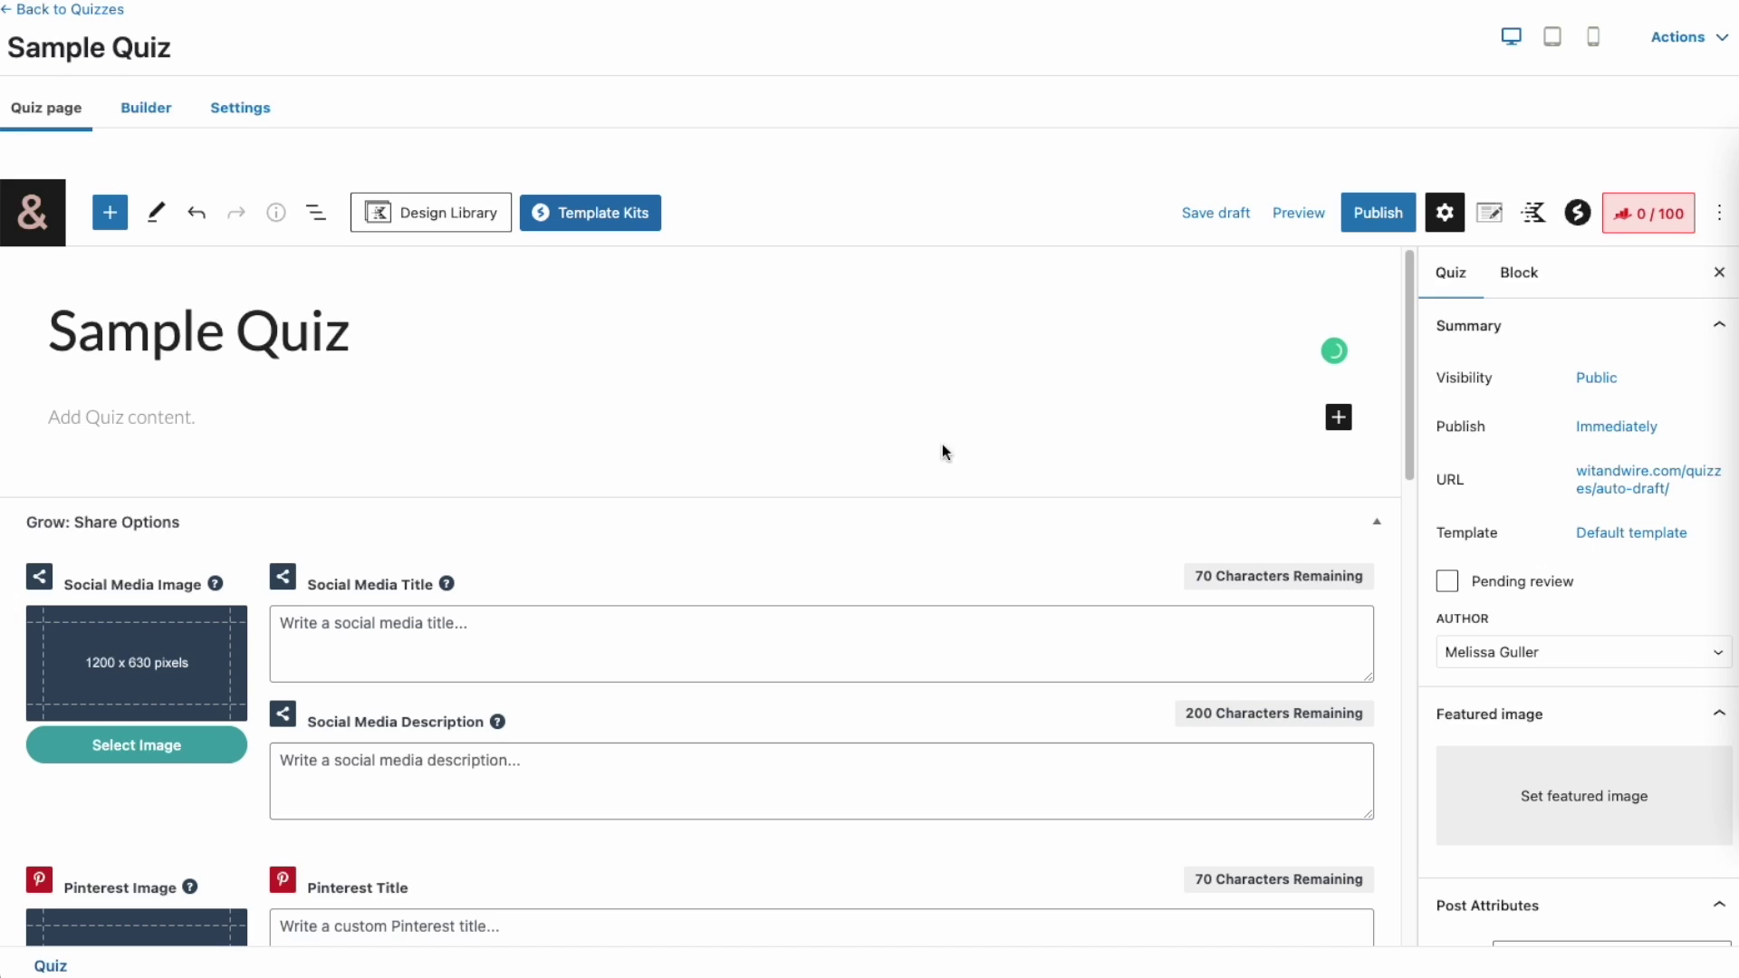
{"action": "left_click", "coordinate": [161, 110]}
{"action": "left_click", "coordinate": [121, 566]}
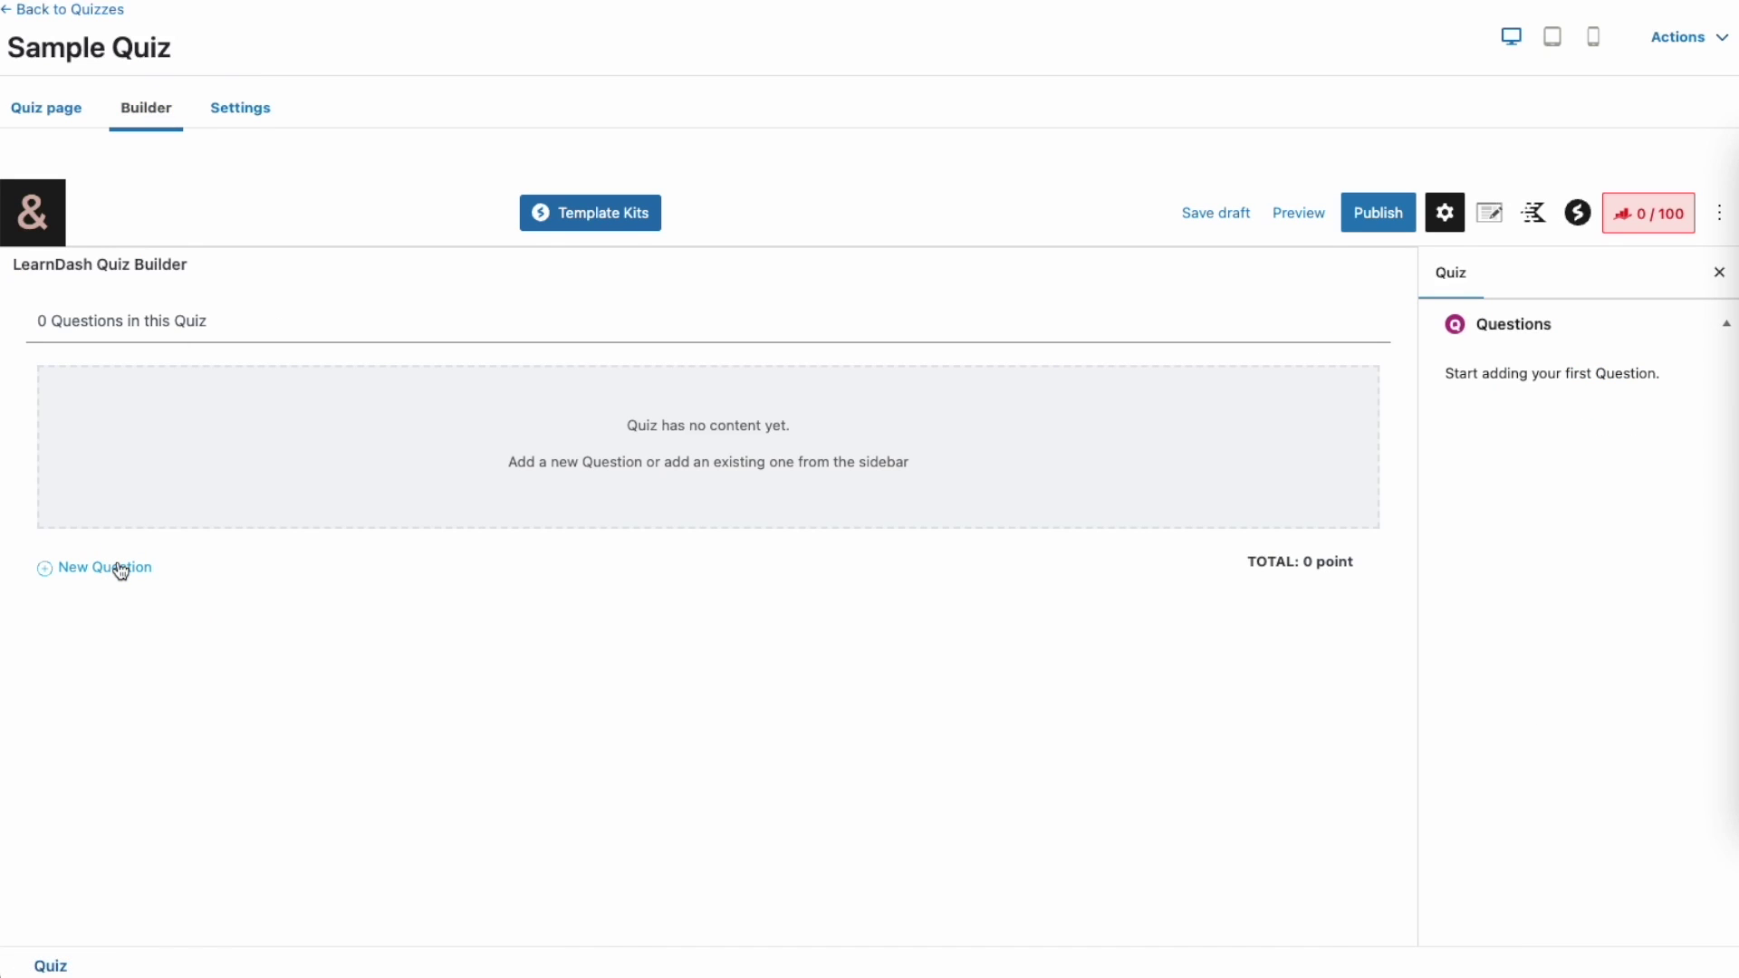
{"action": "left_click", "coordinate": [118, 563]}
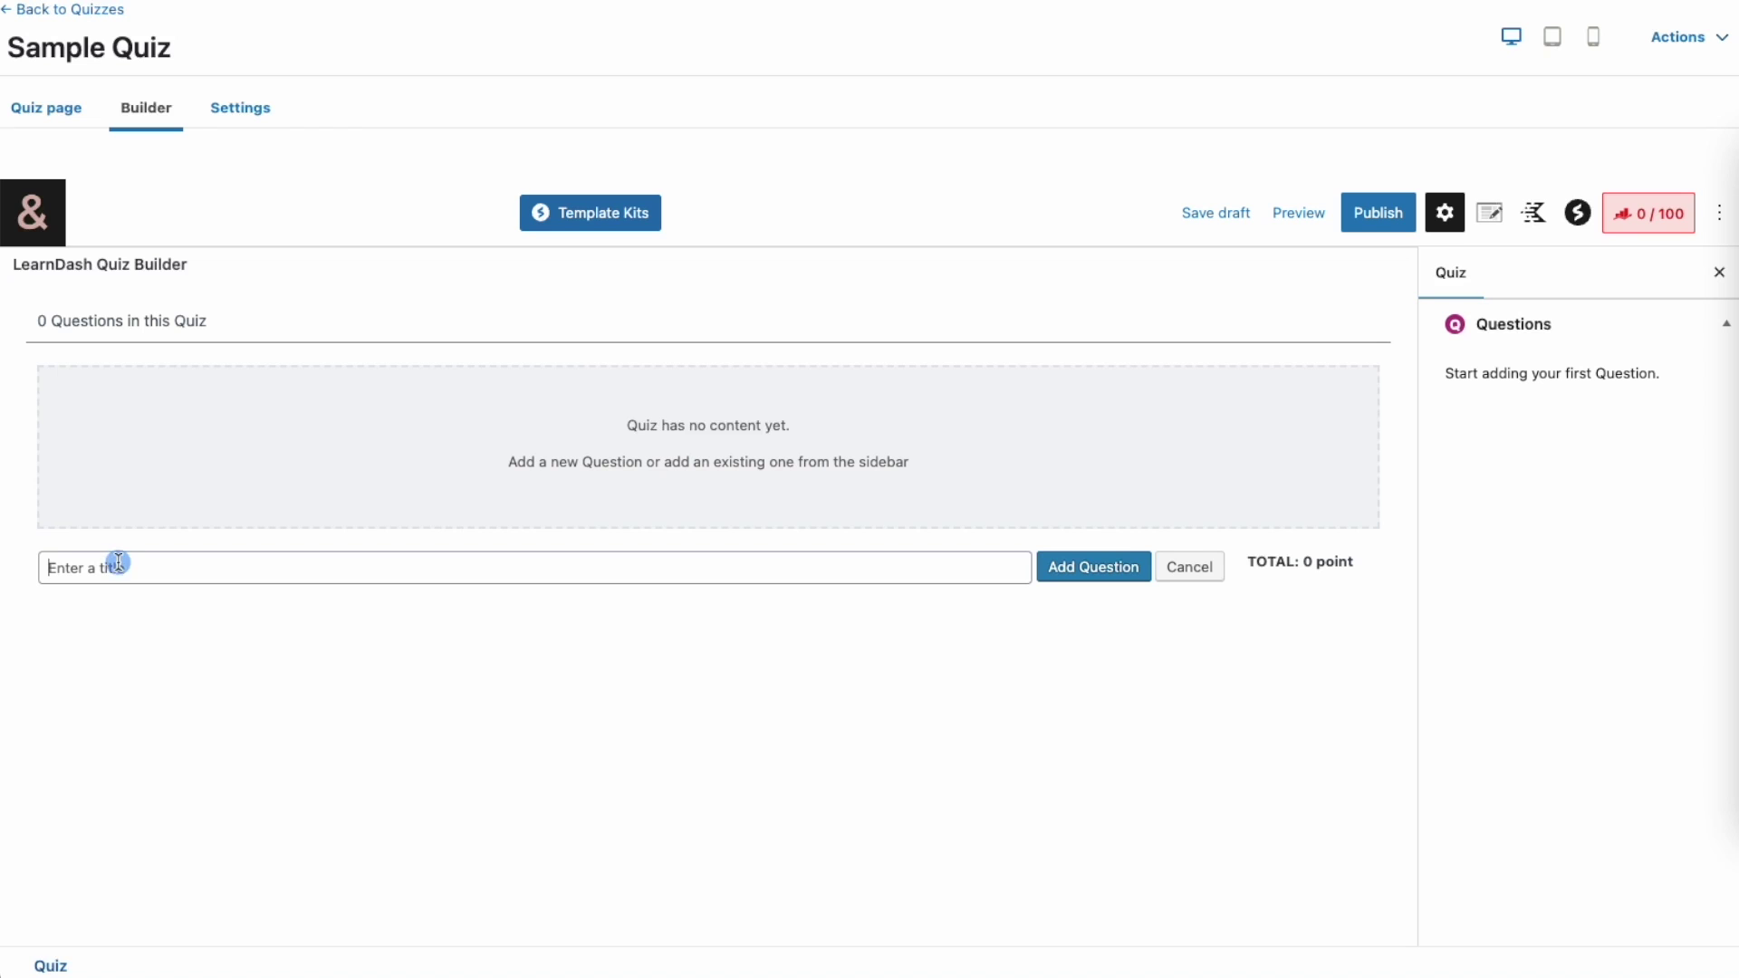
{"action": "type", "text": "Question 1"}
{"action": "left_click", "coordinate": [1091, 568]}
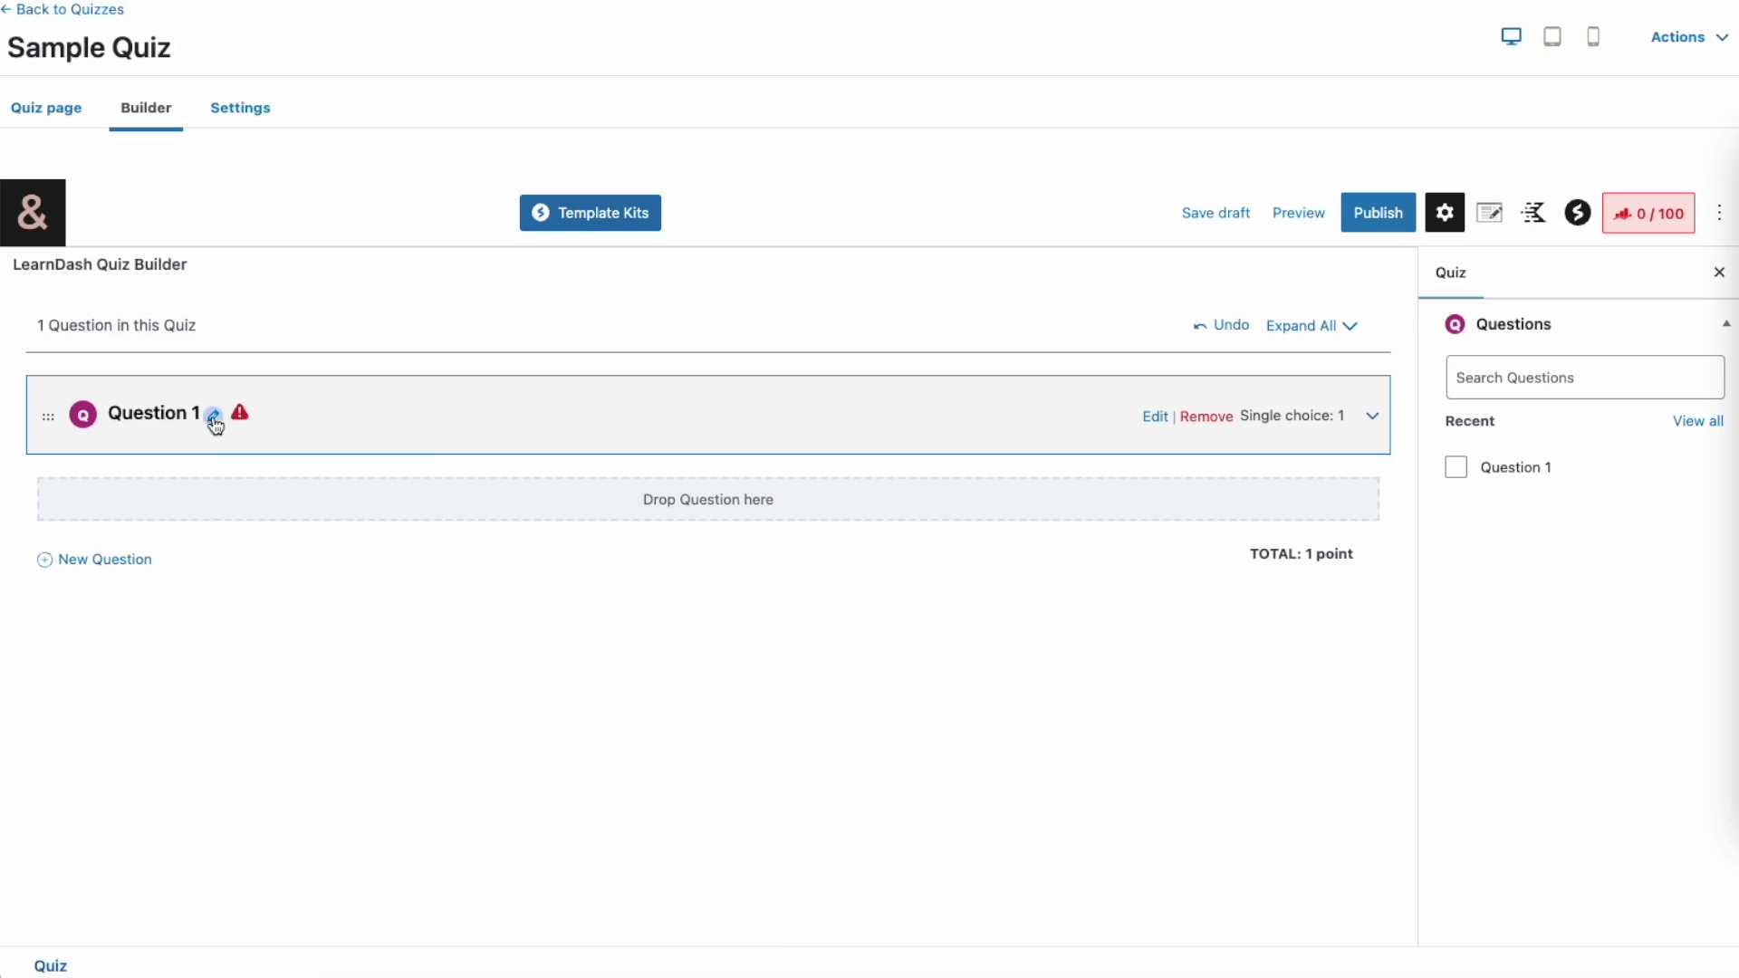
- Retitle the quiz question as "Who is teaching this video?"
{"action": "left_click", "coordinate": [213, 416]}
{"action": "left_click", "coordinate": [369, 431]}
{"action": "triple_click", "coordinate": [369, 431]}
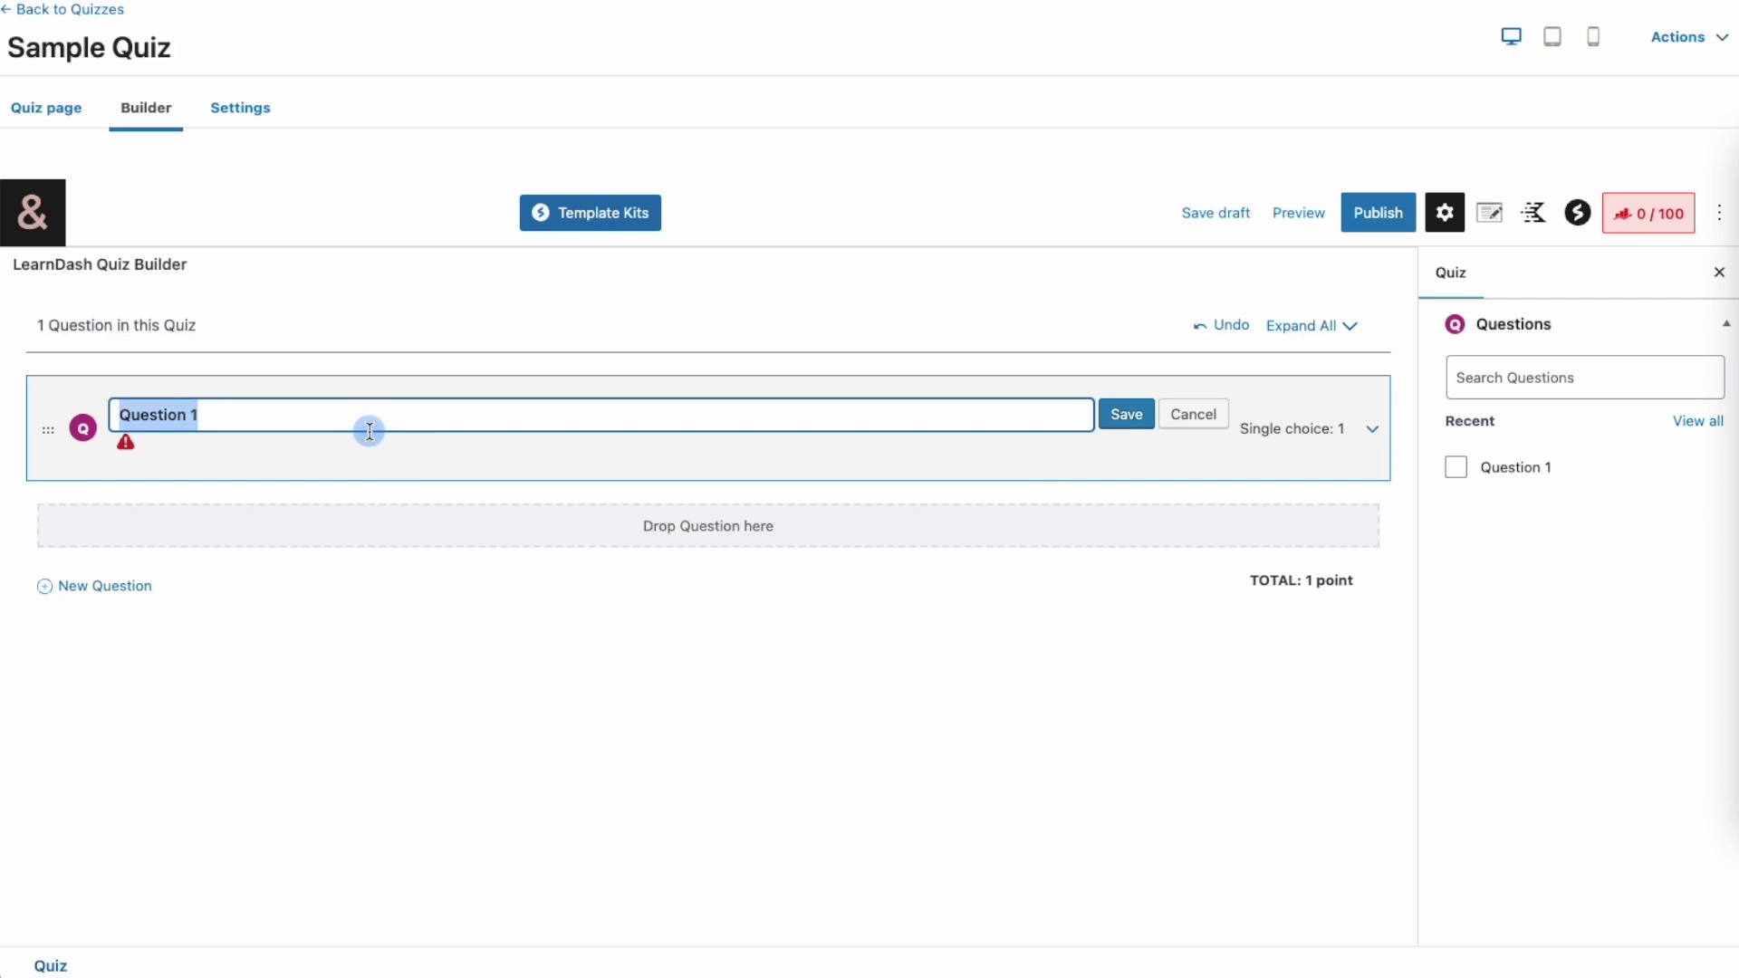
{"action": "type", "text": "Who i"}
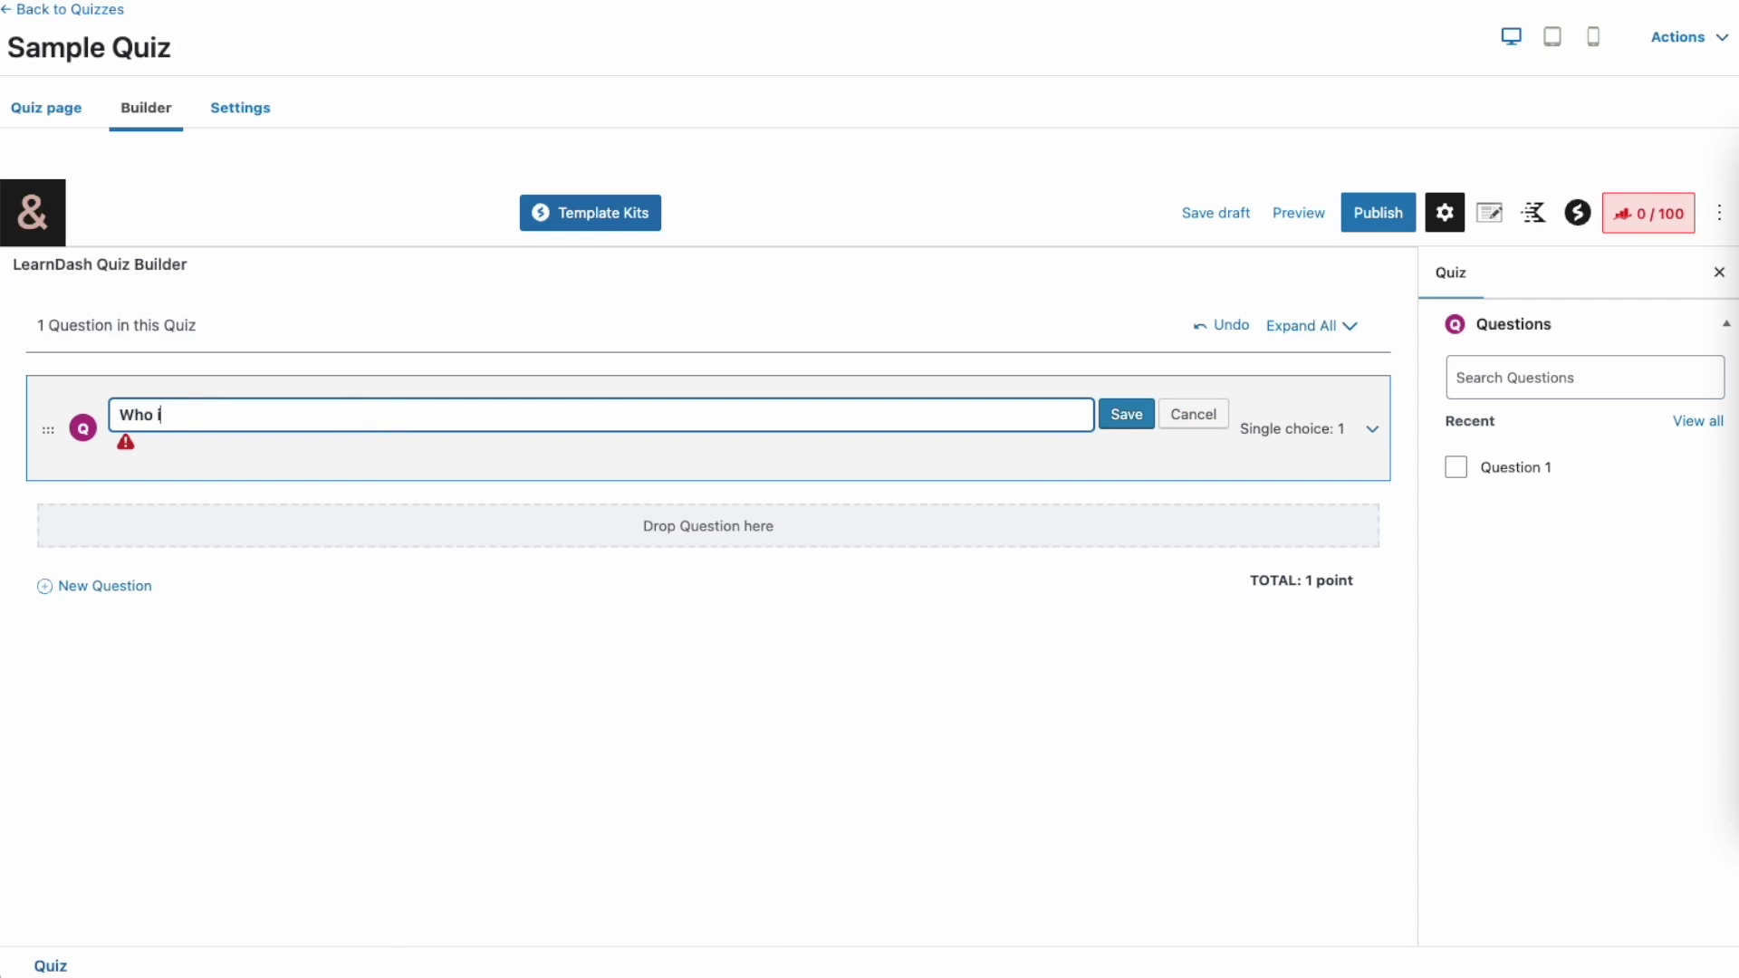
{"action": "type", "text": "s teaching this video?"}
{"action": "key", "text": "Return"}
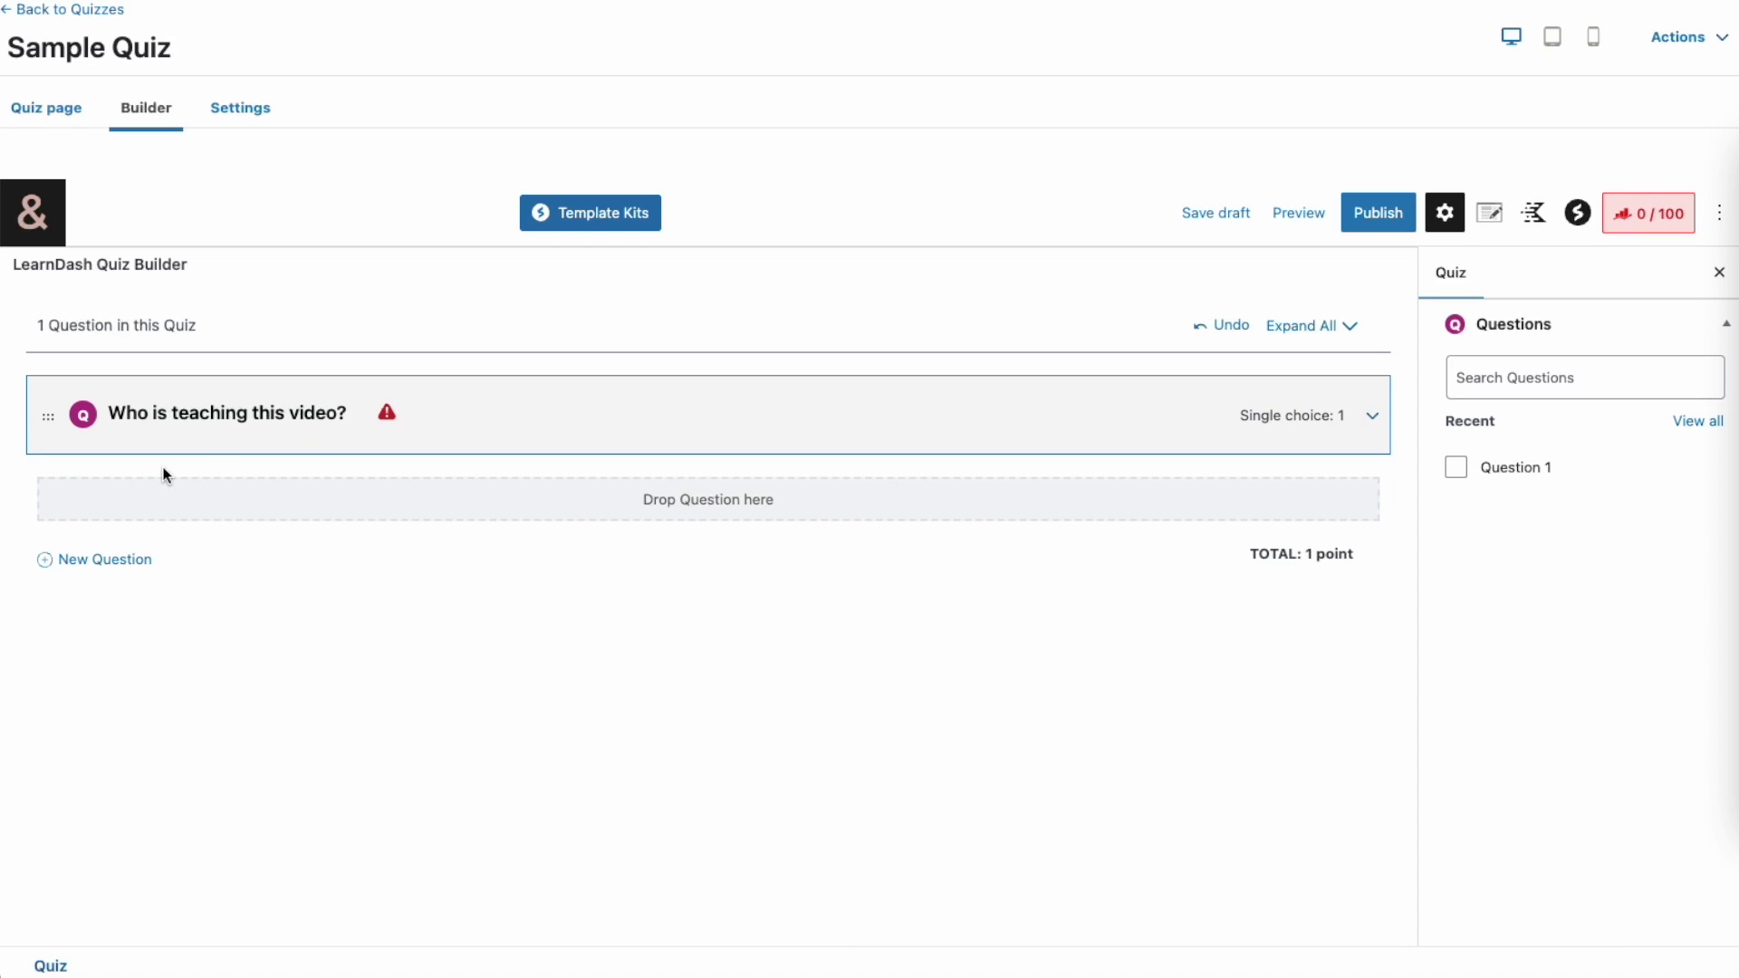
- Add the instructor's first name as an answer to the question and mark it as correct
{"action": "left_click", "coordinate": [387, 418]}
{"action": "left_click", "coordinate": [218, 512]}
{"action": "type", "text": "Melissa"}
{"action": "left_click", "coordinate": [192, 583]}
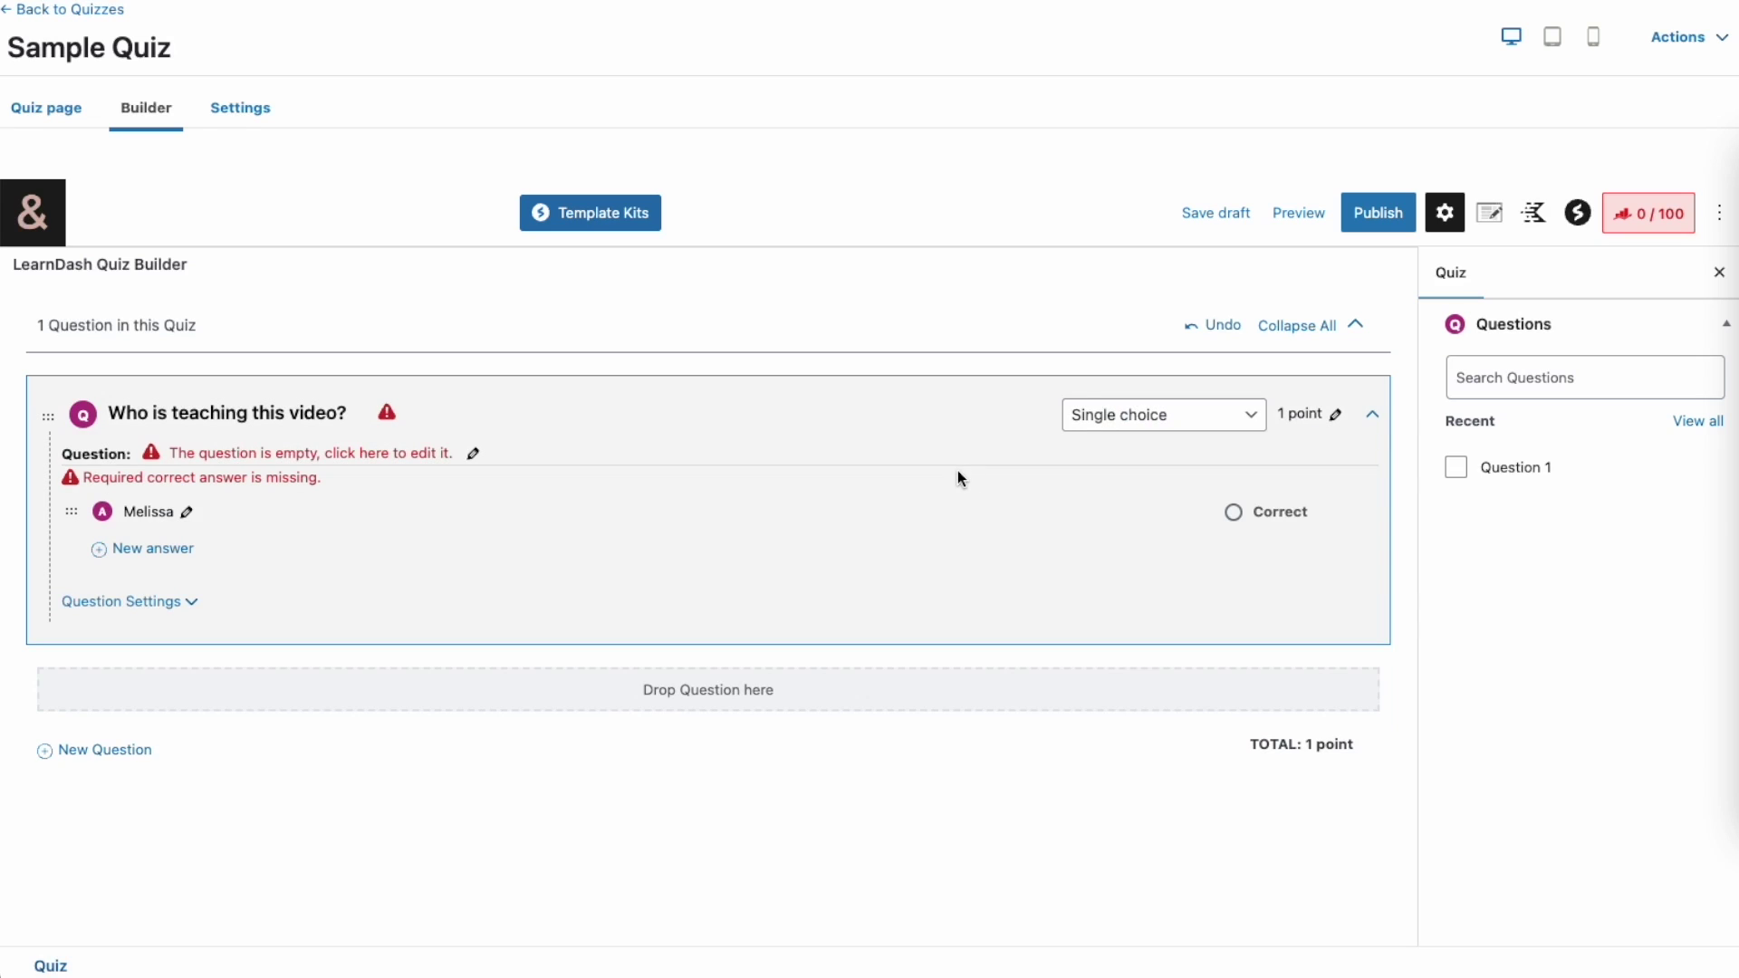
{"action": "left_click", "coordinate": [1231, 512]}
- Add a similar-sounding first name as the second, incorrect answer to the question
{"action": "left_click", "coordinate": [184, 528]}
{"action": "left_click", "coordinate": [183, 526]}
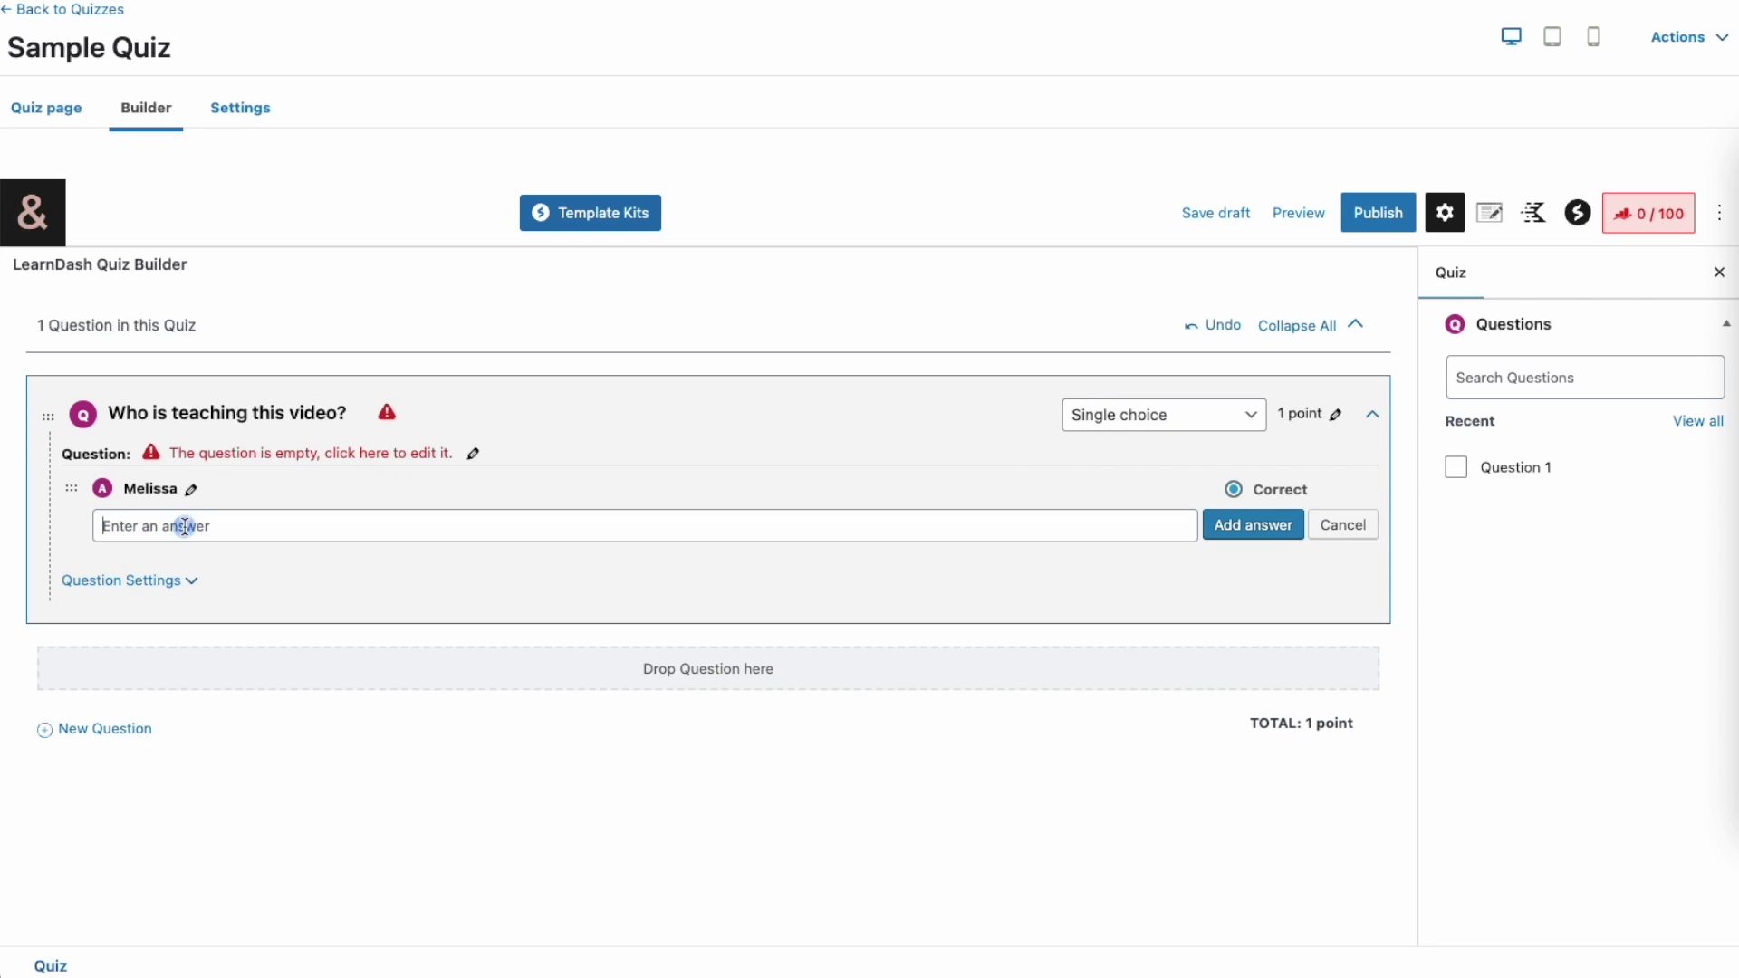
{"action": "type", "text": "Elissa"}
{"action": "key", "text": "Return"}
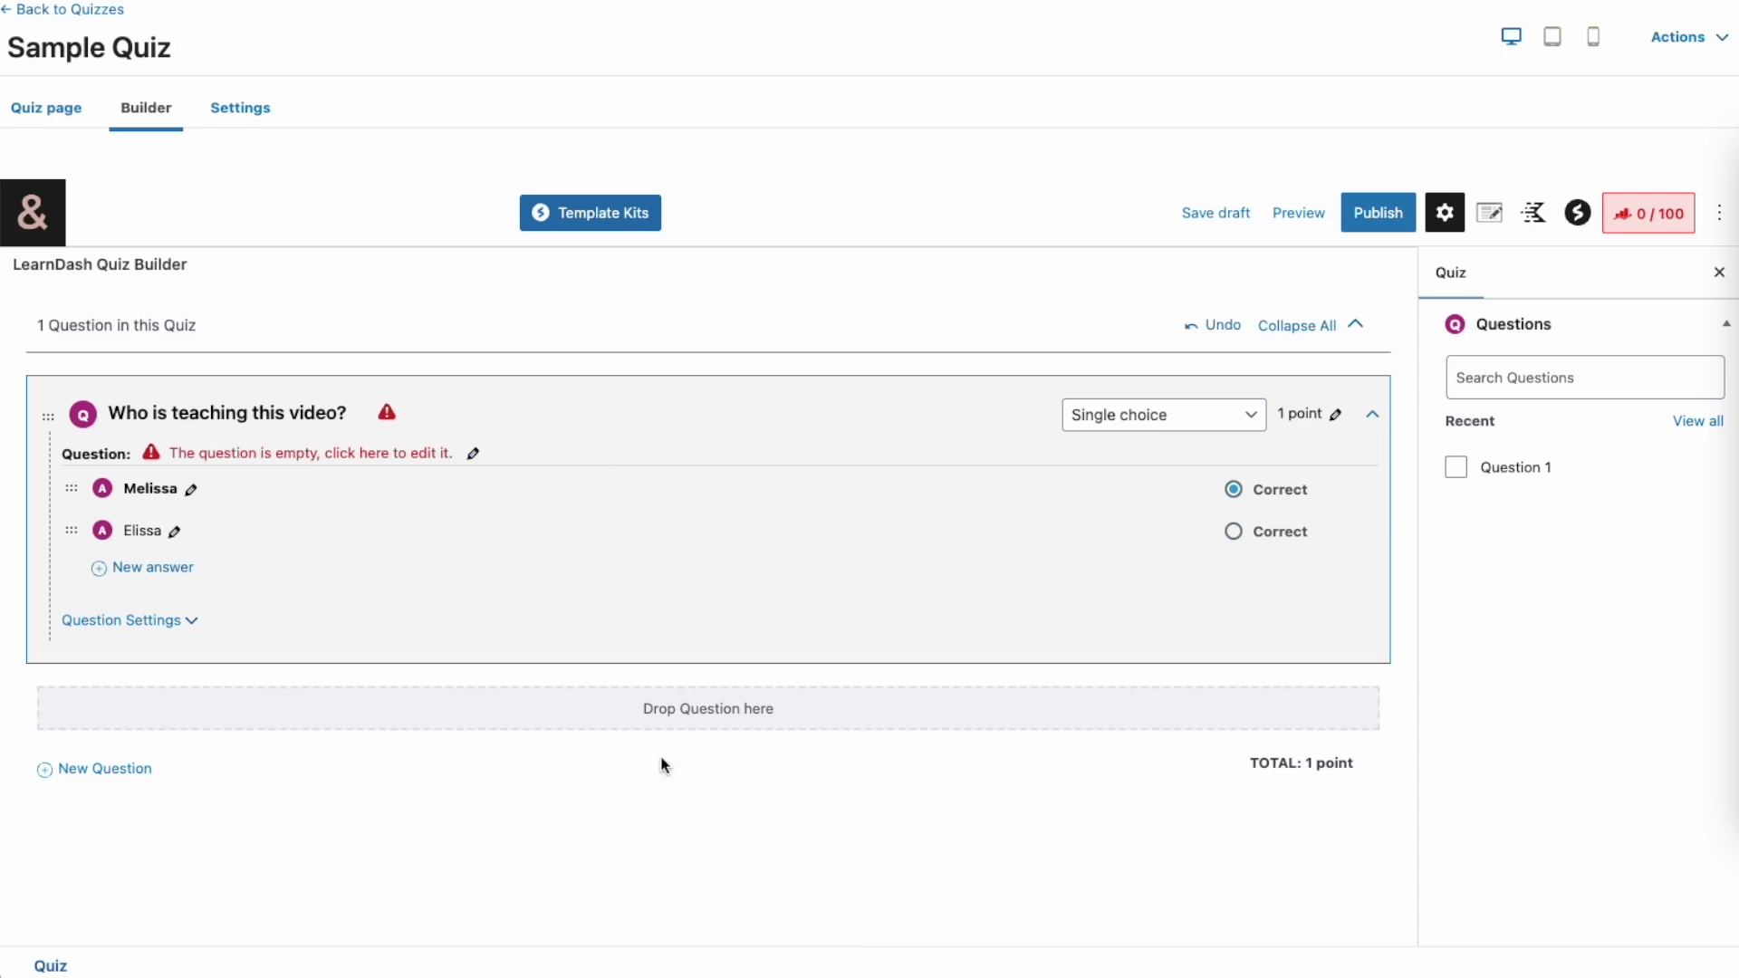
- Preview the Sample Quiz, answer it with the instructor's first name, finish it and check the results
{"action": "left_click", "coordinate": [1295, 215]}
{"action": "left_click", "coordinate": [1228, 401]}
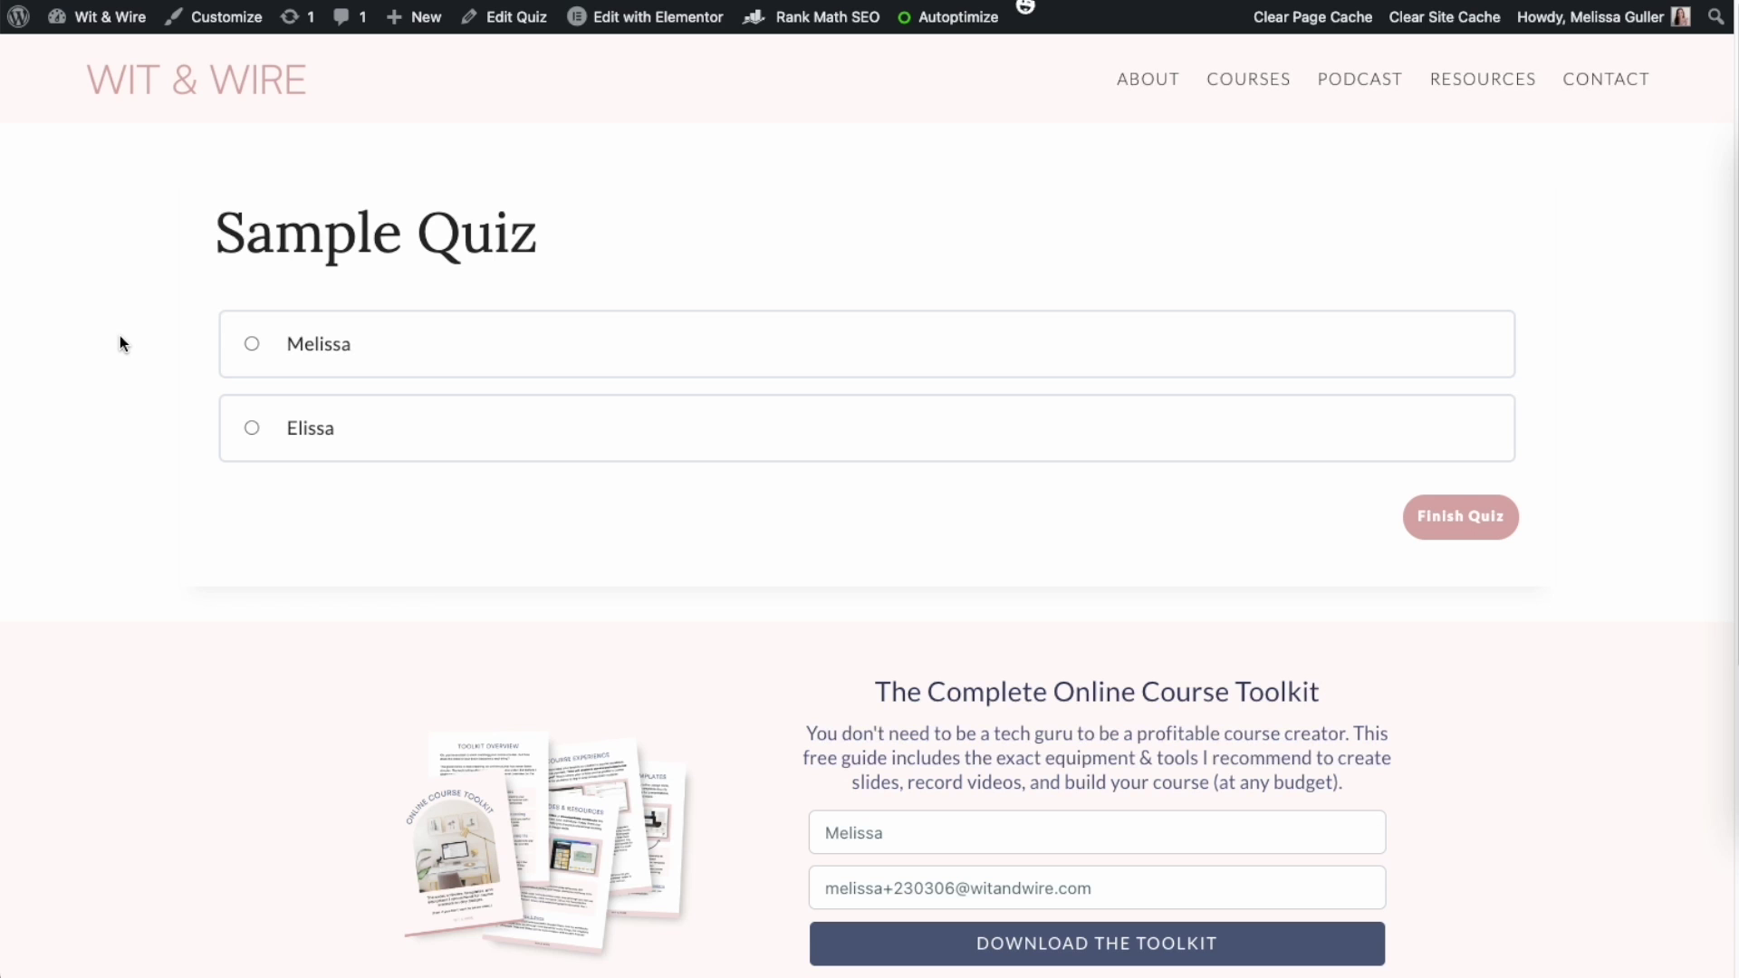
{"action": "left_click", "coordinate": [323, 342]}
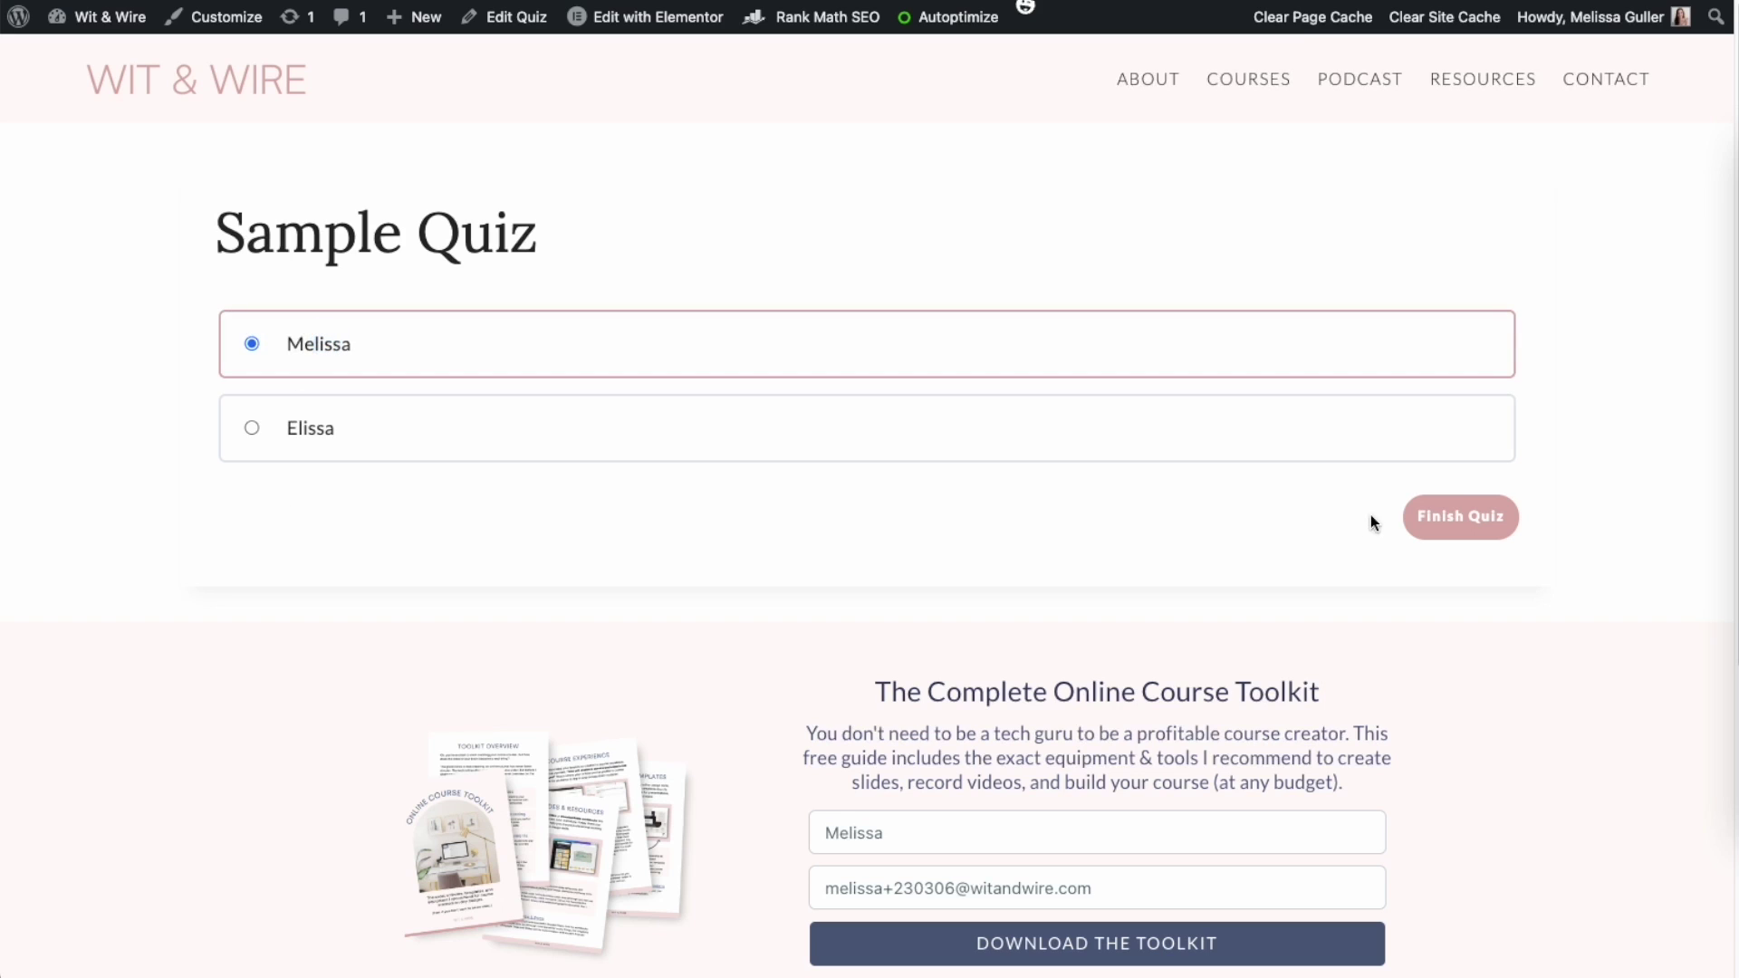
{"action": "left_click", "coordinate": [1422, 517]}
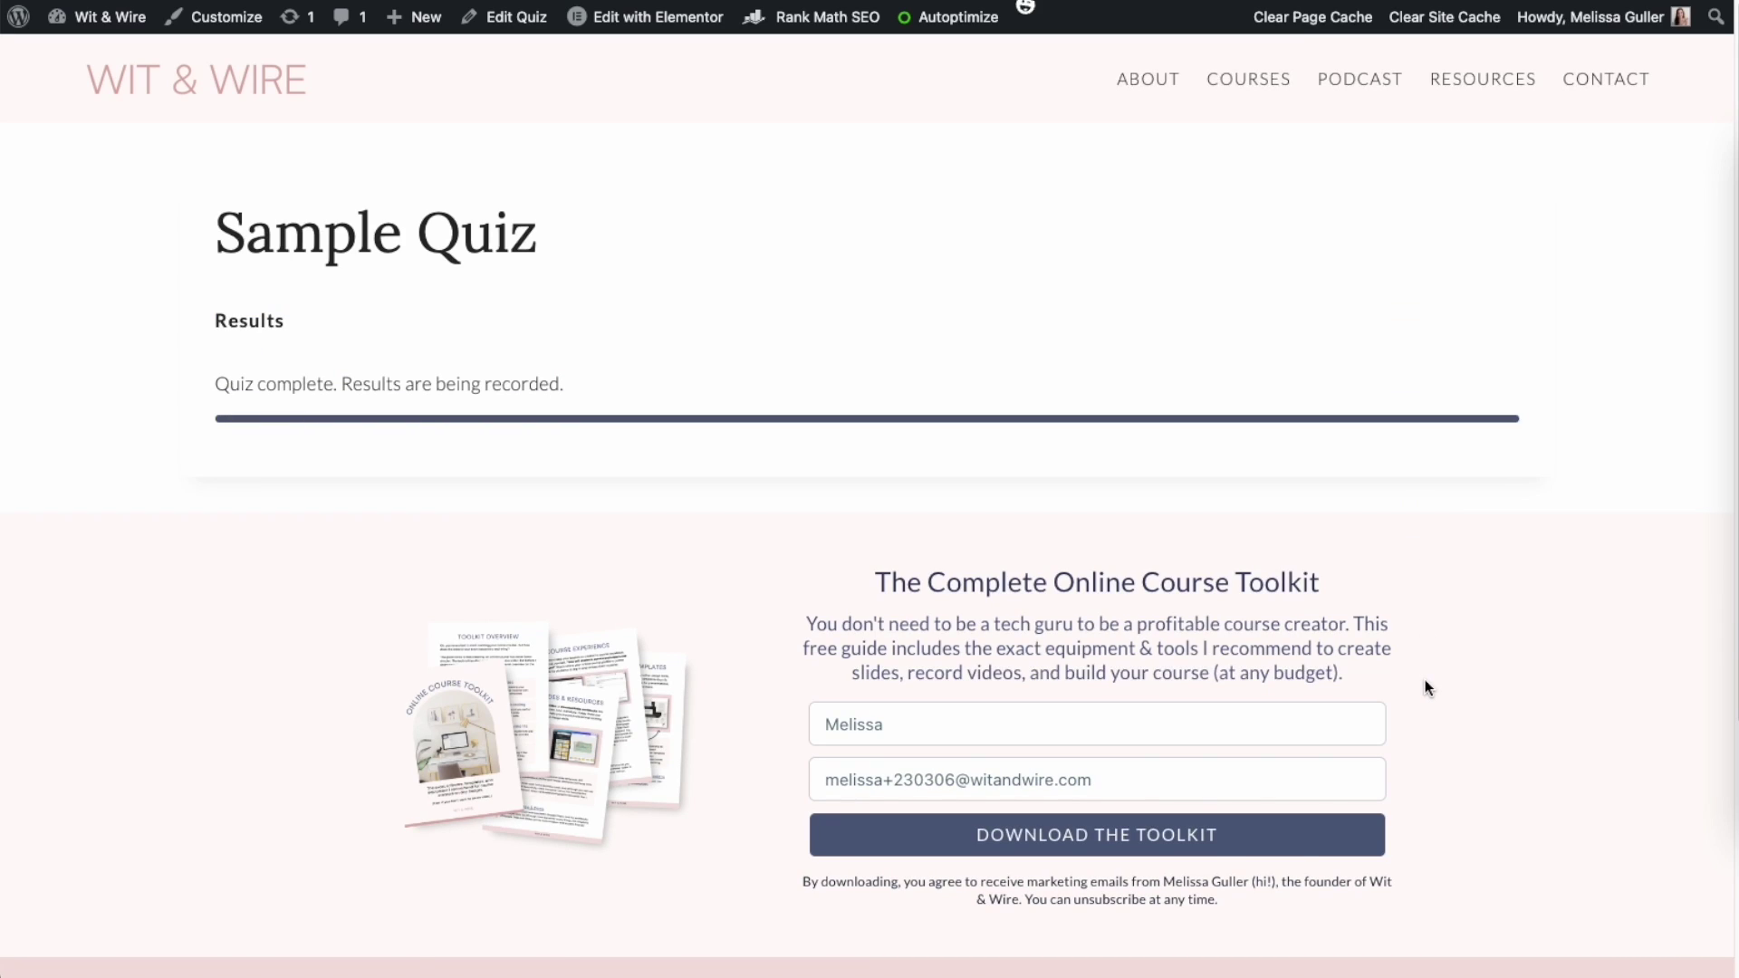
{"action": "left_click_drag", "start_coordinate": [216, 352], "coordinate": [573, 357]}
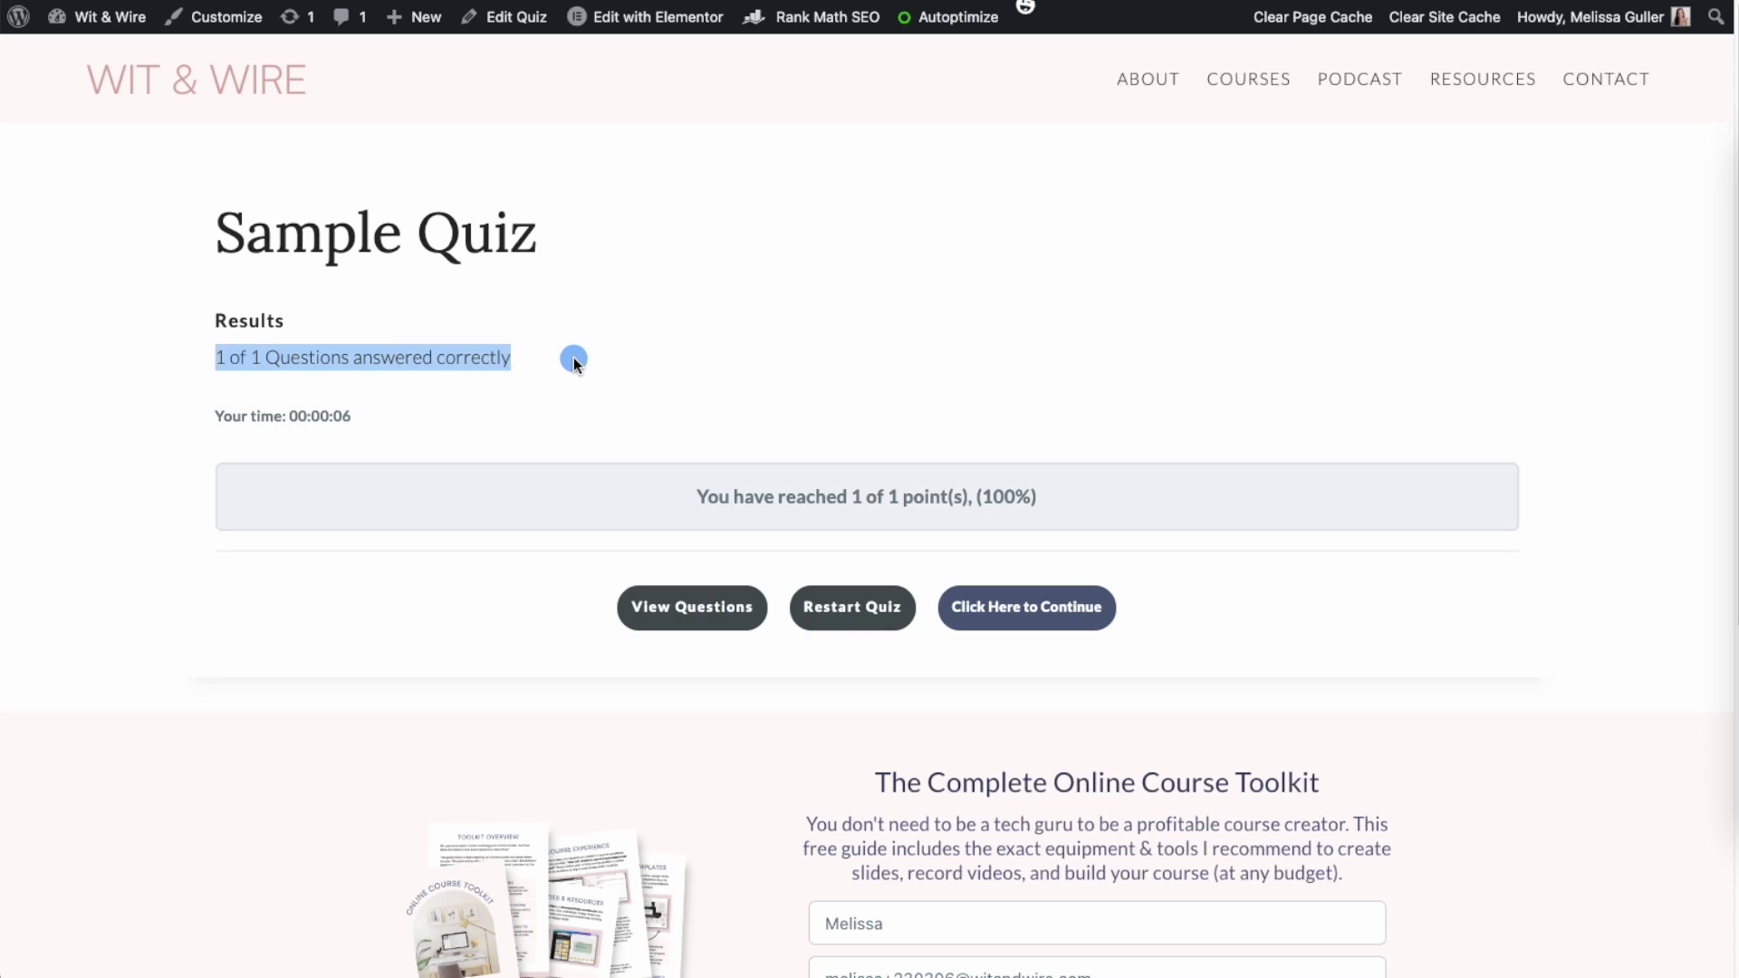
{"action": "left_click", "coordinate": [574, 359]}
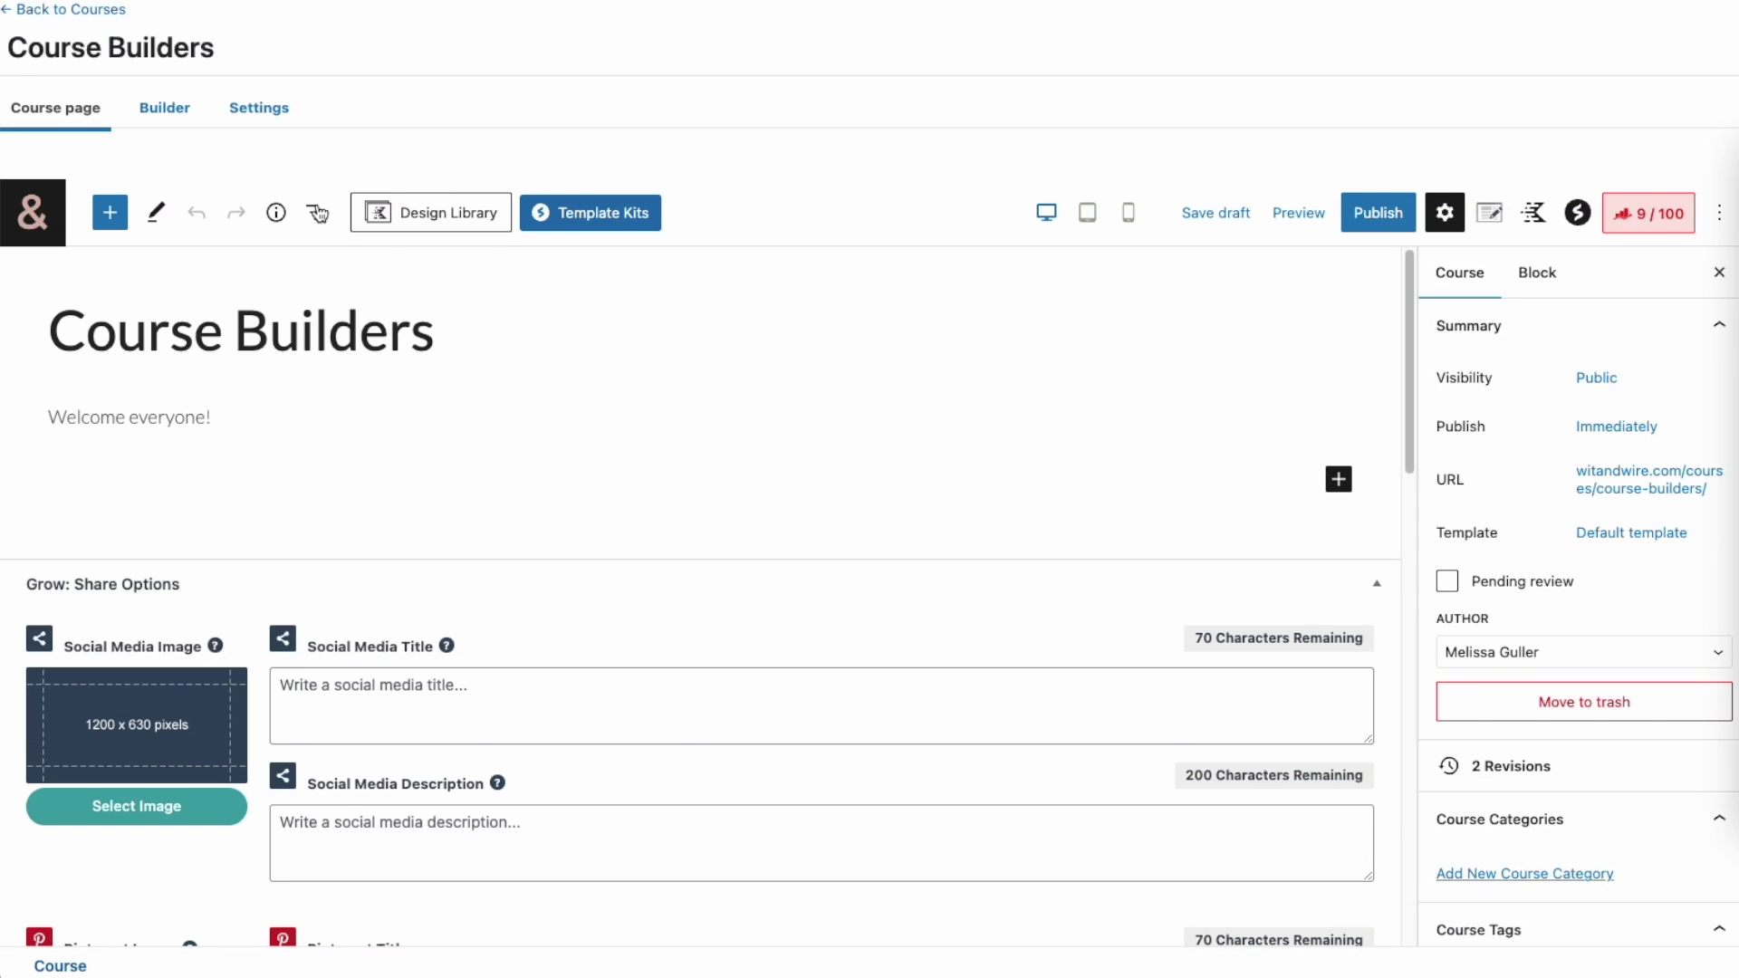
- Add the Sample Quiz to the lesson The Bridge Theory in the Course Builders course structure
{"action": "left_click", "coordinate": [166, 109]}
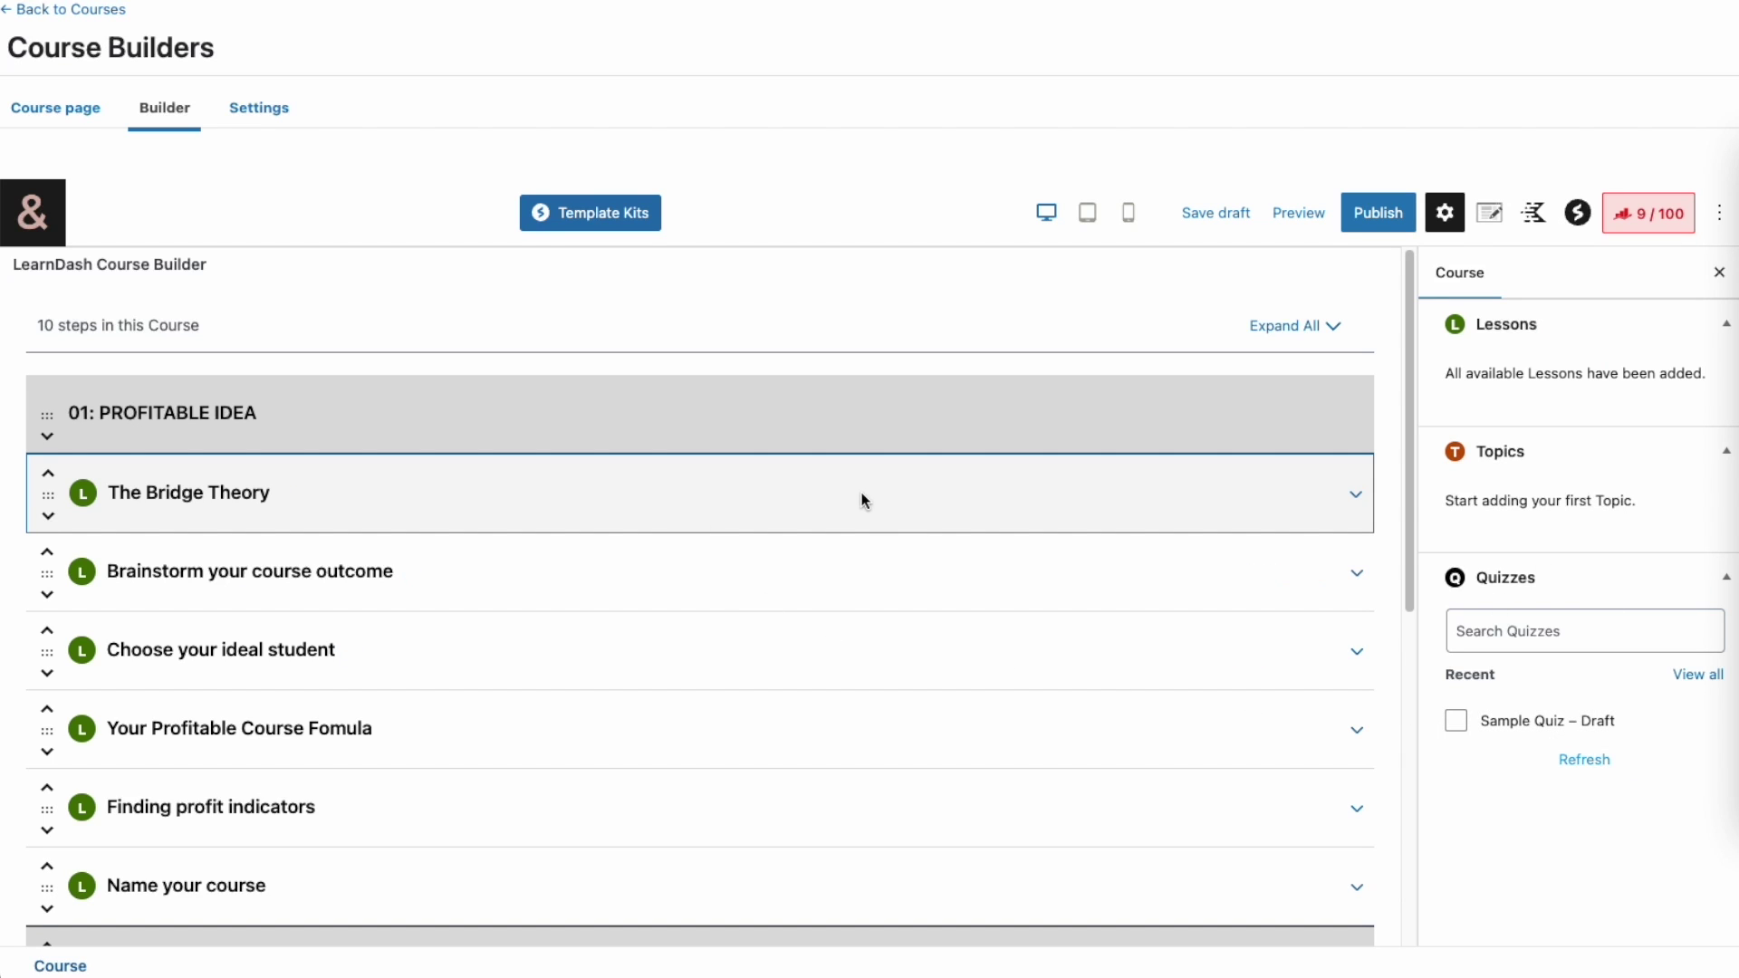
{"action": "left_click", "coordinate": [1564, 722]}
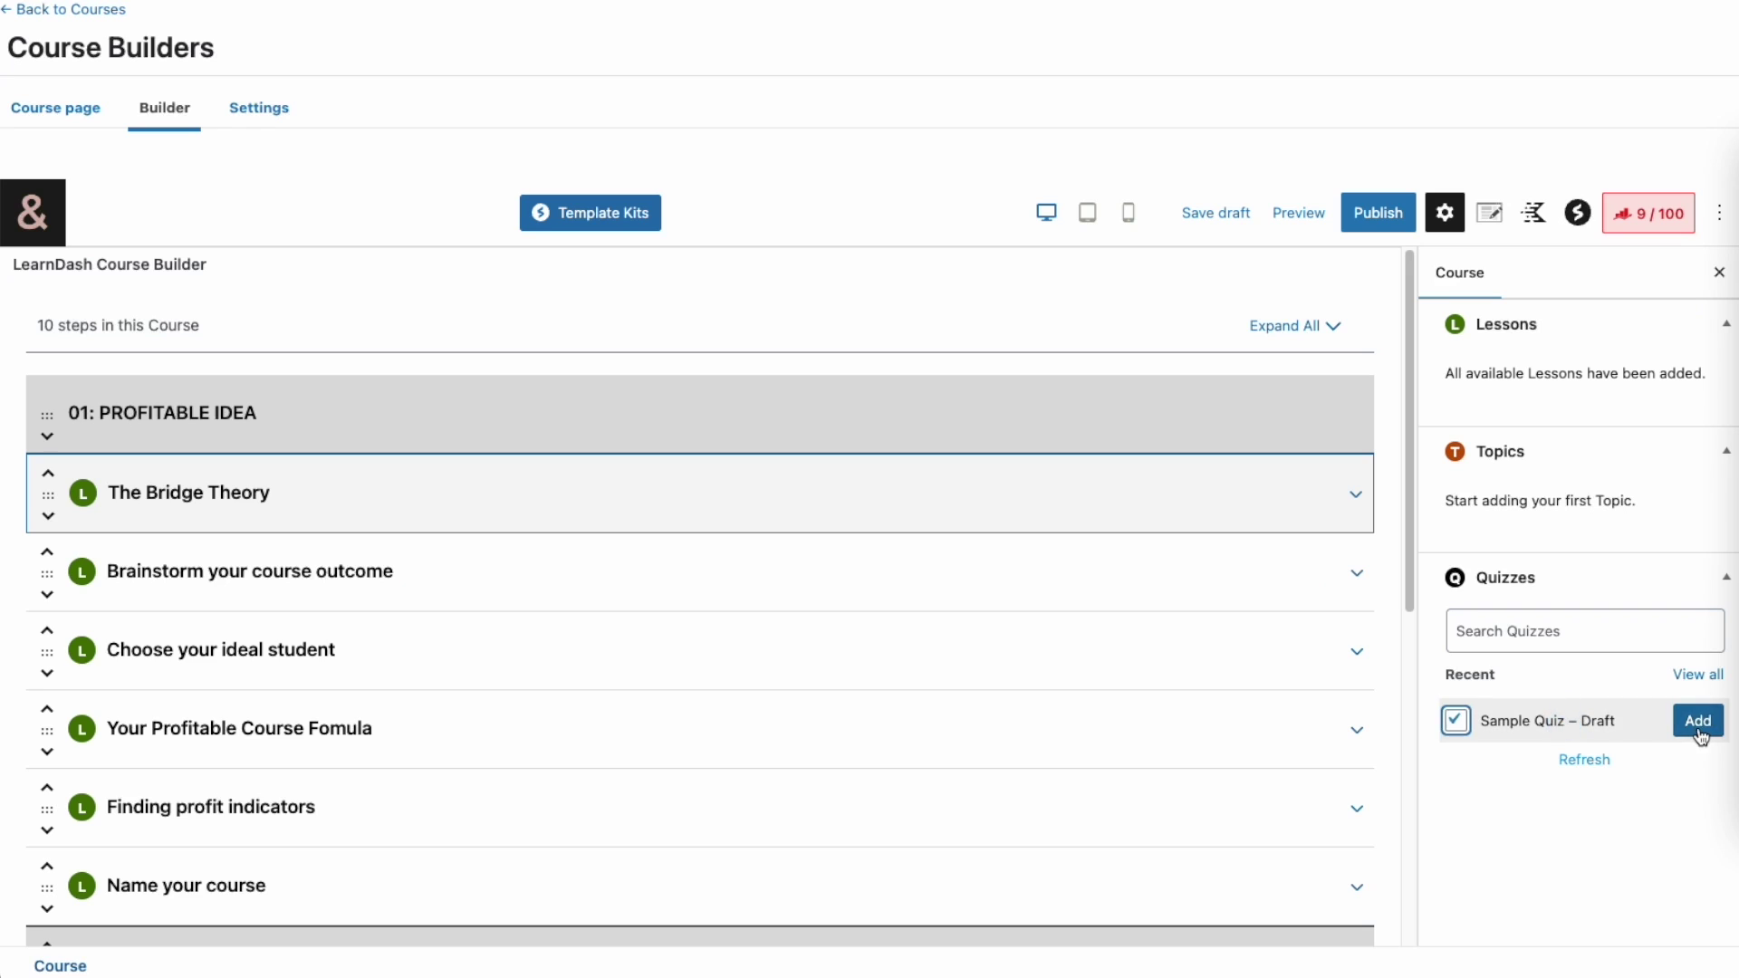
{"action": "left_click", "coordinate": [1697, 731]}
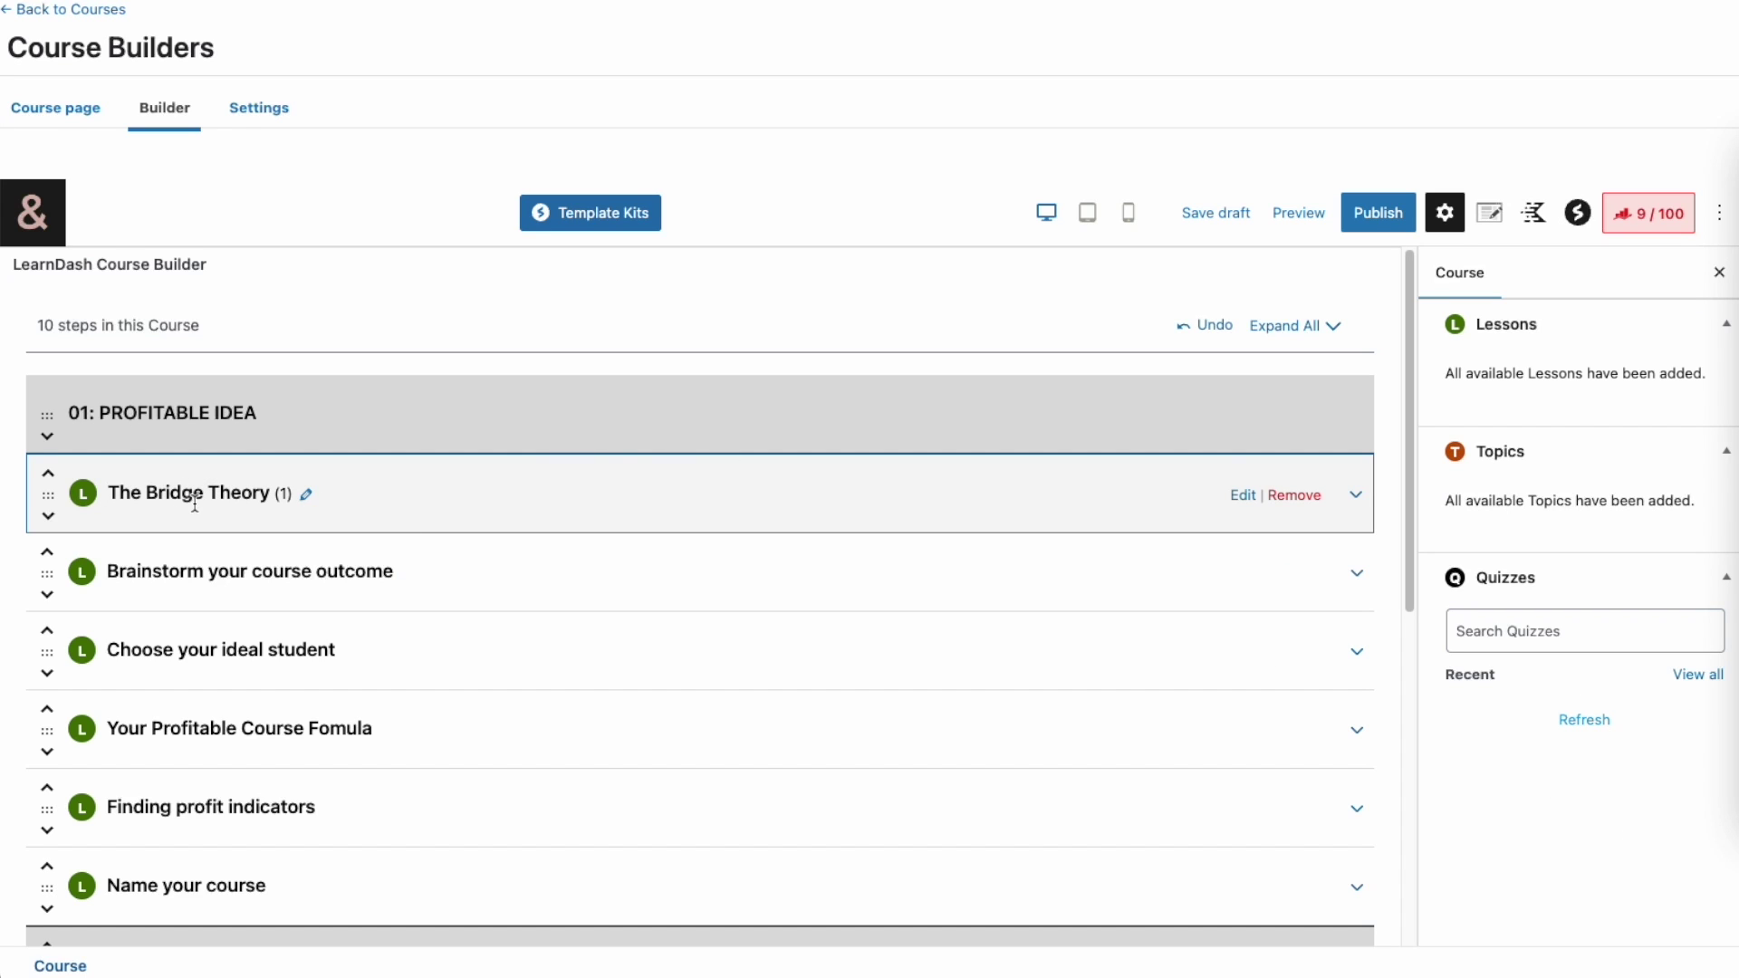
- Preview the Course Builders course in a new tab and view the lesson The Bridge Theory down to its lesson content
{"action": "left_click", "coordinate": [1299, 213]}
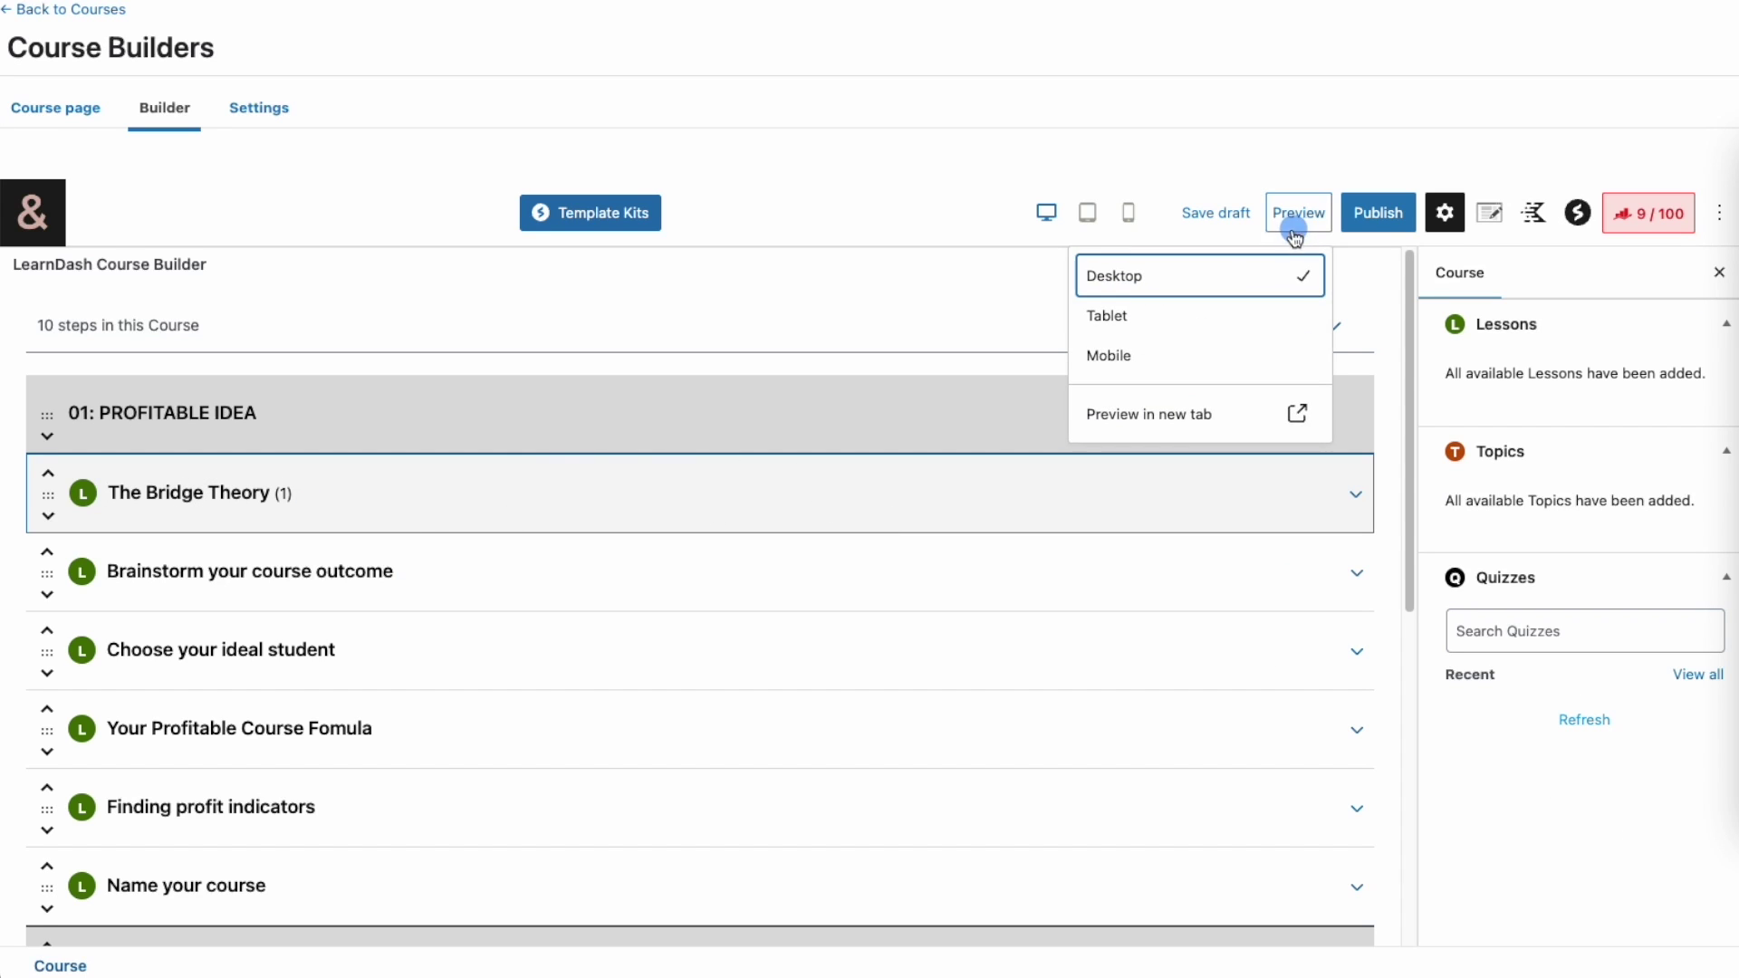
{"action": "left_click", "coordinate": [1197, 414]}
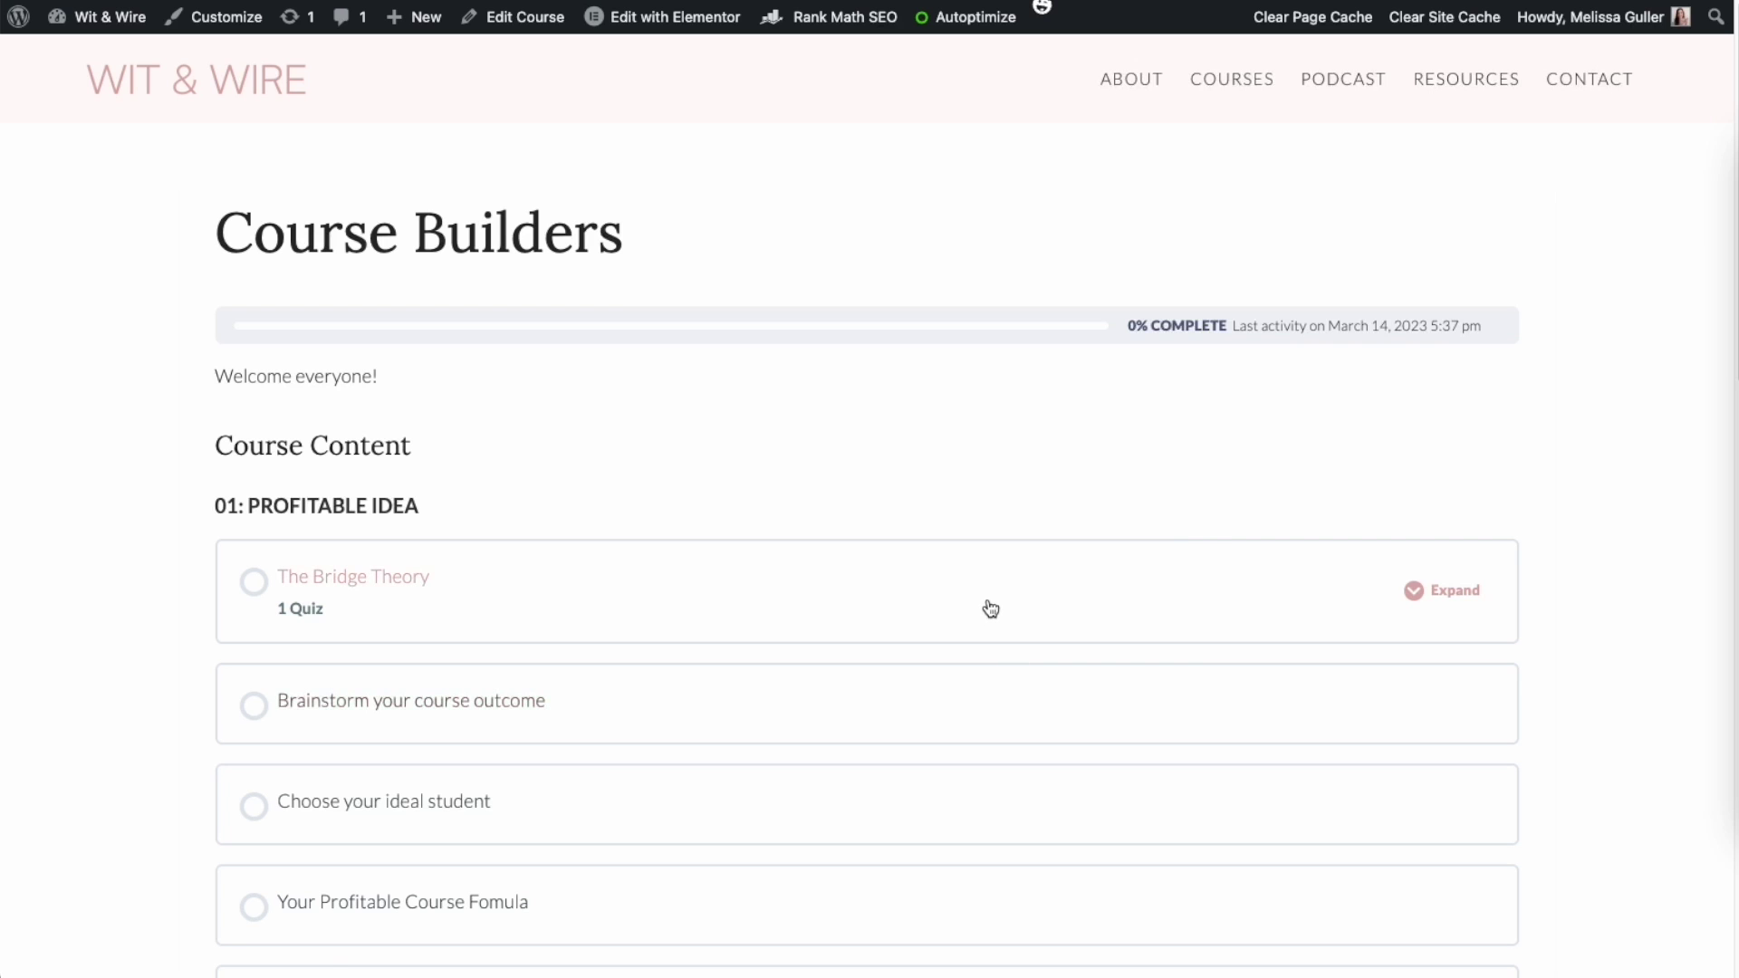
{"action": "left_click", "coordinate": [407, 614]}
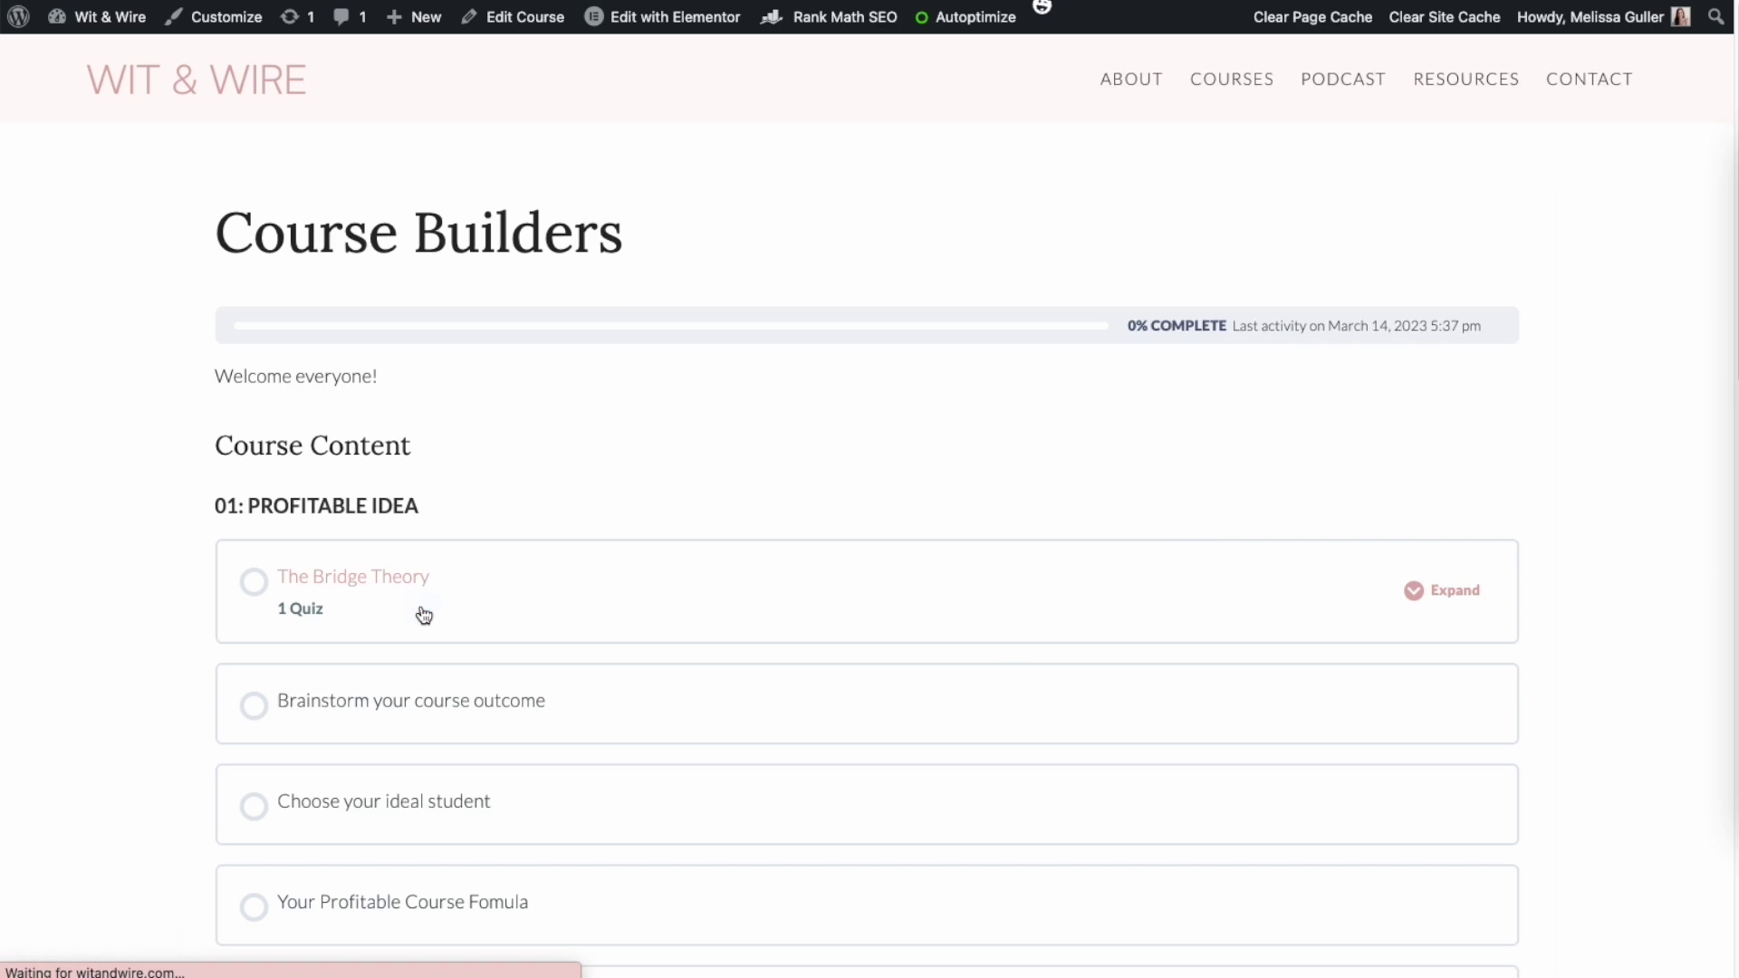
{"action": "left_click", "coordinate": [1455, 598]}
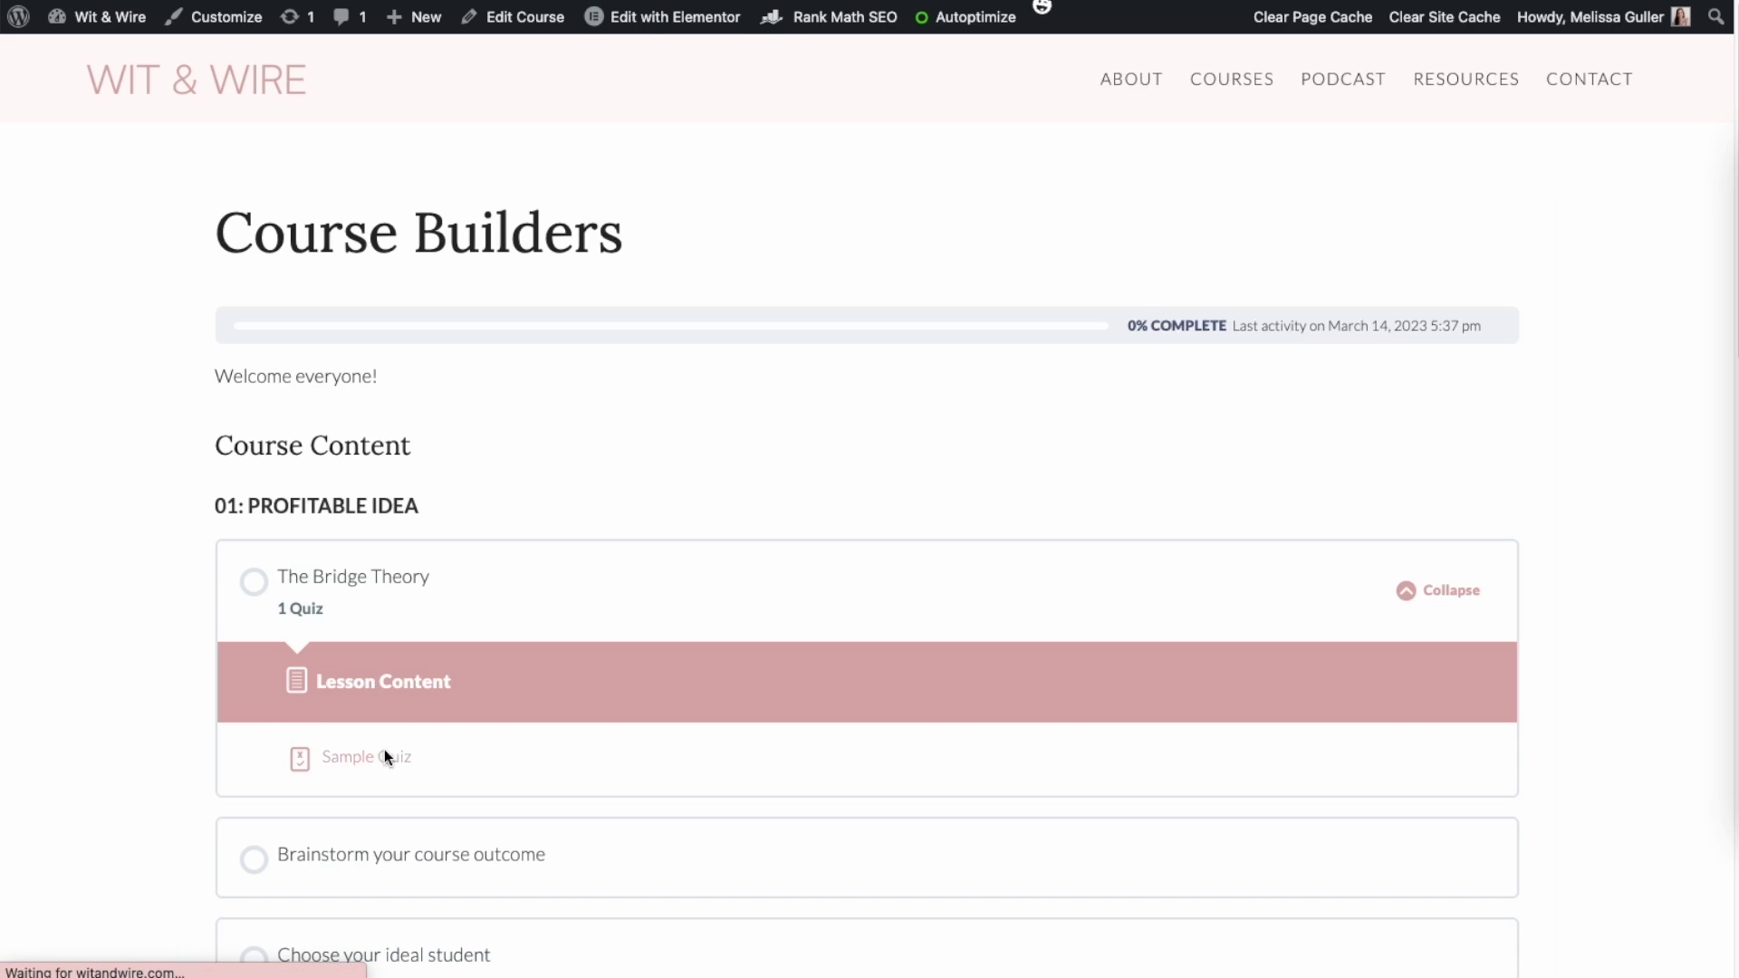
{"action": "scroll", "coordinate": [904, 632], "scroll_direction": "down", "scroll_amount": 5}
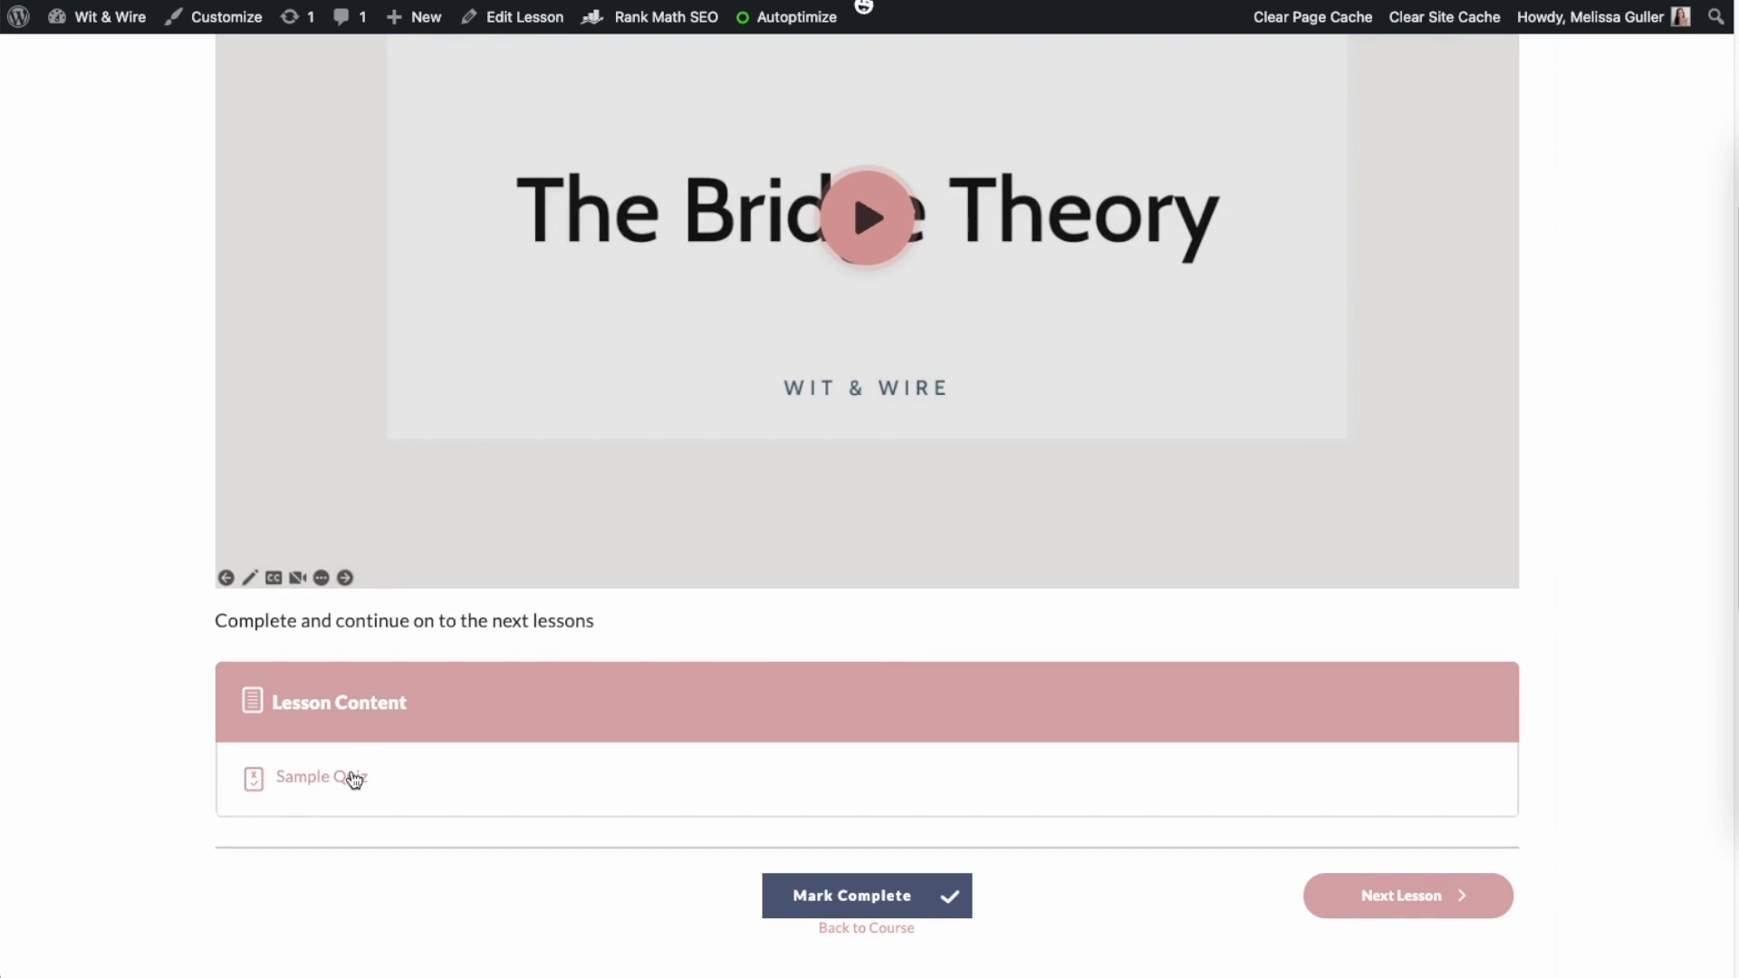
- Take the Sample Quiz from the lesson, choose the incorrect second name as the answer and finish the quiz
{"action": "left_click", "coordinate": [353, 779]}
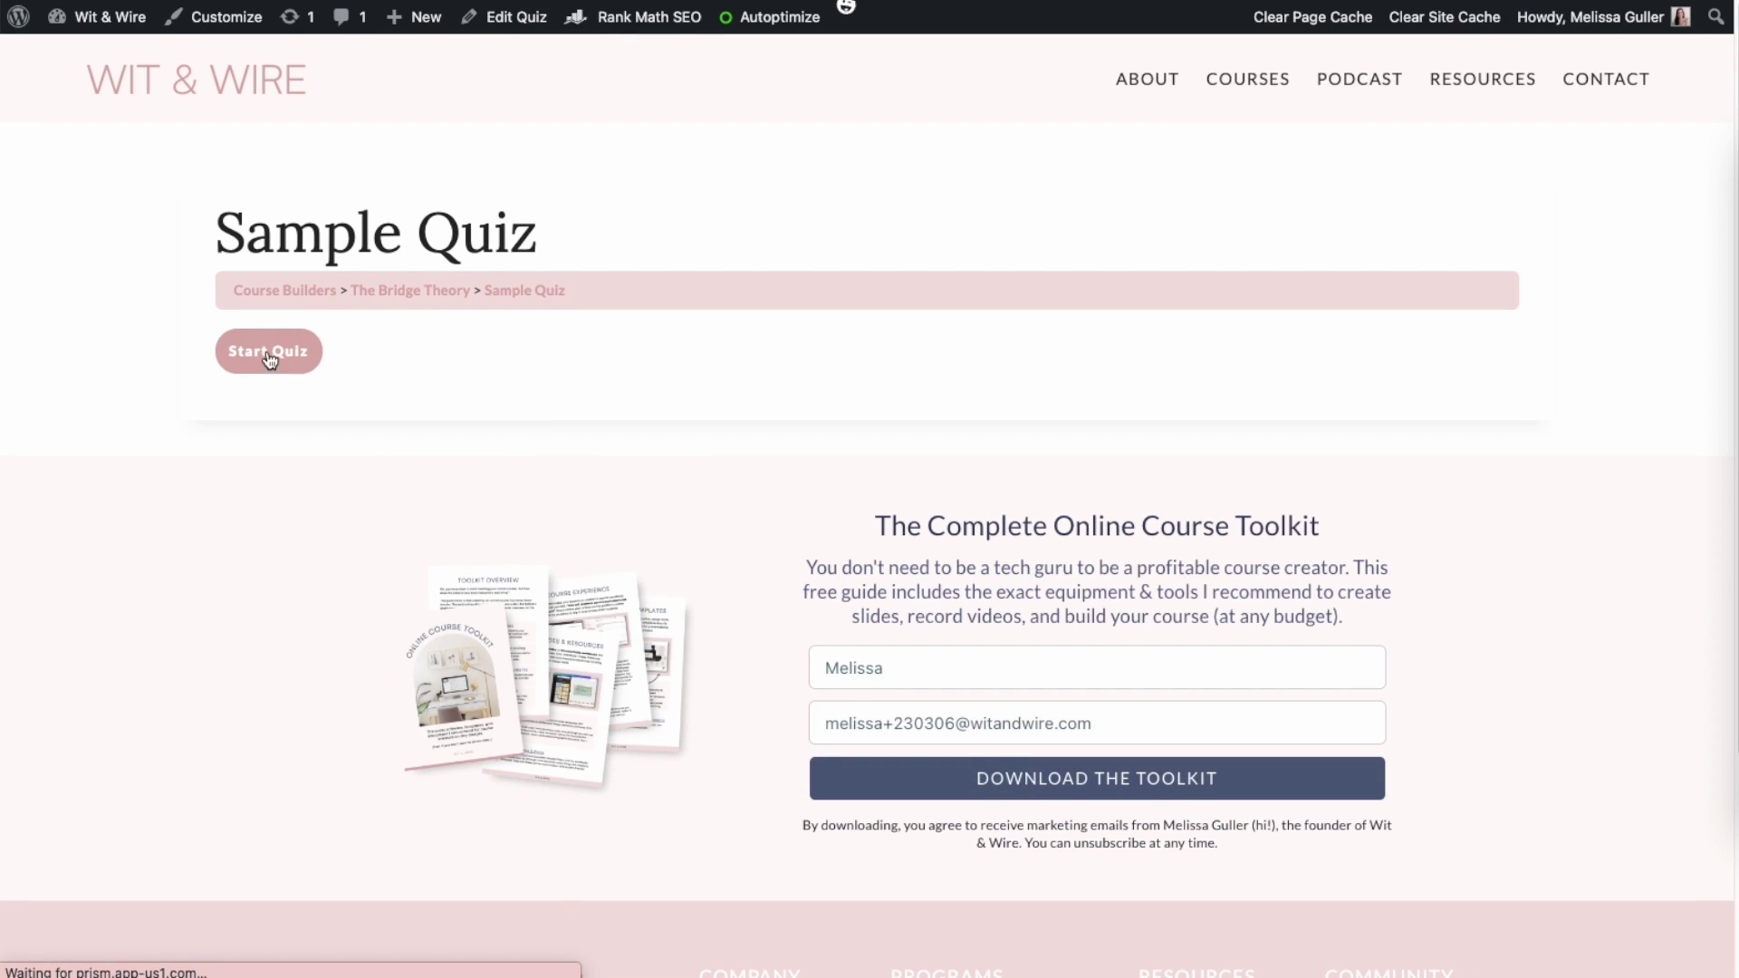
{"action": "left_click", "coordinate": [269, 355]}
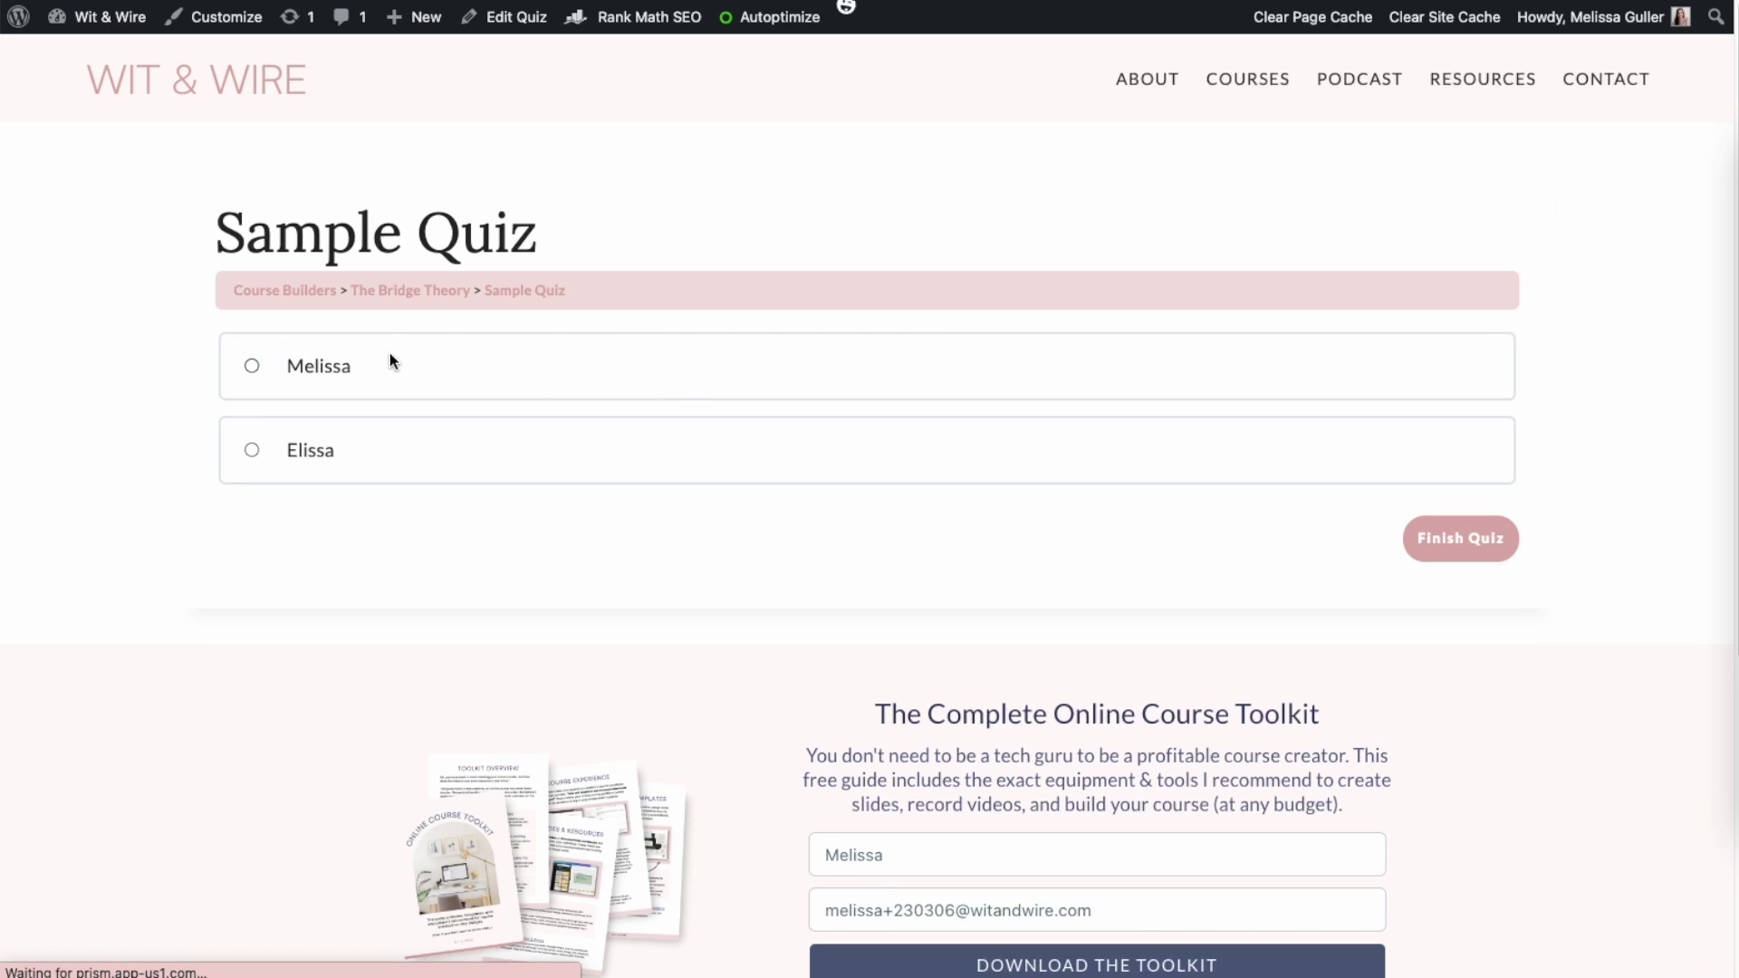
{"action": "left_click", "coordinate": [300, 449]}
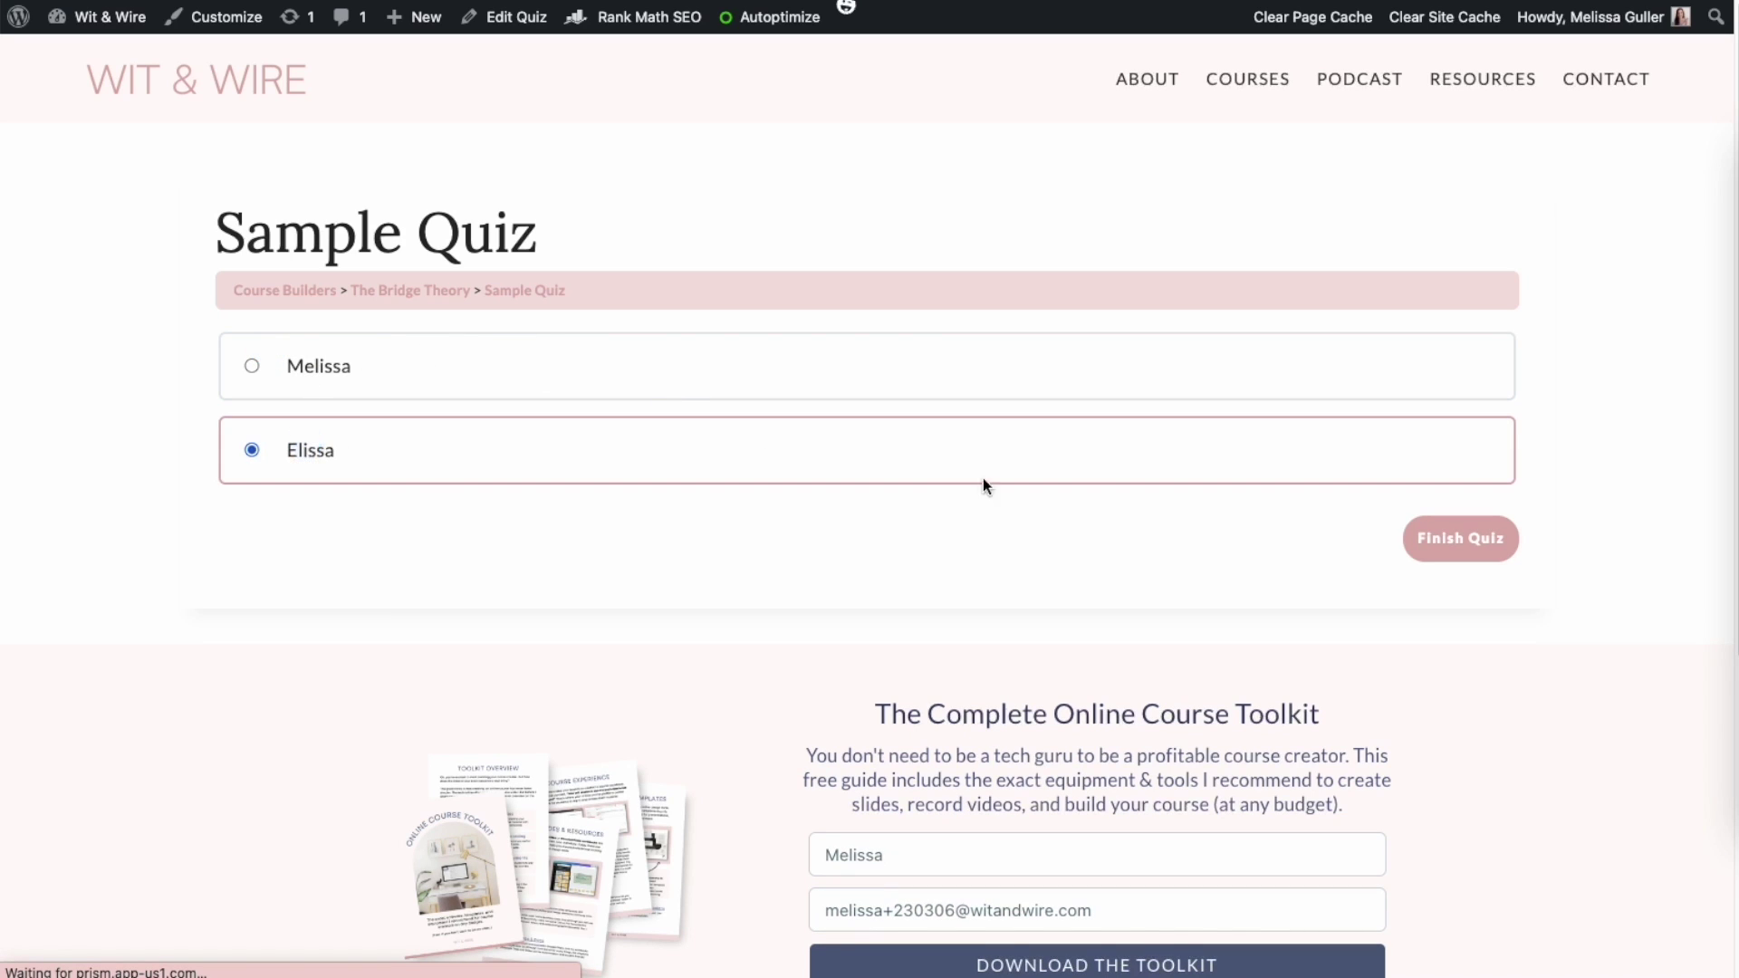
{"action": "left_click", "coordinate": [1467, 541]}
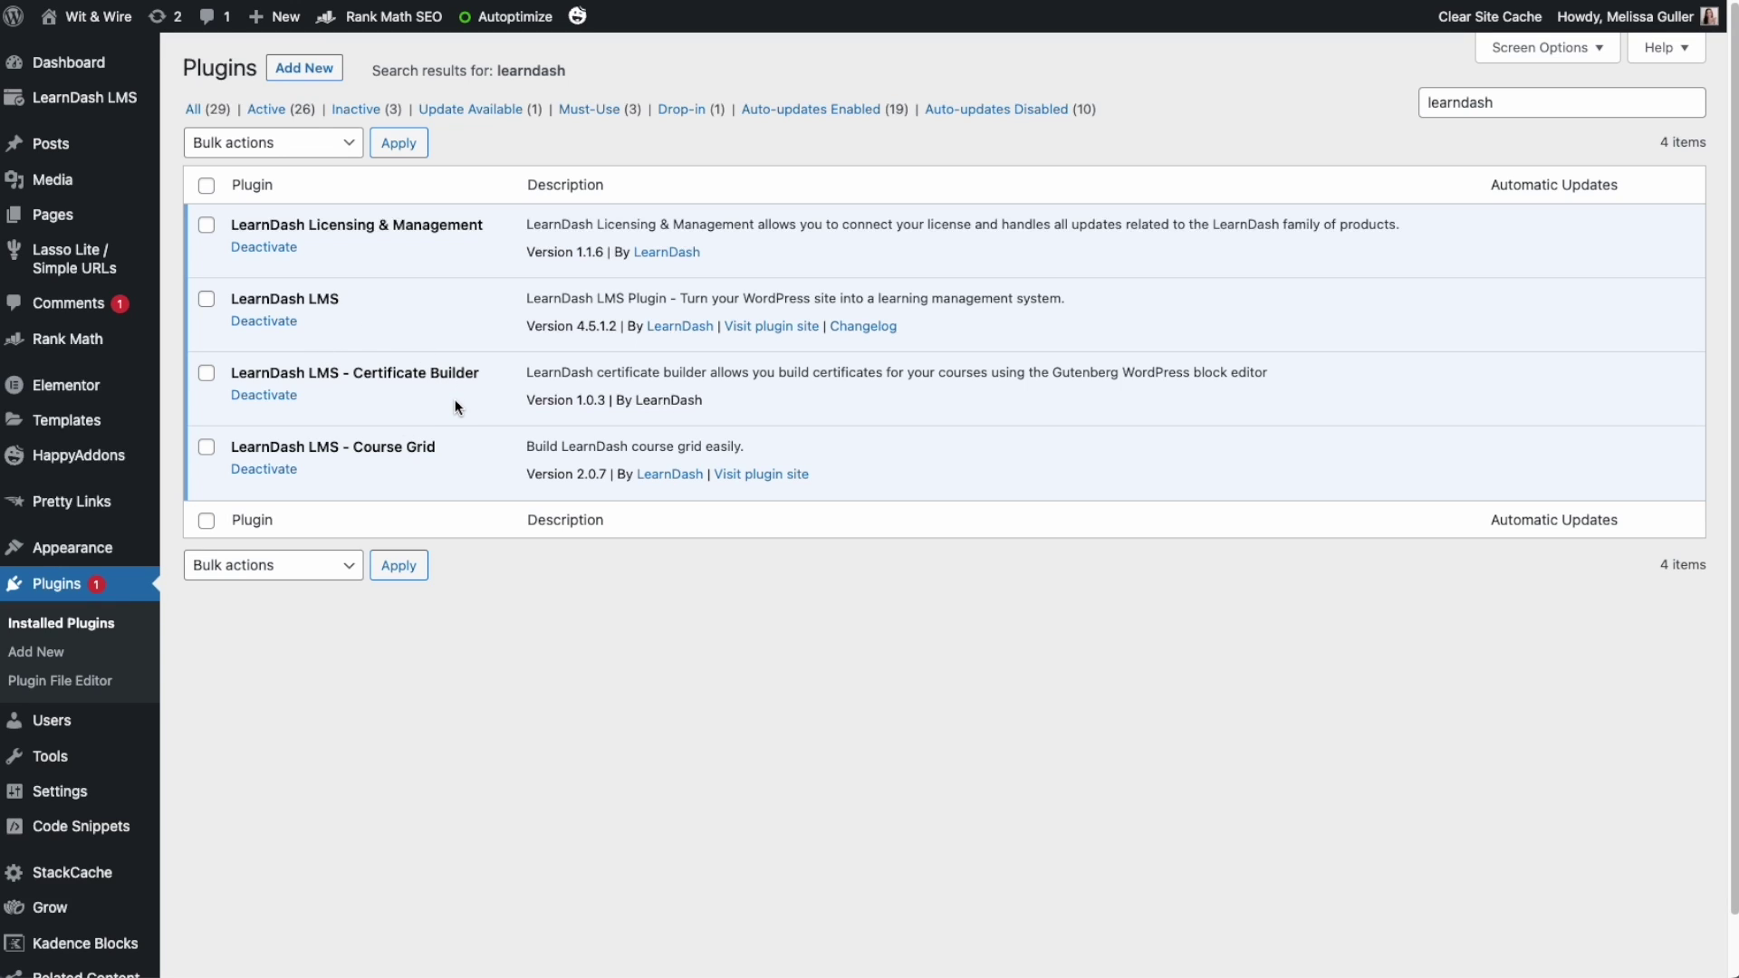
- Create a new LearnDash certificate titled "Certified Awesome" and switch it to the Certificate Builder
{"action": "mouse_move", "coordinate": [97, 113]}
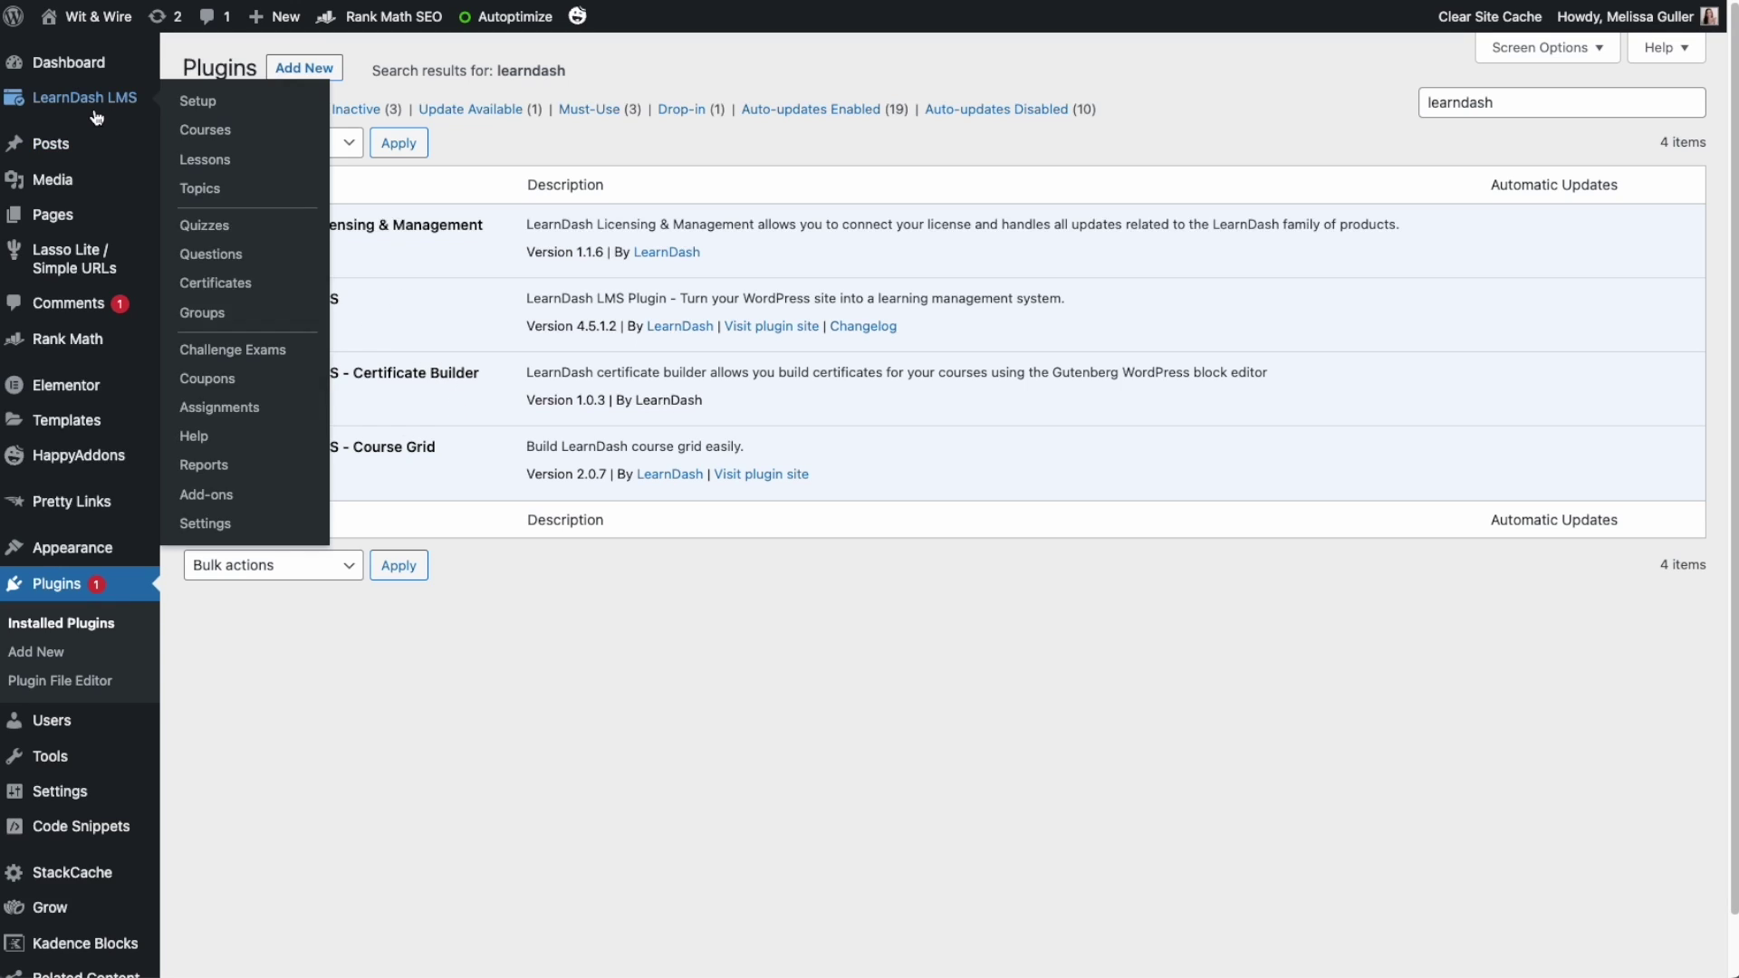
{"action": "left_click", "coordinate": [216, 284]}
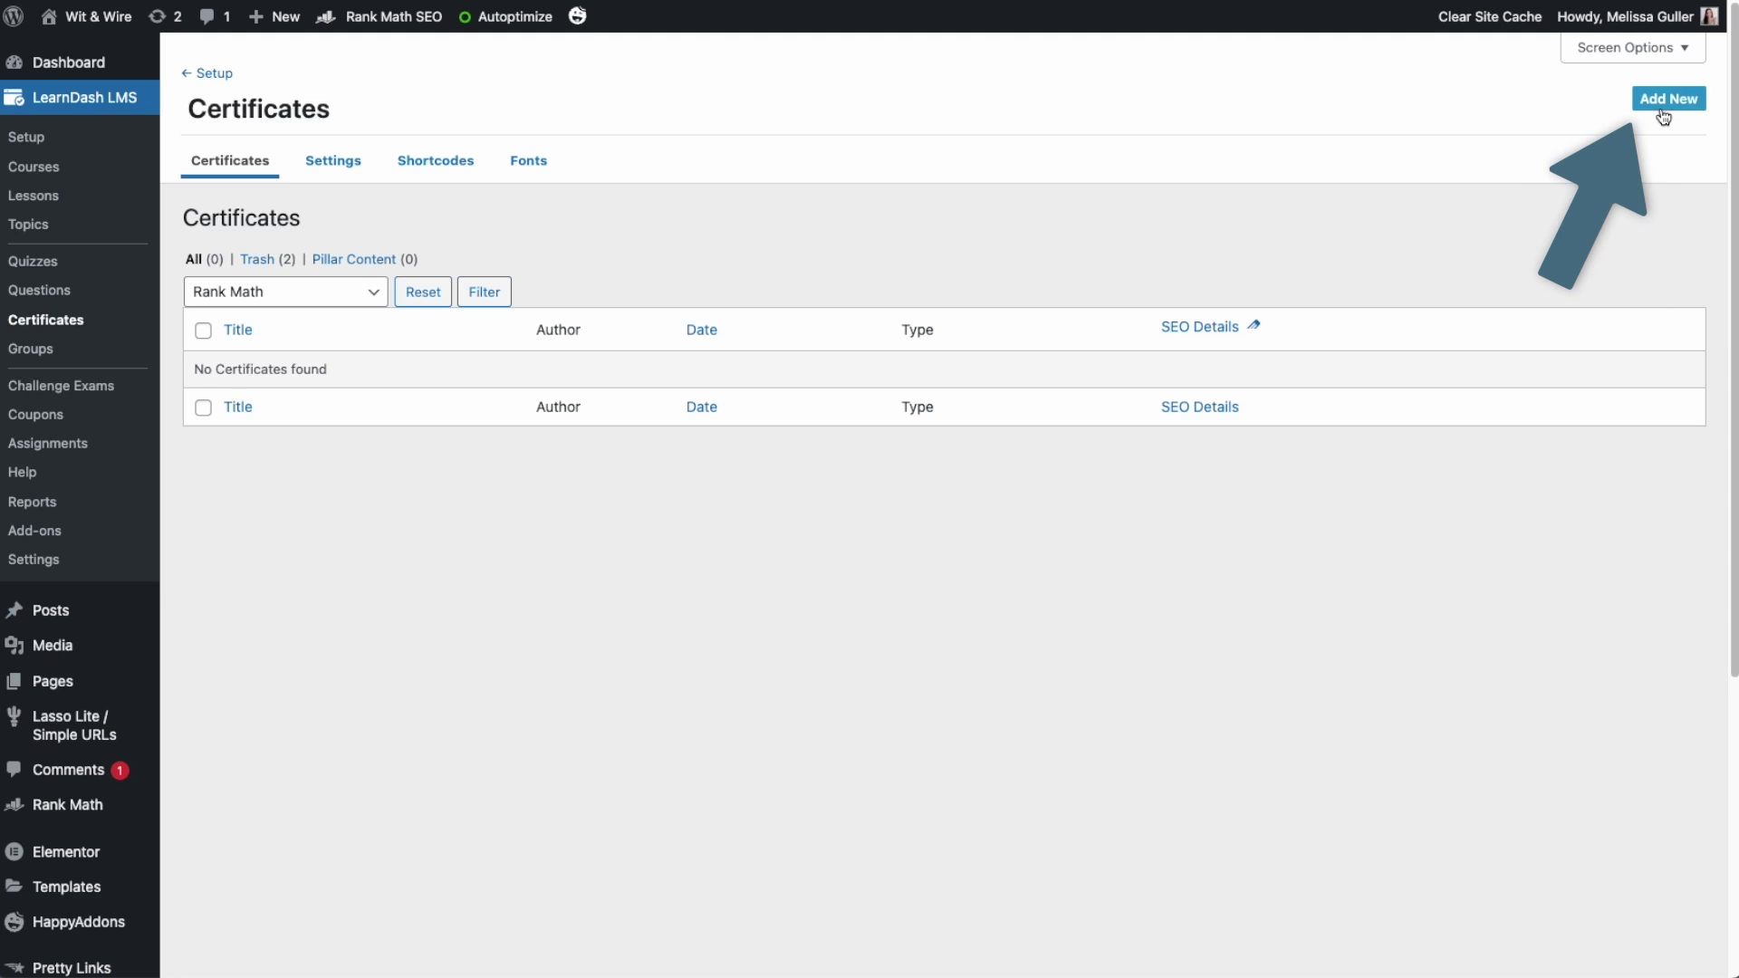
{"action": "left_click", "coordinate": [1663, 101]}
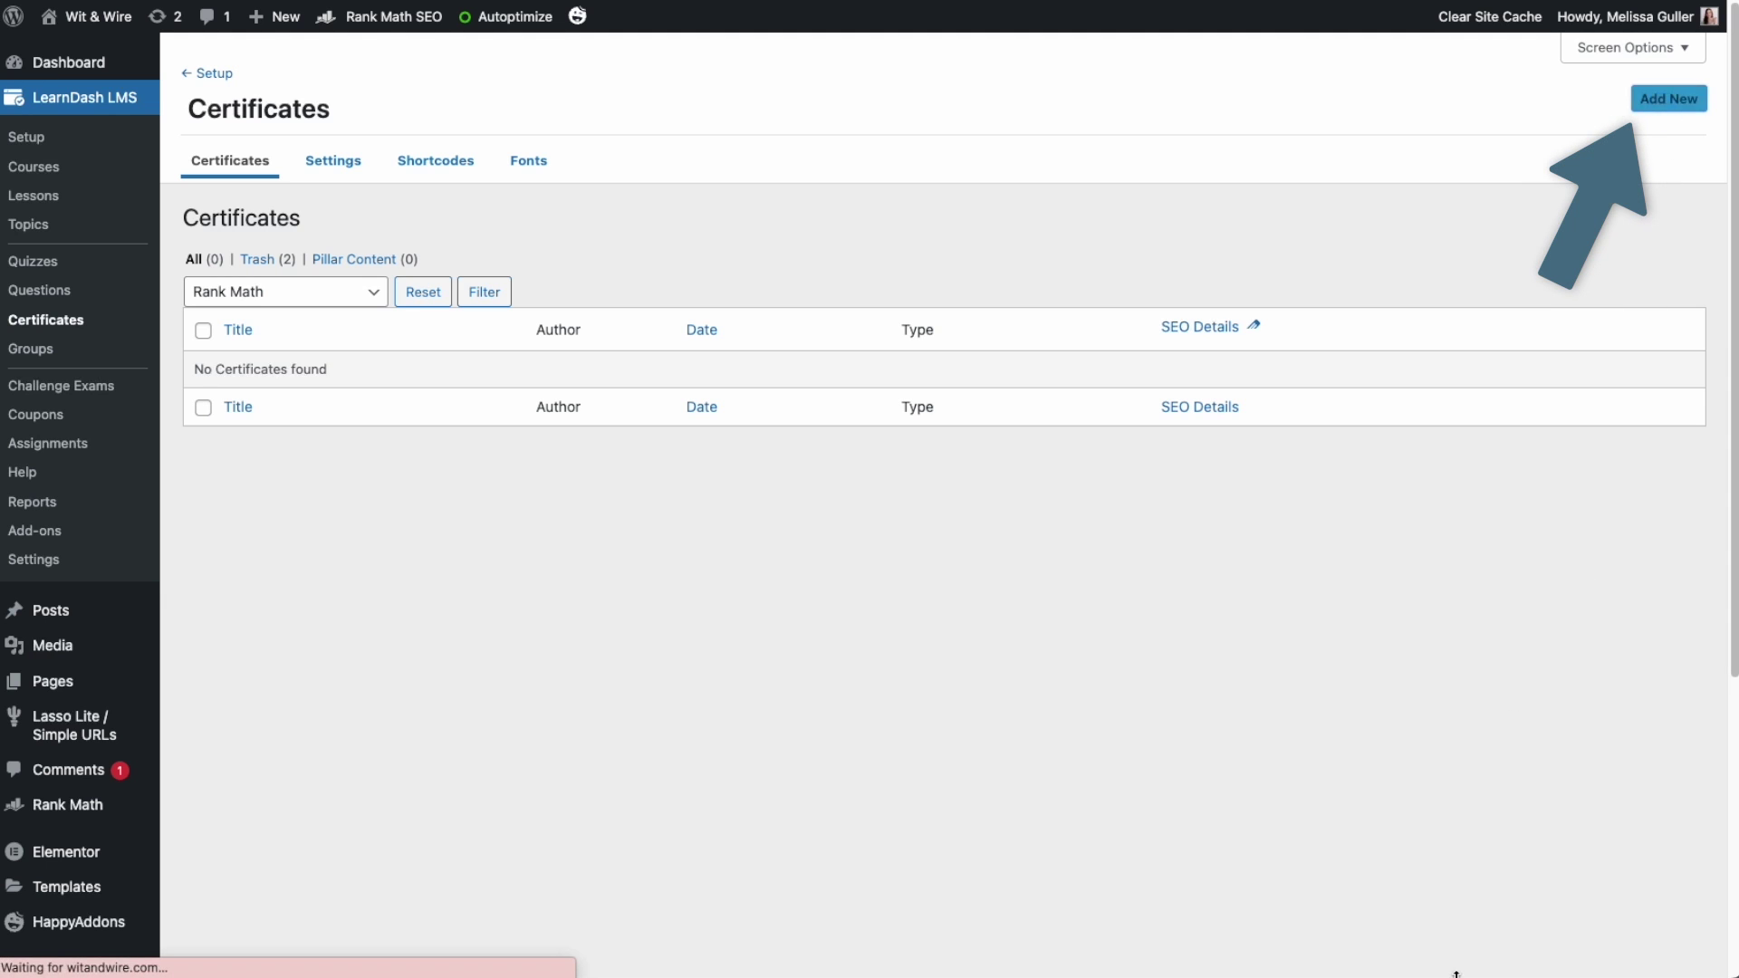
{"action": "type", "text": "C"}
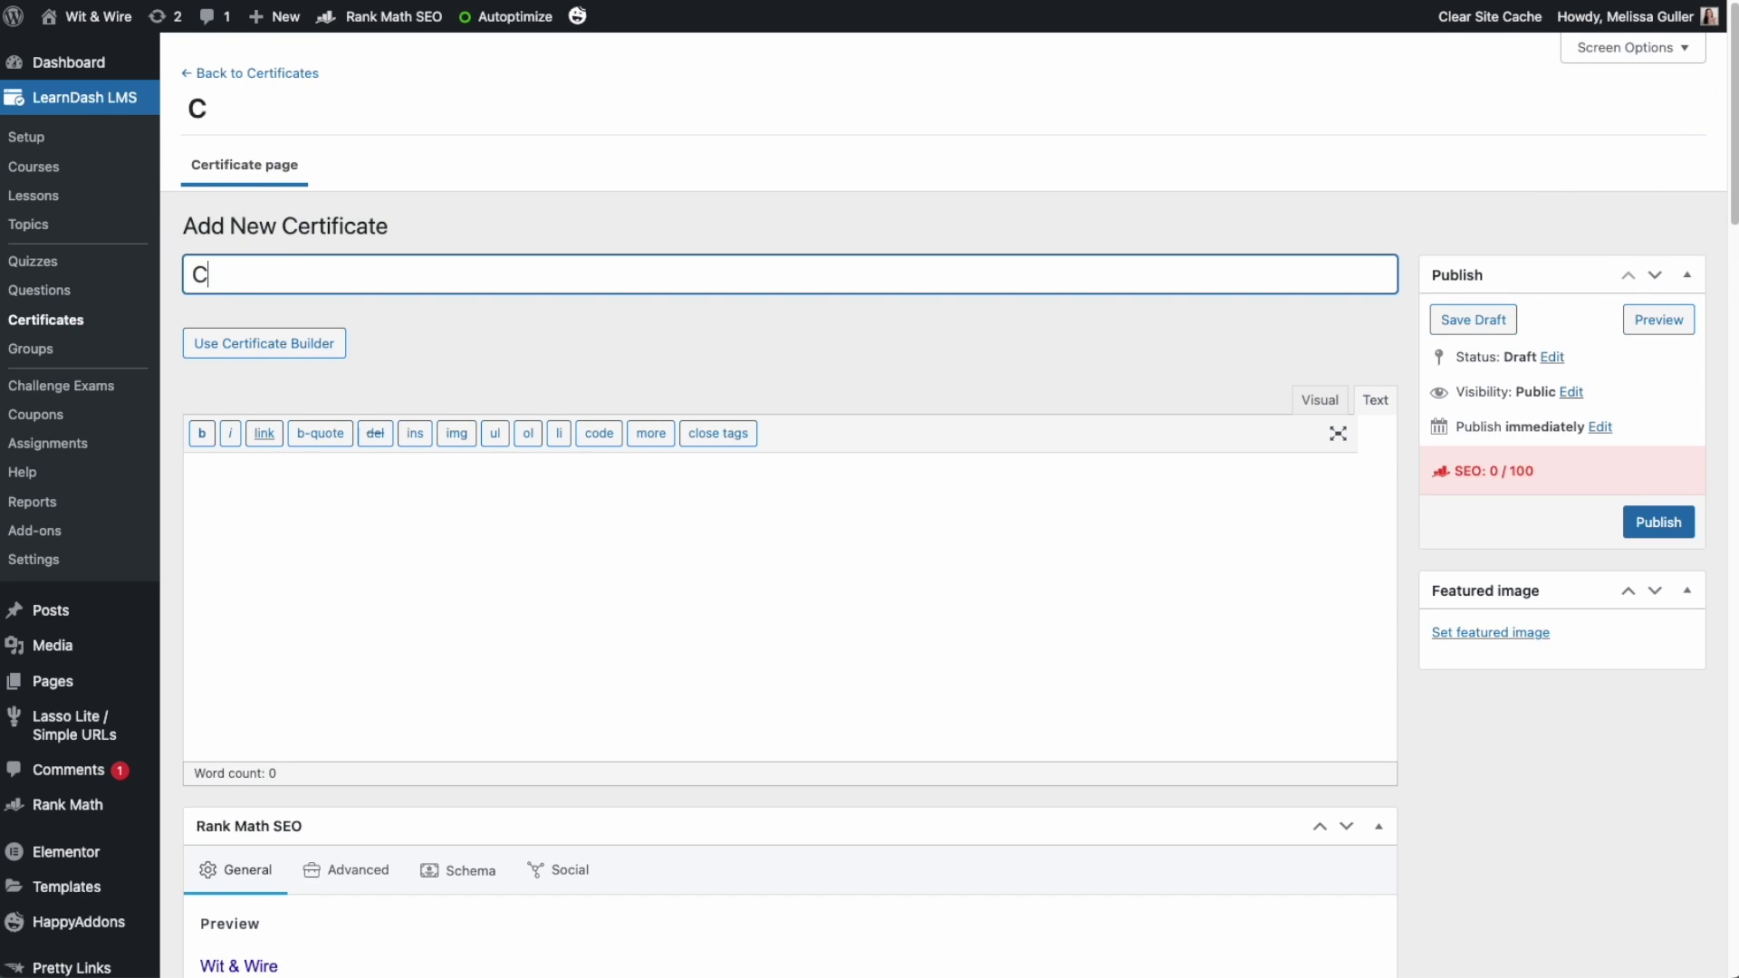
{"action": "type", "text": "ertified Awesome"}
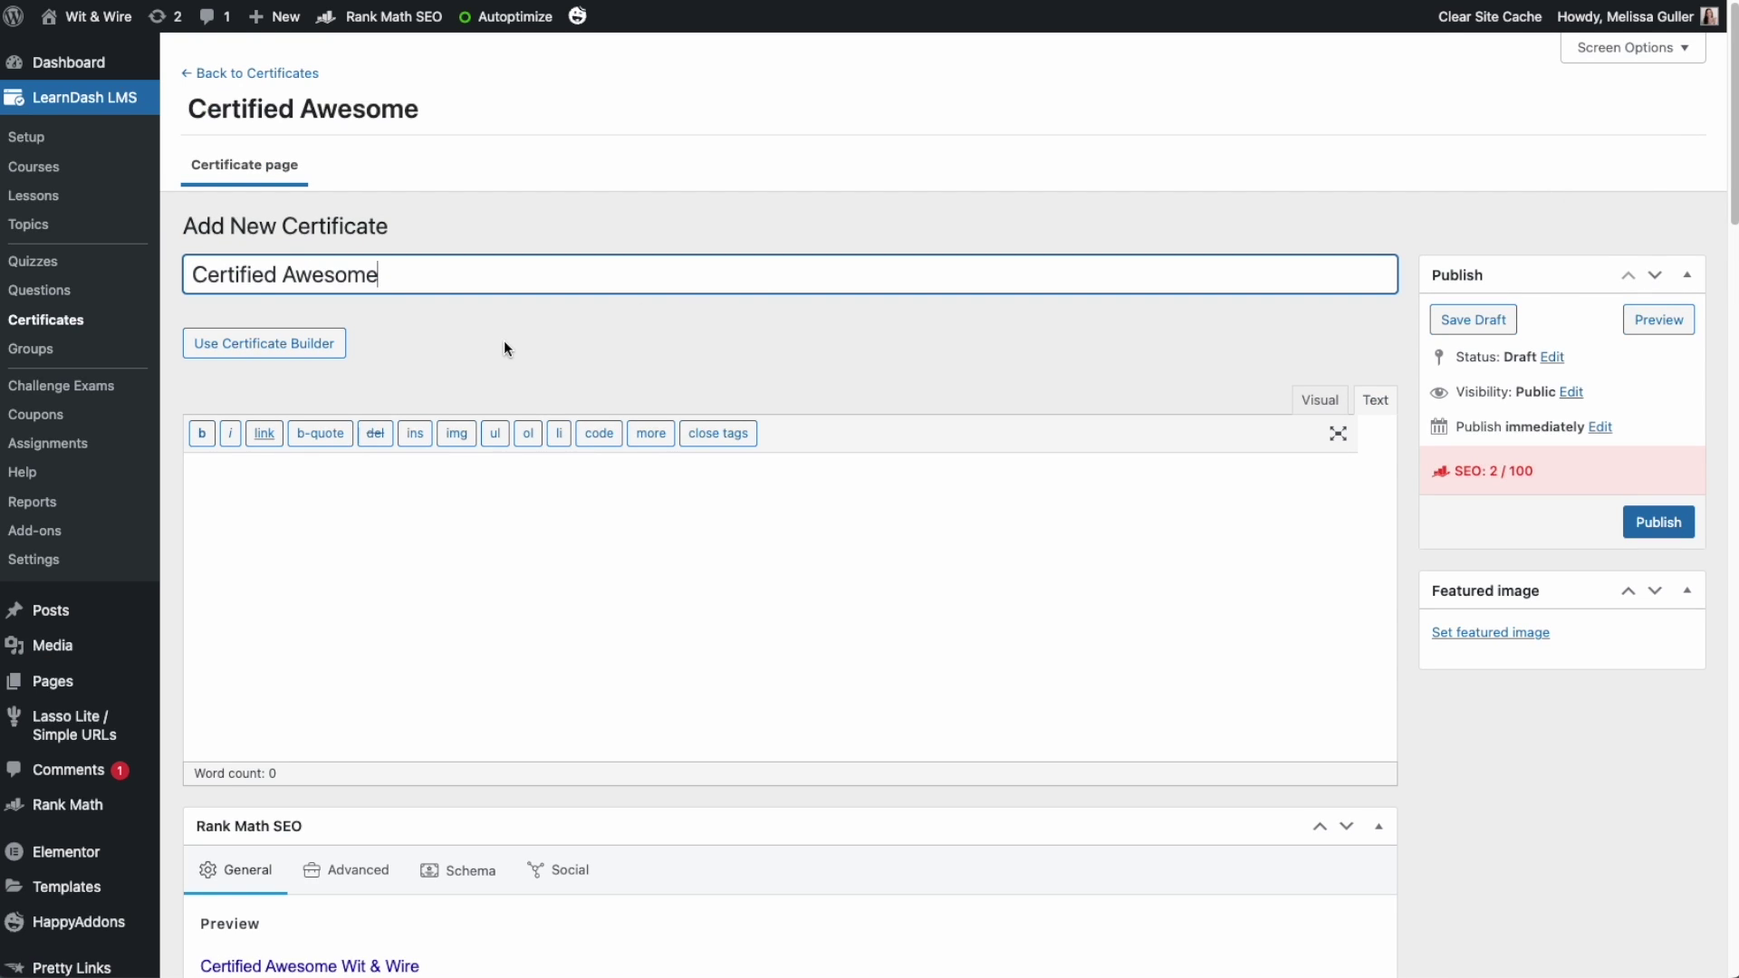
{"action": "left_click", "coordinate": [289, 346]}
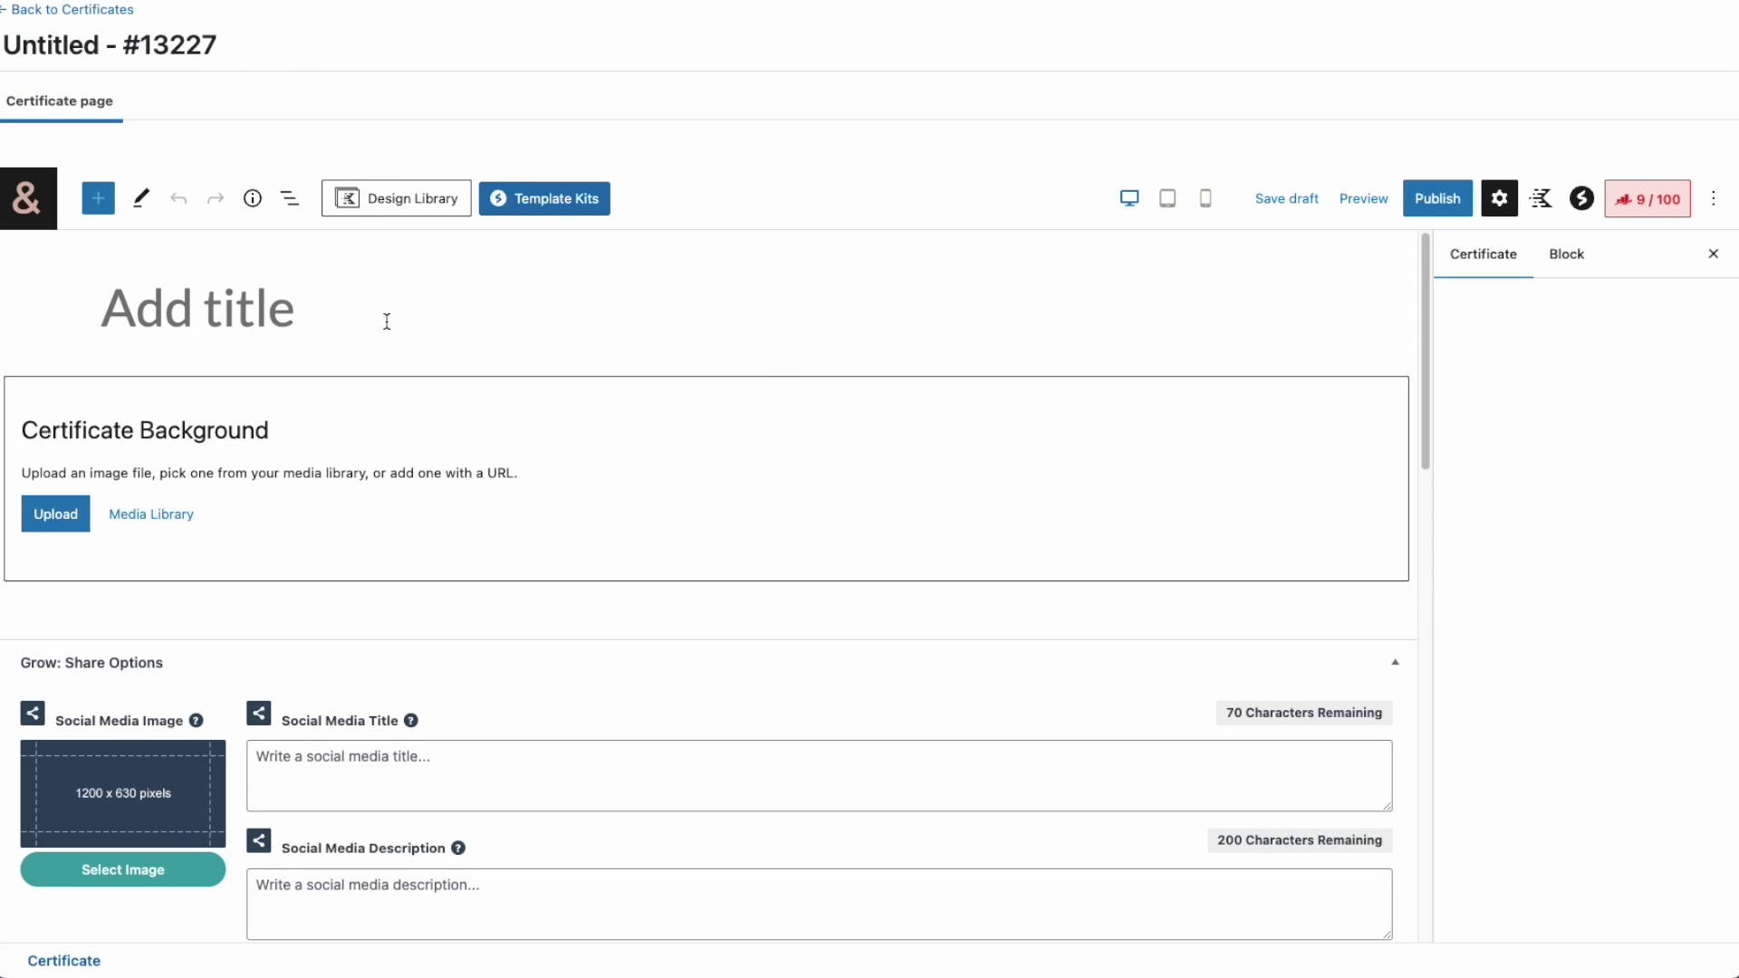
- Enter "Certified Awesome" as the certificate's title in the Certificate Builder
{"action": "left_click", "coordinate": [335, 311]}
{"action": "type", "text": "Certifid"}
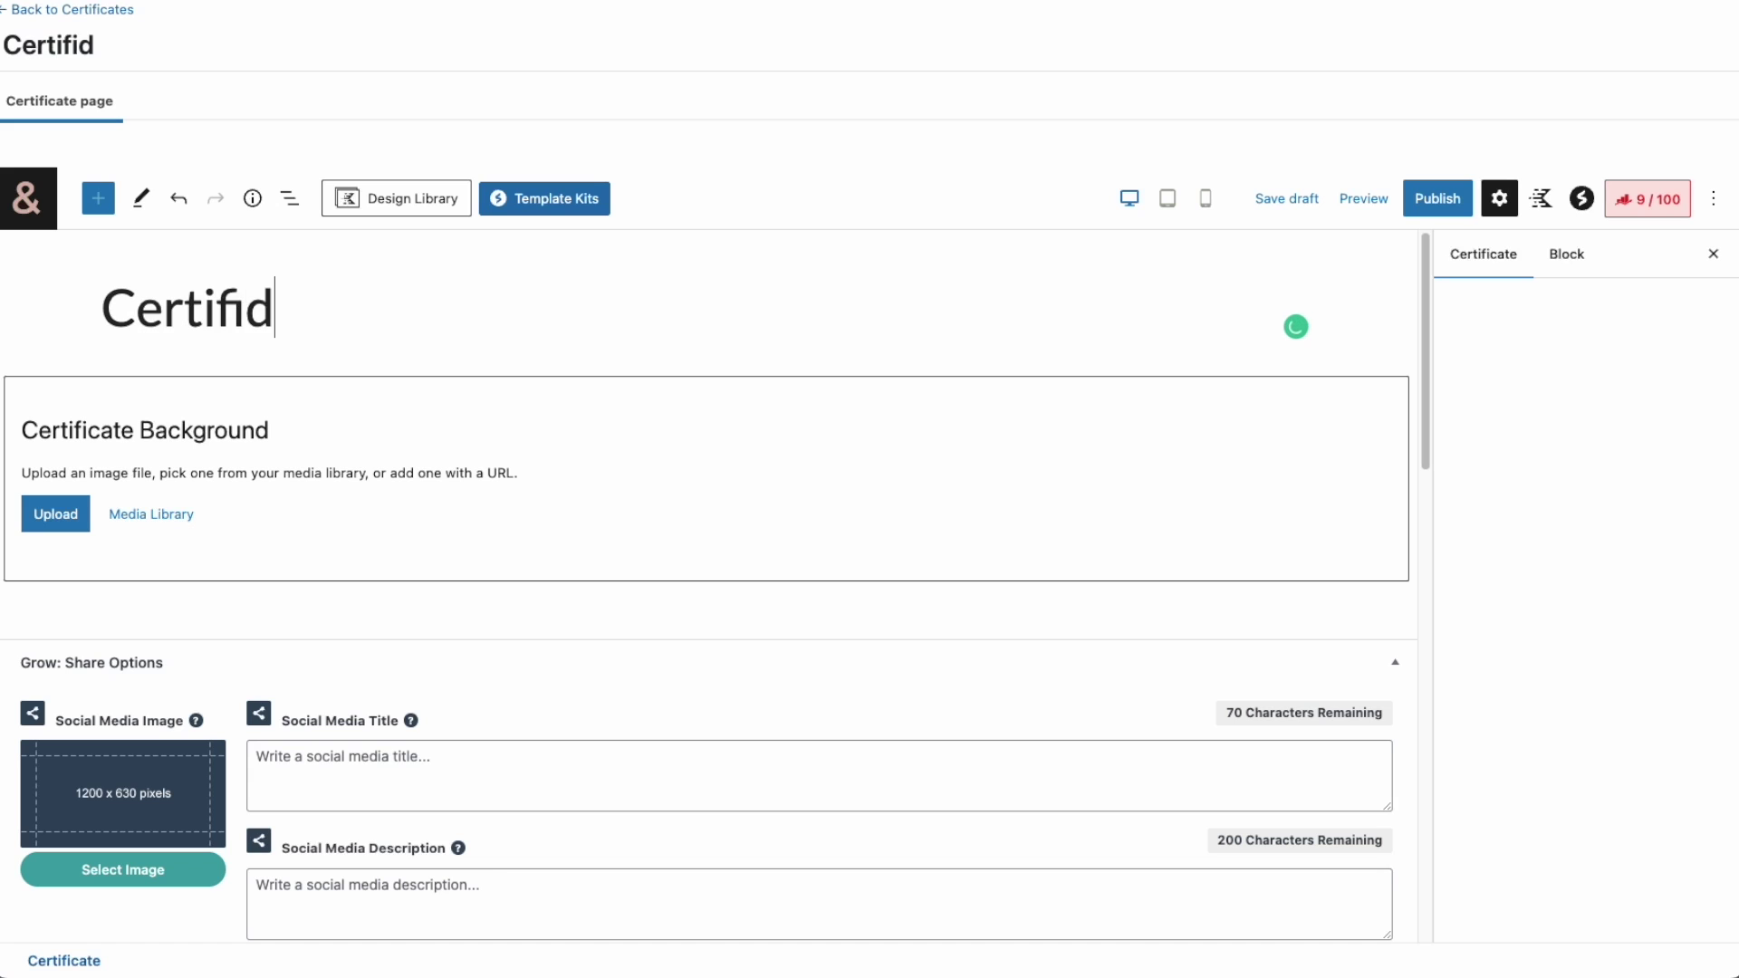
{"action": "key", "text": "BackSpace"}
{"action": "type", "text": "ed Awe"}
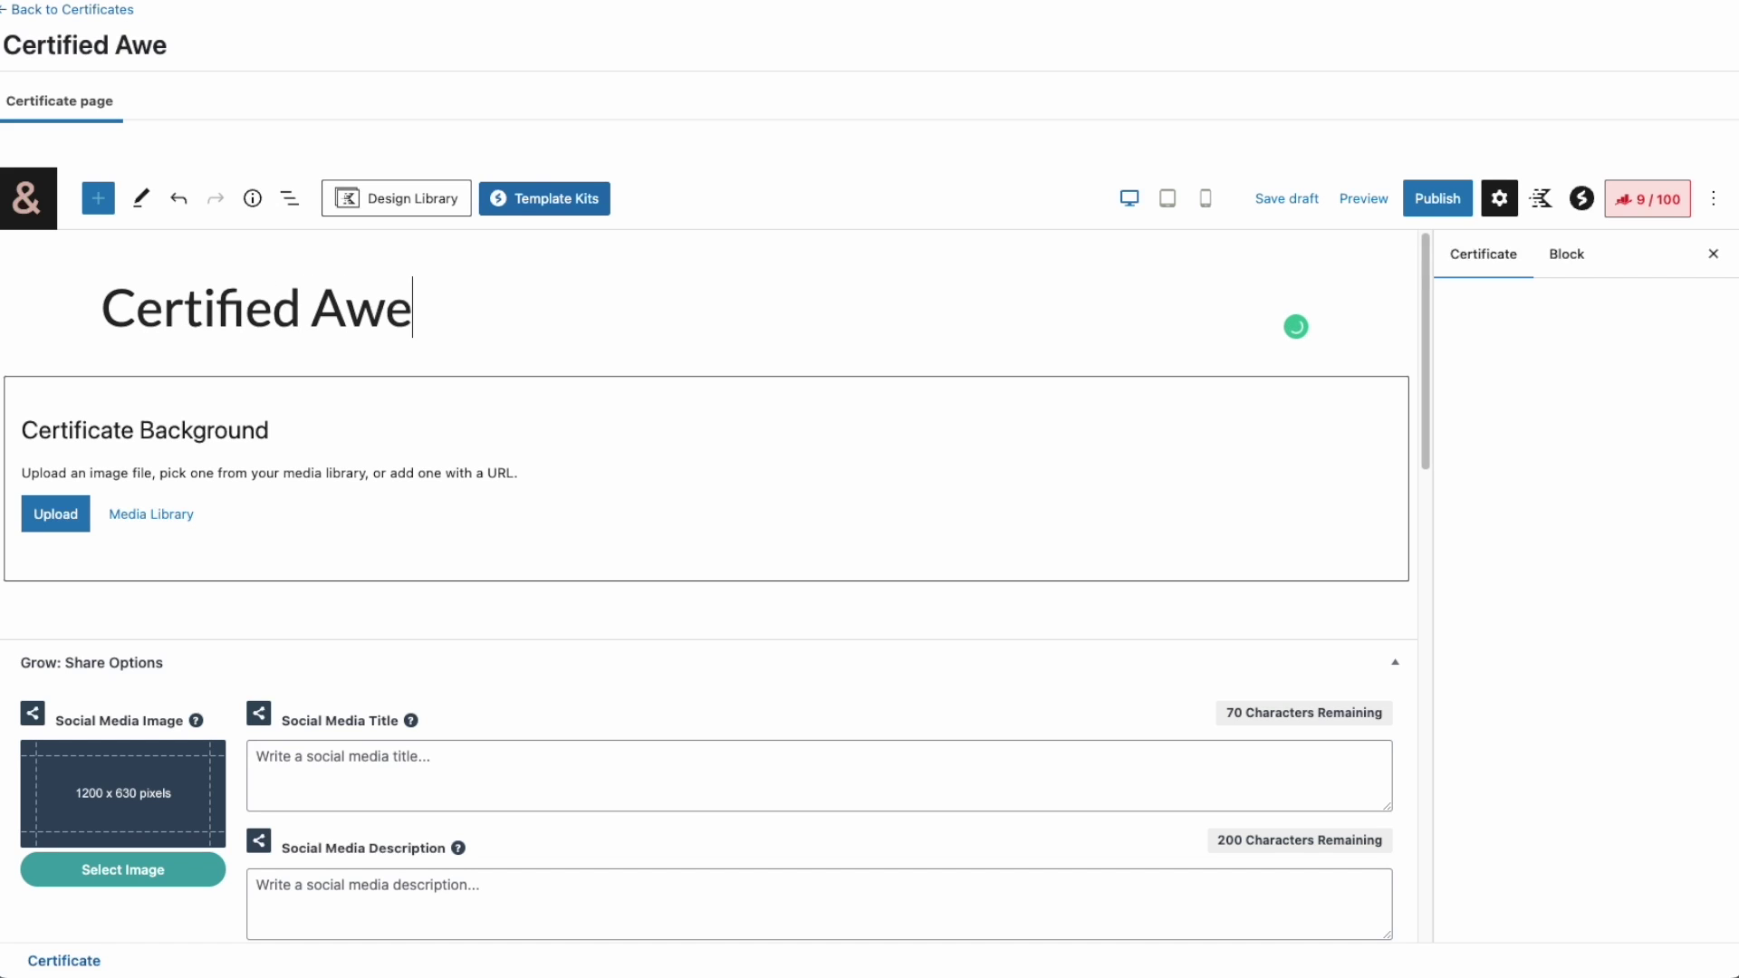
{"action": "type", "text": "some"}
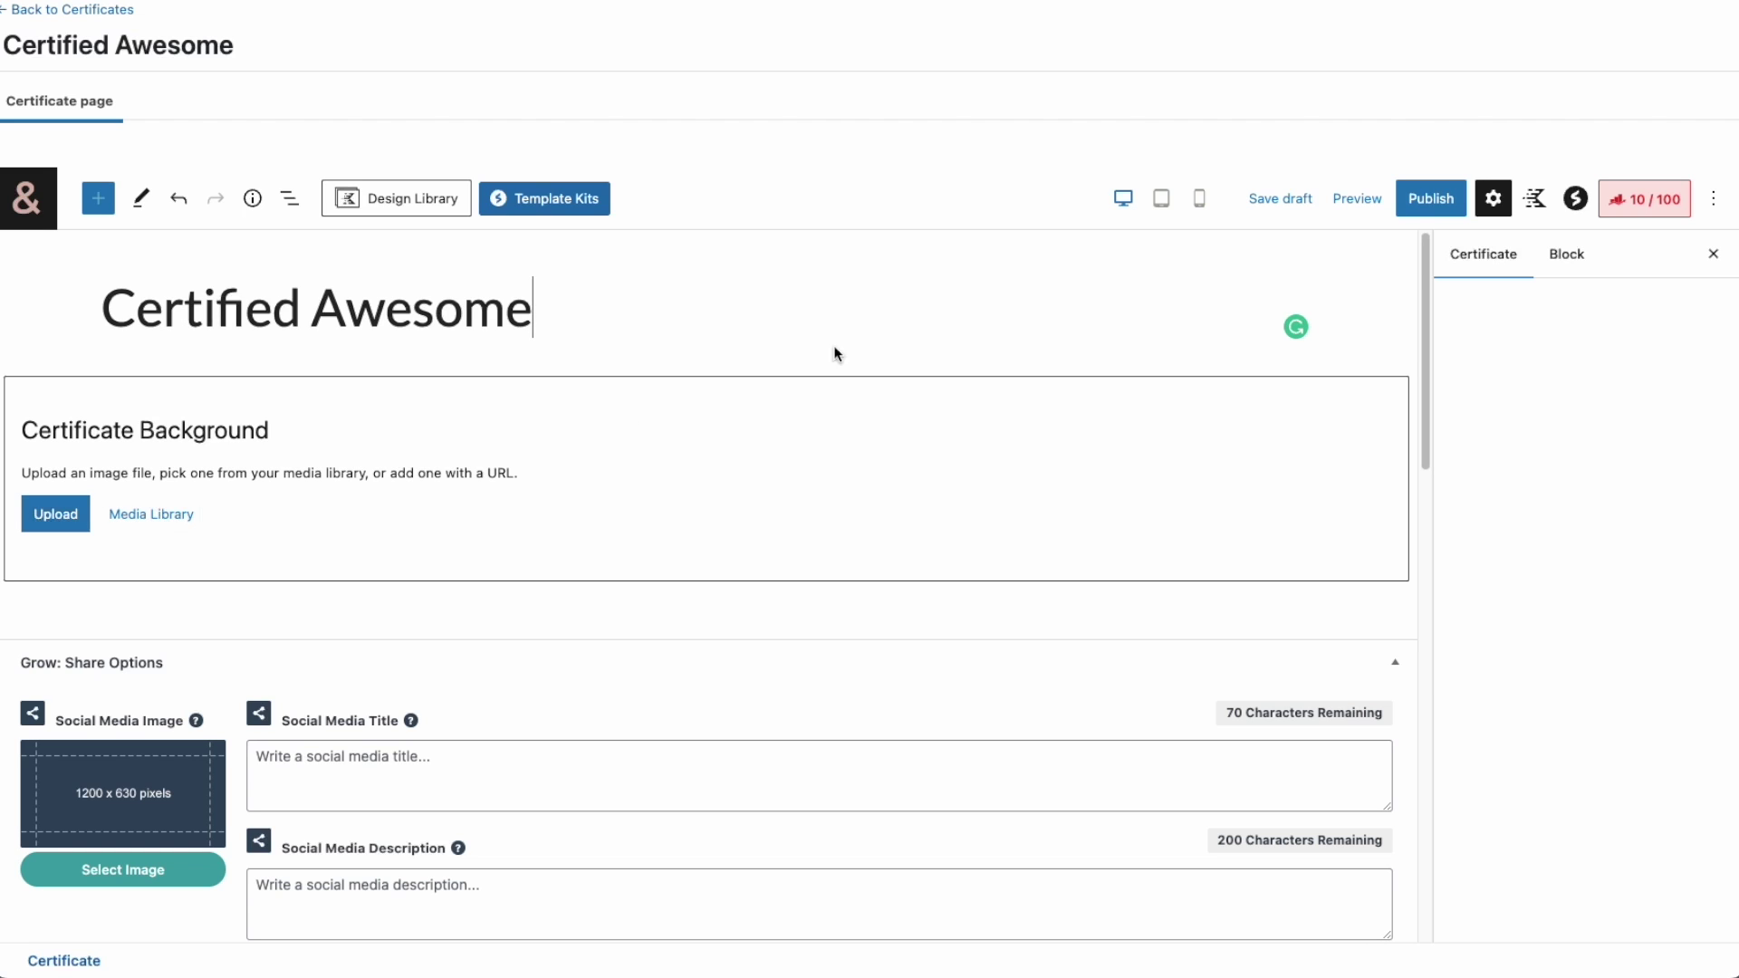
- Upload the "Congratulations" design image as the certificate background and look over the placed design
{"action": "left_click_drag", "start_coordinate": [1086, 253], "coordinate": [1114, 438]}
{"action": "scroll", "coordinate": [1293, 465], "scroll_direction": "down", "scroll_amount": 3}
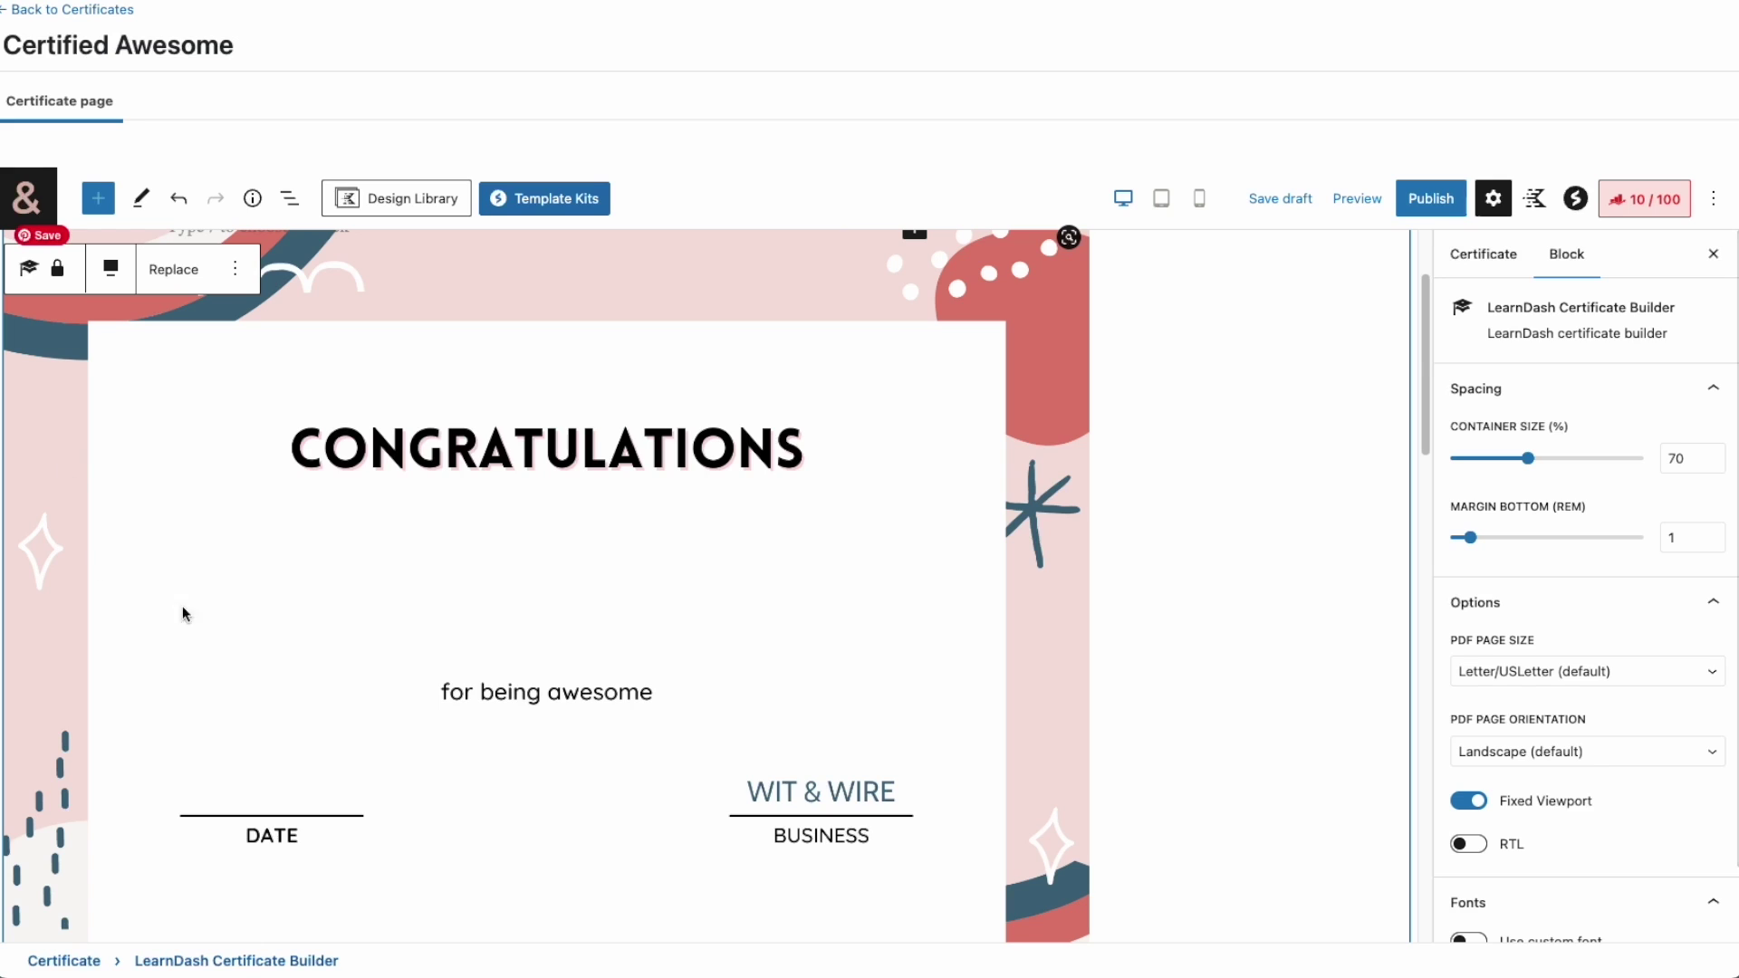
{"action": "scroll", "coordinate": [1087, 476], "scroll_direction": "up", "scroll_amount": 3}
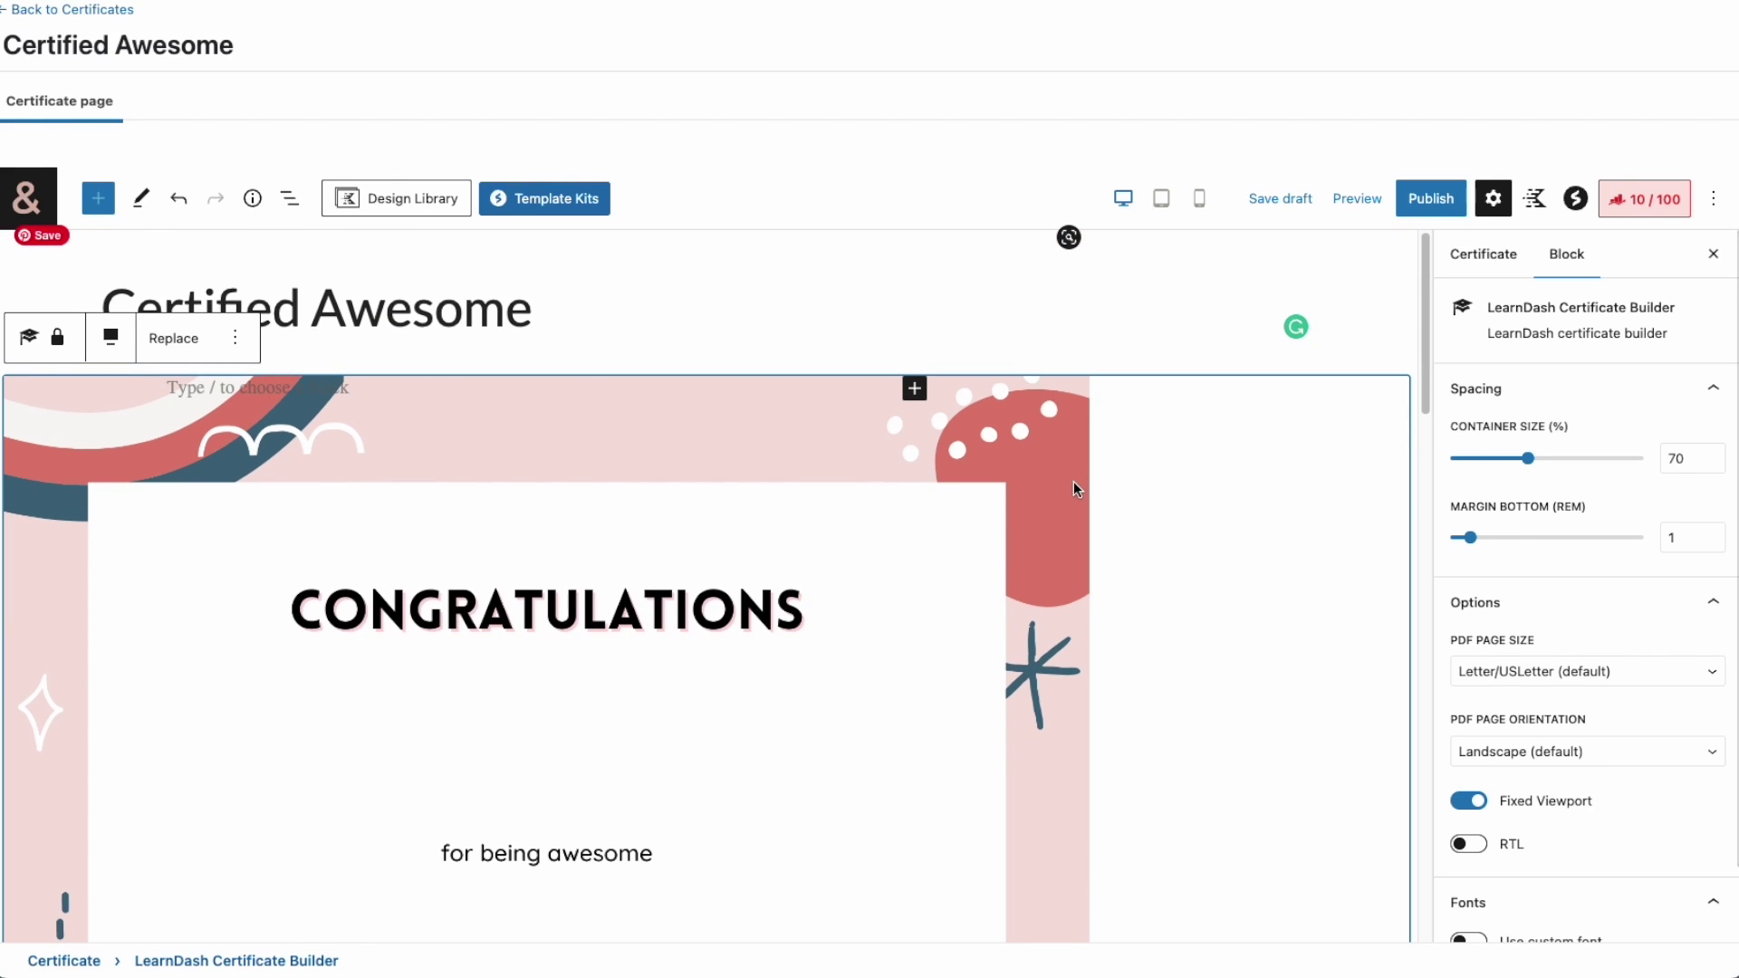
- Insert a Spacer block at the start of the certificate and stretch it to about 284 px high, just below the "Congratulations" heading
{"action": "left_click", "coordinate": [916, 392]}
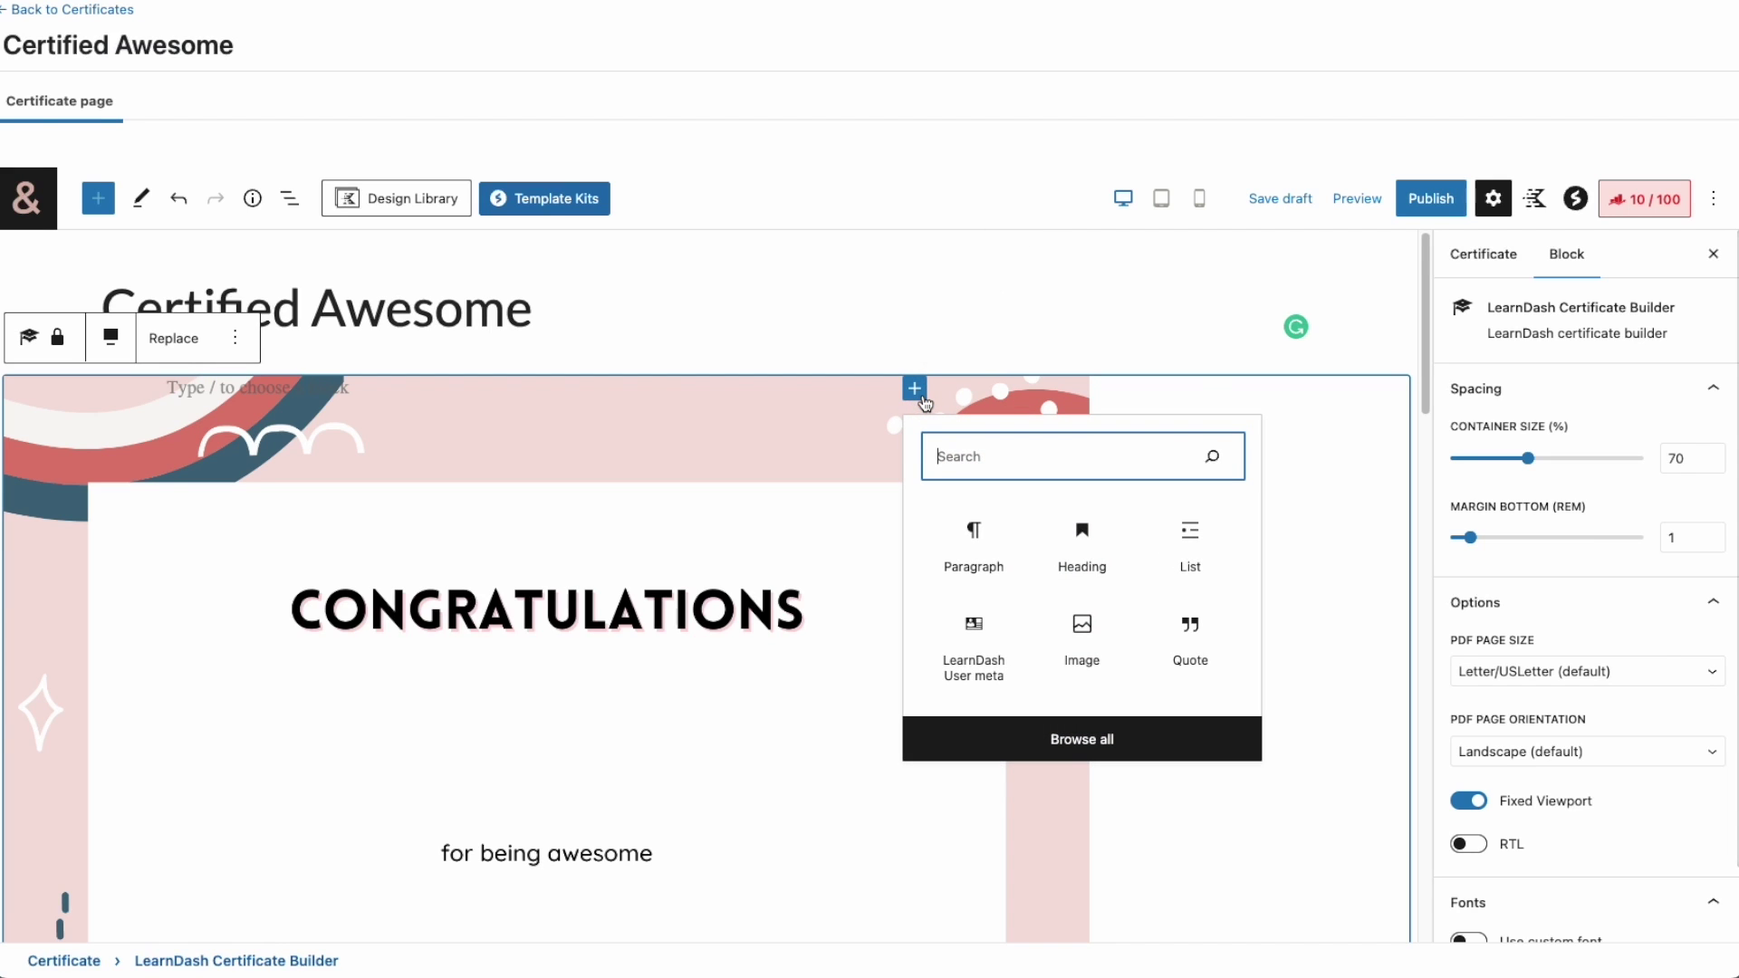
{"action": "type", "text": "spacer"}
{"action": "left_click", "coordinate": [967, 563]}
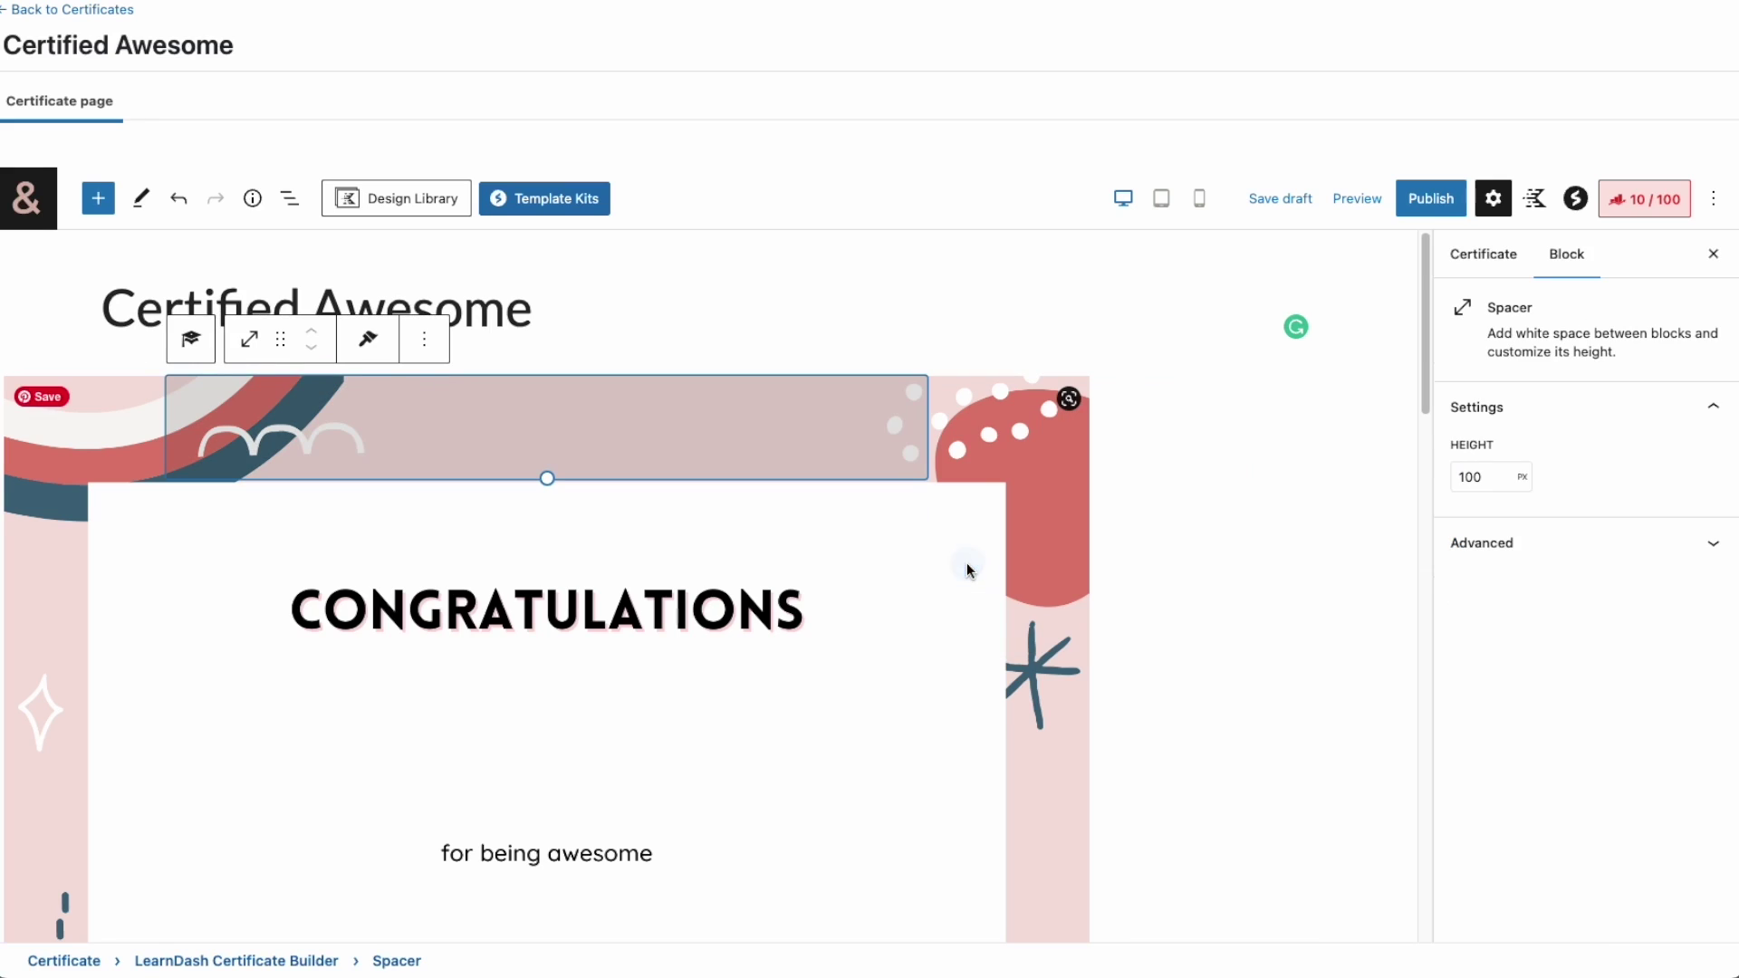
{"action": "left_click_drag", "start_coordinate": [547, 477], "coordinate": [544, 668]}
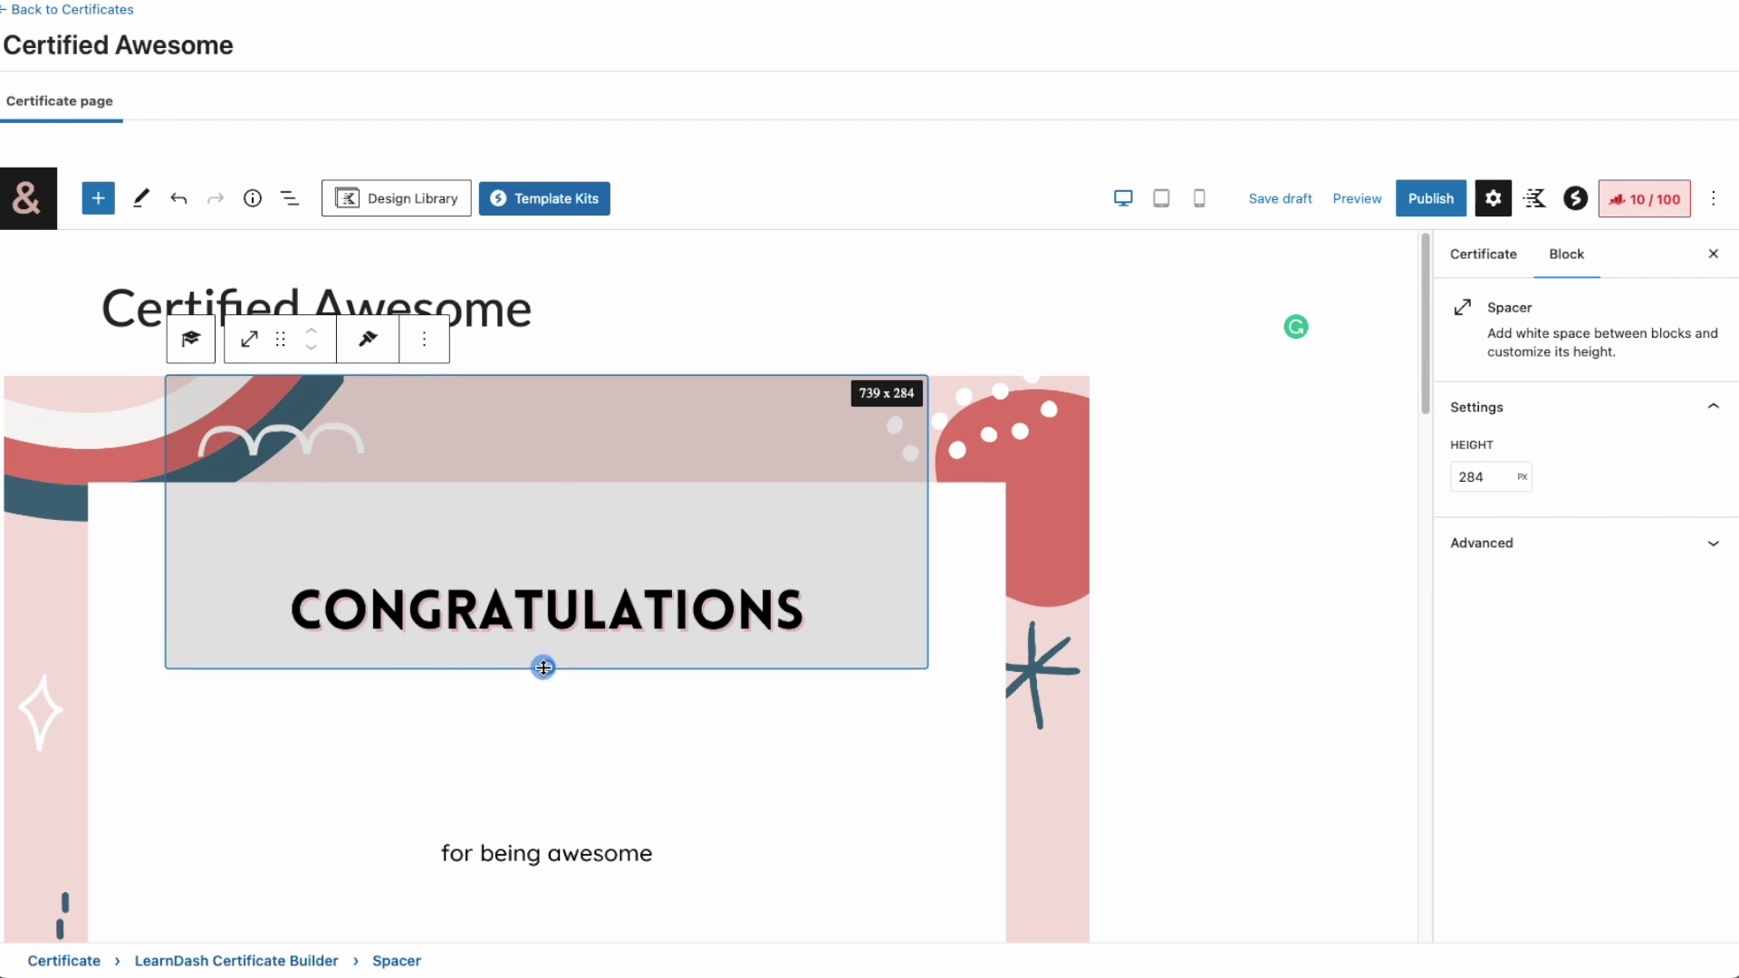
{"action": "left_click", "coordinate": [652, 697]}
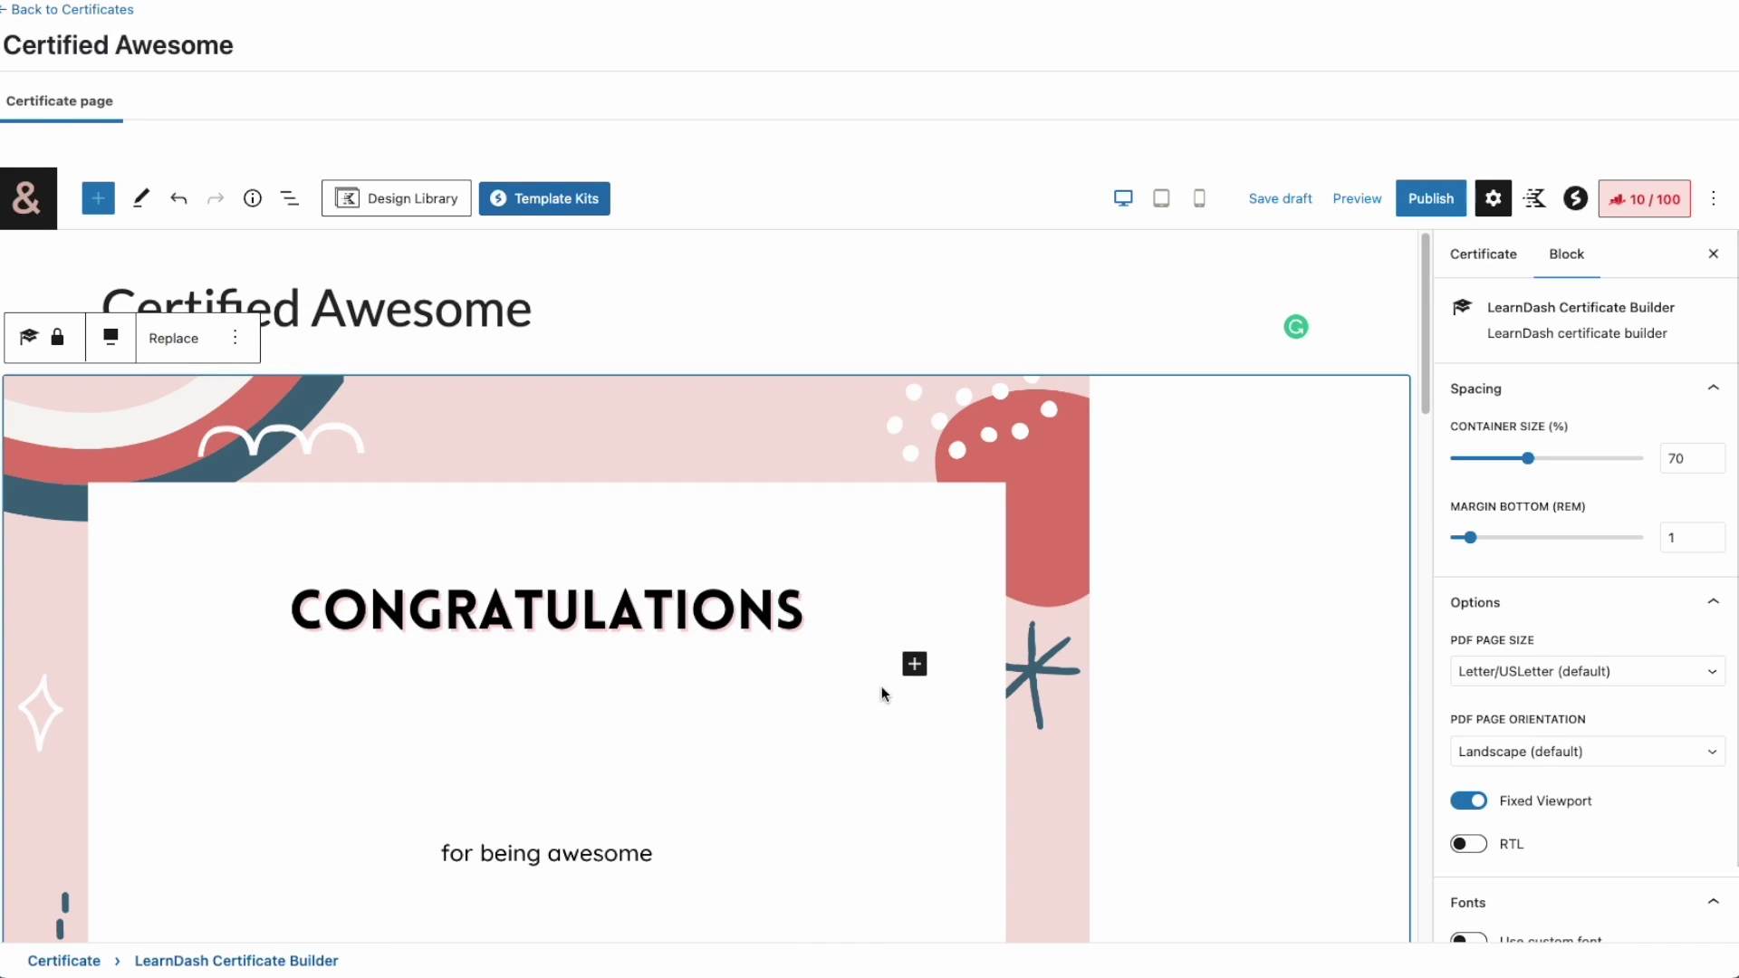
- Insert a LearnDash User meta block below the spacer and set its field to User First and Last Name
{"action": "left_click", "coordinate": [915, 665]}
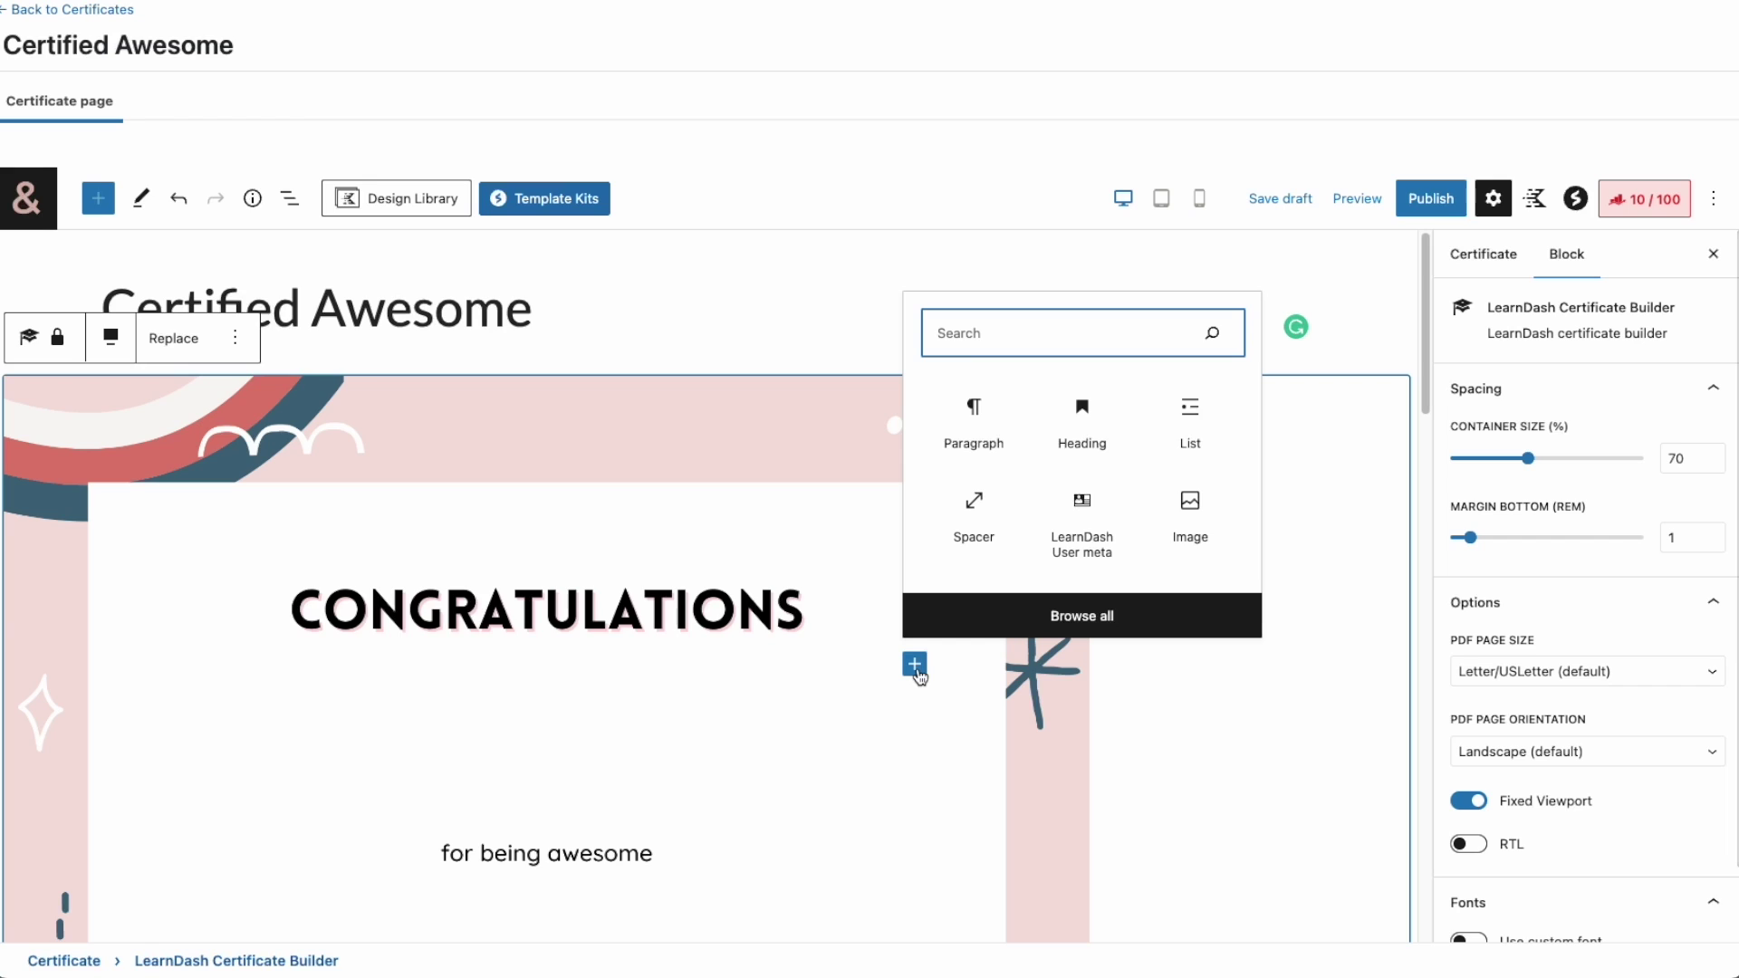
{"action": "type", "text": "learnda"}
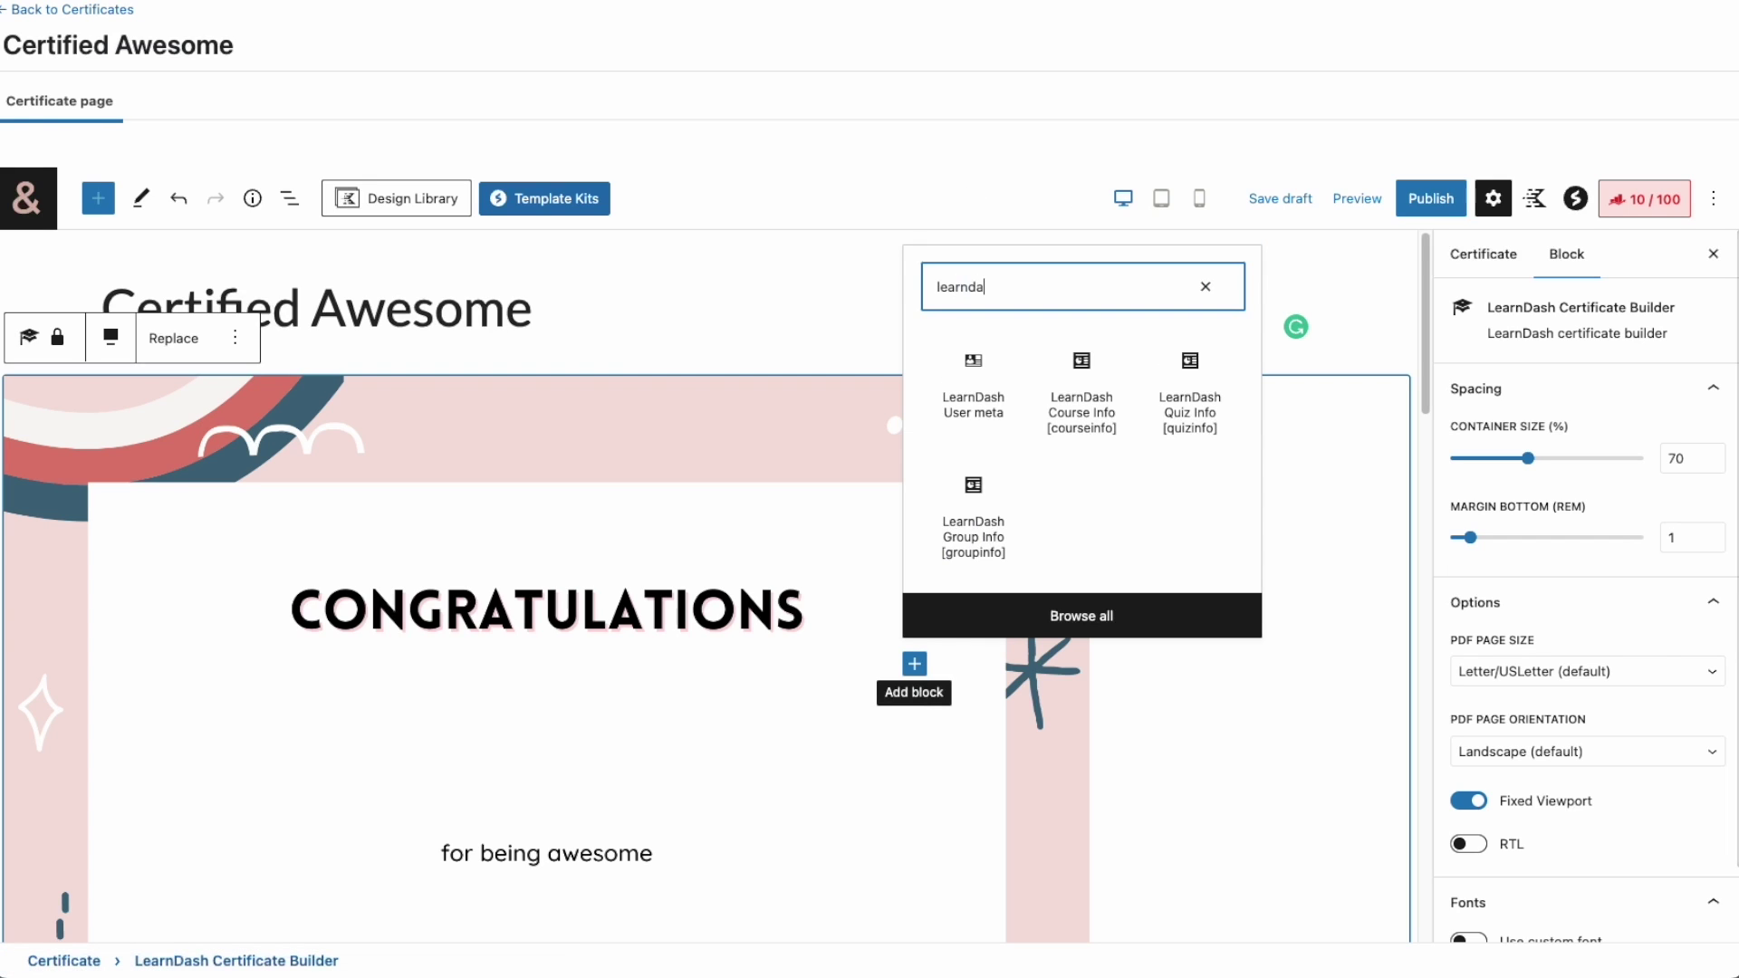
{"action": "type", "text": "sh"}
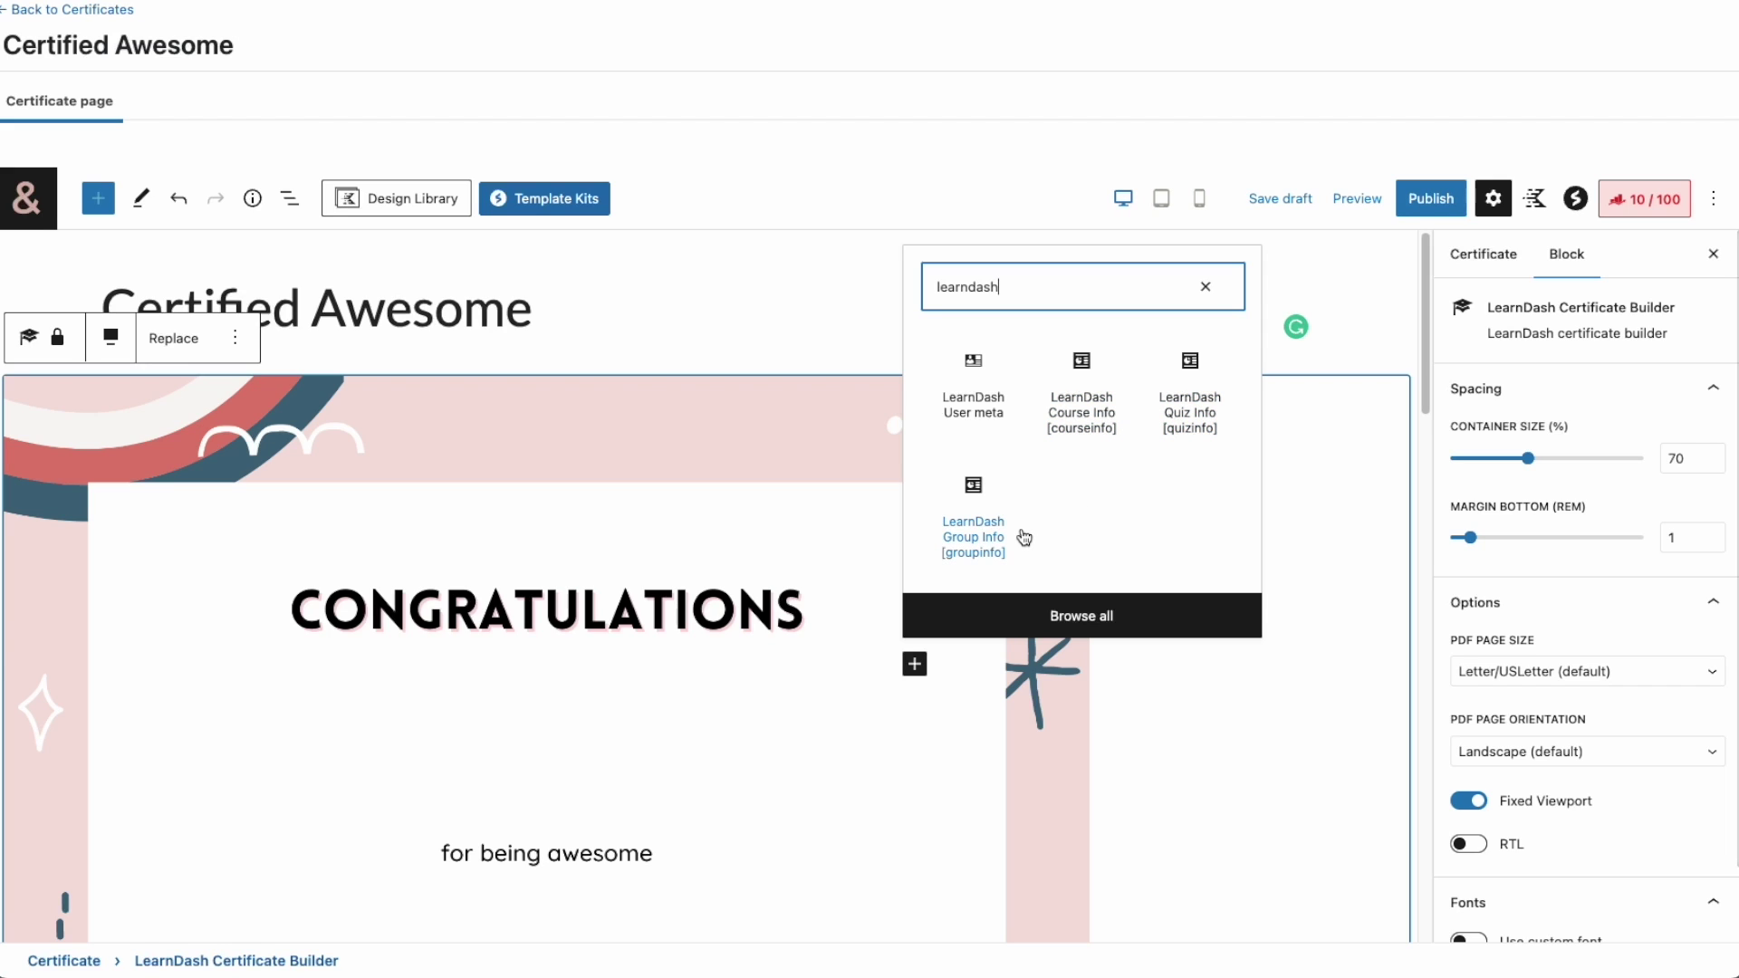
{"action": "left_click", "coordinate": [991, 418]}
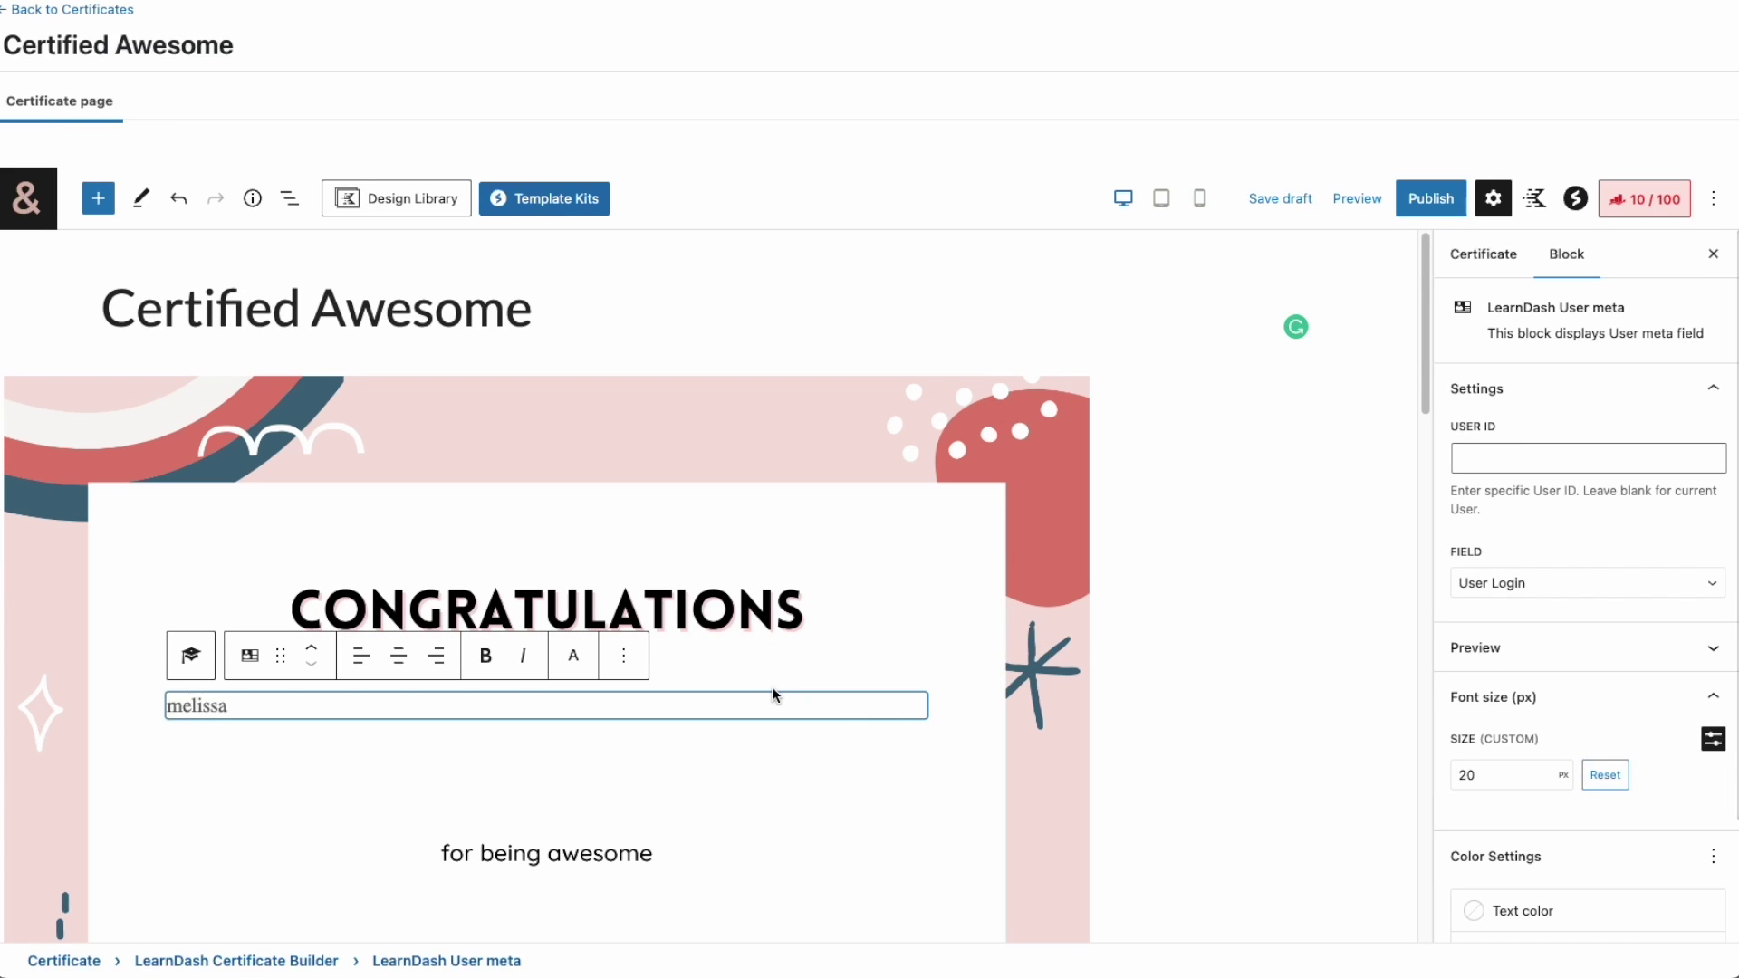
{"action": "left_click", "coordinate": [1565, 594]}
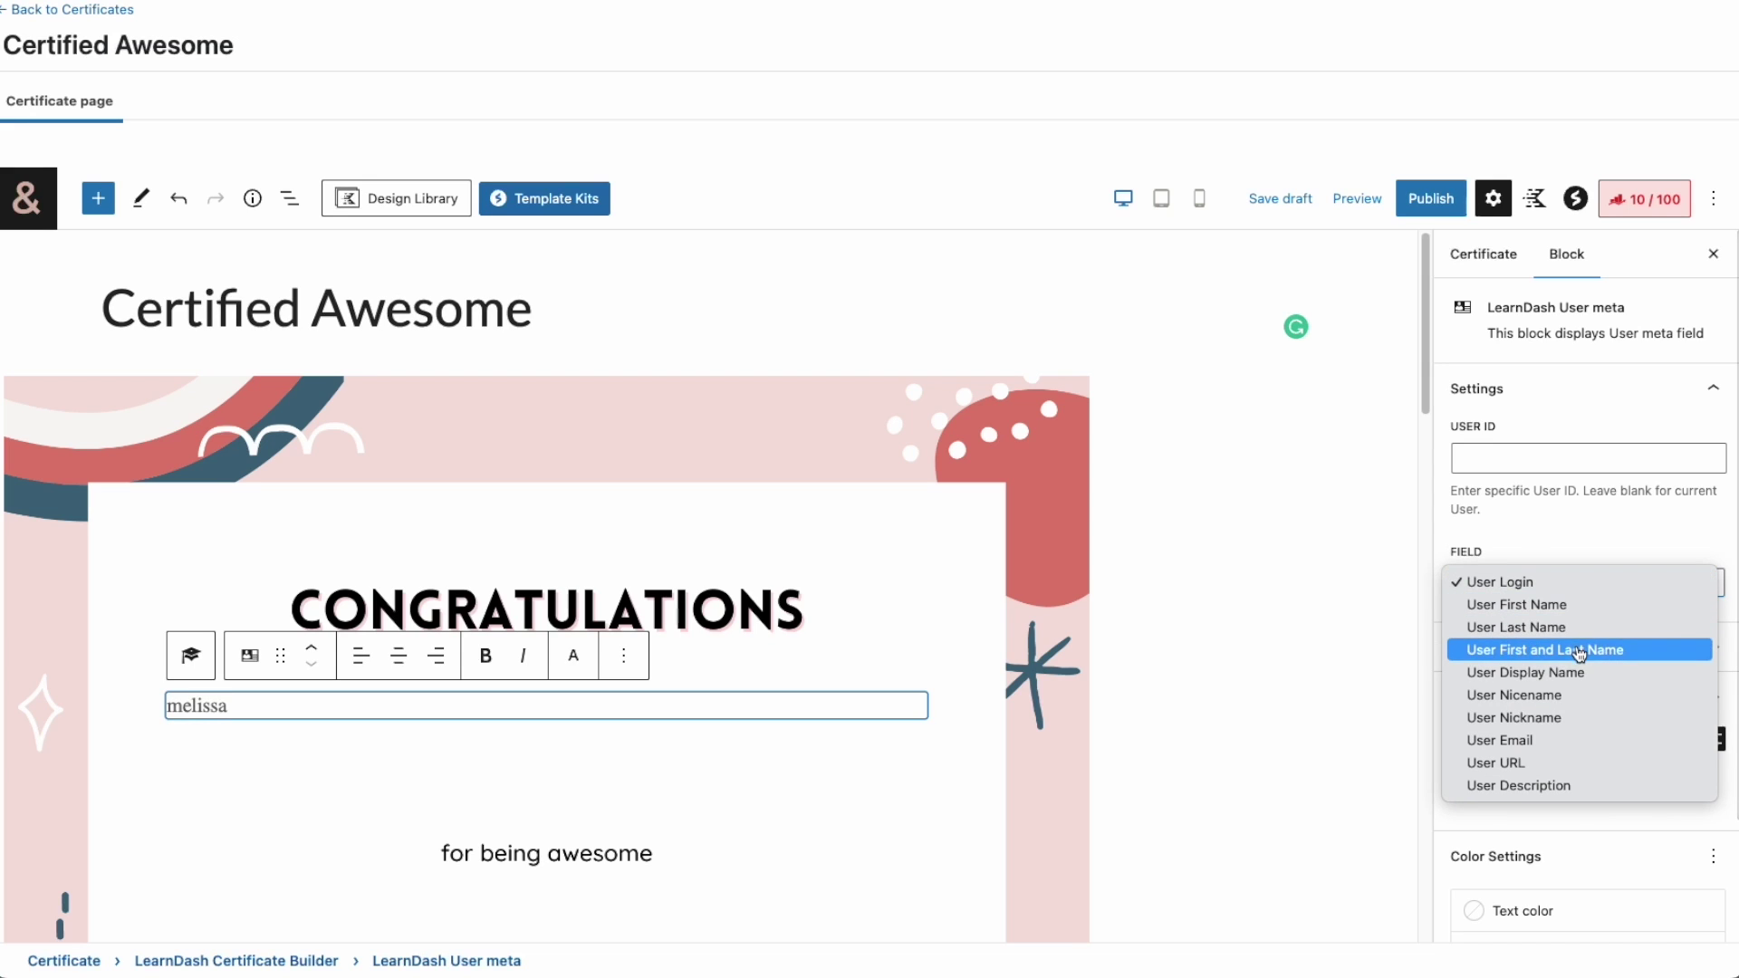
{"action": "left_click", "coordinate": [1051, 861]}
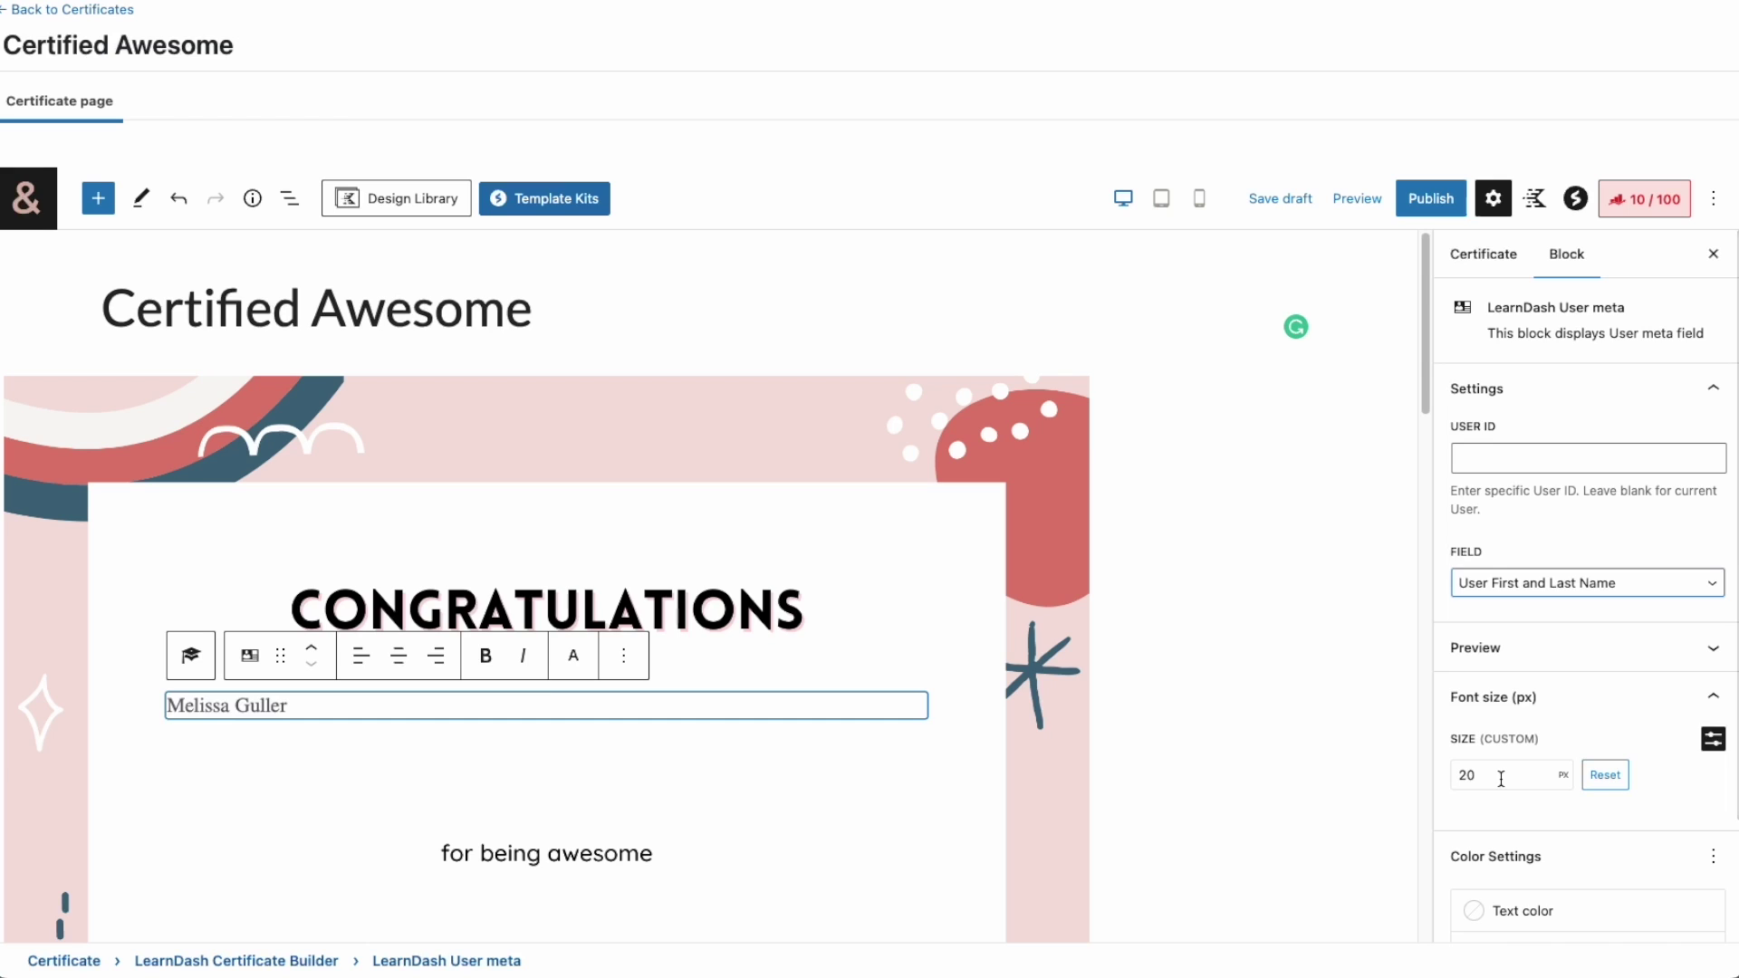
- Set the font size of the student name on the certificate to 90 px
{"action": "left_click_drag", "start_coordinate": [1469, 775], "coordinate": [1434, 783]}
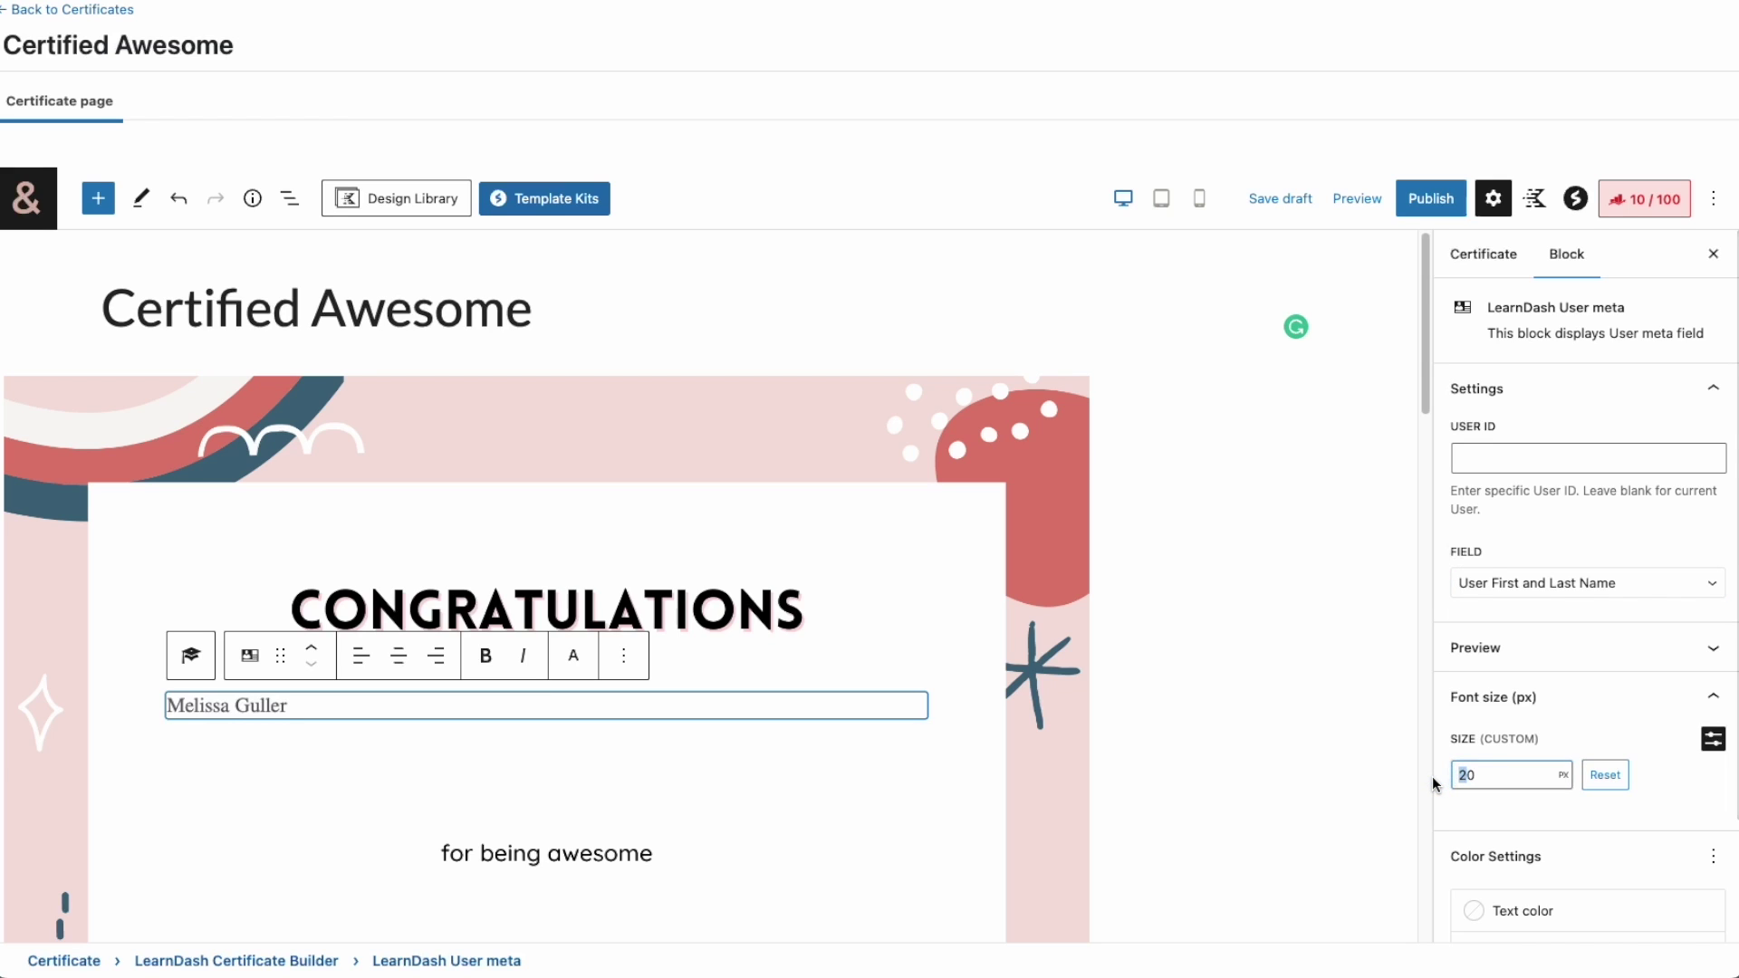
{"action": "type", "text": "100"}
{"action": "left_click_drag", "start_coordinate": [1469, 775], "coordinate": [1445, 777]}
{"action": "type", "text": "90"}
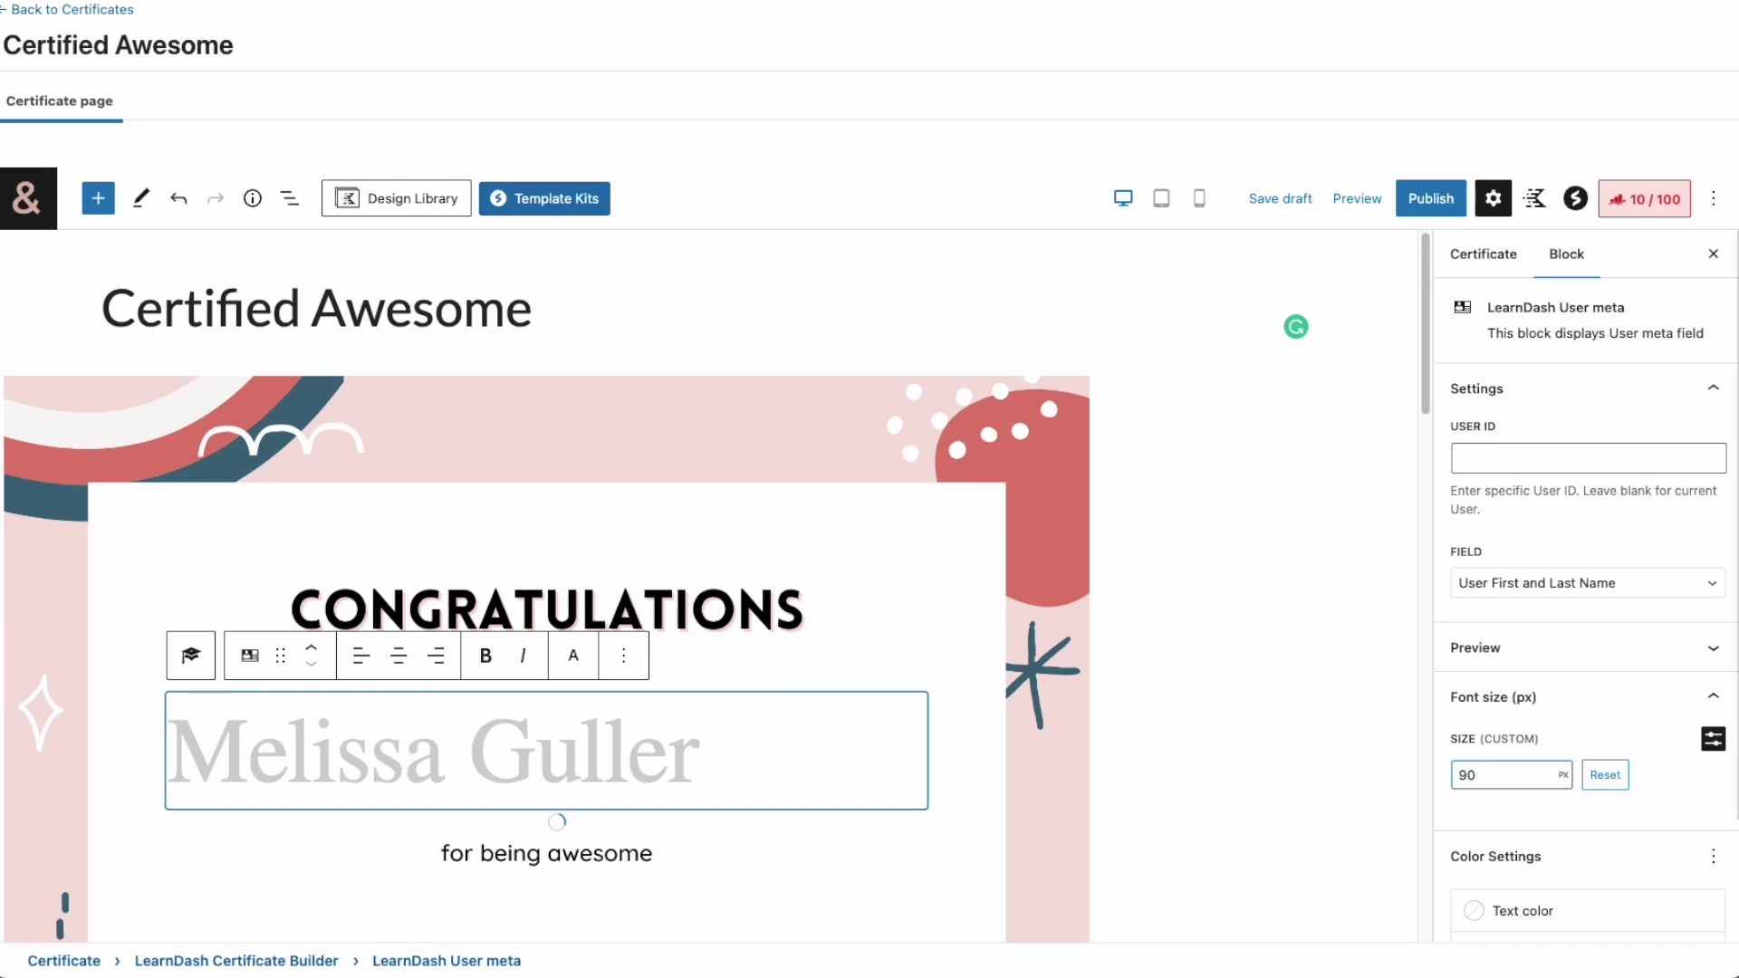
- Center-align the student name on the certificate and preview the saved draft in a new tab
{"action": "left_click", "coordinate": [397, 658]}
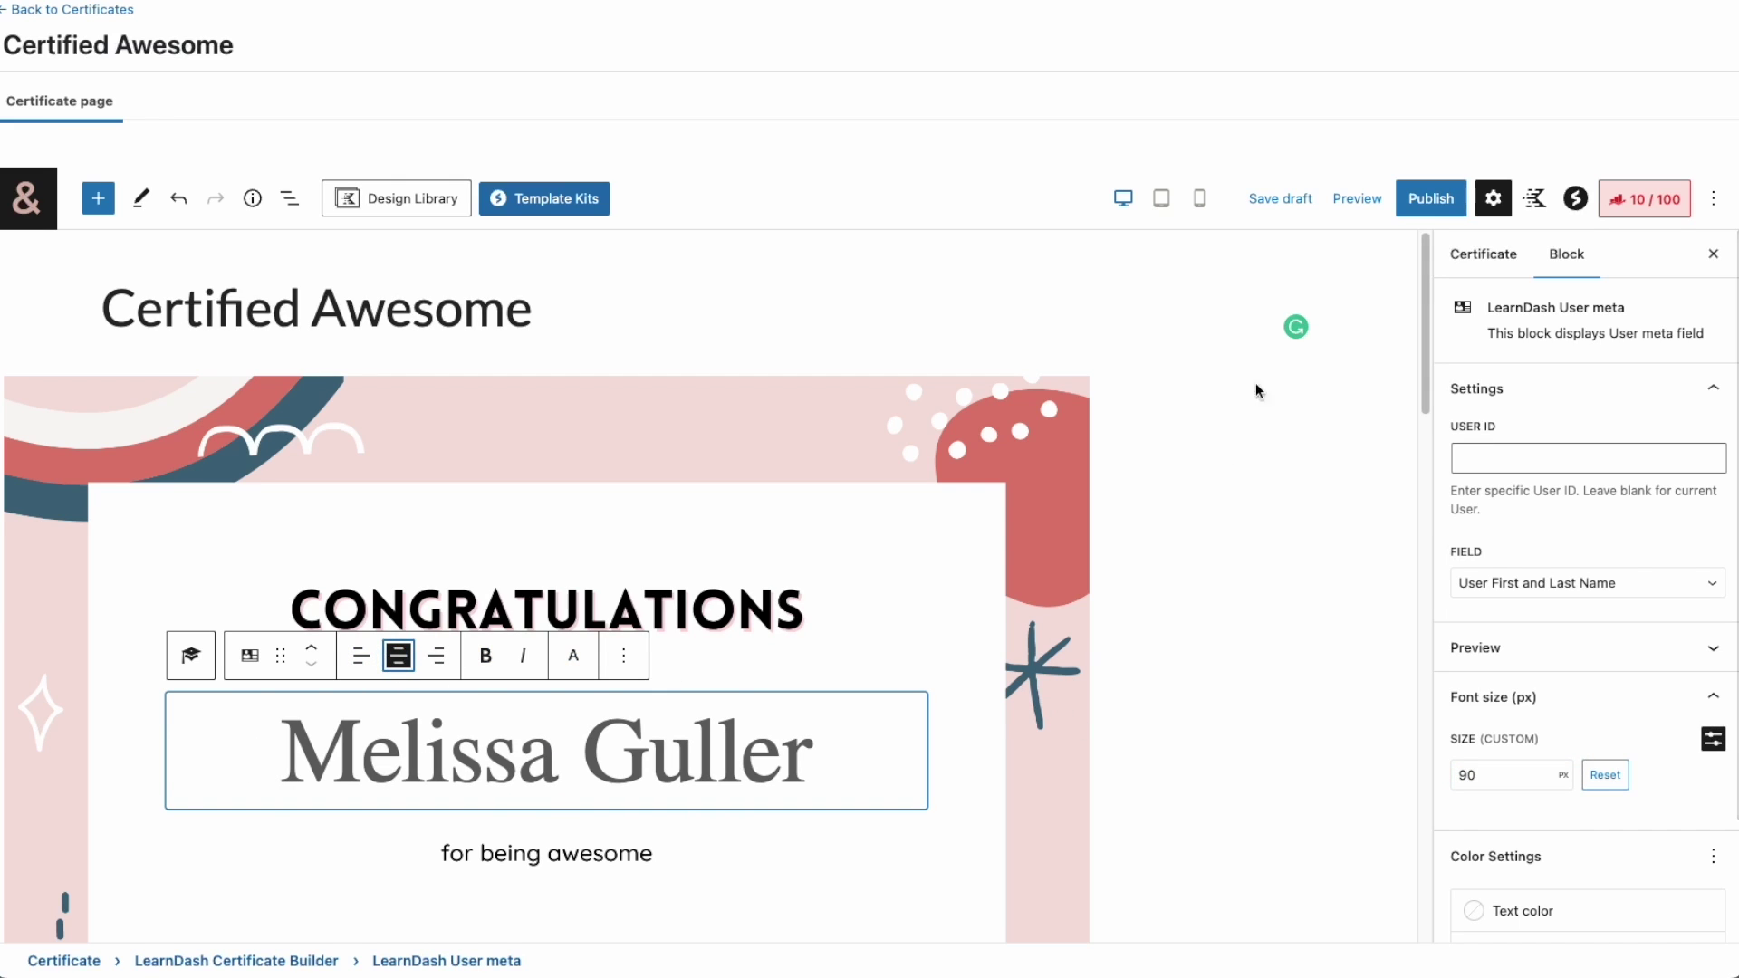
{"action": "left_click", "coordinate": [1272, 186]}
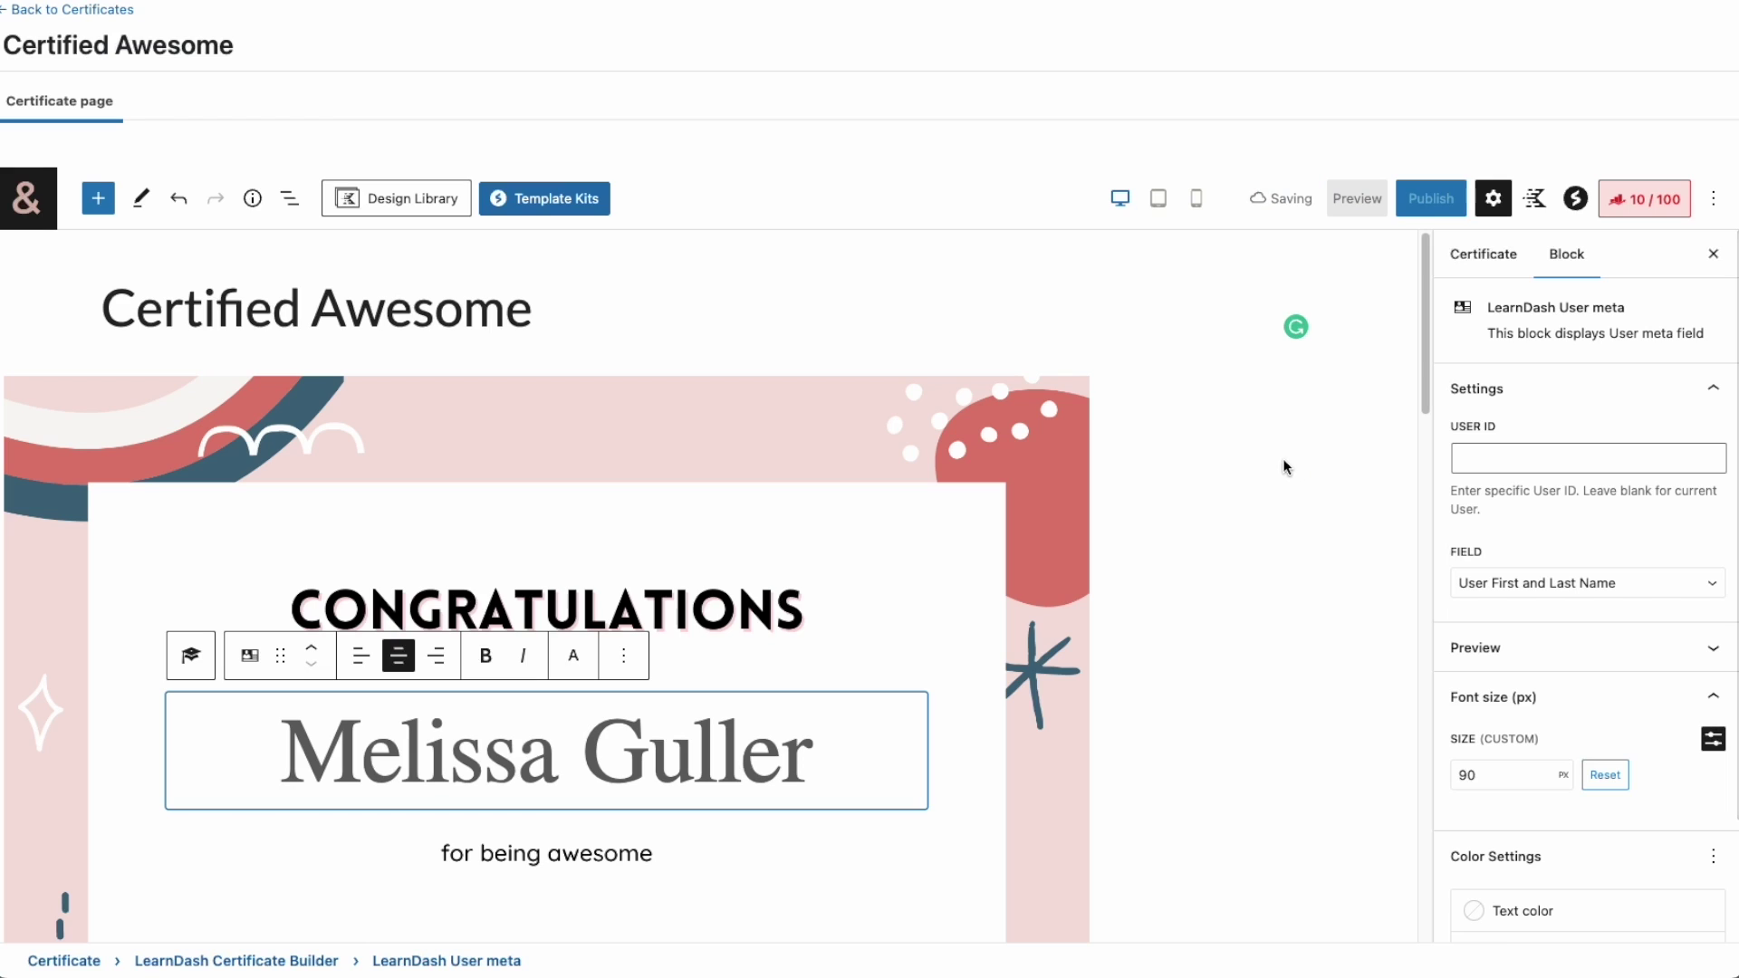
{"action": "left_click", "coordinate": [1359, 208]}
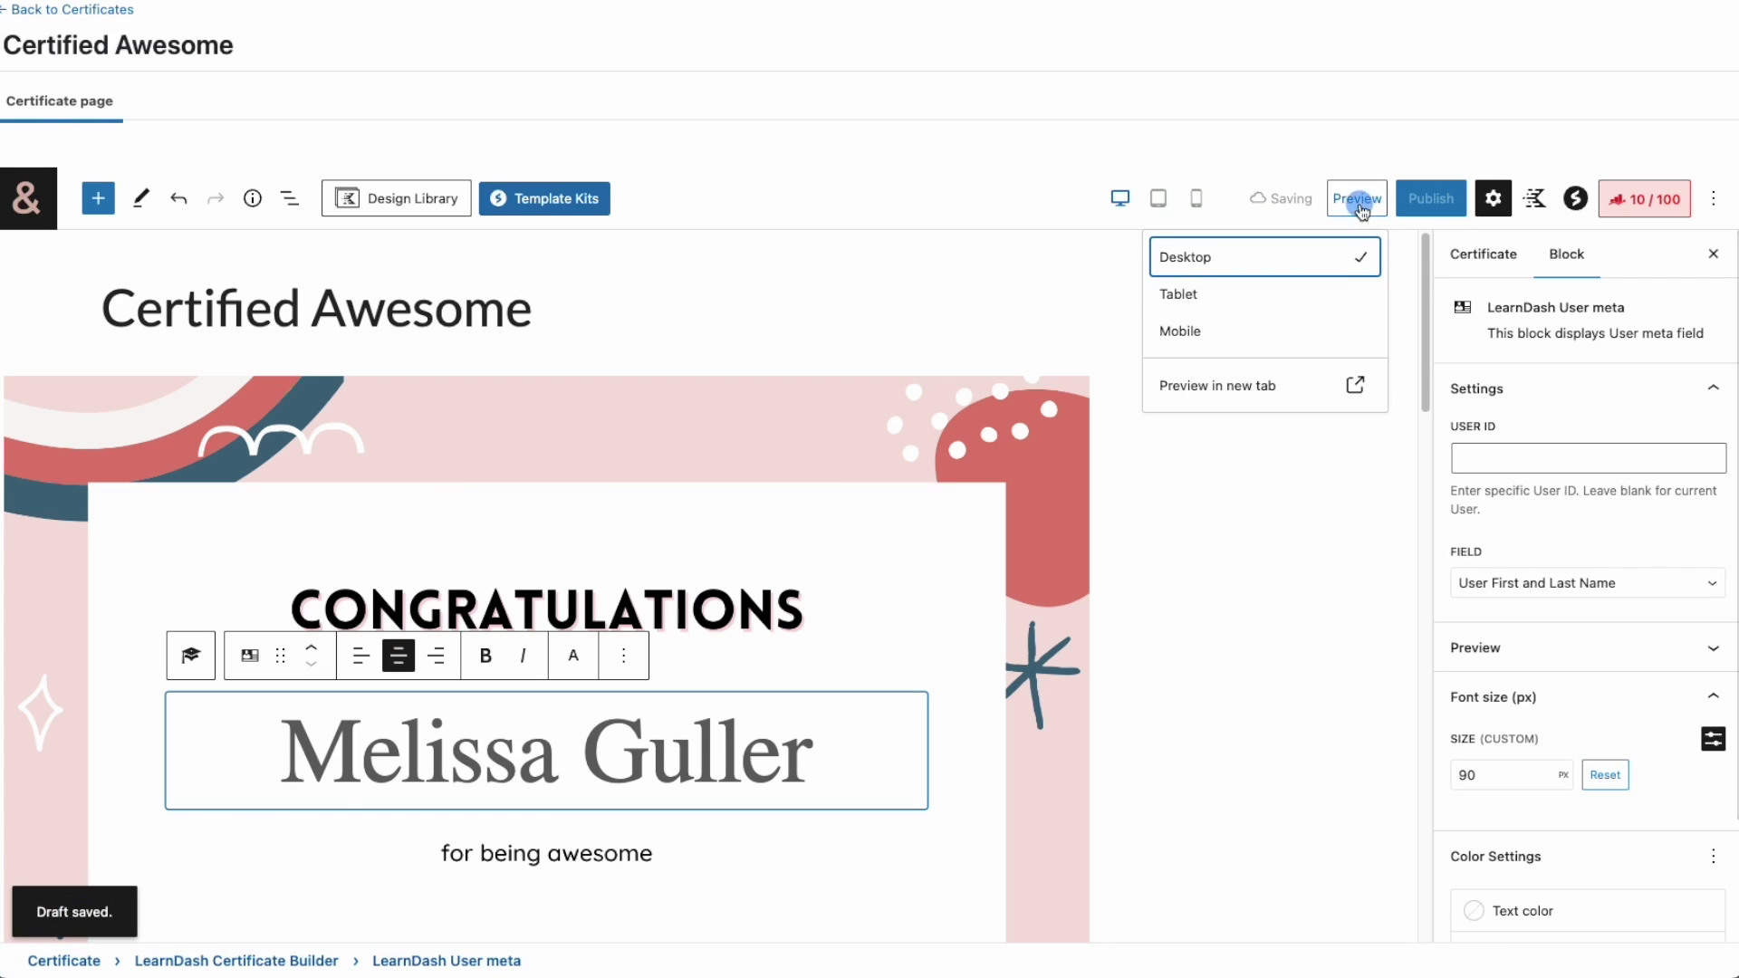
{"action": "left_click", "coordinate": [1293, 379]}
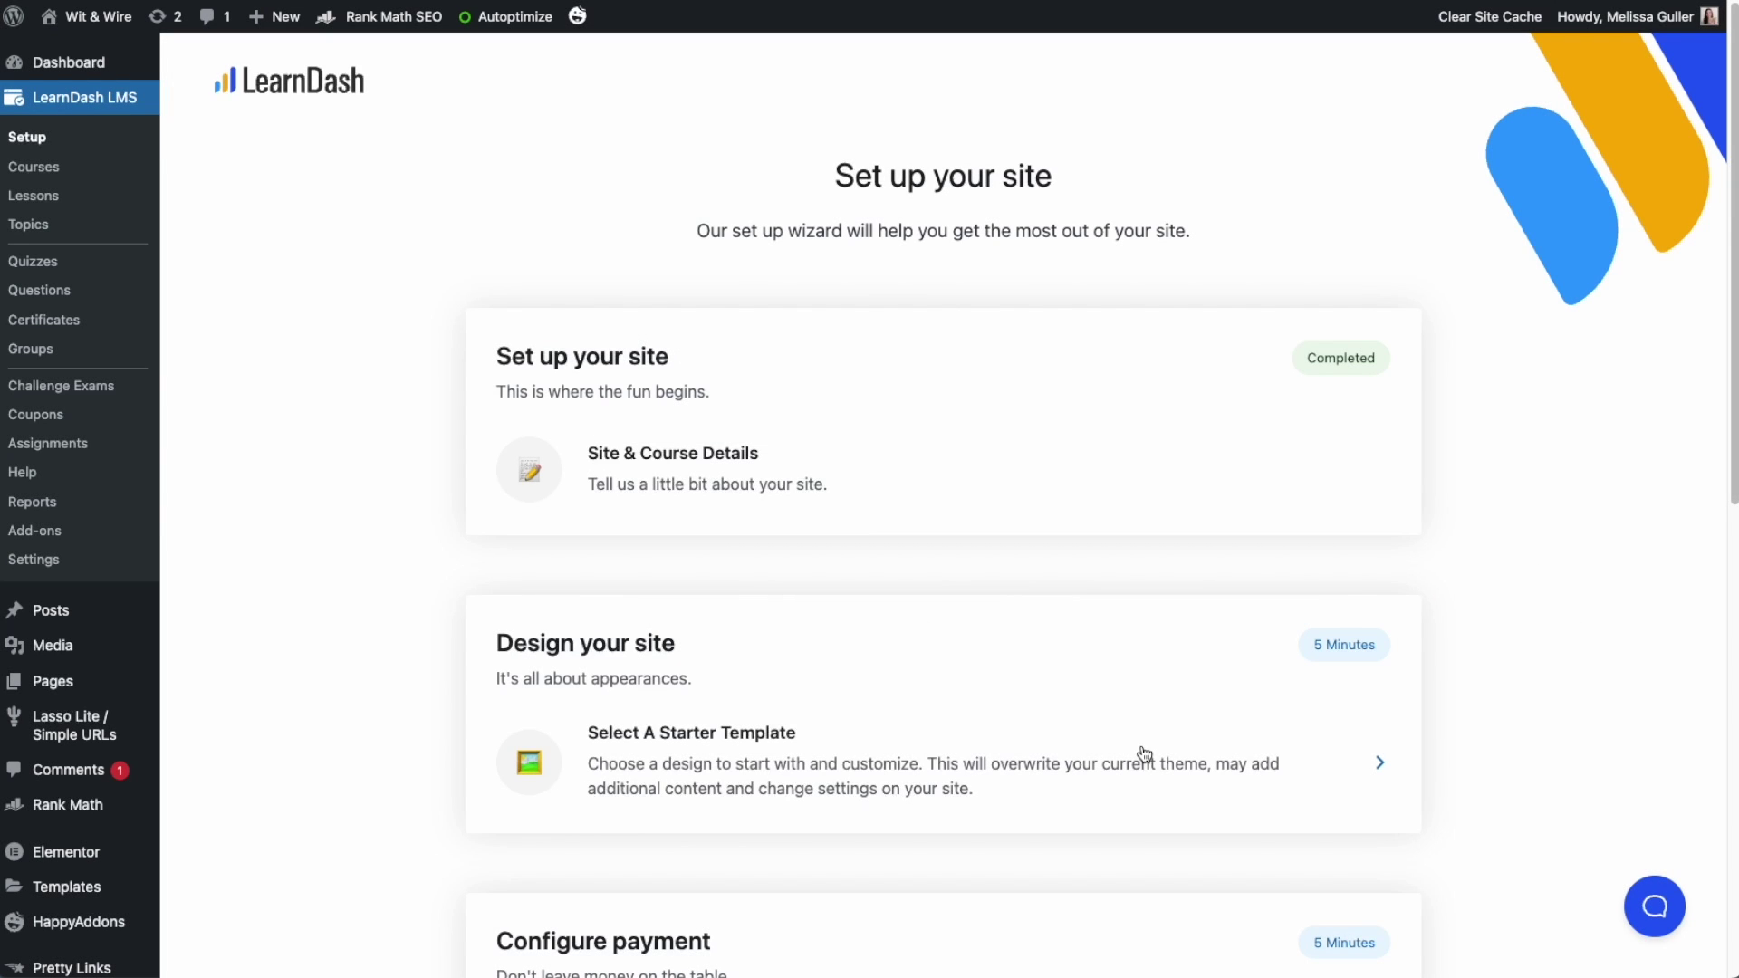
- Review the starter template option in the LearnDash site setup and browse the available template designs
{"action": "left_click_drag", "start_coordinate": [928, 763], "coordinate": [1218, 765]}
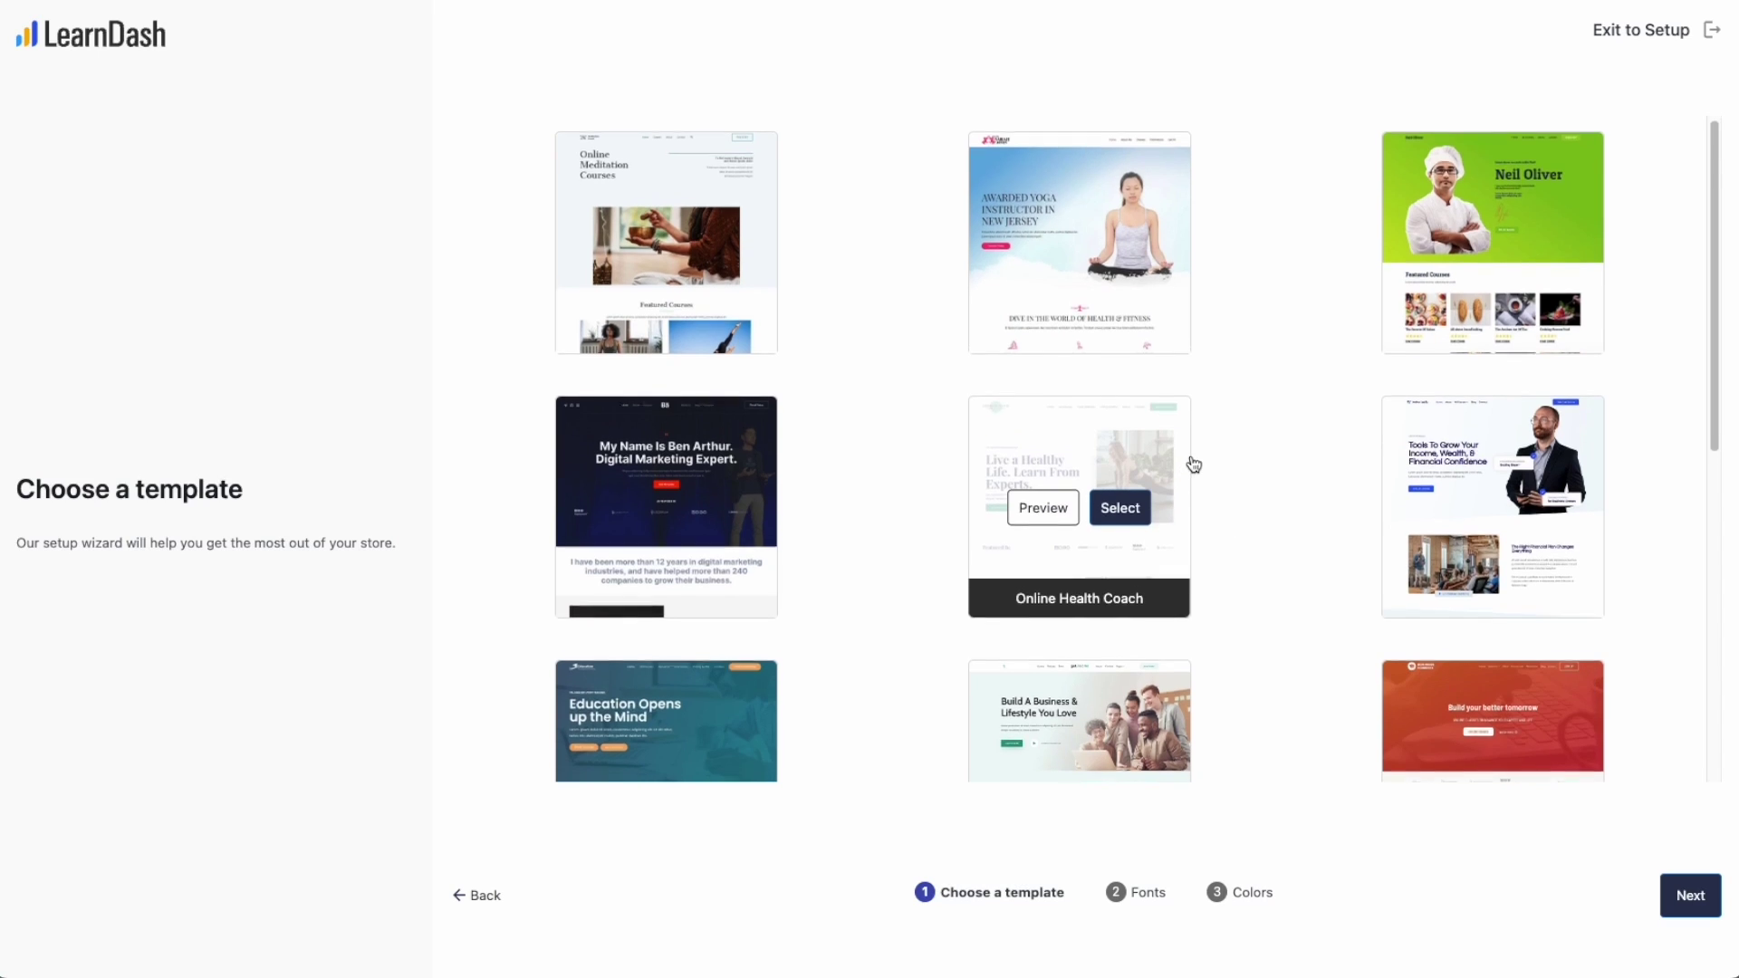
{"action": "scroll", "coordinate": [1192, 464], "scroll_direction": "down", "scroll_amount": 4}
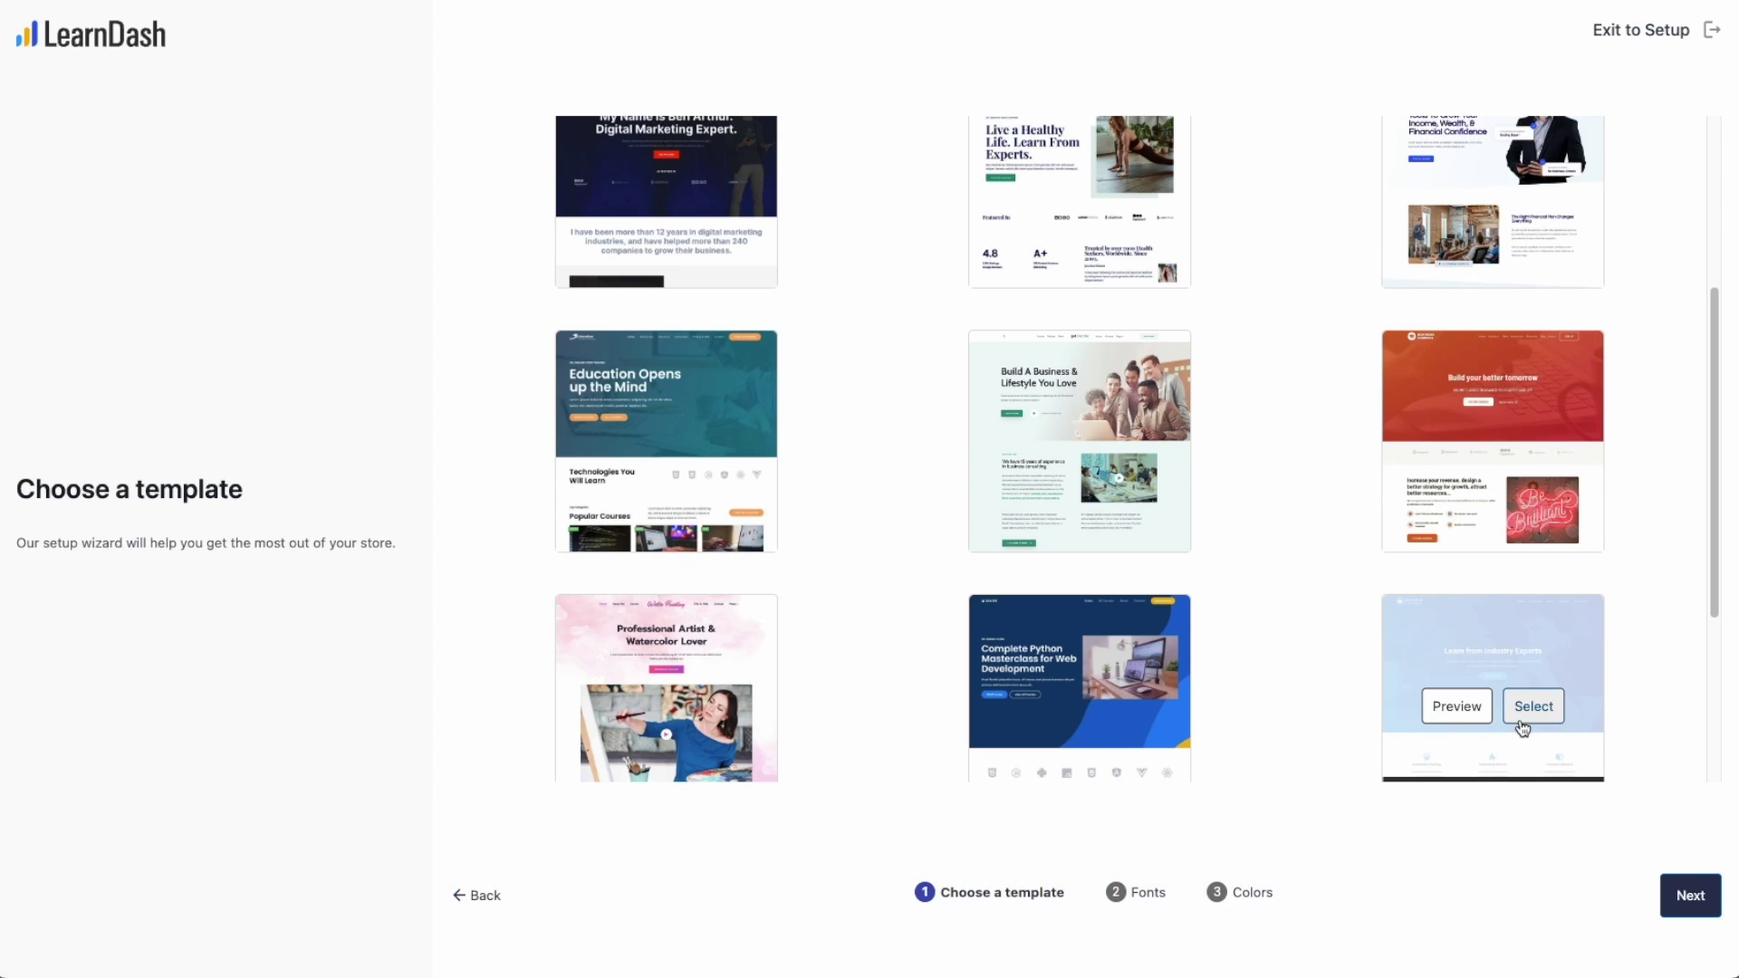
{"action": "left_click", "coordinate": [1522, 722]}
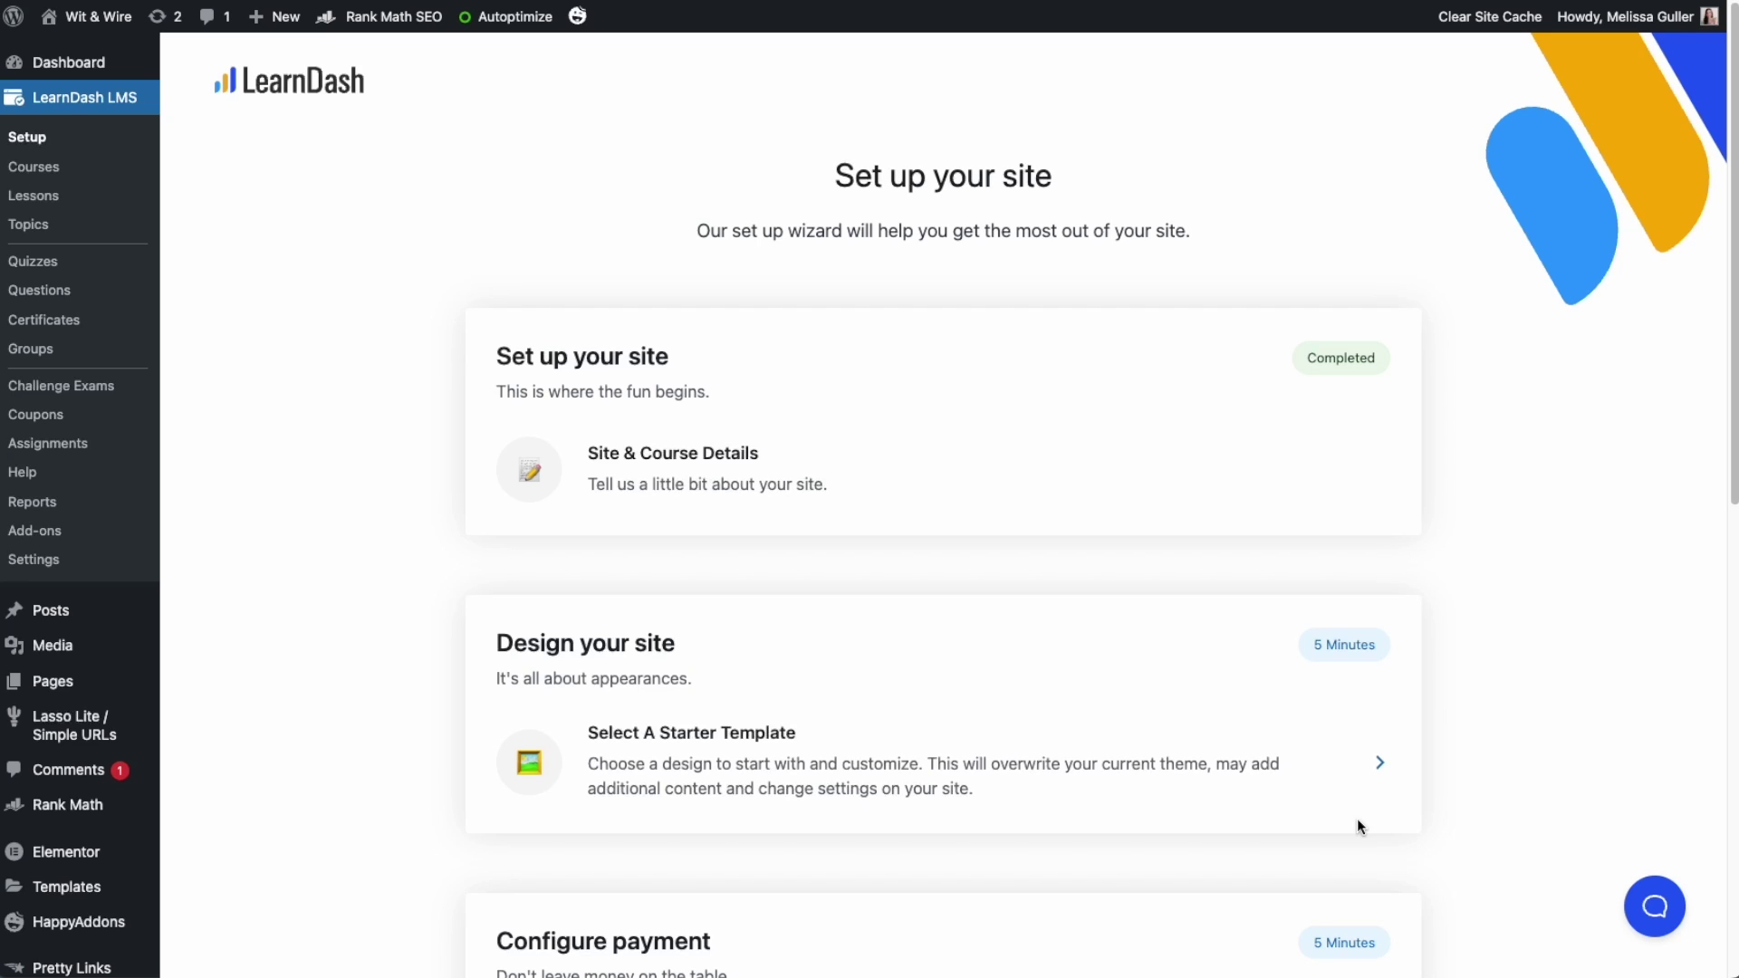
- Set the Accent Color to the preset blue swatch in LearnDash's general design settings
{"action": "left_click", "coordinate": [124, 569]}
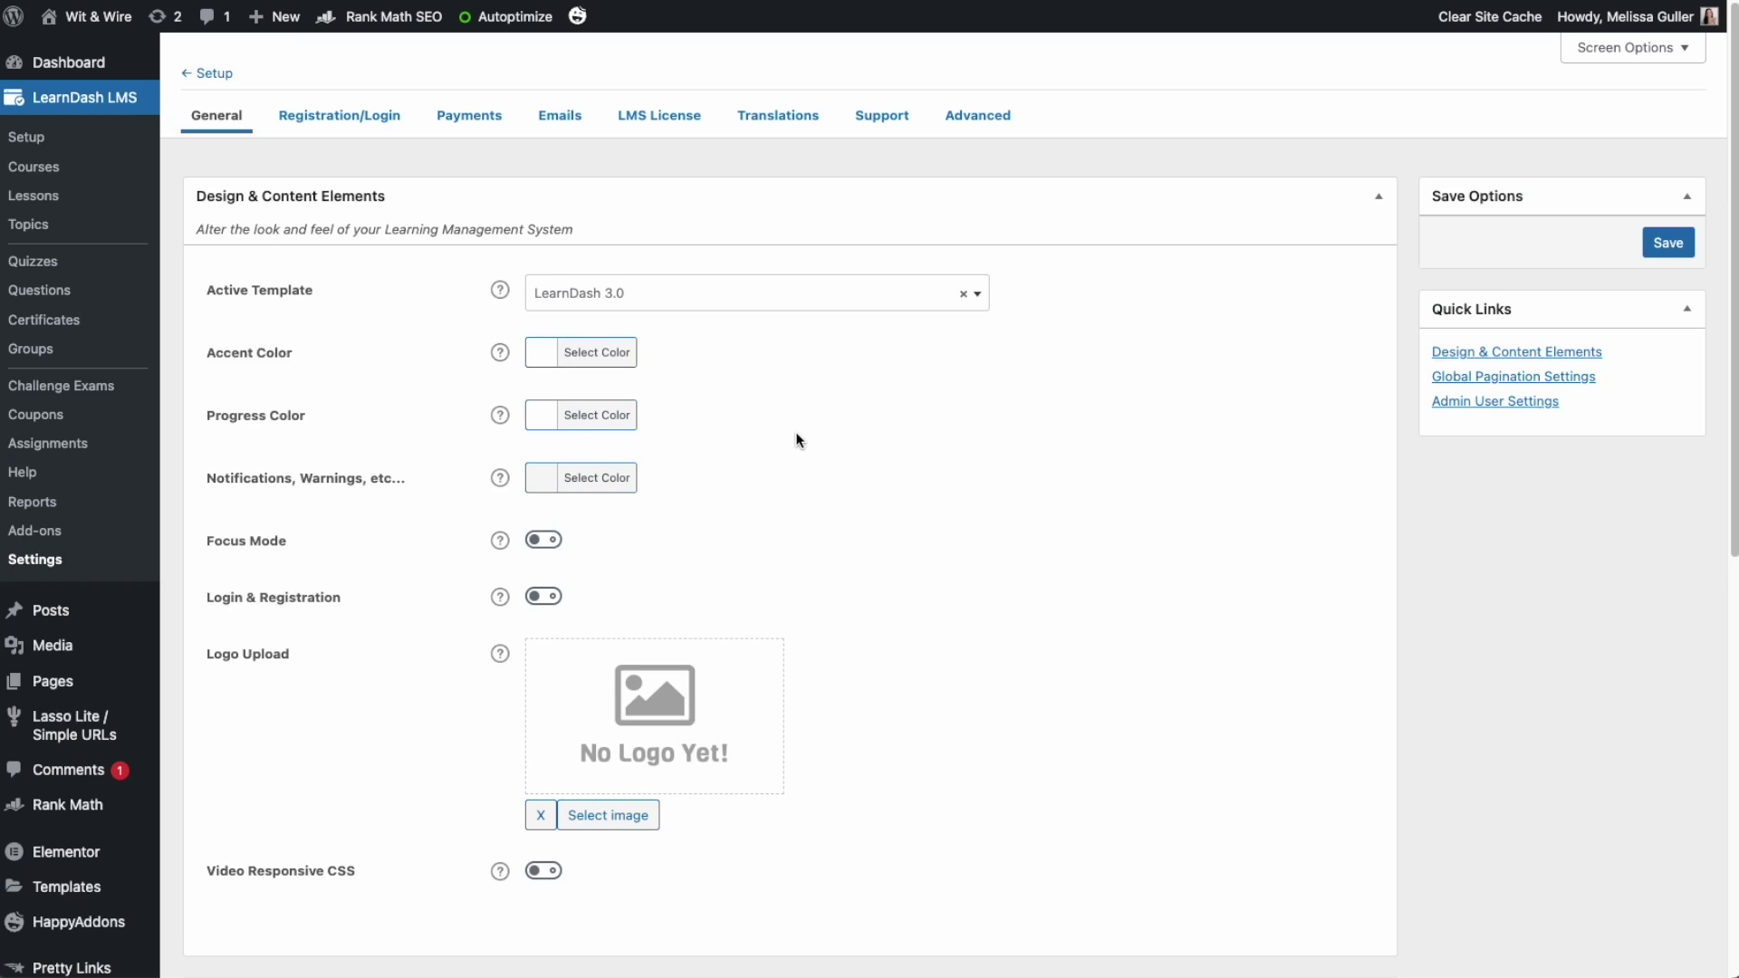
{"action": "left_click", "coordinate": [534, 357]}
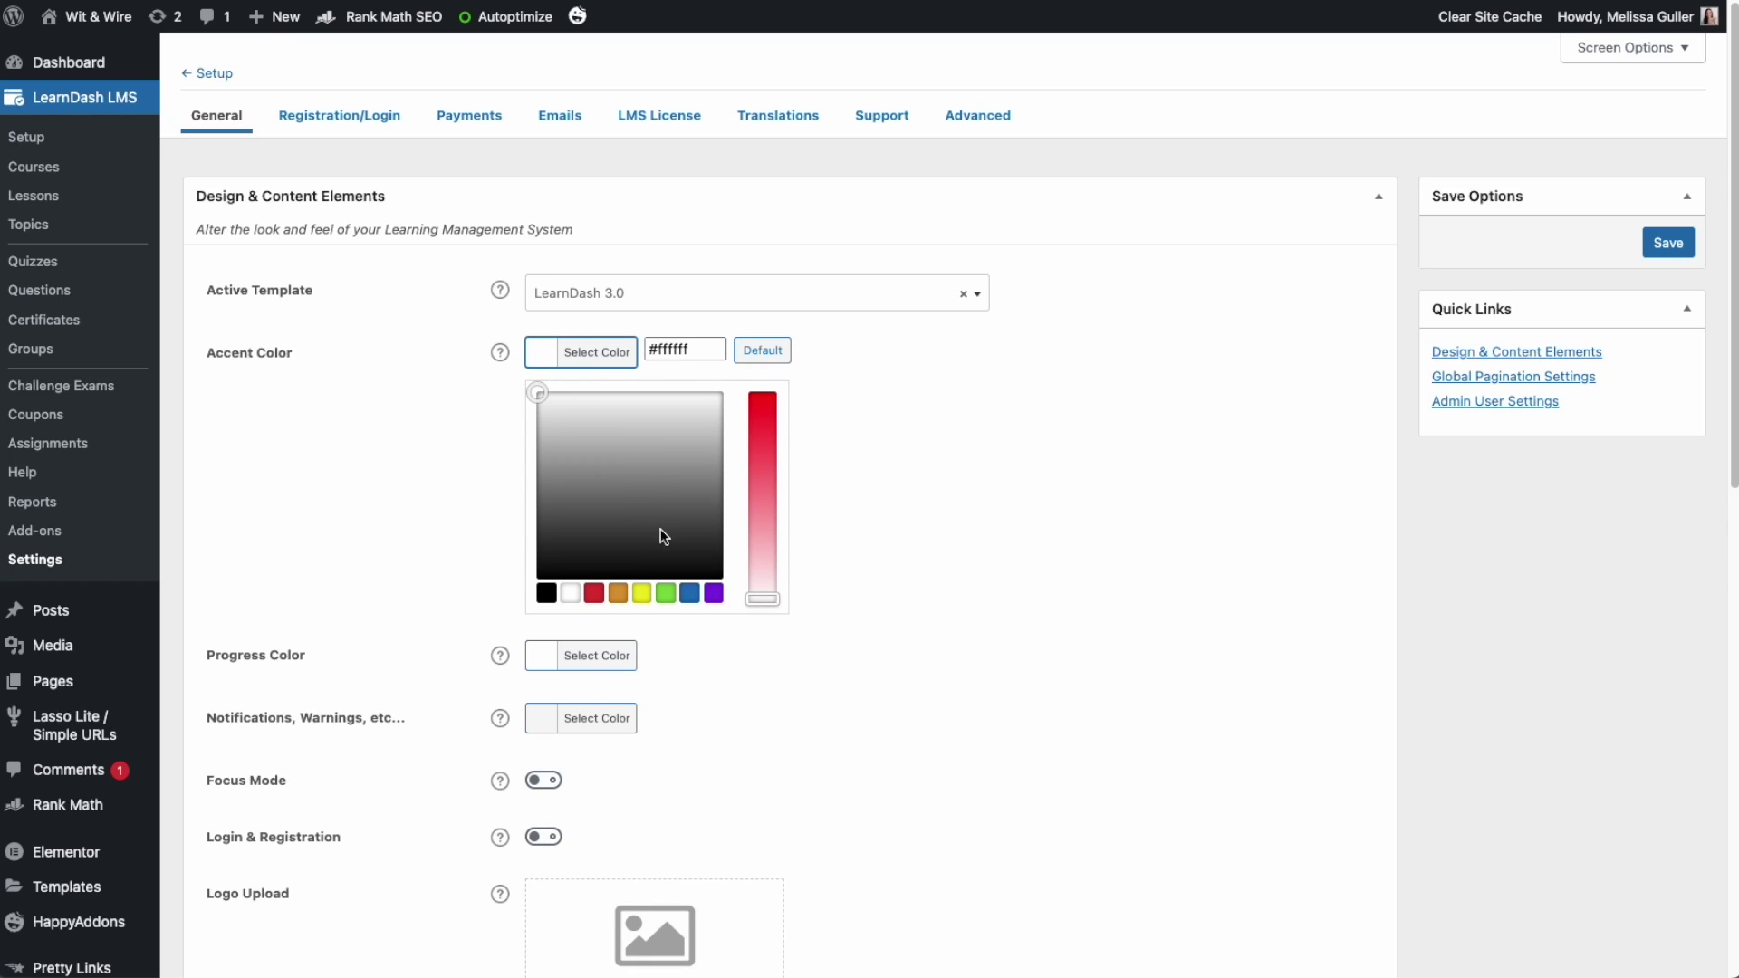
{"action": "left_click", "coordinate": [689, 593]}
{"action": "left_click", "coordinate": [937, 537]}
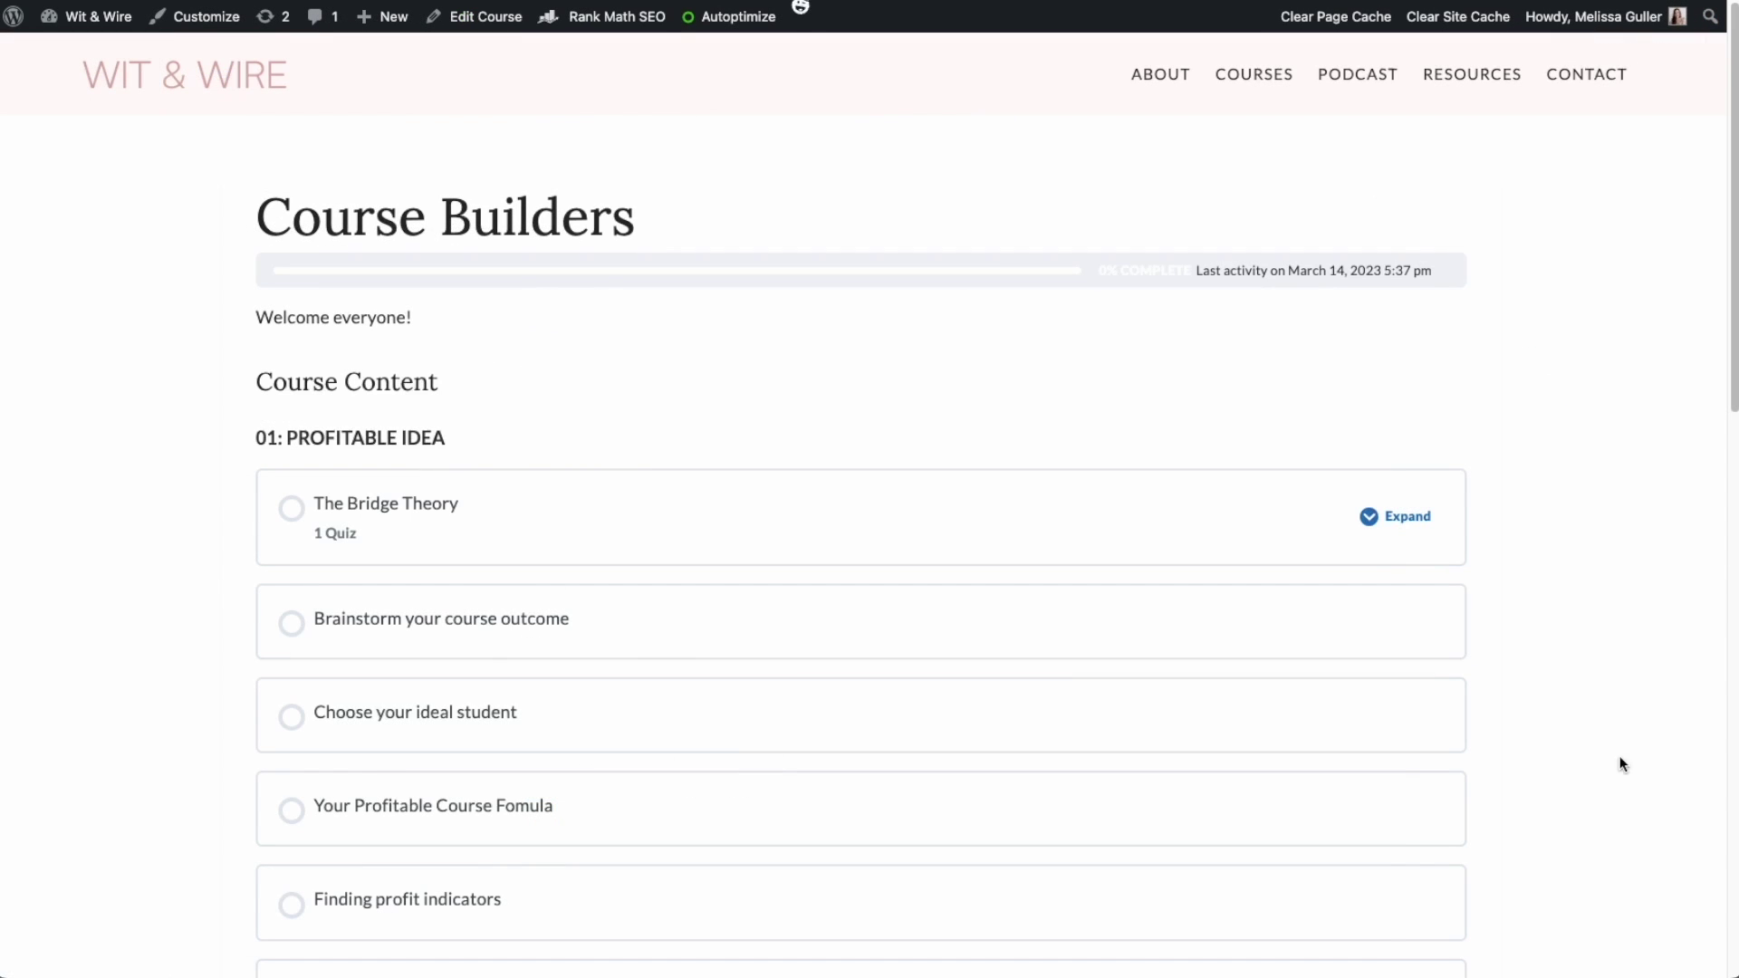
- Expand The Bridge Theory on the Course Builders page and open the lesson to examine its layout and colors
{"action": "left_click", "coordinate": [1395, 520]}
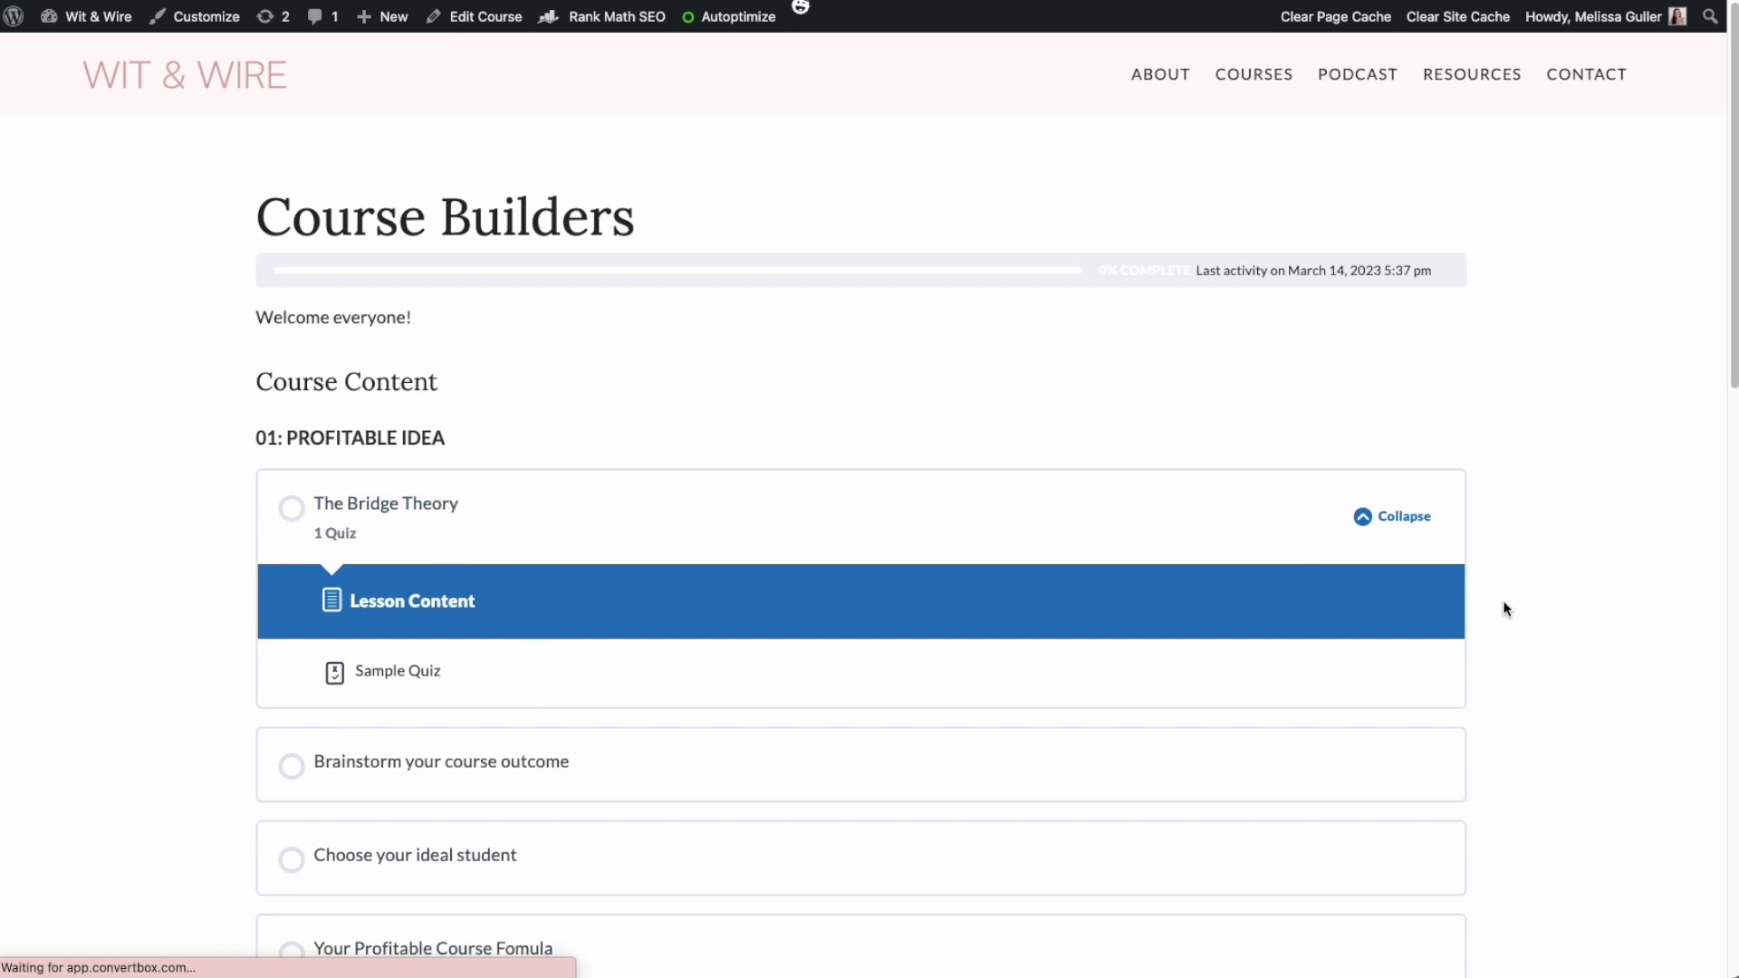
{"action": "left_click", "coordinate": [417, 516]}
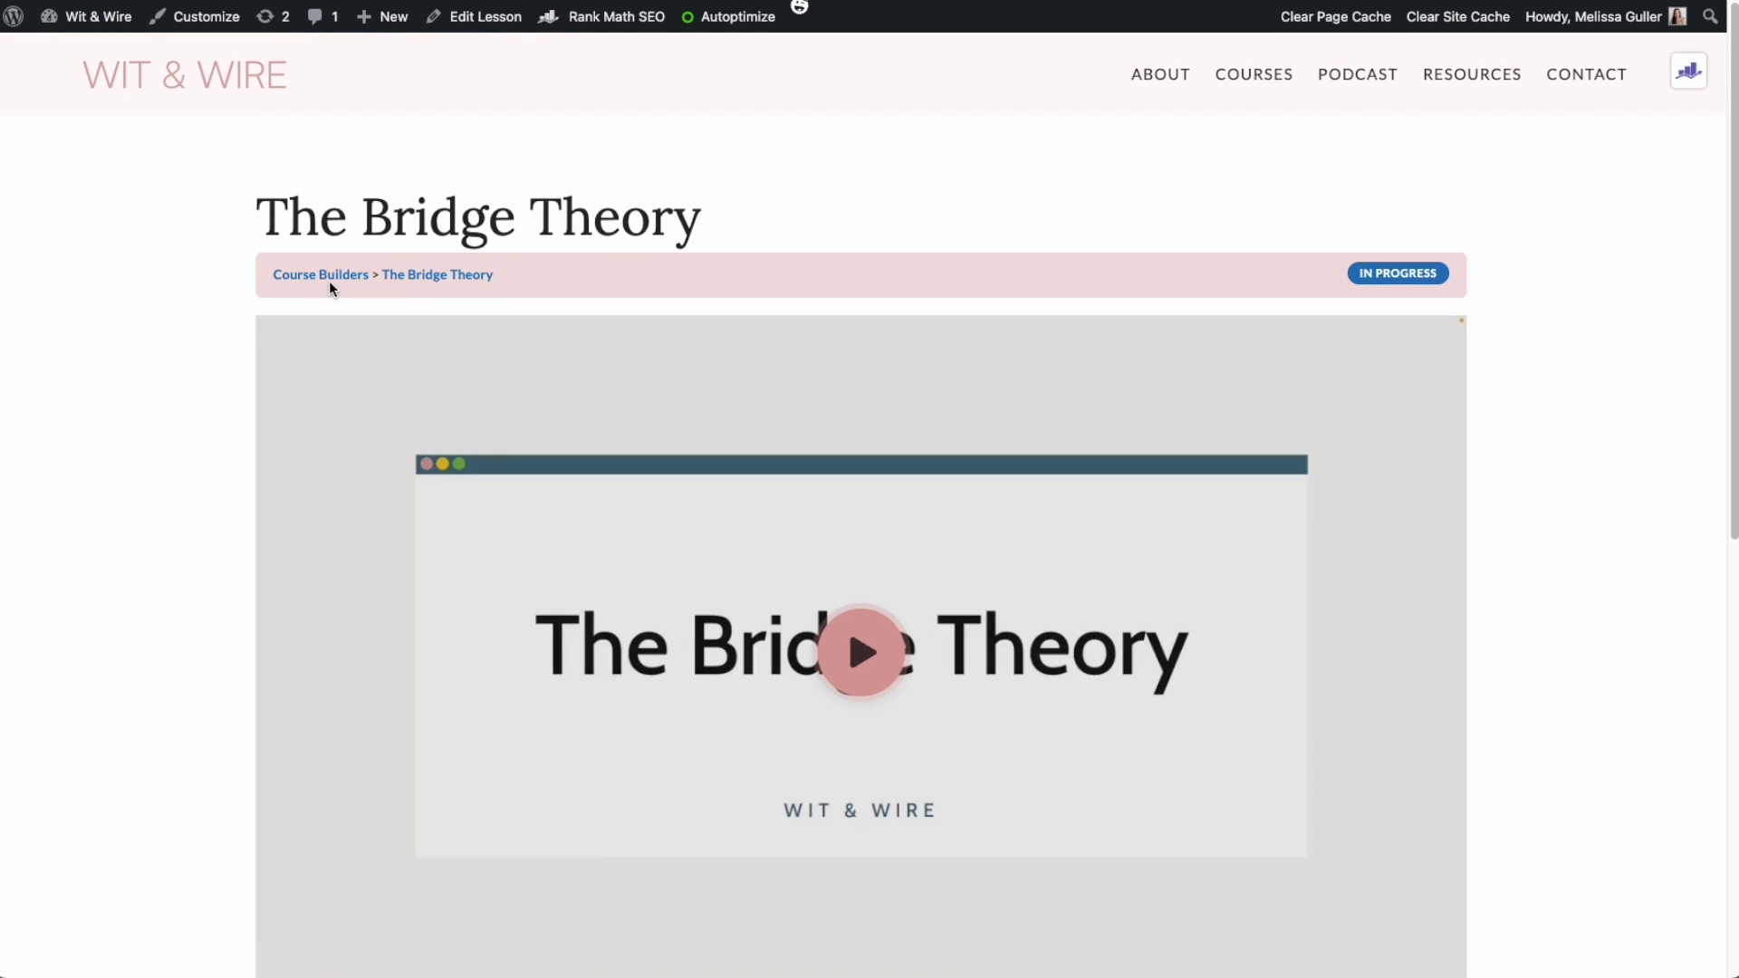
{"action": "scroll", "coordinate": [1572, 625], "scroll_direction": "down", "scroll_amount": 5}
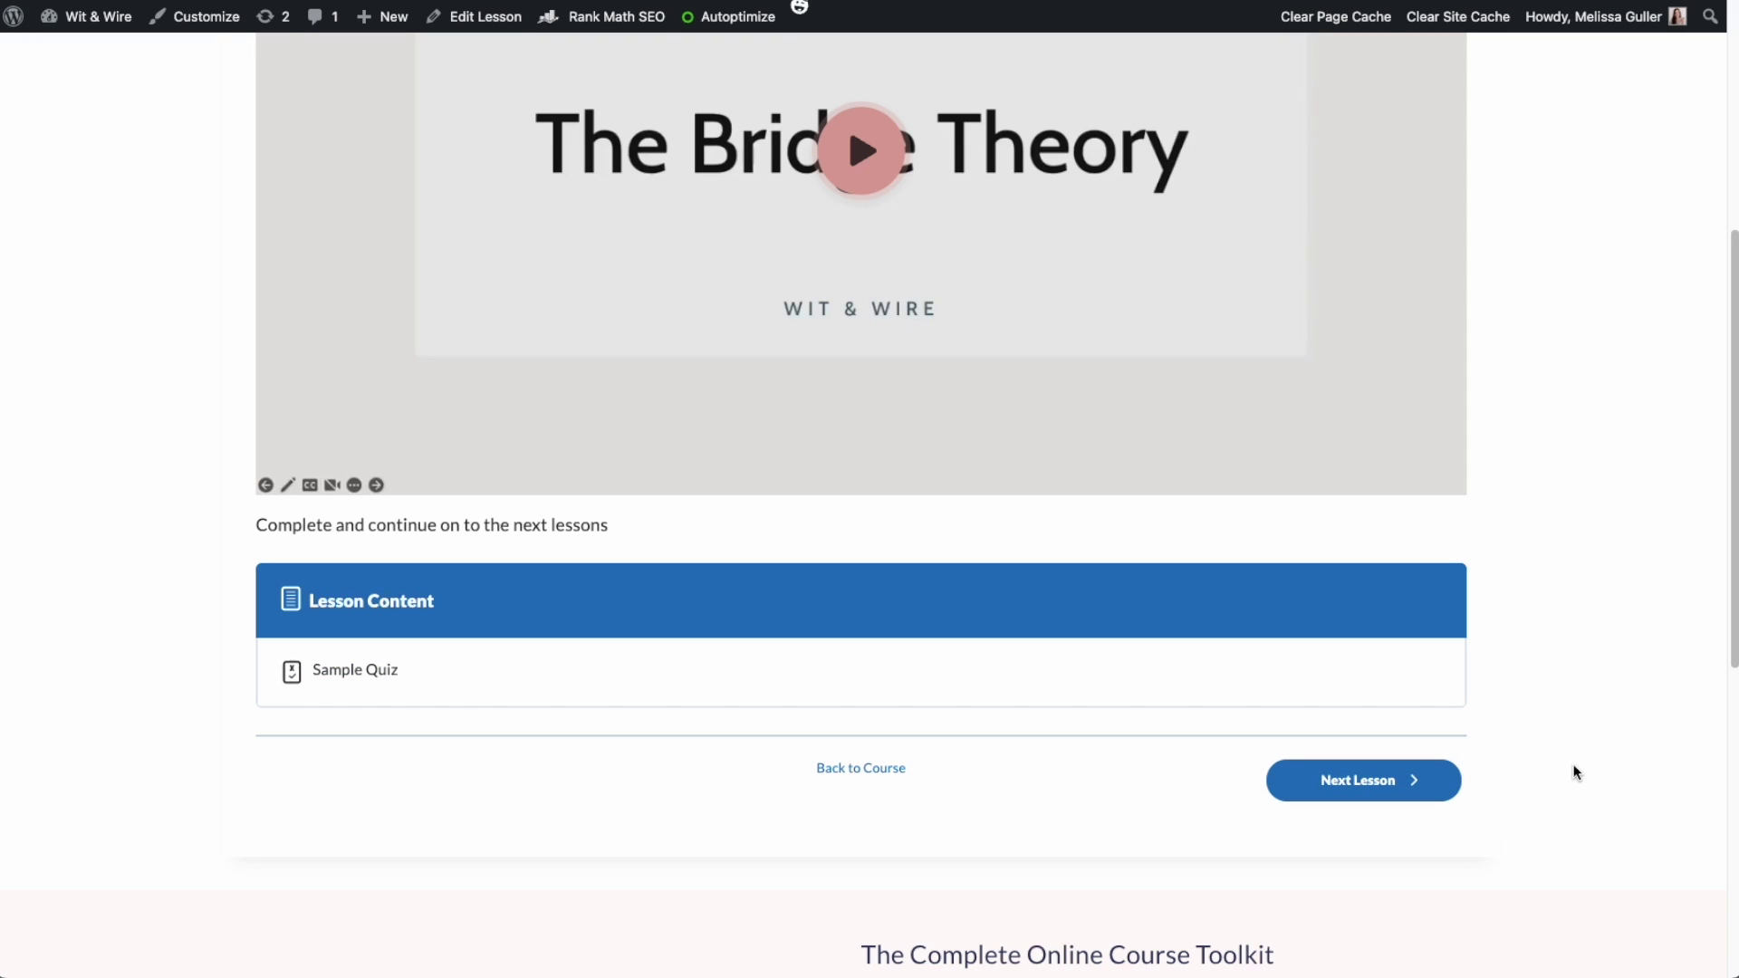
{"action": "scroll", "coordinate": [1573, 773], "scroll_direction": "up", "scroll_amount": 5}
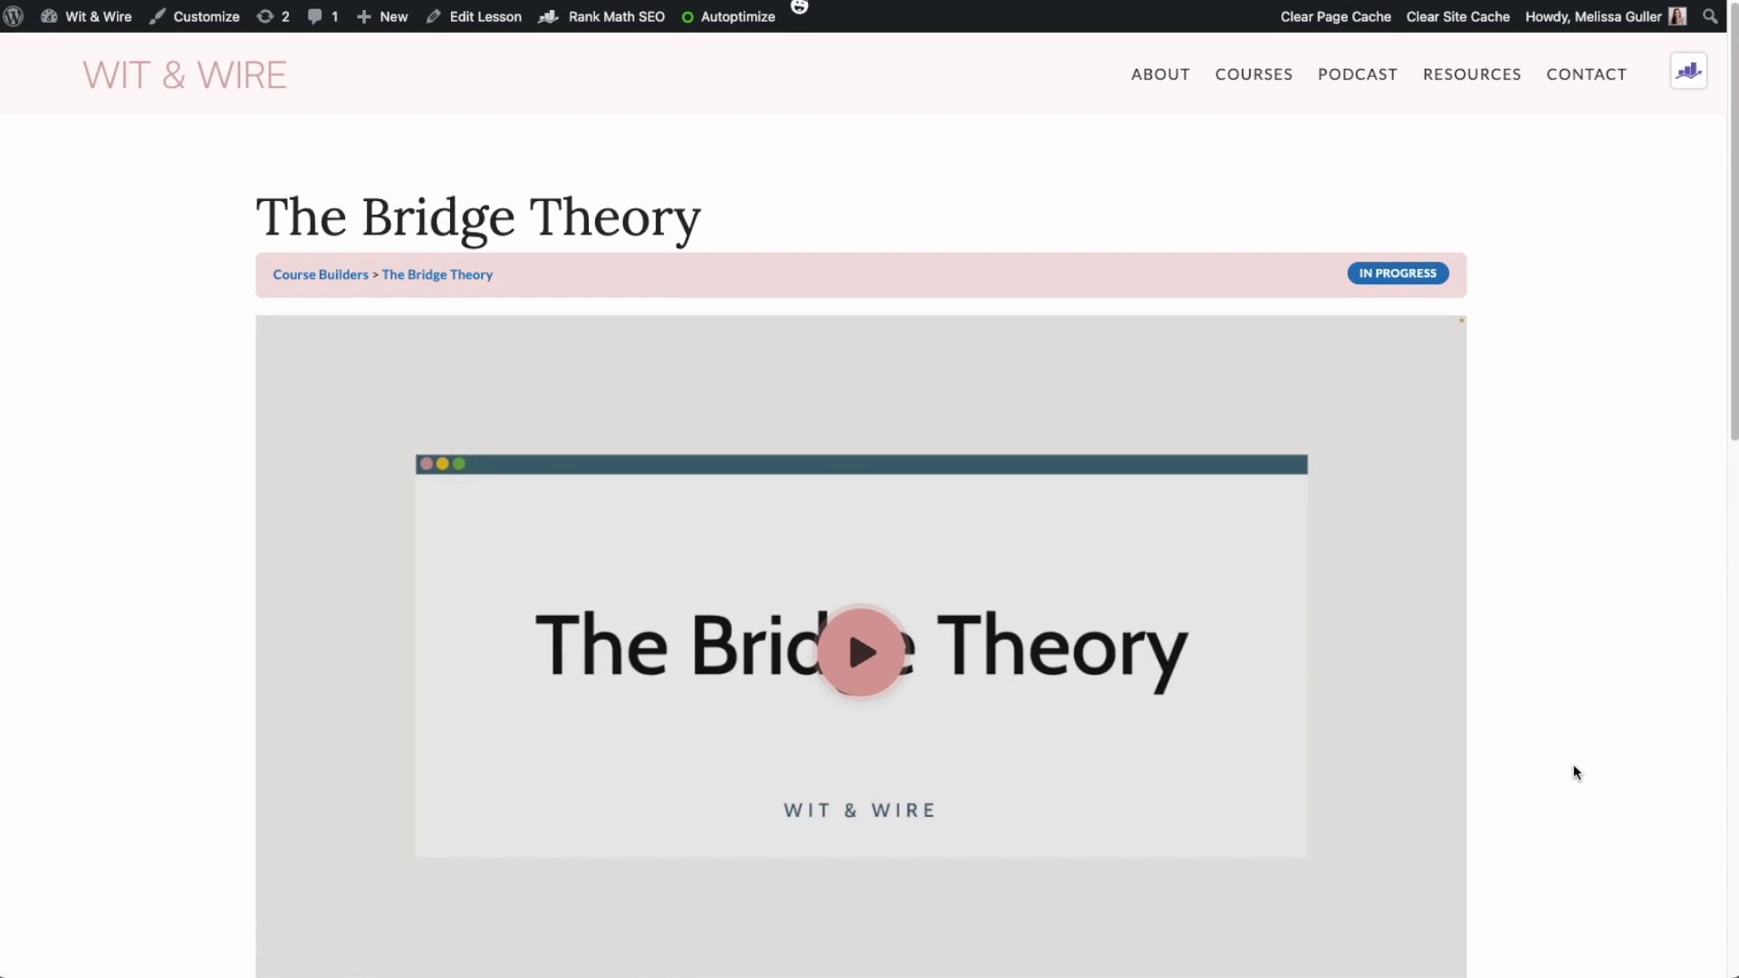